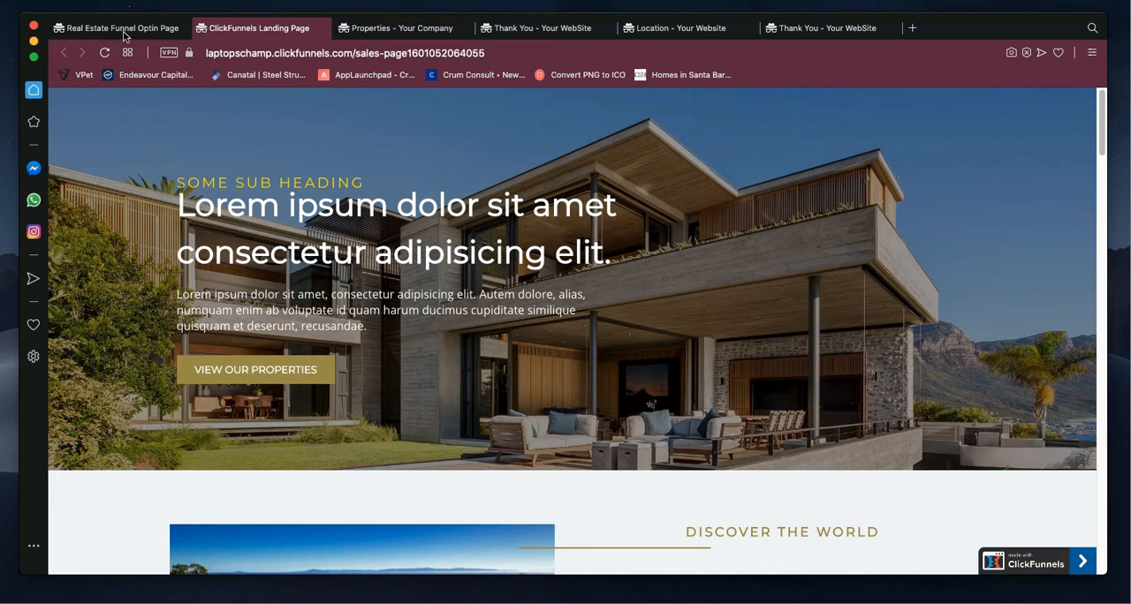
Step: Review the published Real Estate Funnel opt-in page and the landing page's hero and Explore Neighborhoods sections
click(126, 31)
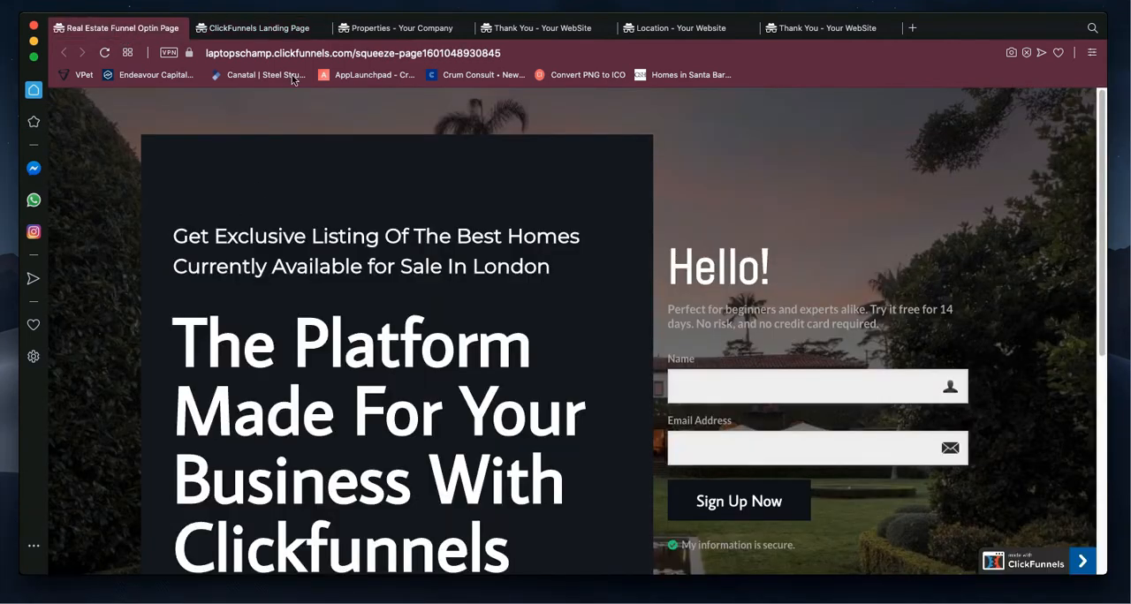
click(273, 29)
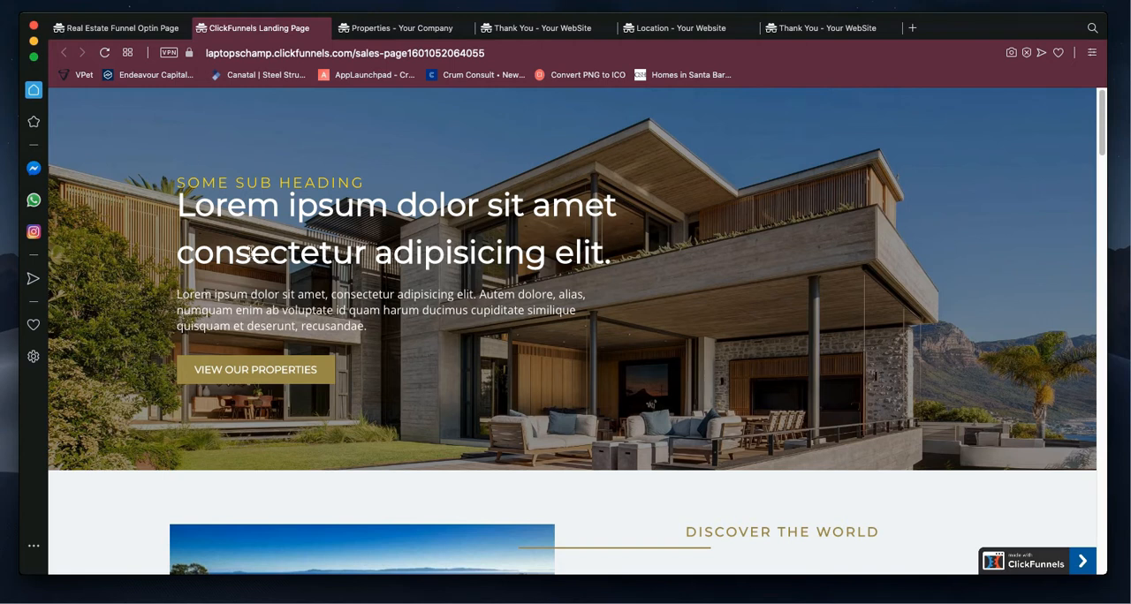
scroll(311, 316, down, 3)
scroll(311, 315, down, 4)
scroll(311, 318, down, 2)
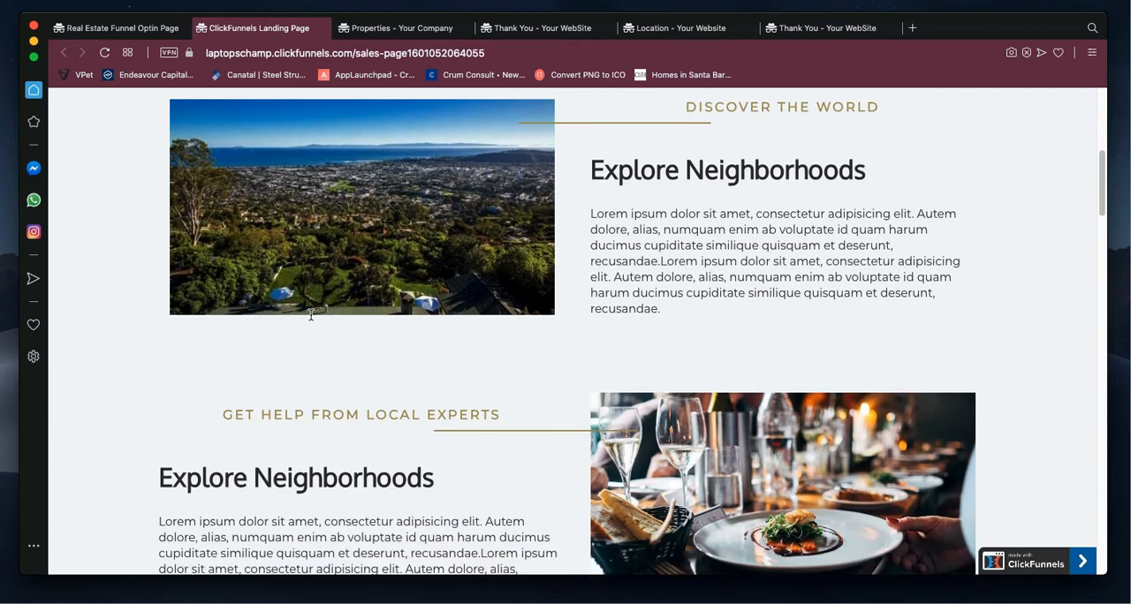
scroll(311, 320, down, 3)
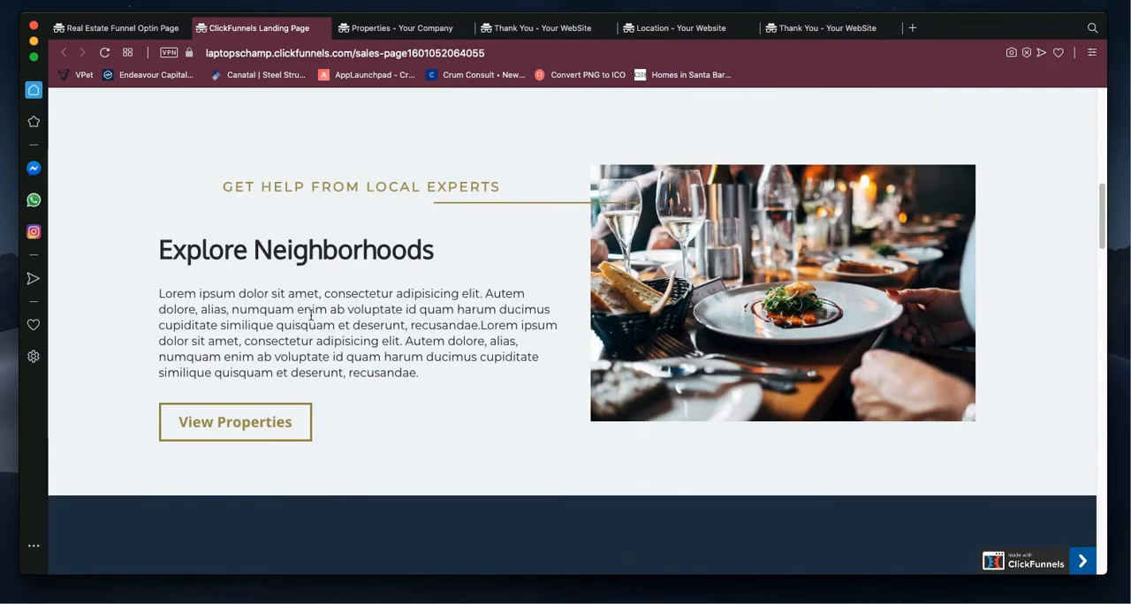
scroll(311, 316, down, 5)
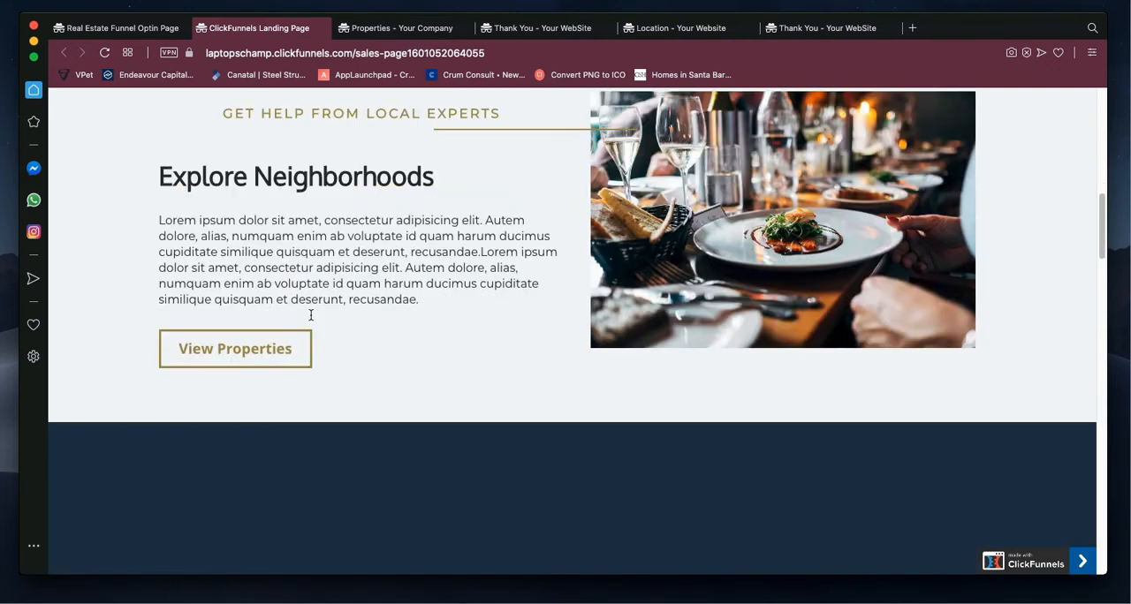
scroll(311, 318, up, 12)
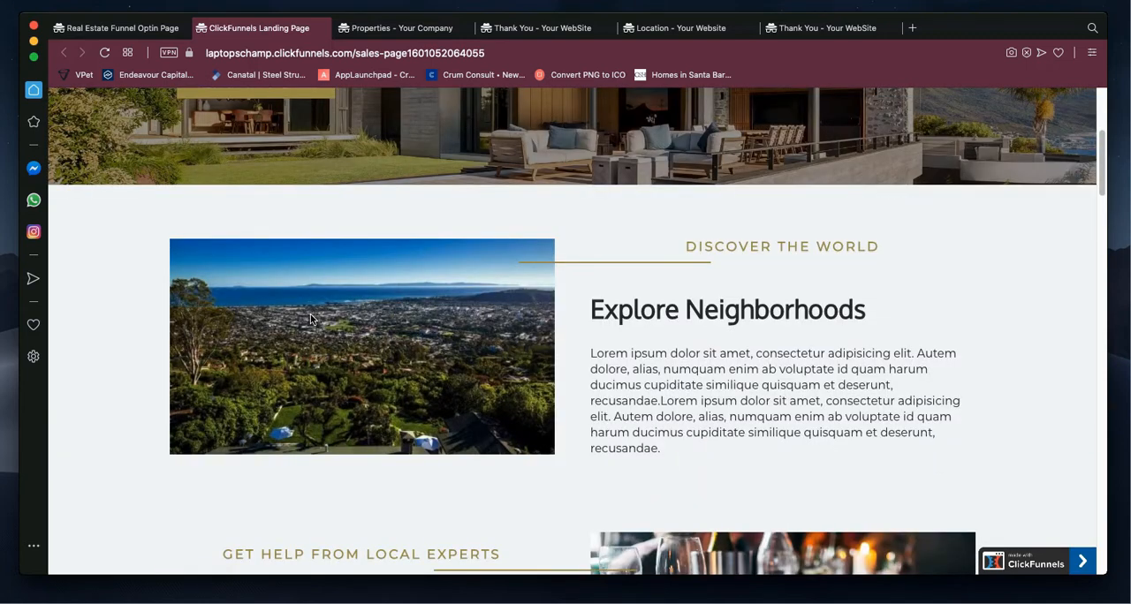
scroll(311, 320, up, 5)
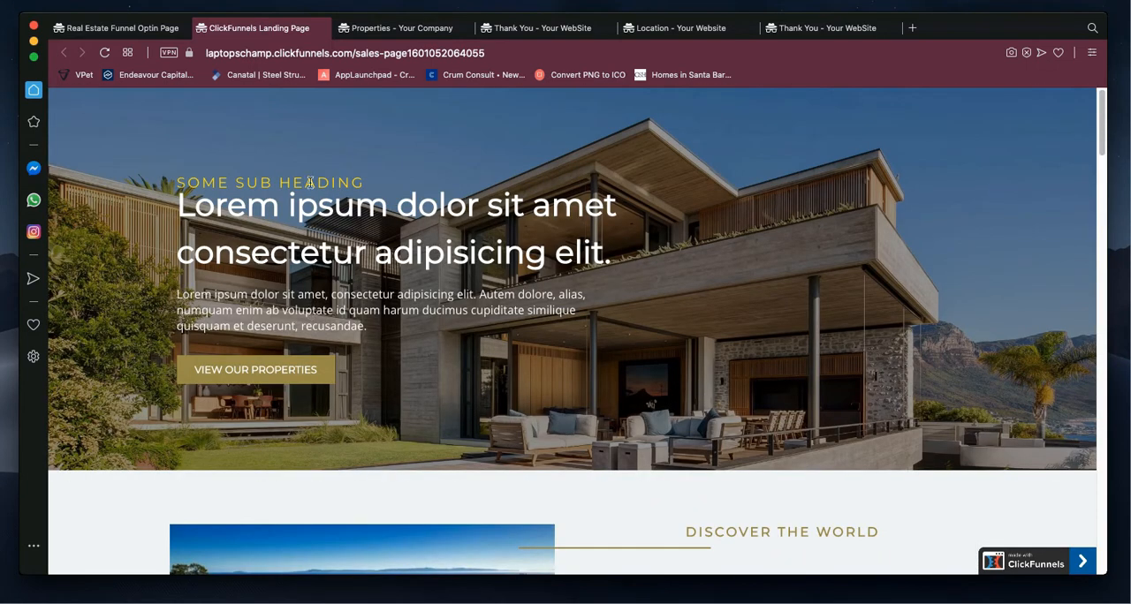
Step: Look through the property listings on the published Properties page and view its Thank You page
click(409, 29)
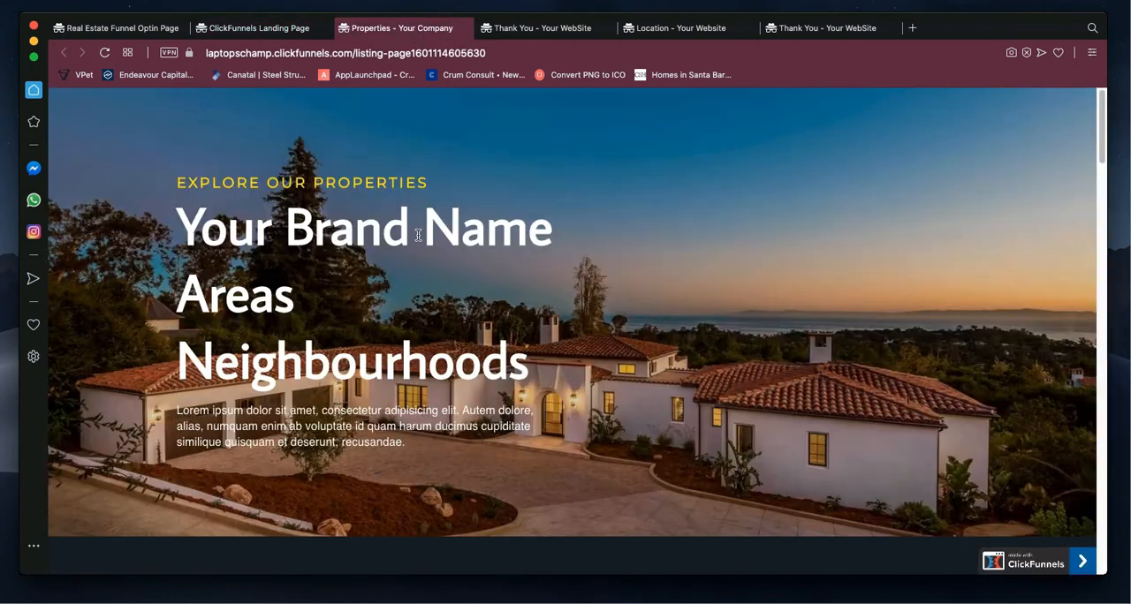
scroll(419, 235, down, 10)
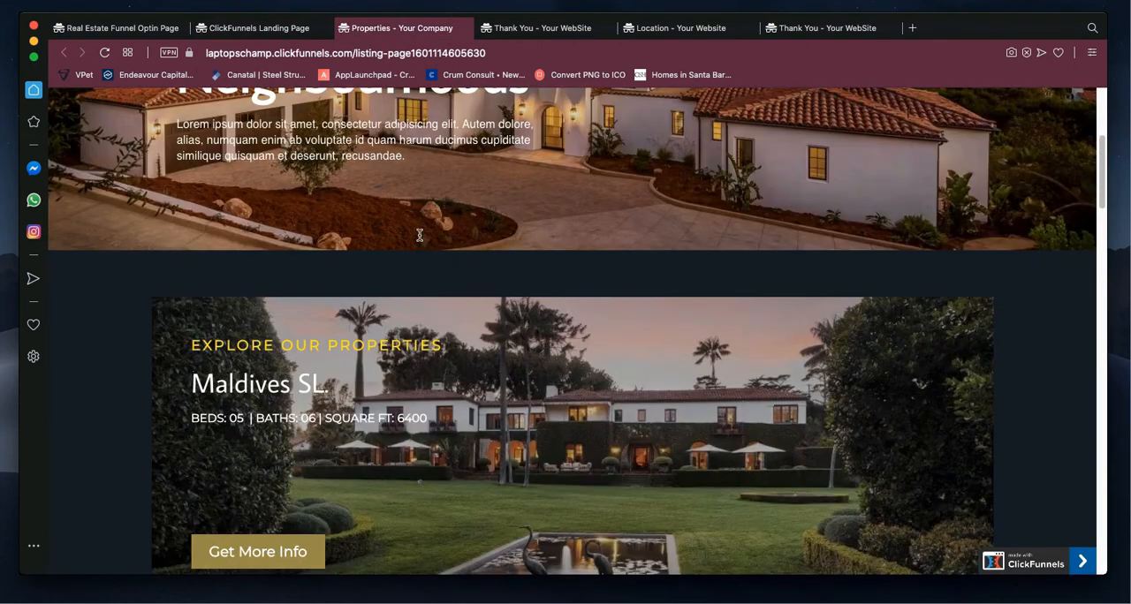
scroll(420, 235, down, 3)
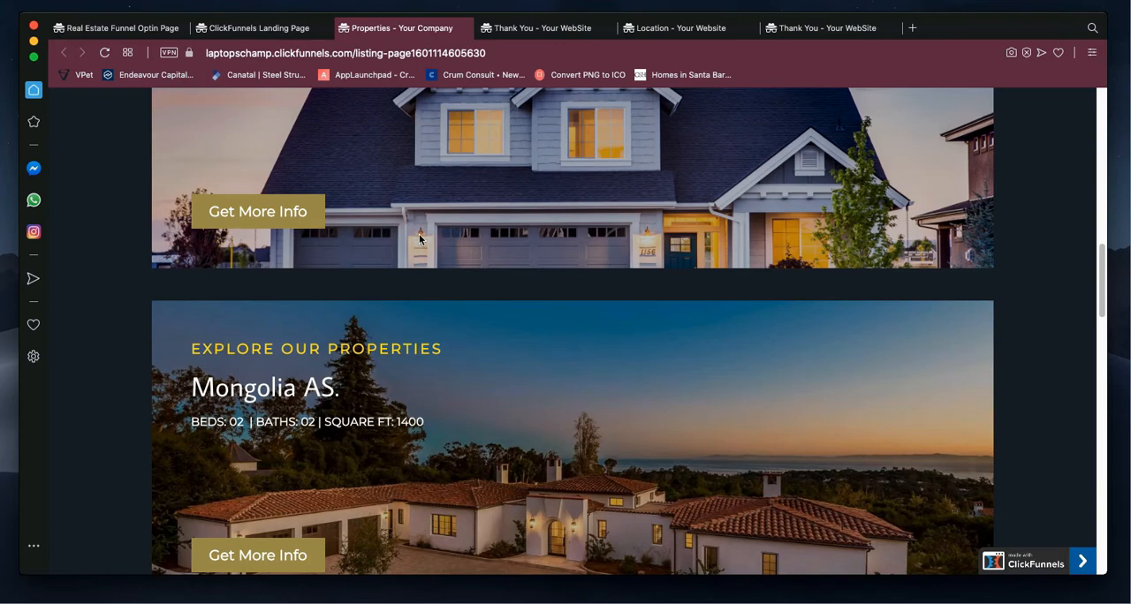
click(521, 35)
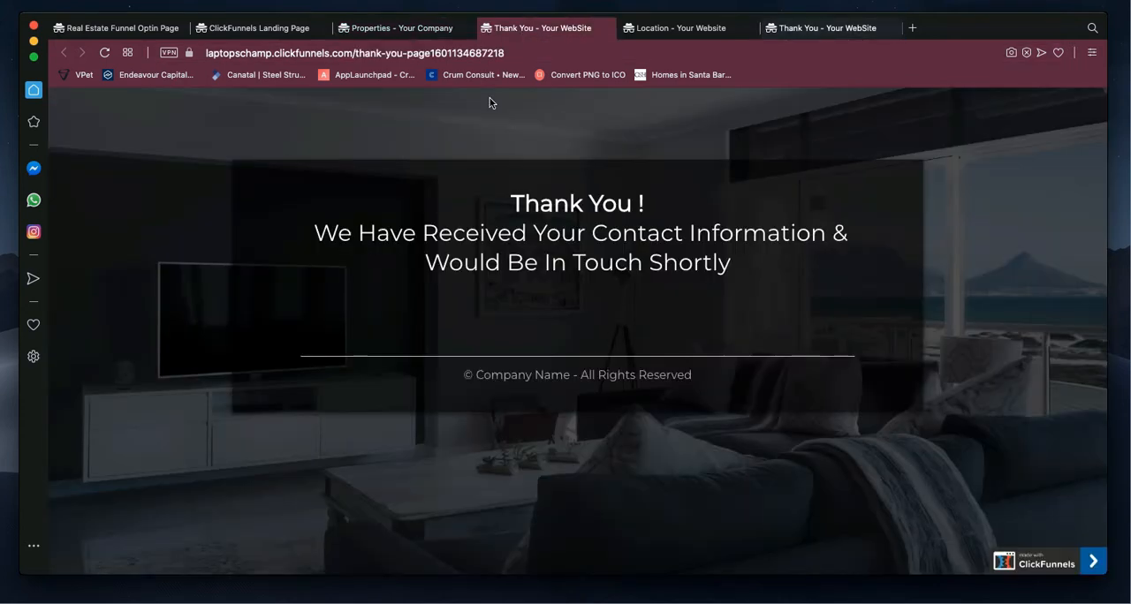
Step: Look through the featured city areas on the published Location page and view the last Thank You page
click(703, 32)
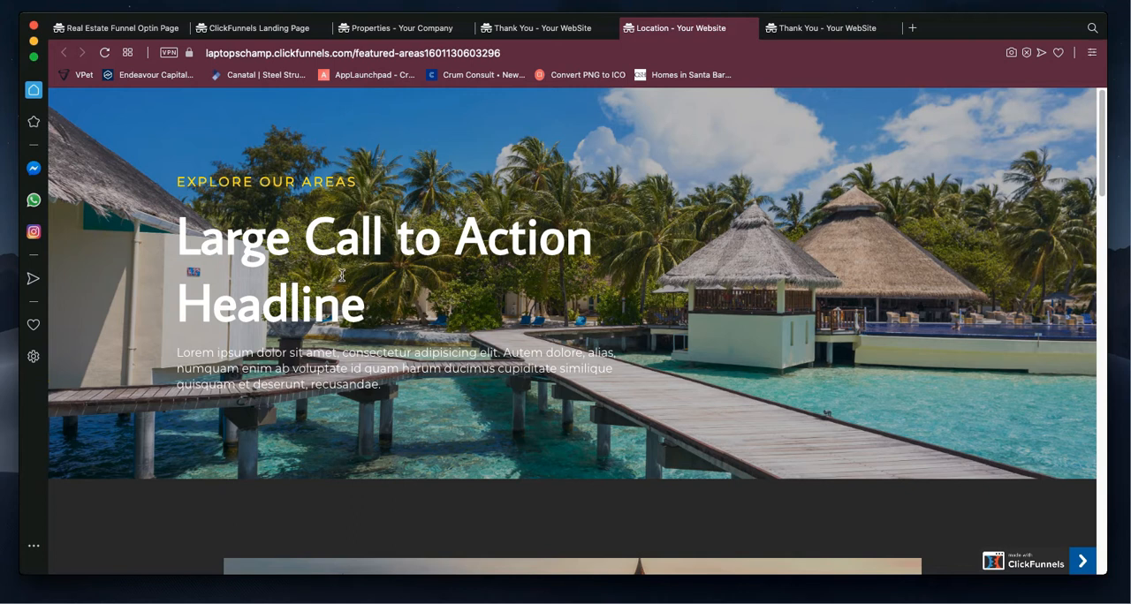
scroll(342, 275, down, 4)
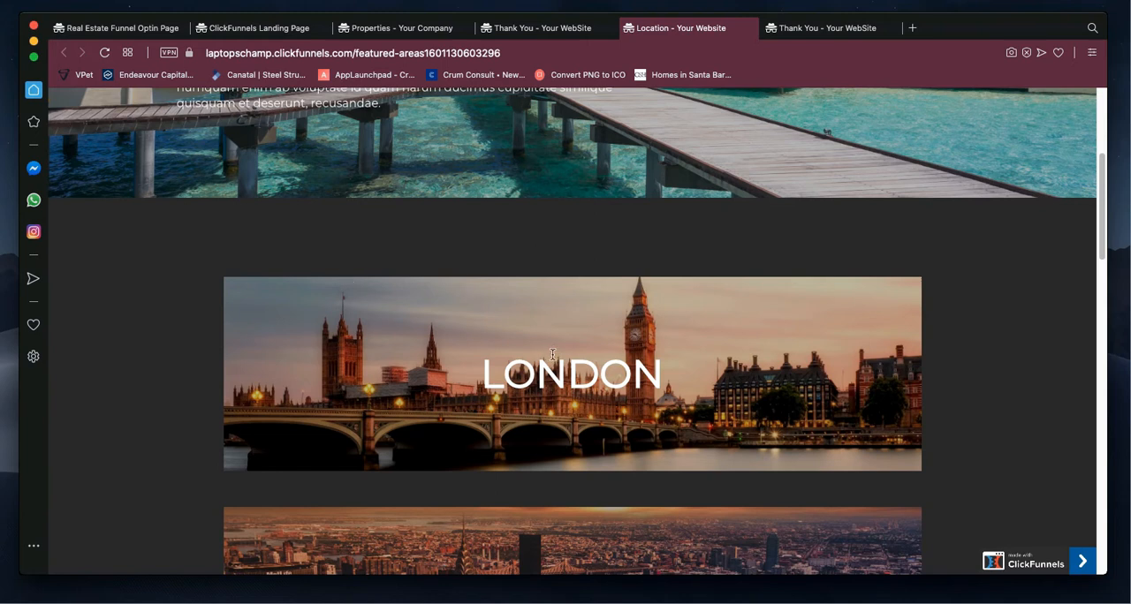
scroll(552, 354, down, 4)
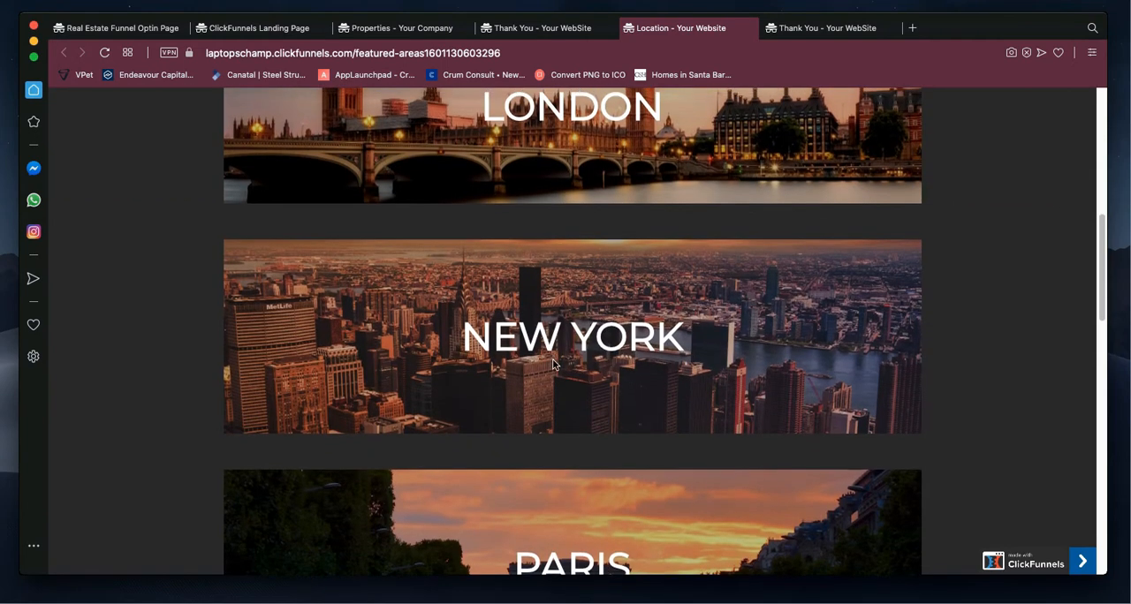
scroll(524, 333, down, 2)
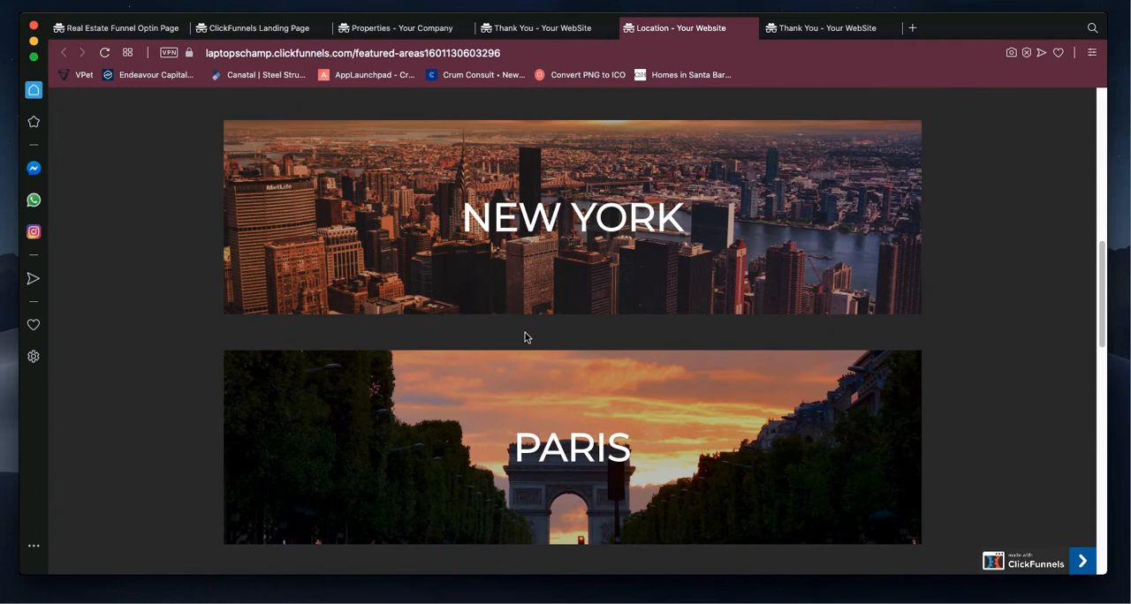
scroll(524, 334, down, 3)
scroll(525, 334, down, 2)
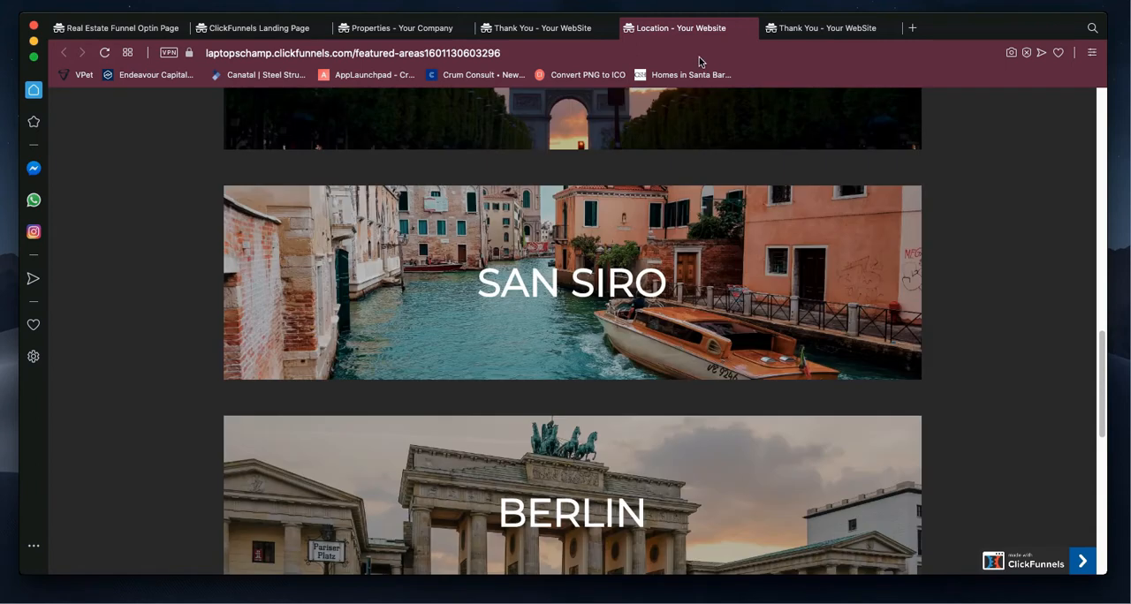
click(826, 28)
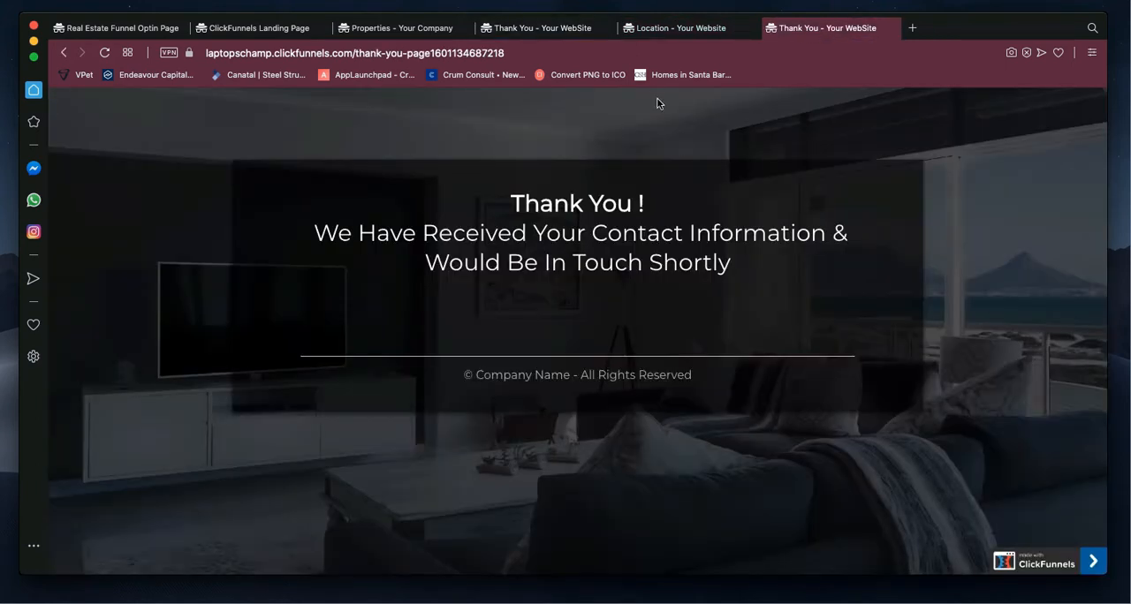
Step: Examine the headline and sign-up form on the published opt-in page
click(126, 27)
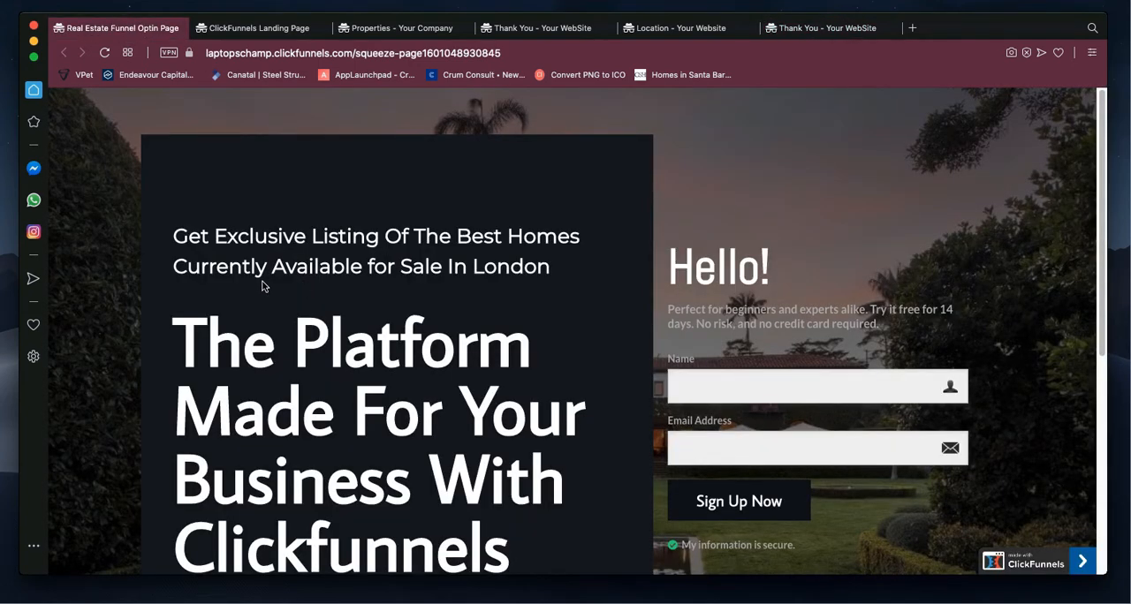
scroll(262, 281, down, 2)
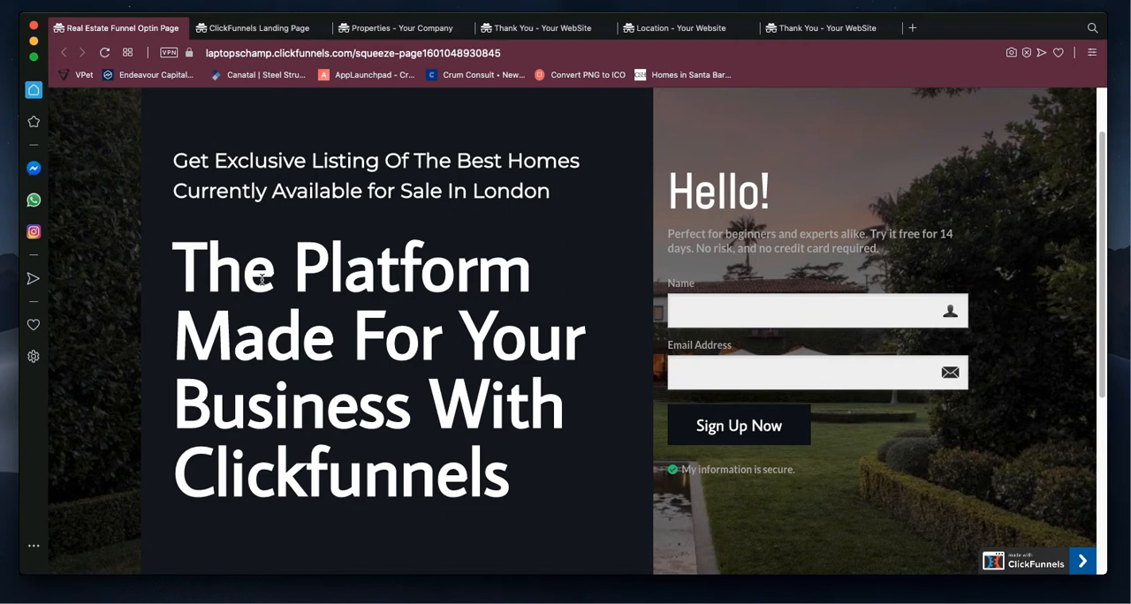
scroll(261, 281, down, 1)
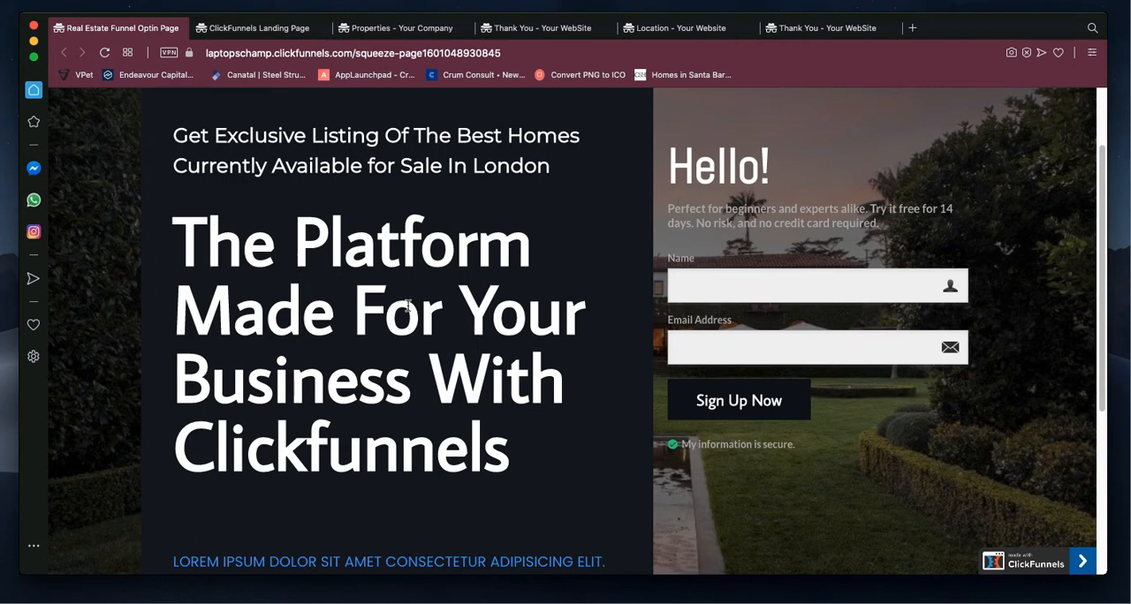
scroll(376, 295, up, 2)
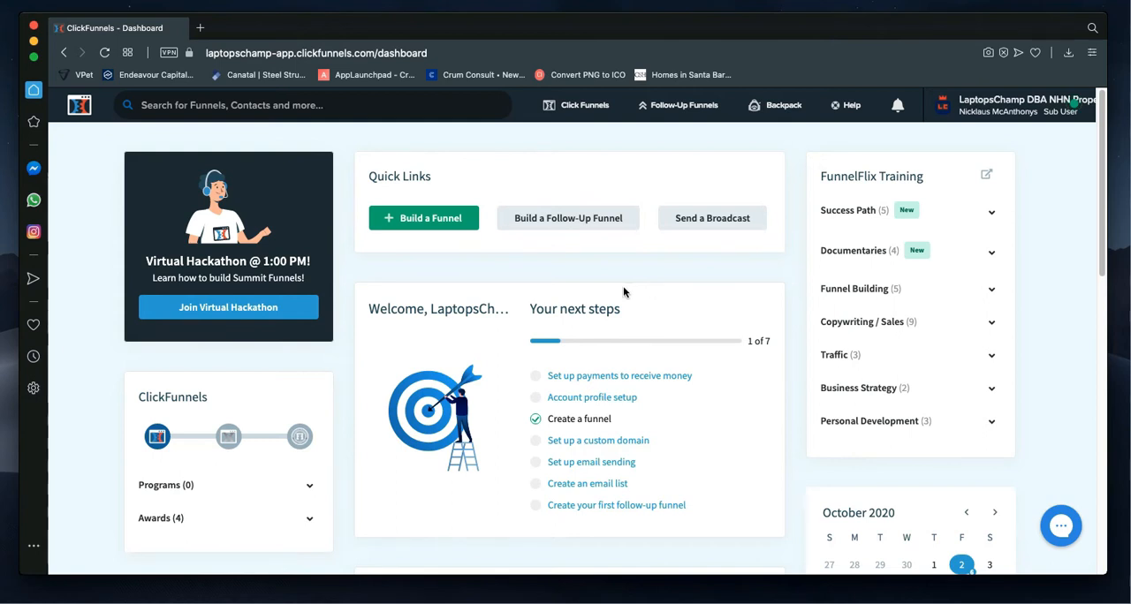
Step: Open the RE Sales Funnel from the account's list of funnels
mouse_move(590, 112)
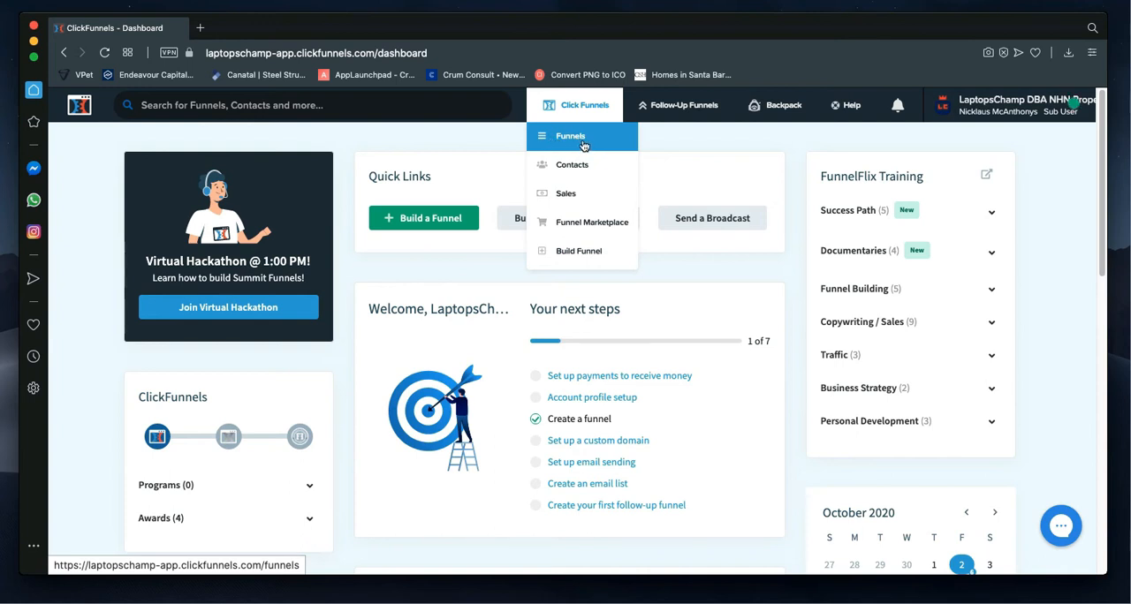
click(581, 140)
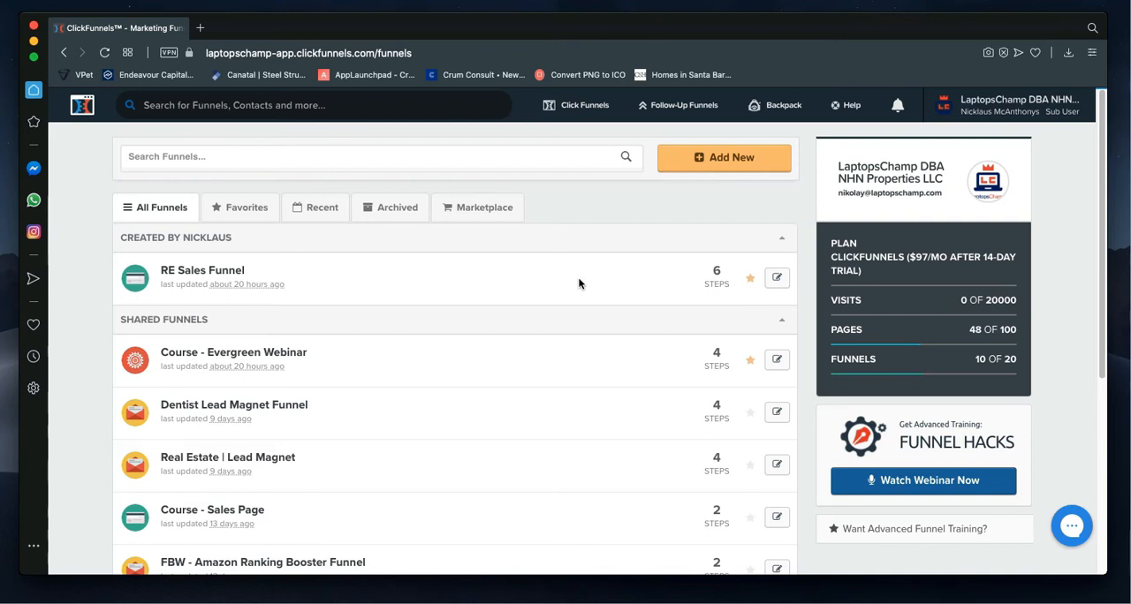
click(187, 279)
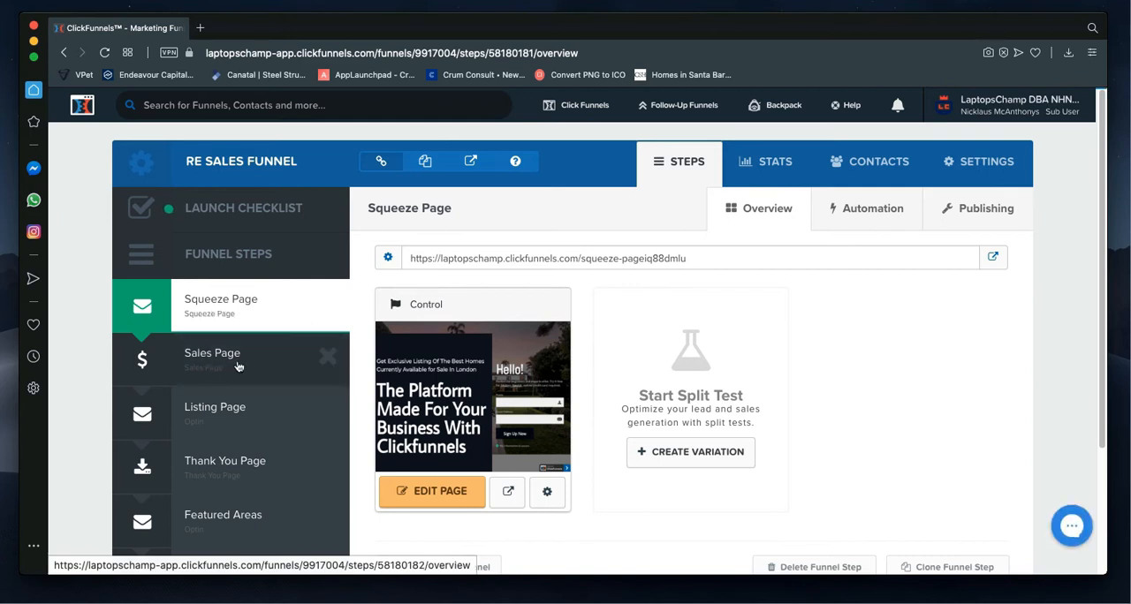
Step: Examine the RE Sales Funnel's list of steps and the Squeeze Page's web address
scroll(230, 389, down, 2)
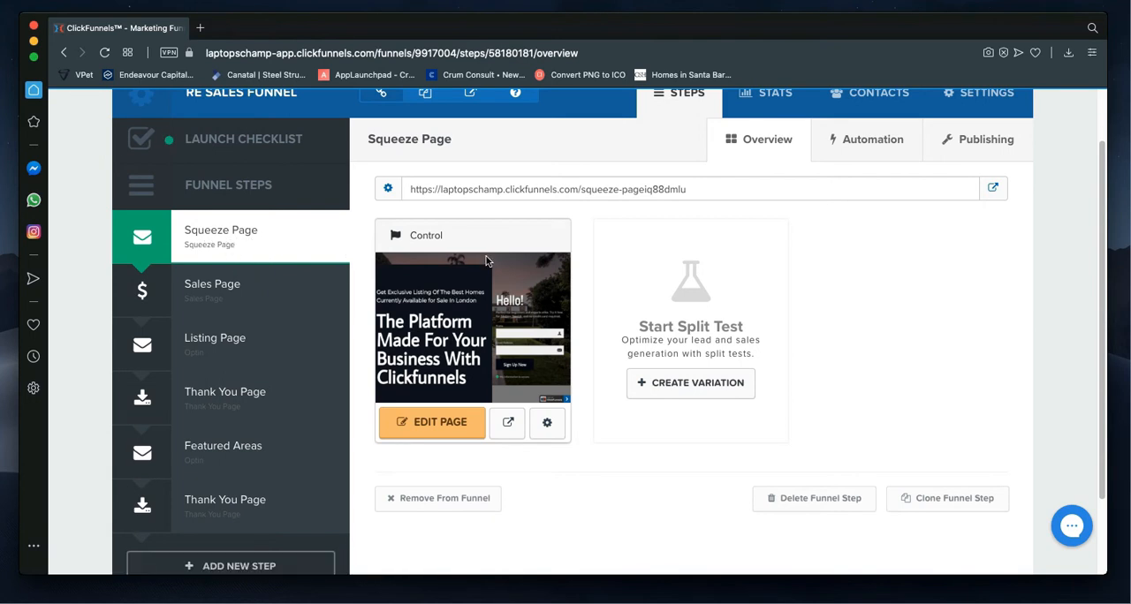
scroll(537, 255, up, 2)
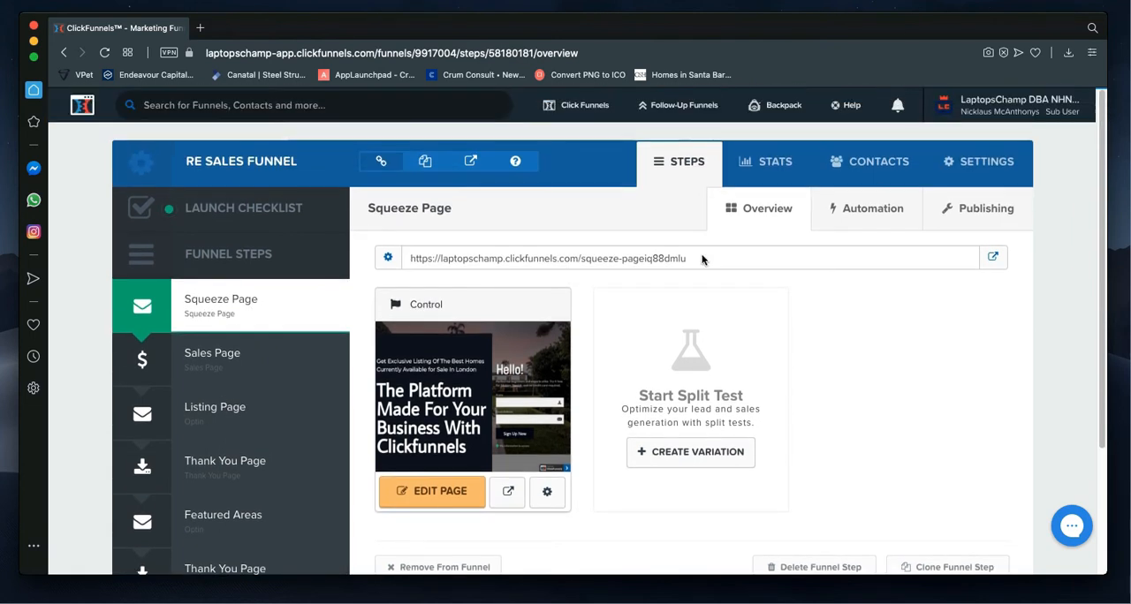
mouse_move(700, 256)
mouse_down()
mouse_move(516, 271)
mouse_move(412, 263)
mouse_move(694, 258)
mouse_up()
drag(693, 261, 400, 267)
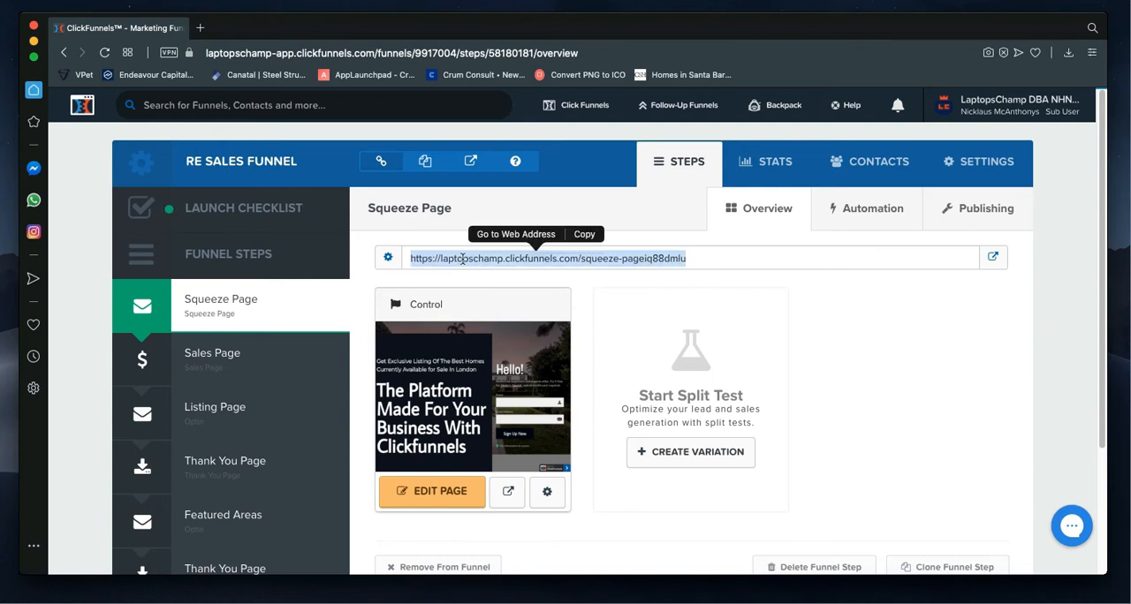
click(687, 264)
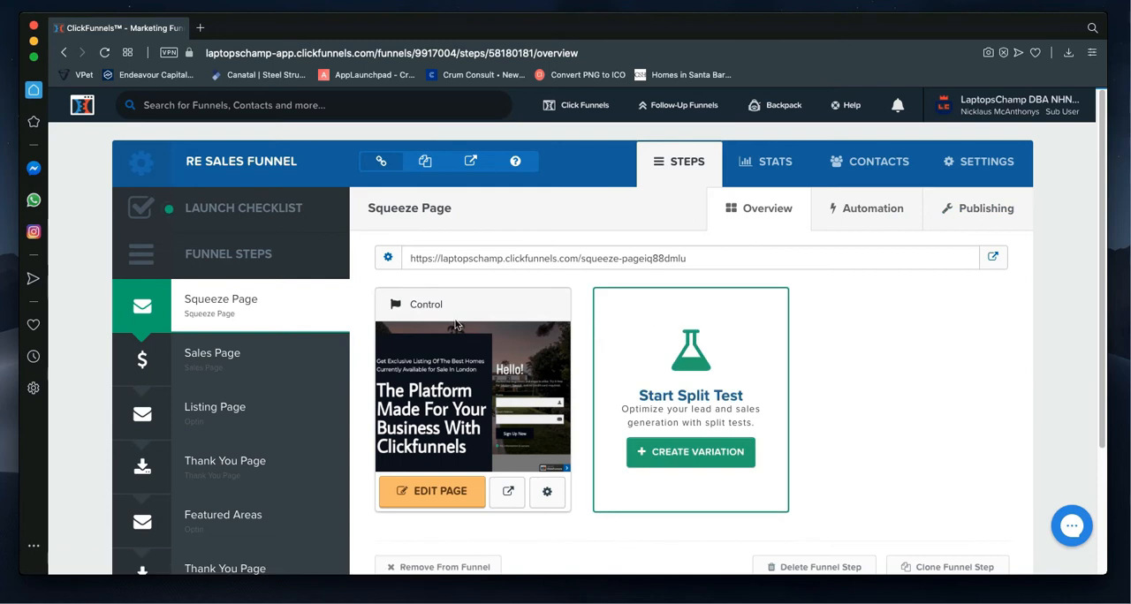
Step: Open the Squeeze Page's Control version in the page editor
scroll(482, 284, down, 1)
scroll(483, 289, down, 2)
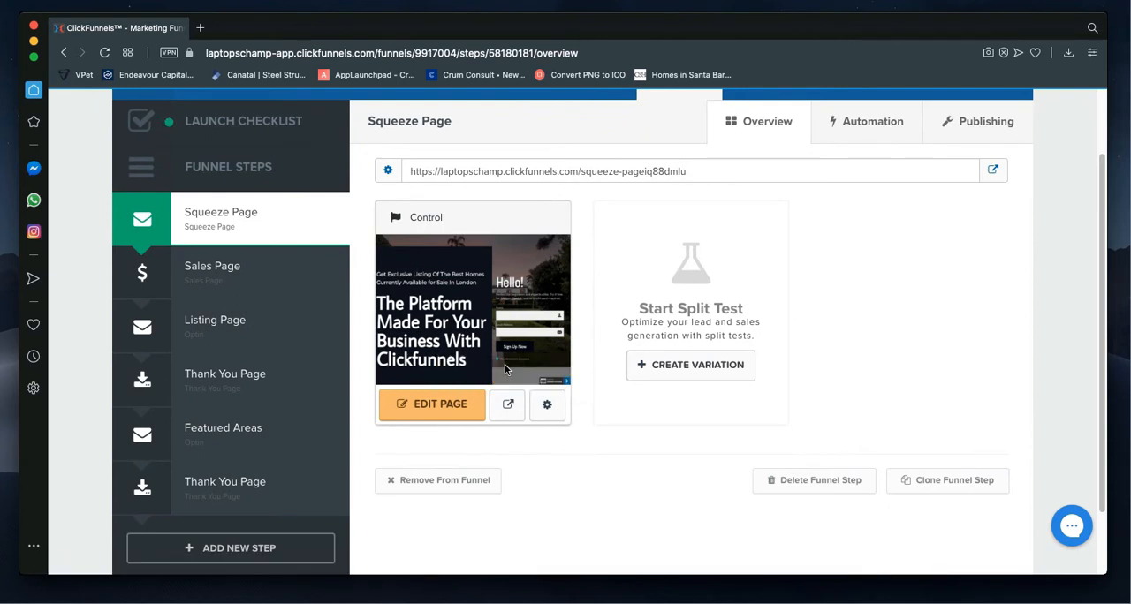
click(431, 414)
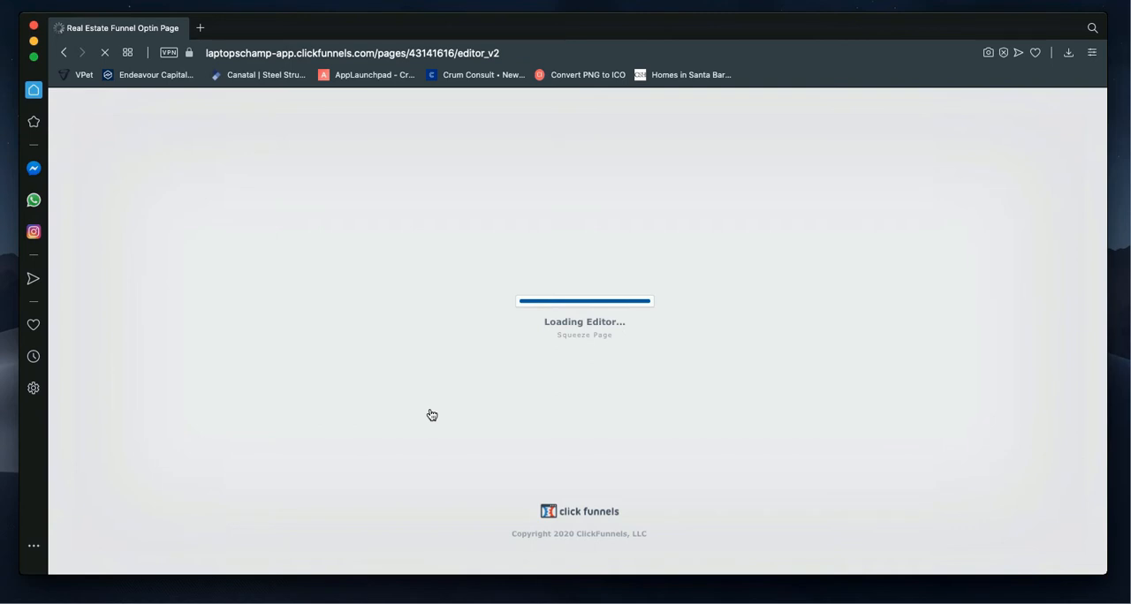
Step: Switch to the browser window with the published pages and review the whole opt-in page down to its footer
key(ctrl+Right)
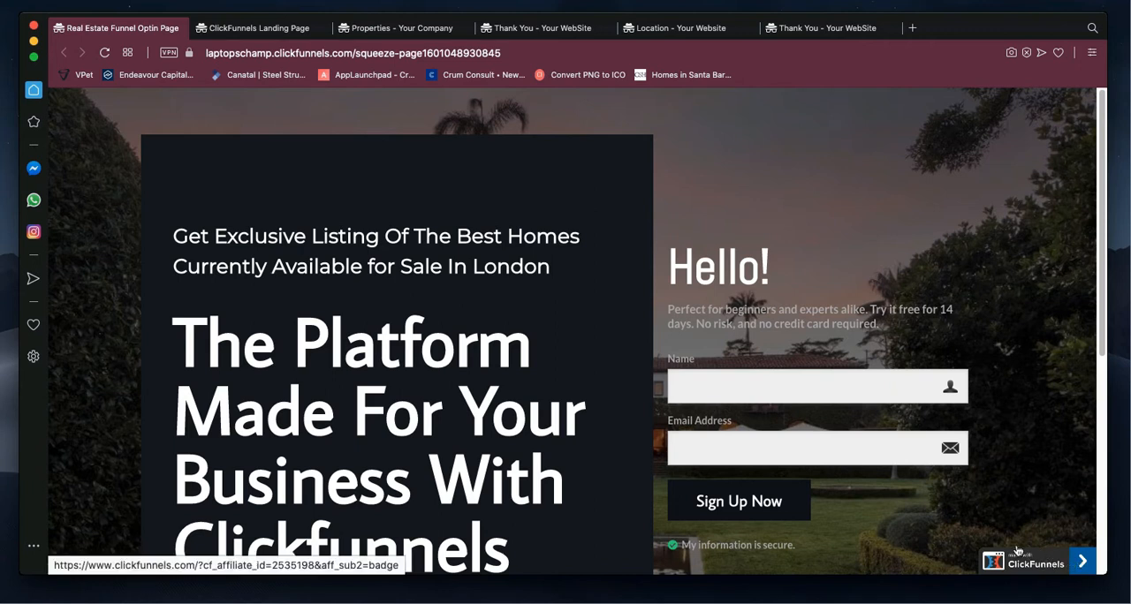
scroll(969, 512, down, 3)
scroll(969, 511, down, 1)
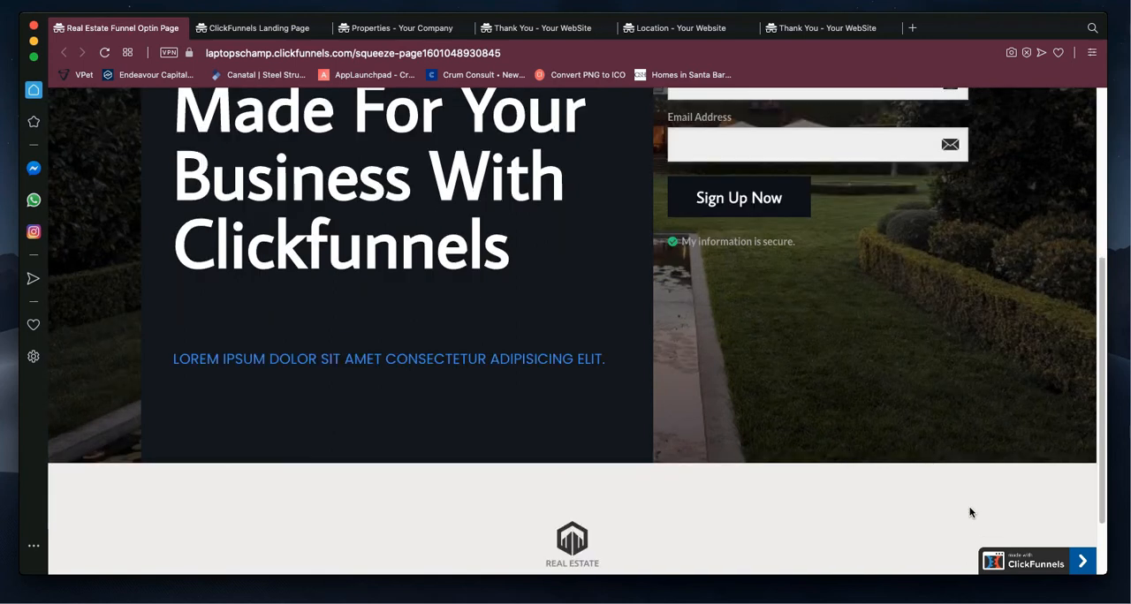
scroll(969, 512, down, 1)
scroll(969, 513, up, 8)
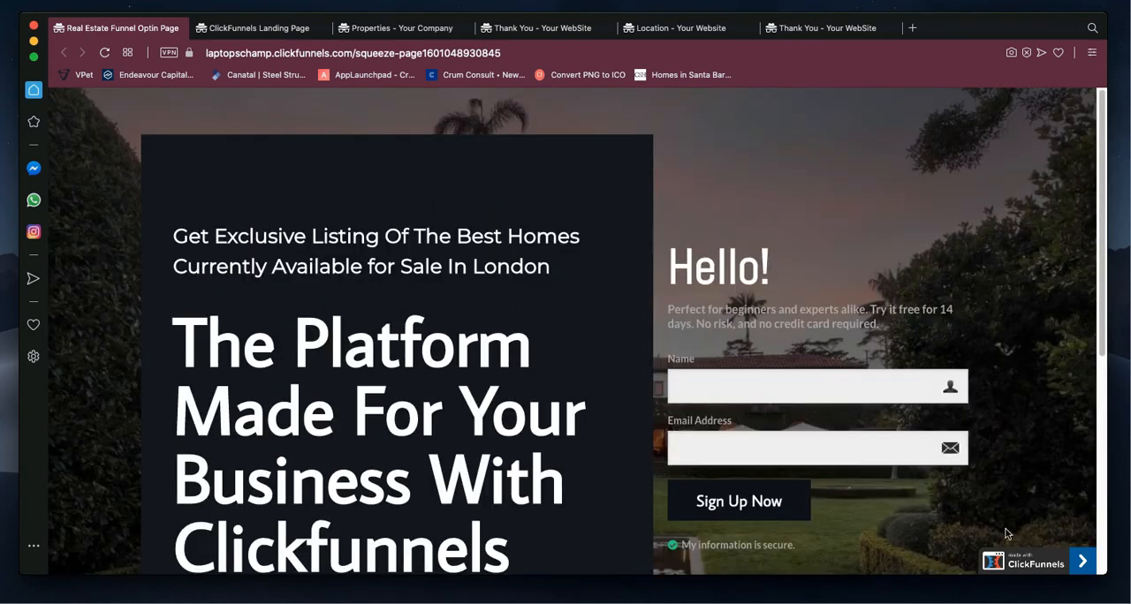
Step: Return to the Squeeze Page editor and switch the page to its mobile view
key(ctrl+Left)
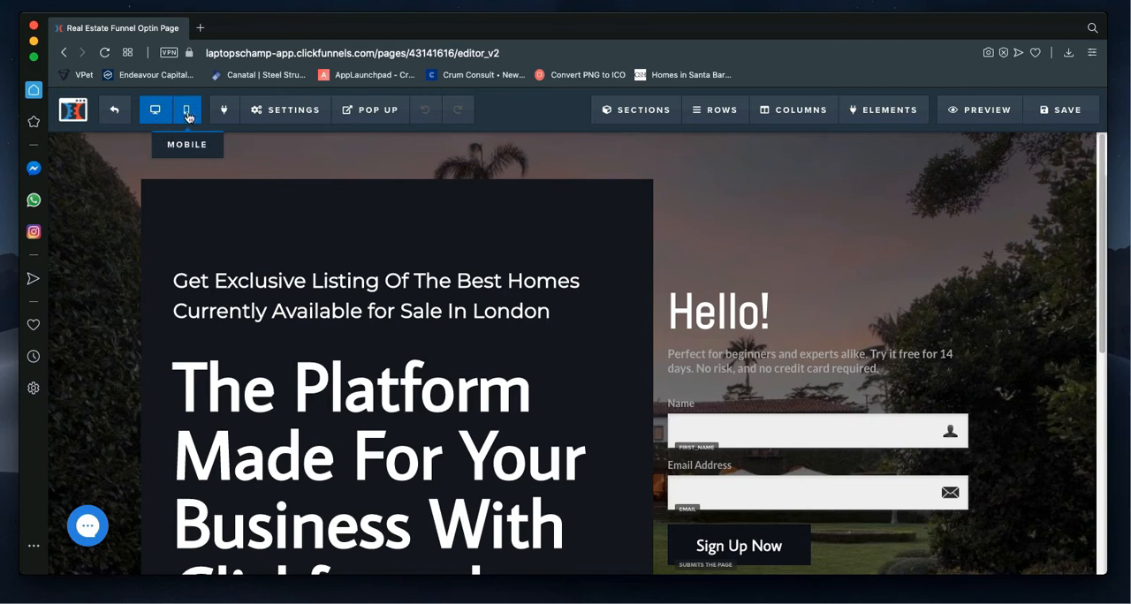
click(187, 114)
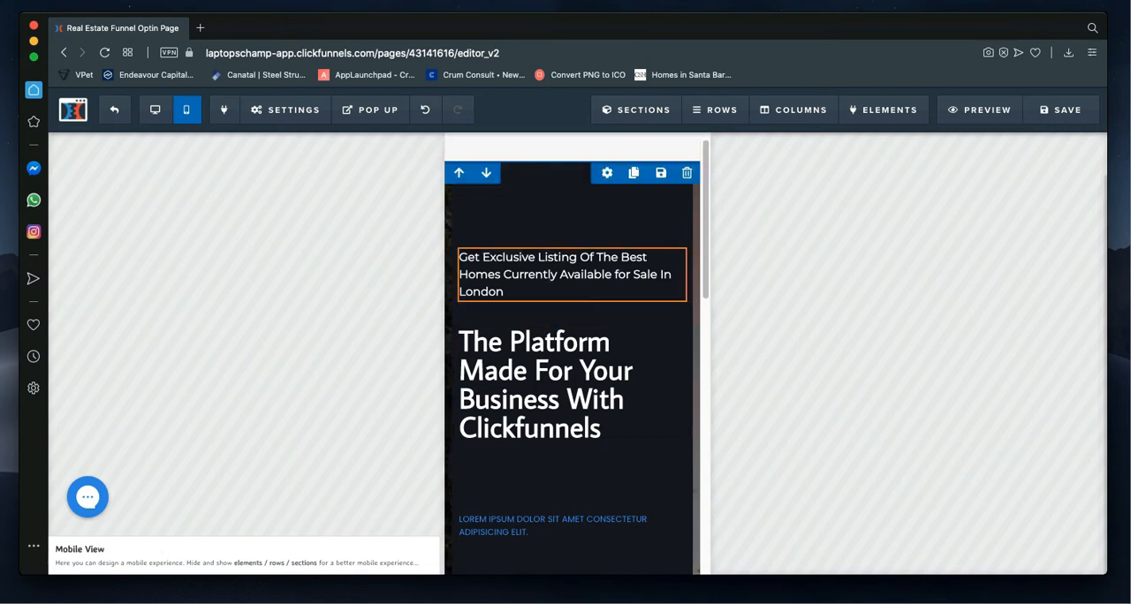
Step: Review the mobile layout down to the sign-up form, and switch the page back to its desktop view
scroll(542, 381, down, 5)
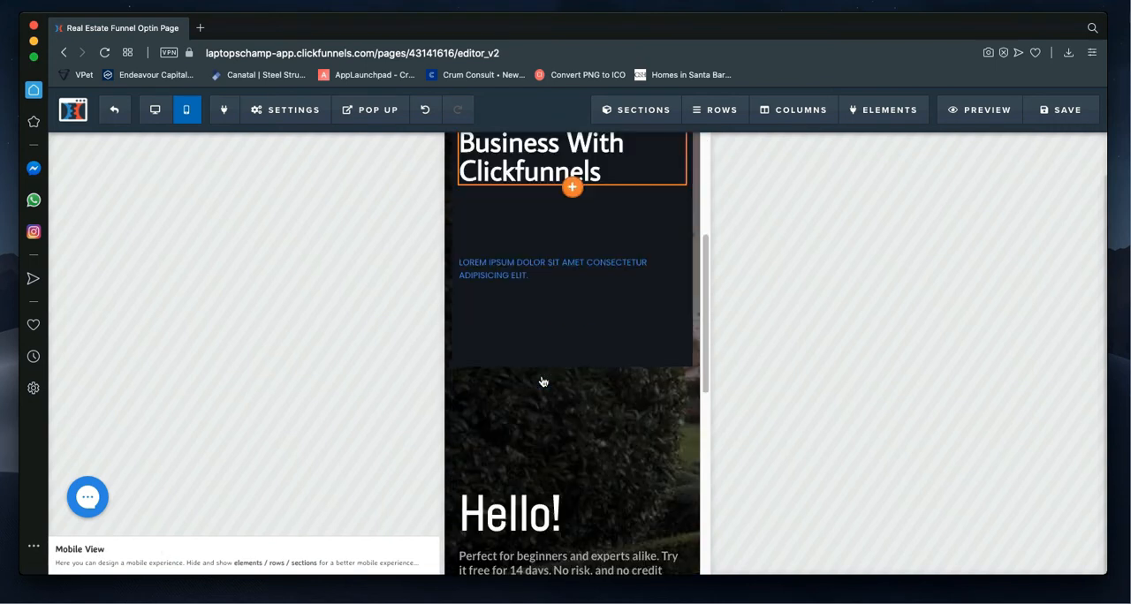
scroll(543, 382, down, 5)
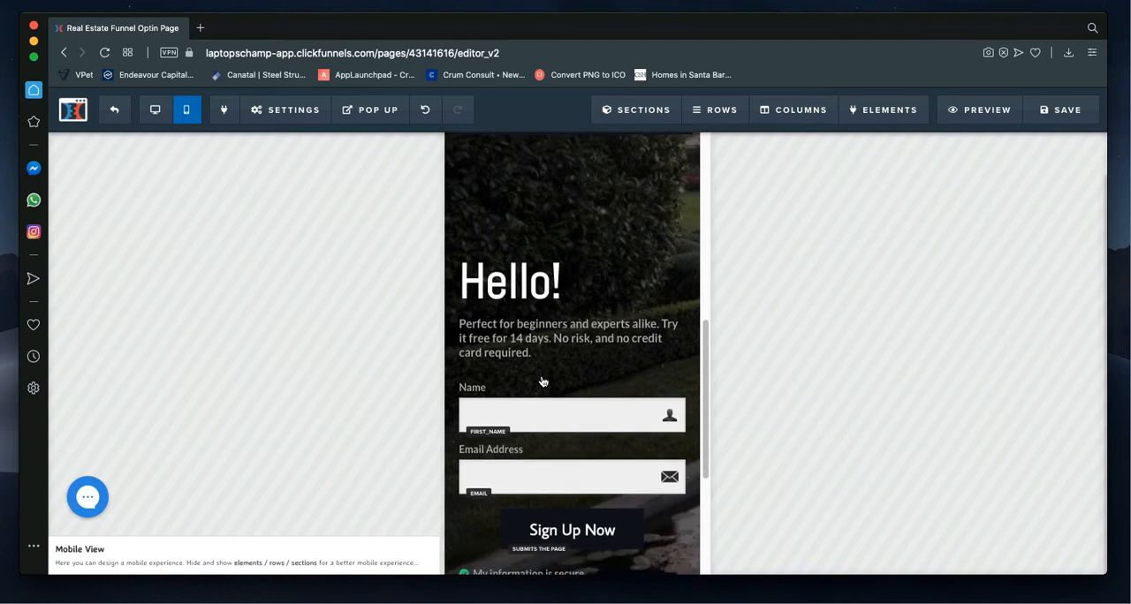
scroll(543, 381, down, 2)
scroll(545, 380, up, 7)
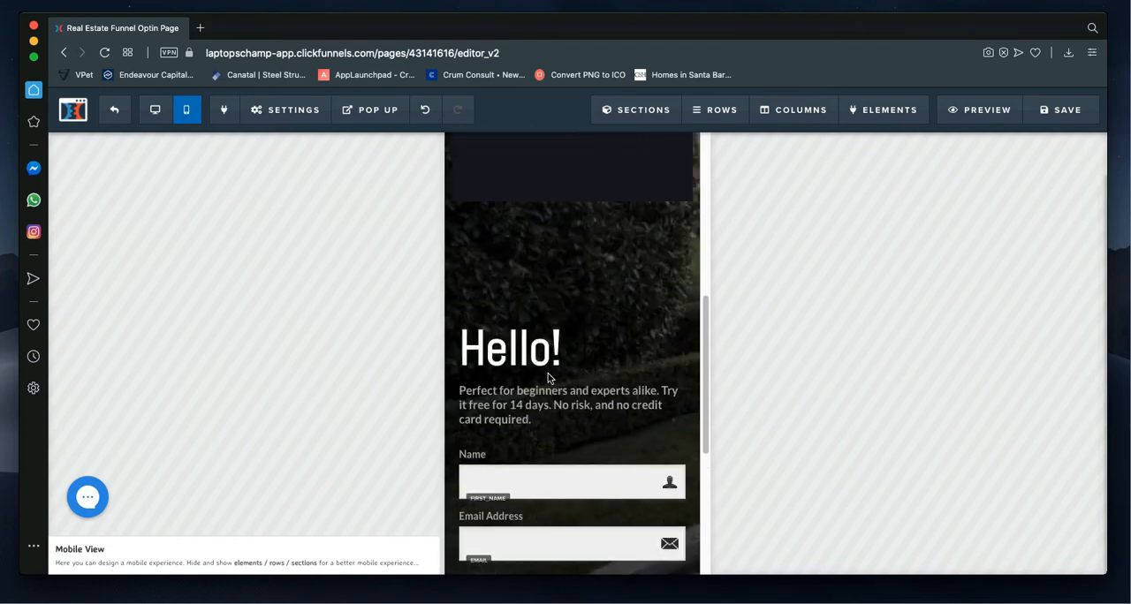
scroll(548, 378, up, 5)
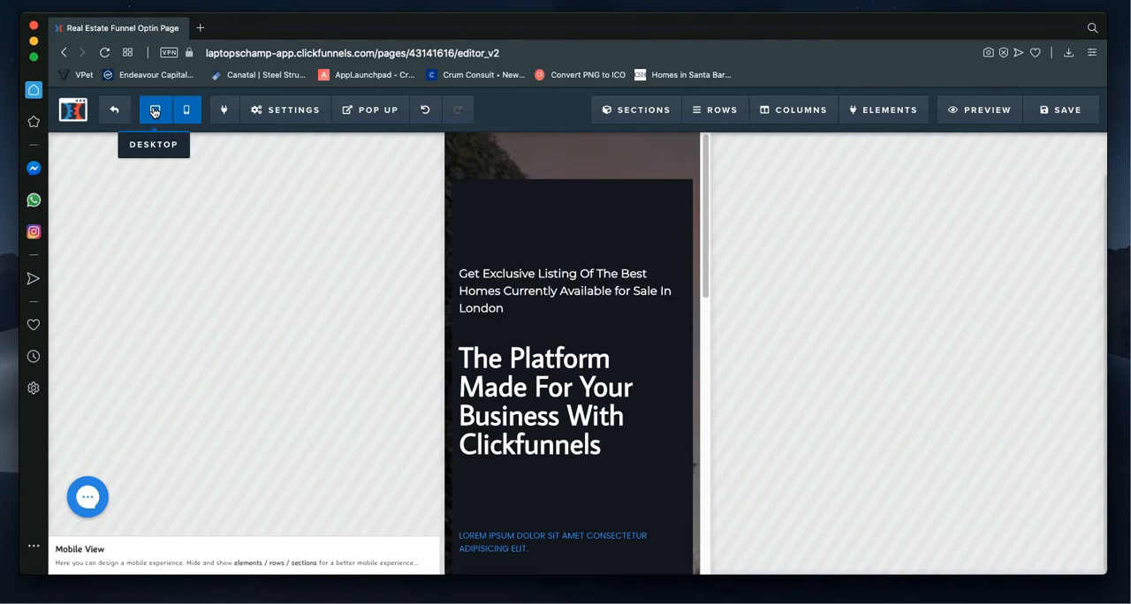
click(154, 111)
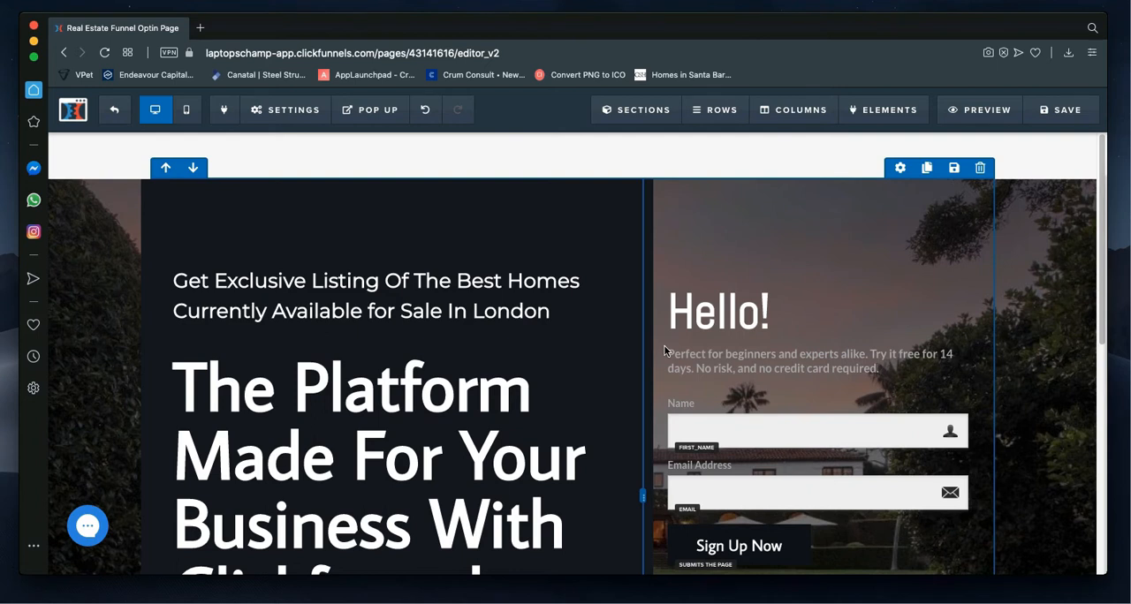
scroll(664, 351, down, 5)
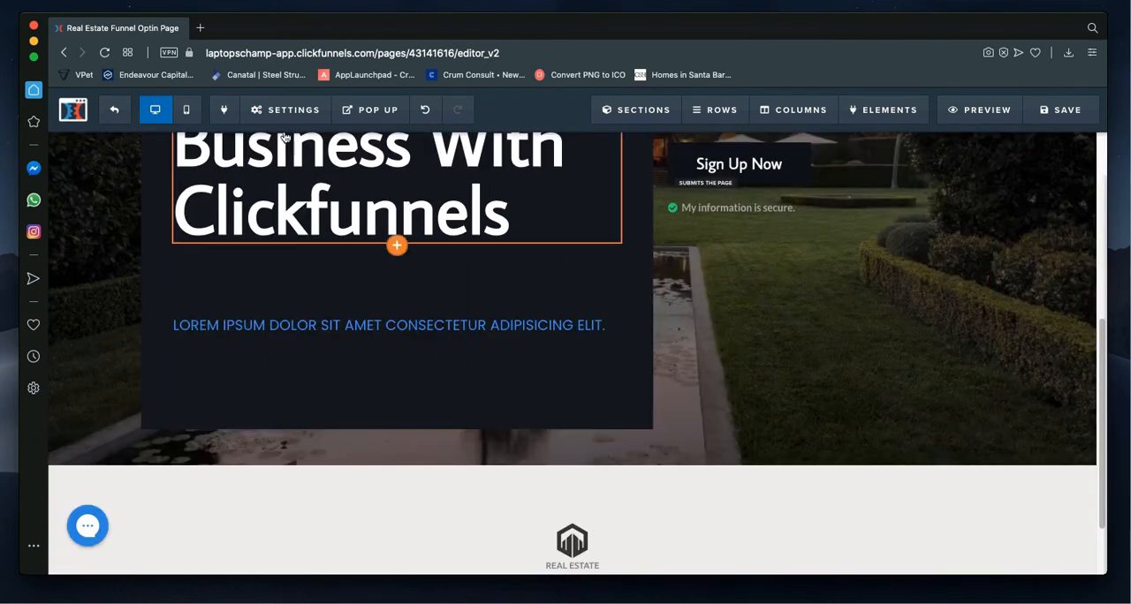
Step: Open the page's SEO meta data settings
click(269, 118)
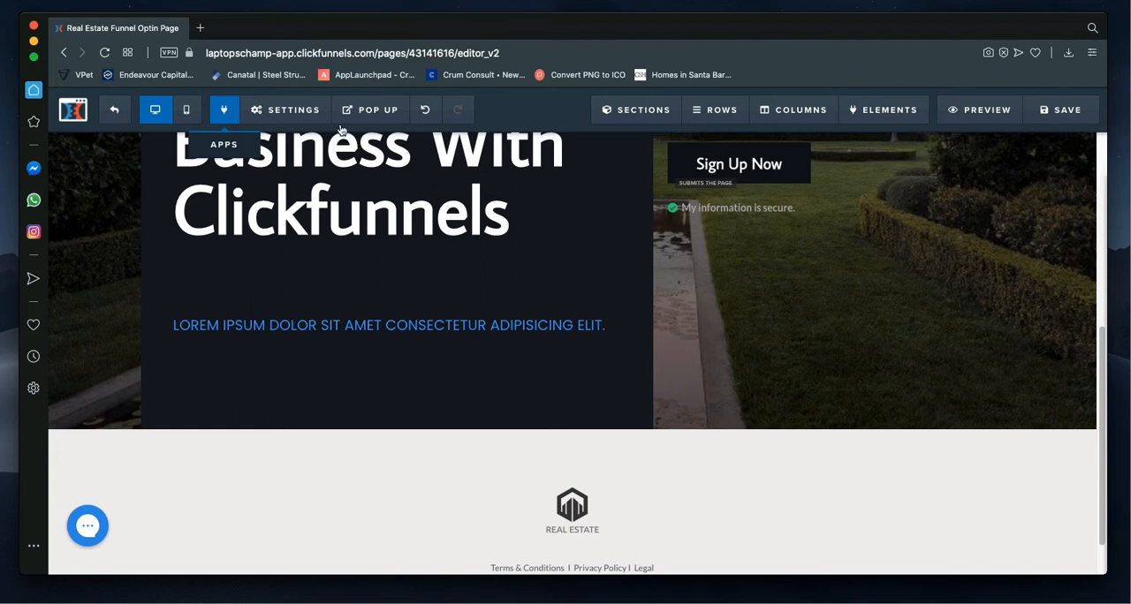
mouse_move(278, 113)
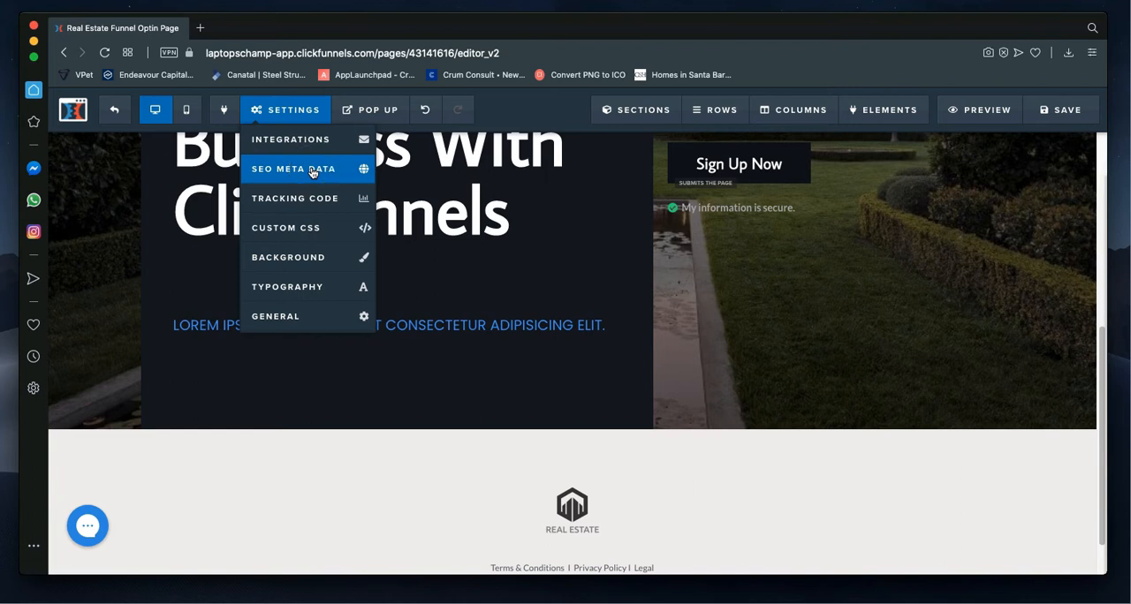
click(312, 169)
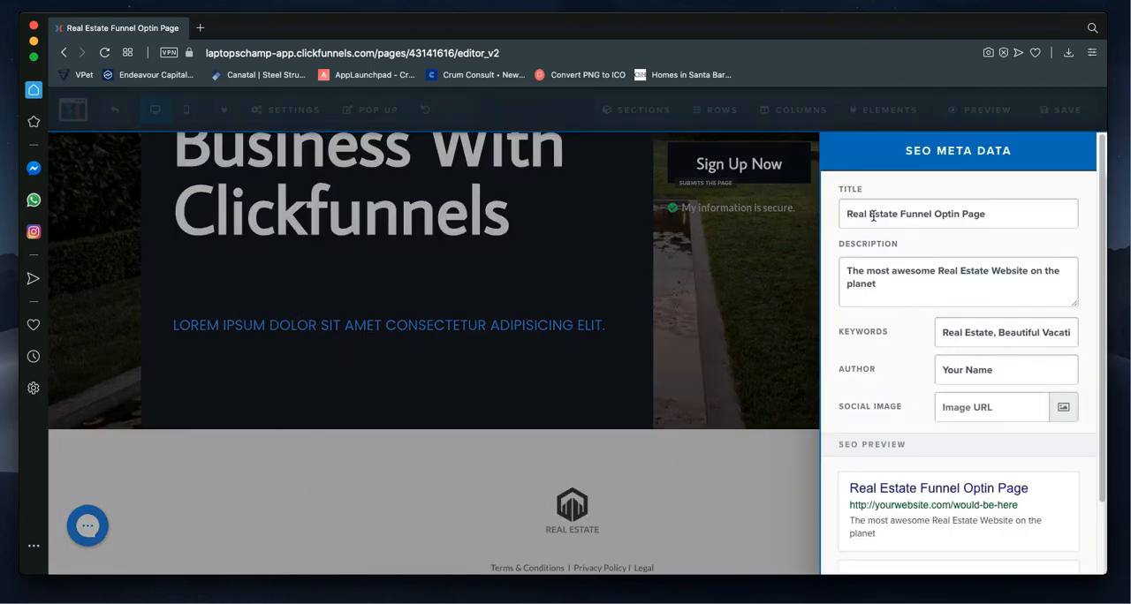
Step: Erase the end of the SEO title and retype it so the title reads "Real Estate Funnel Optin Page"
click(992, 217)
key(BackSpace)
key(BackSpace)
key(BackSpace)
key(BackSpace)
key(BackSpace)
key(BackSpace)
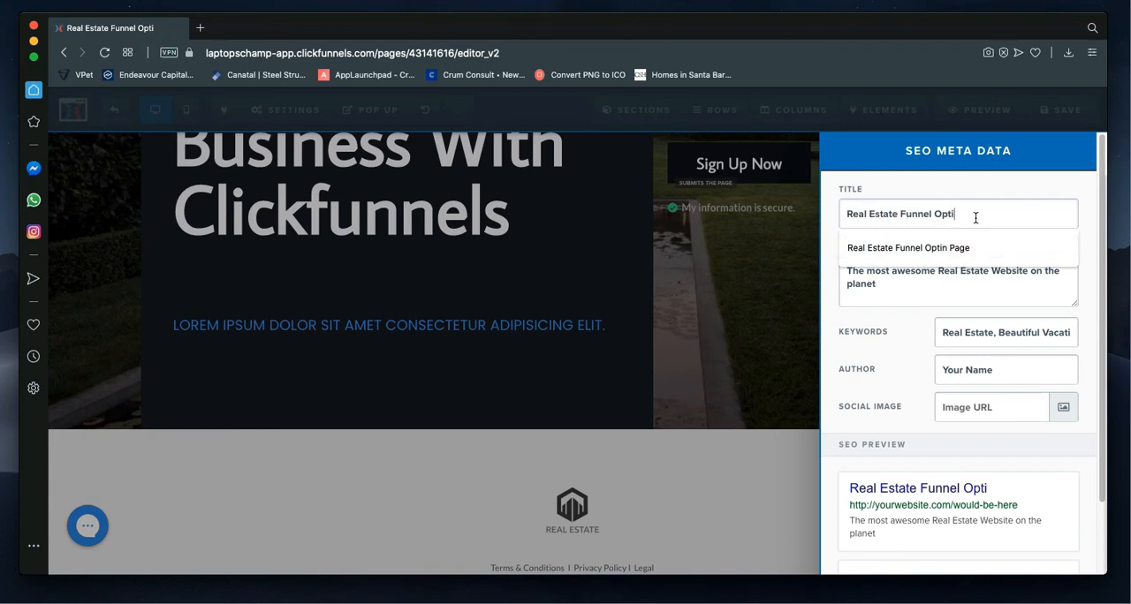
text(mn)
key(BackSpace)
key(BackSpace)
key(BackSpace)
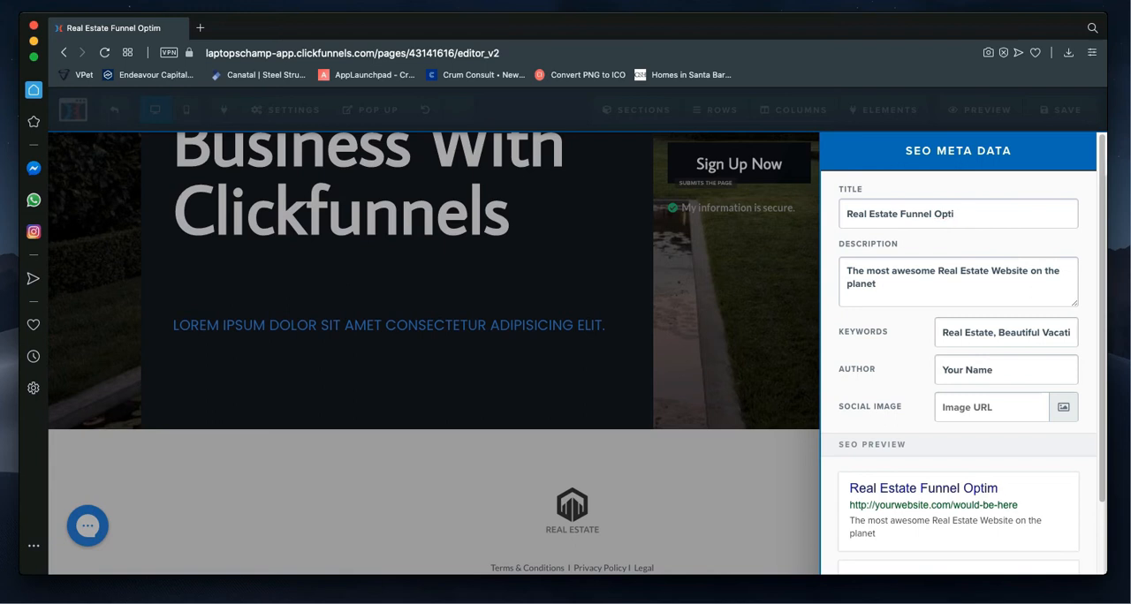
text(n Page)
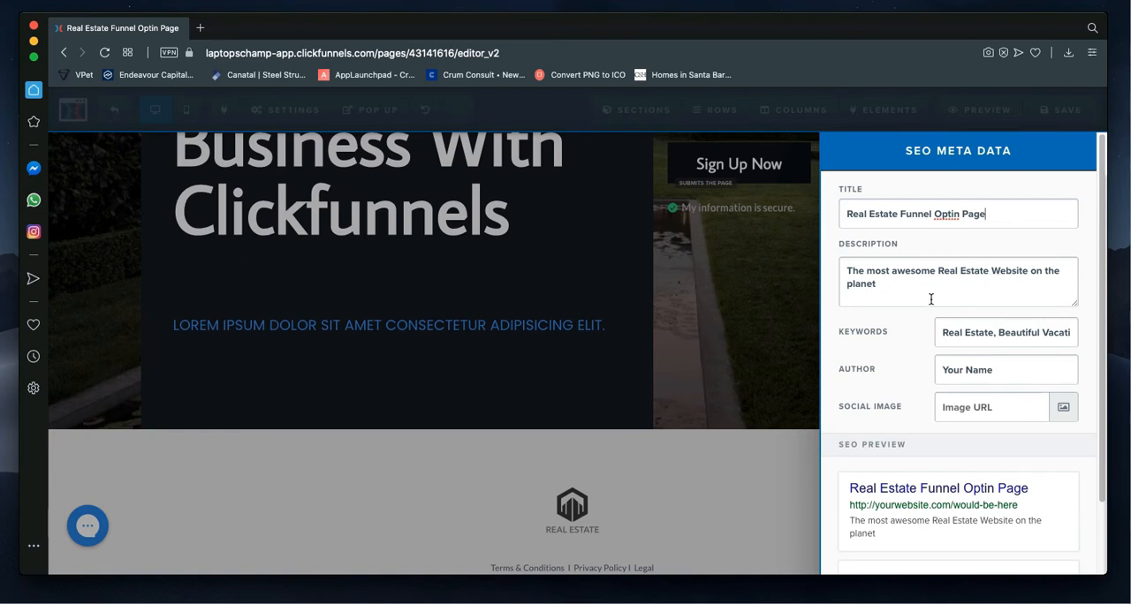
Step: Examine the SEO preview, the full list of keywords and the author field, and close the SEO settings
scroll(898, 338, down, 3)
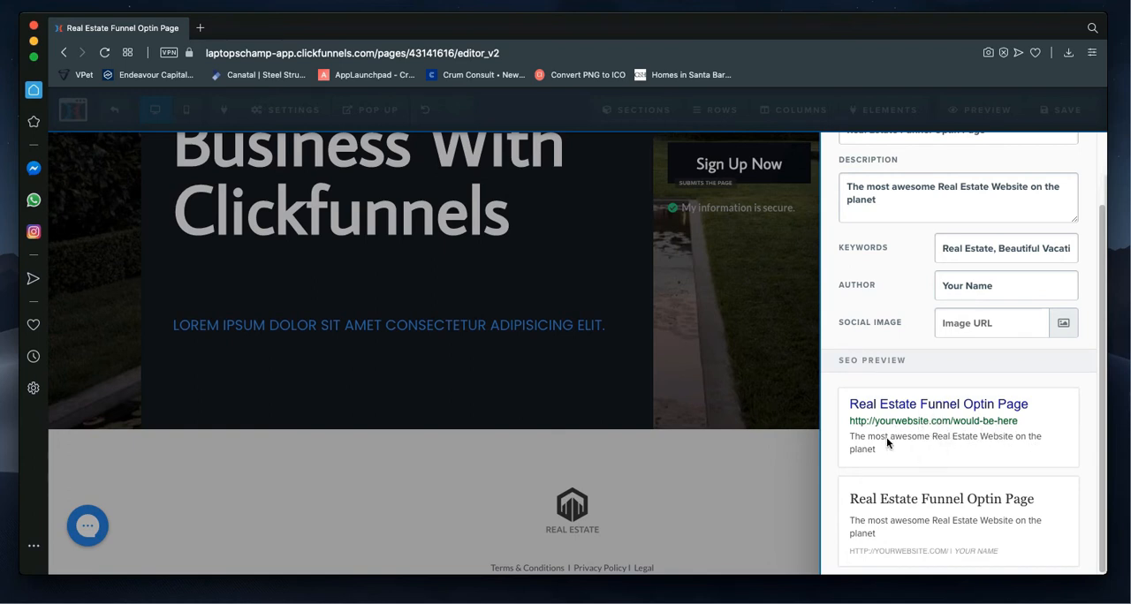
scroll(908, 428, up, 2)
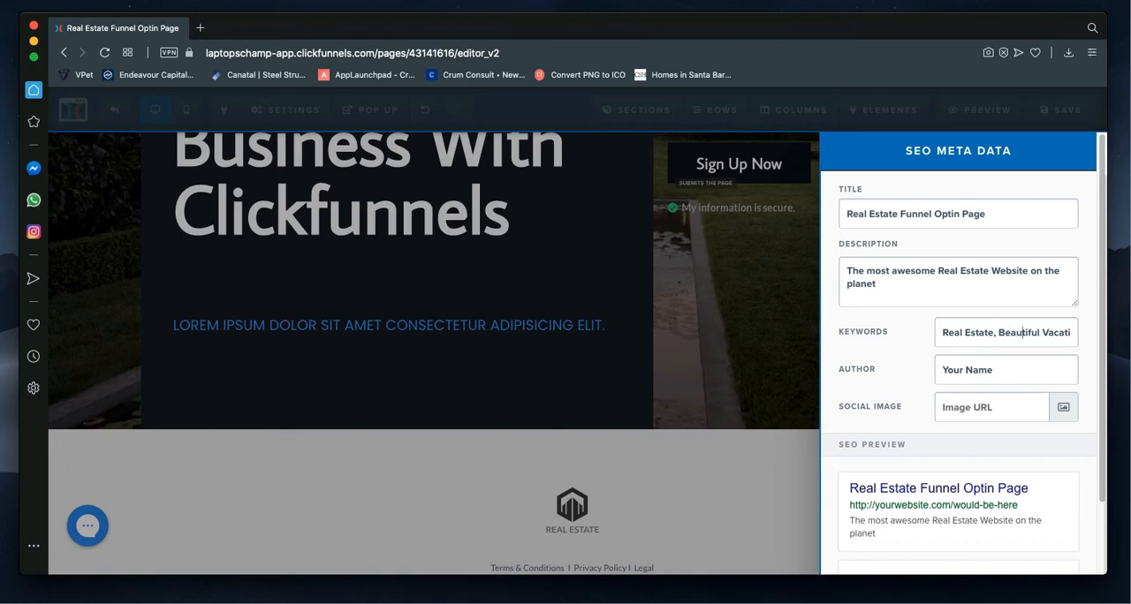
scroll(1042, 340, down, 1)
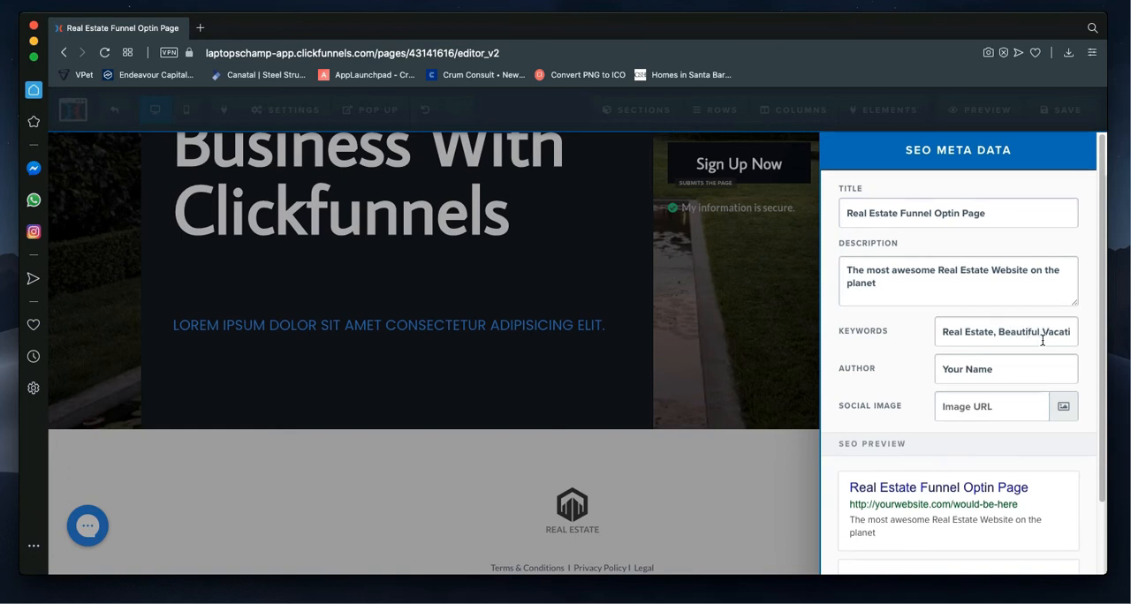
scroll(1043, 340, right, 2)
scroll(1043, 340, left, 1)
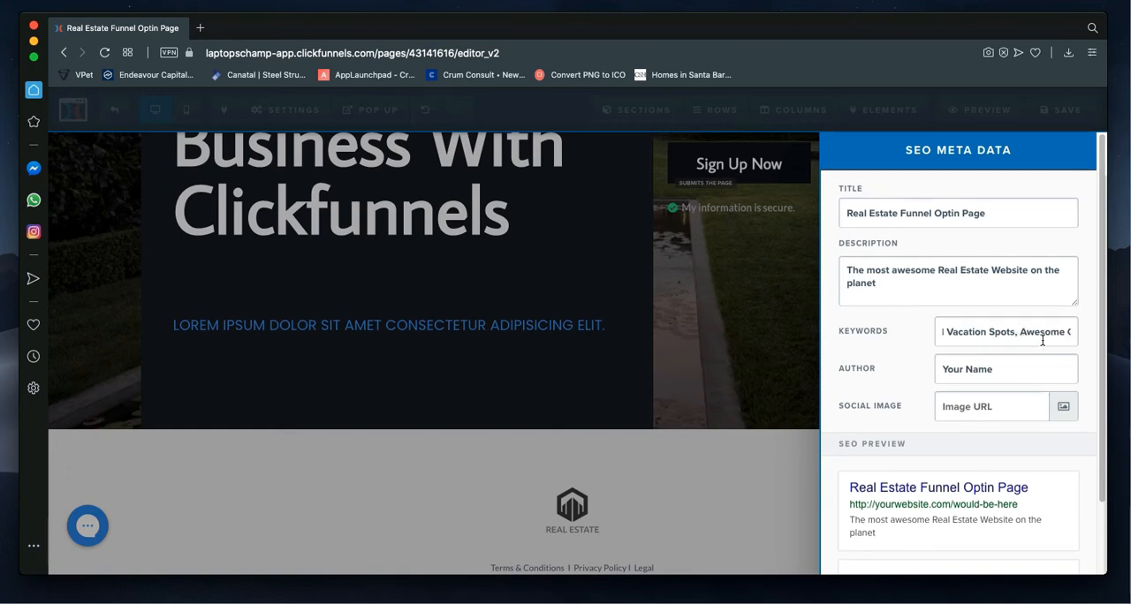
scroll(1043, 340, right, 2)
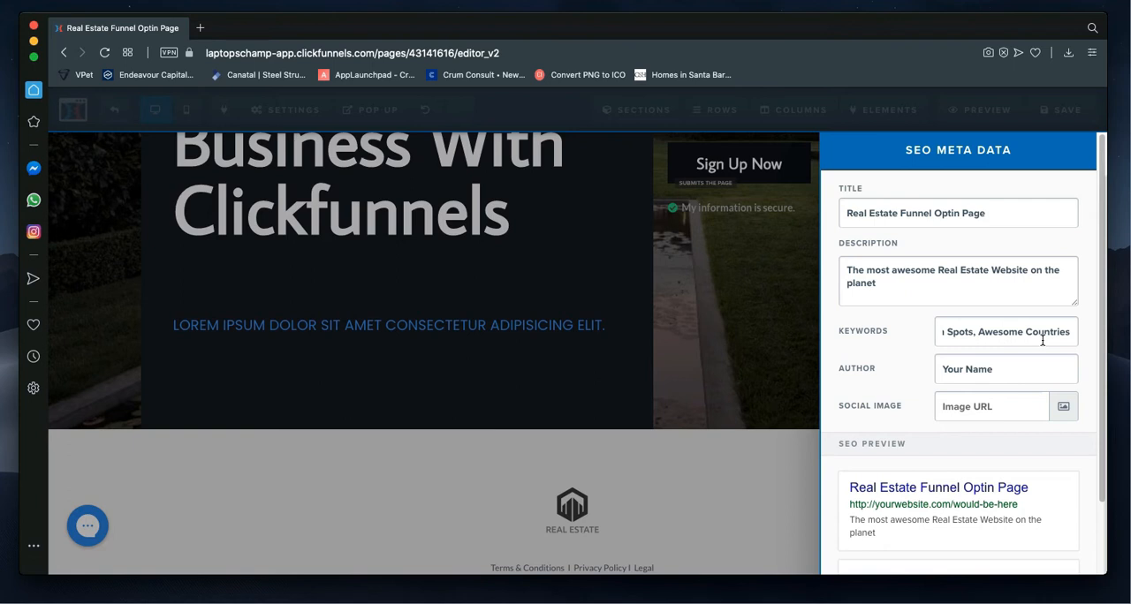
scroll(1042, 340, left, 3)
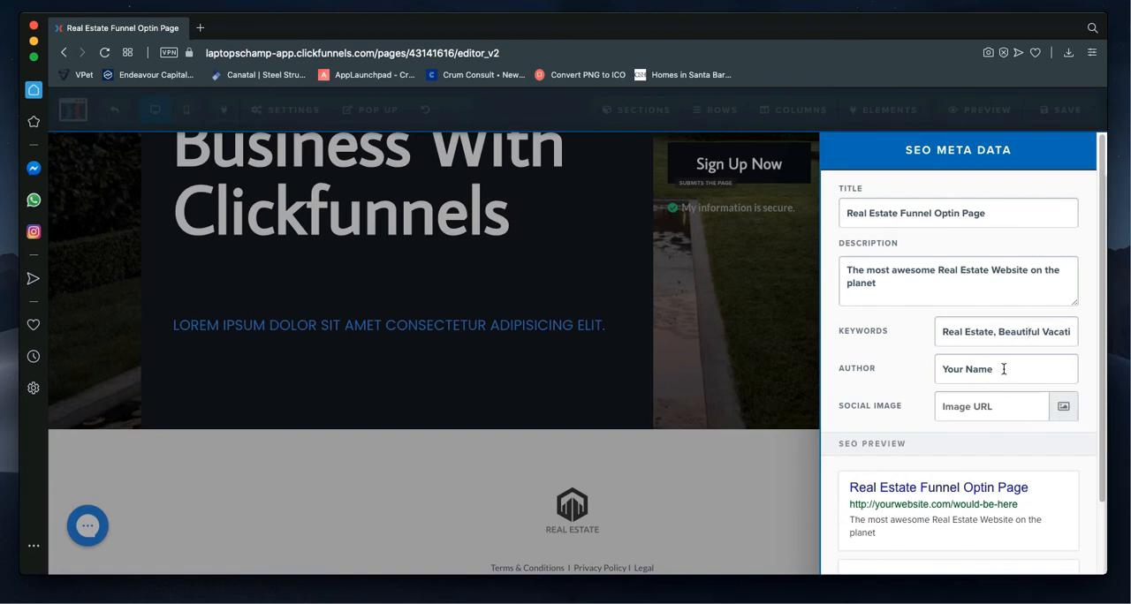
drag(1003, 370, 942, 365)
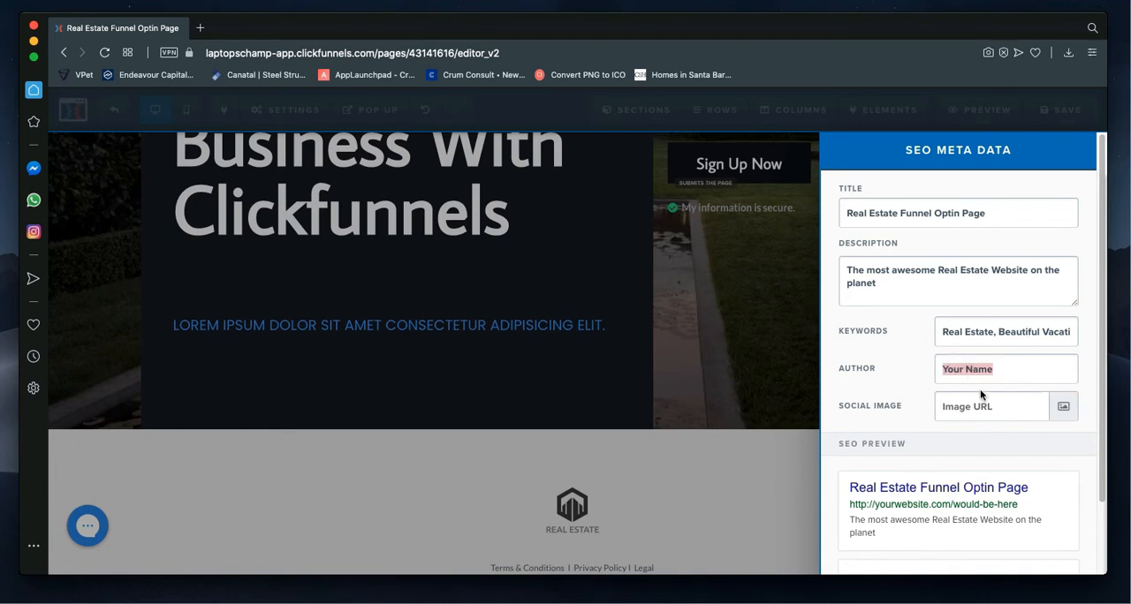
click(742, 345)
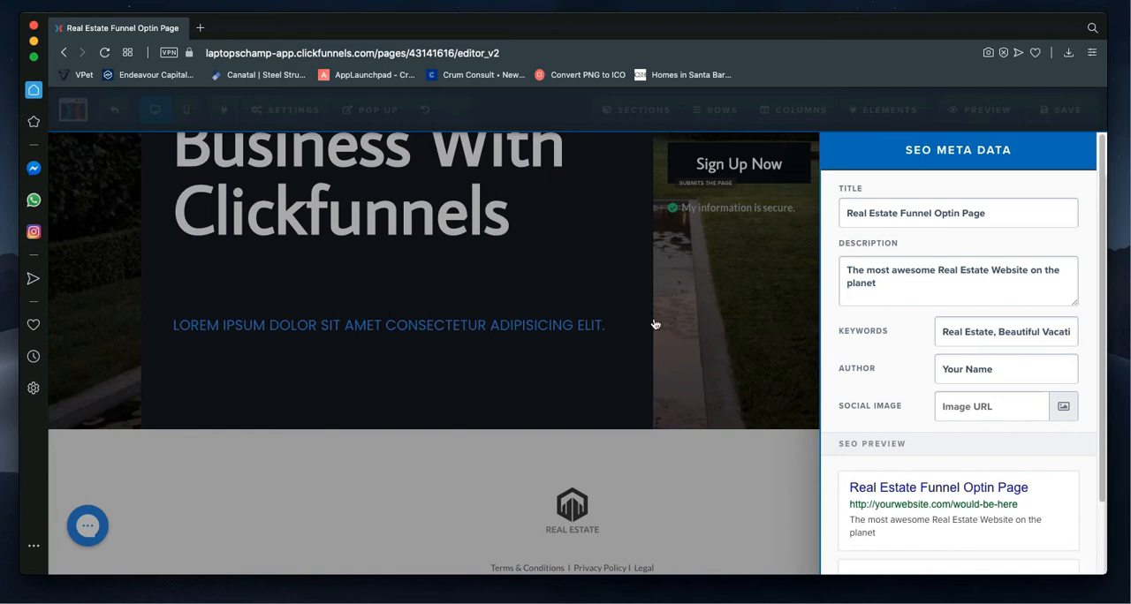
click(693, 364)
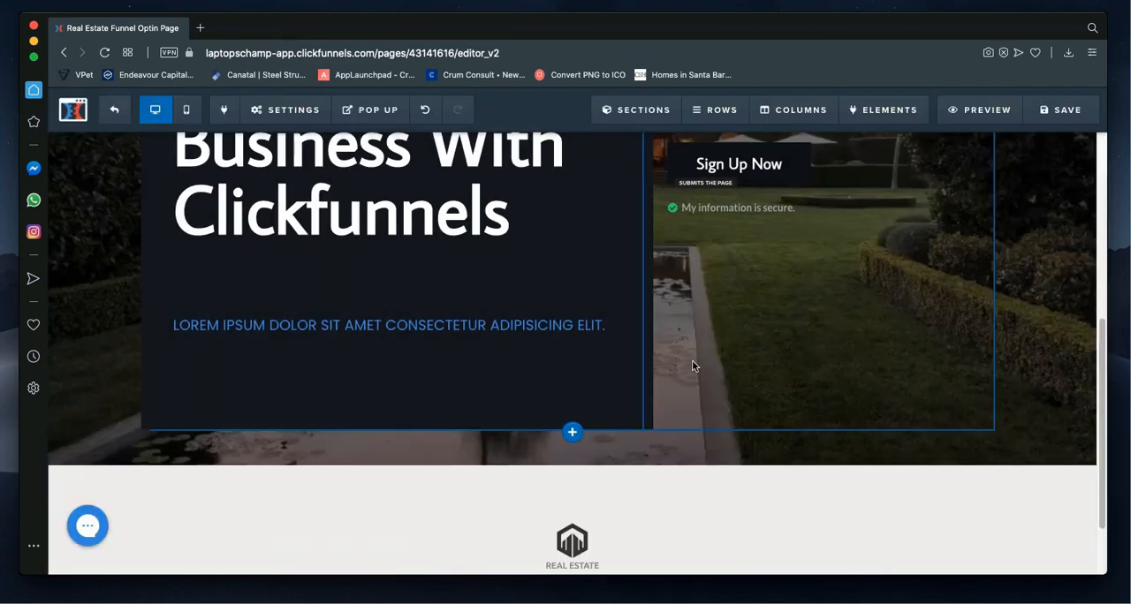
Step: Set the affiliate badge to Hide in the page's general settings, return it to Show and close the settings
click(302, 111)
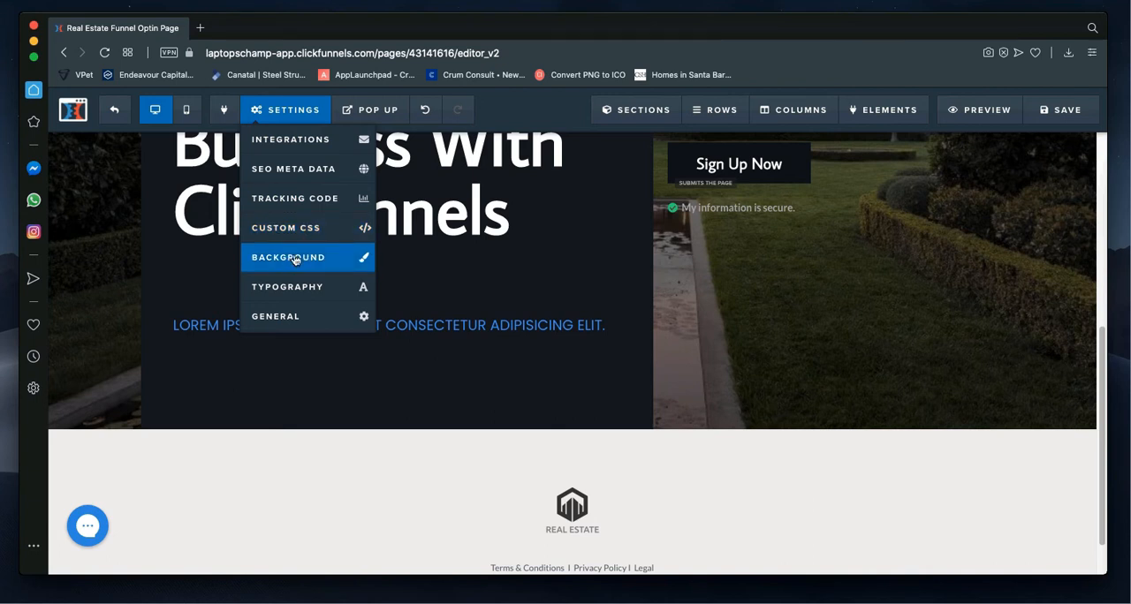
click(309, 320)
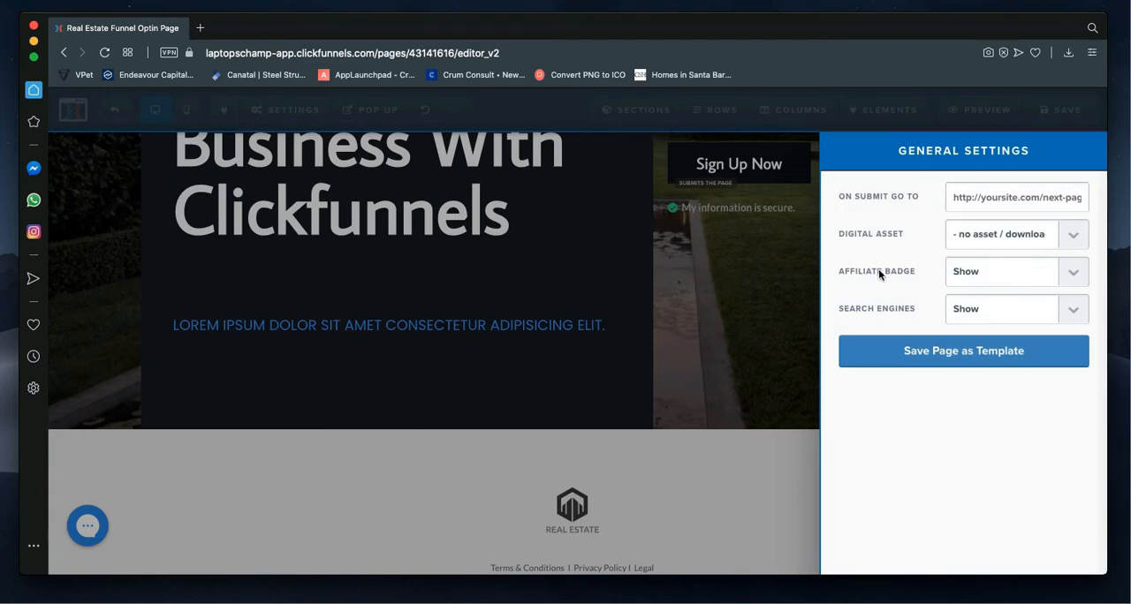
click(980, 279)
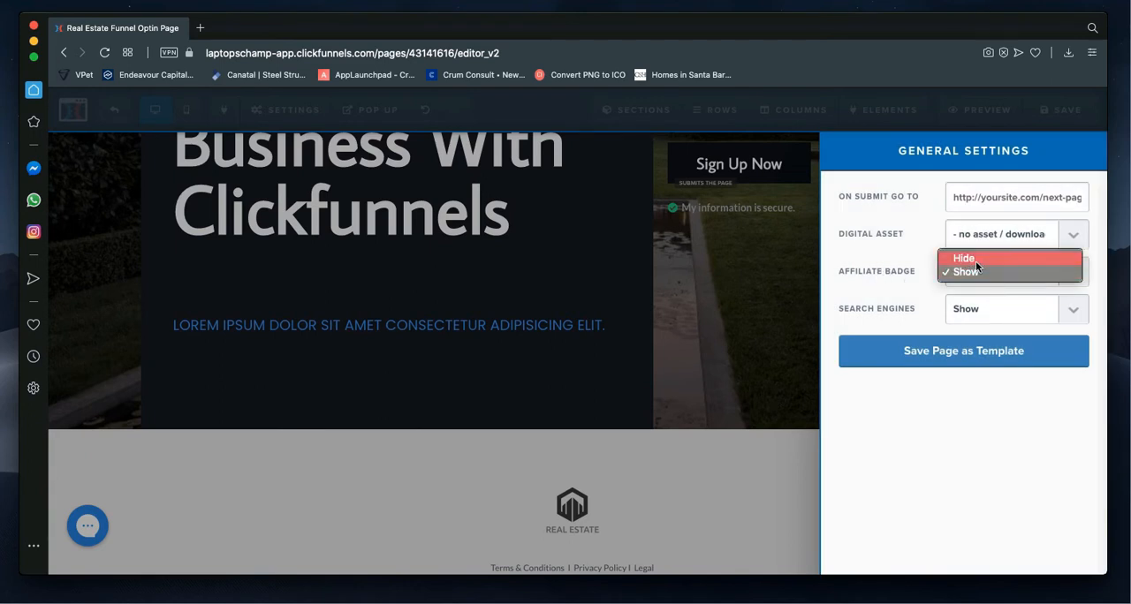
click(976, 260)
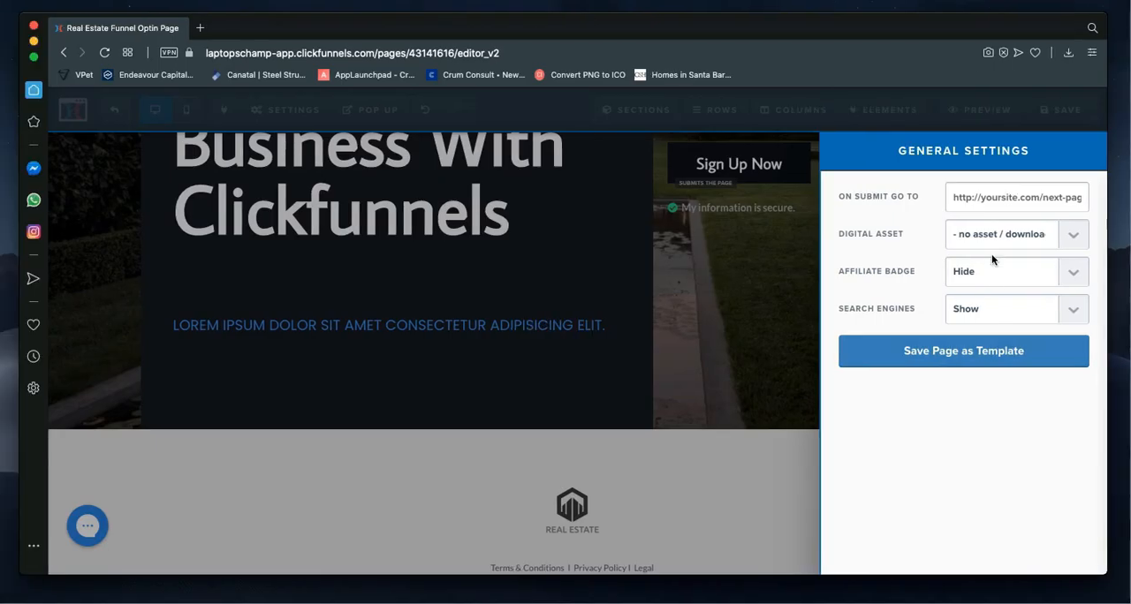
click(995, 272)
click(993, 285)
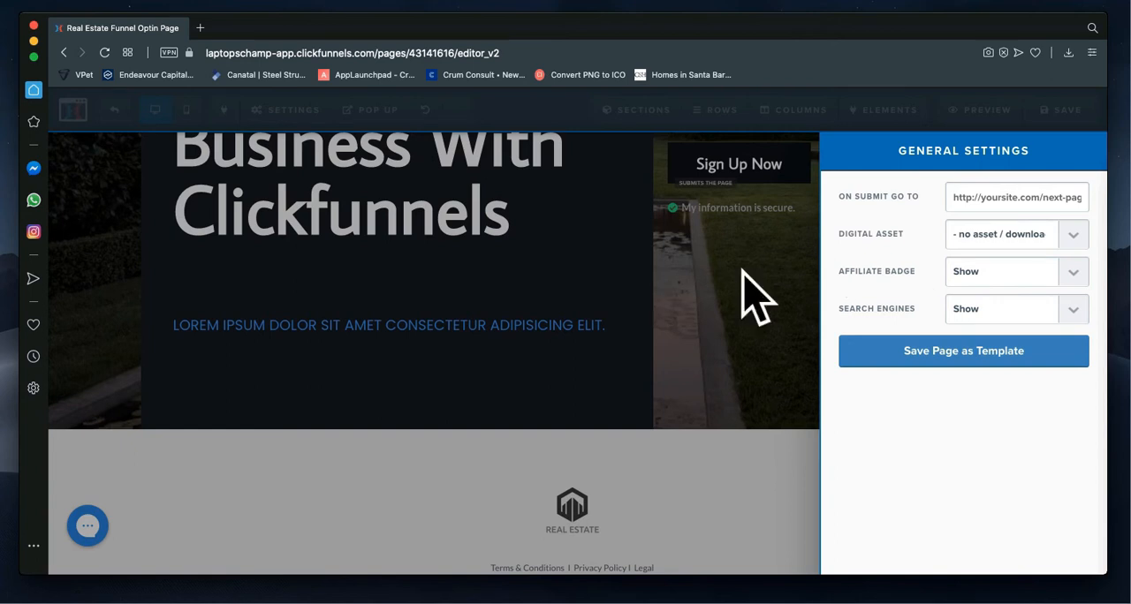
click(650, 256)
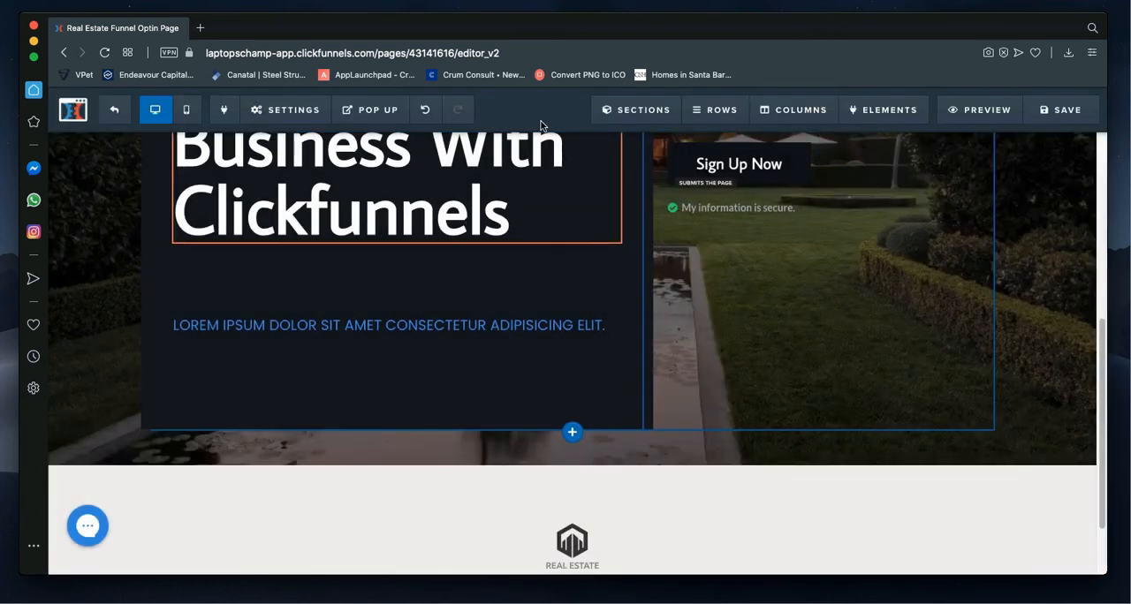
Step: Check the options for adding and managing sections, and view the settings of the page's first section
click(619, 115)
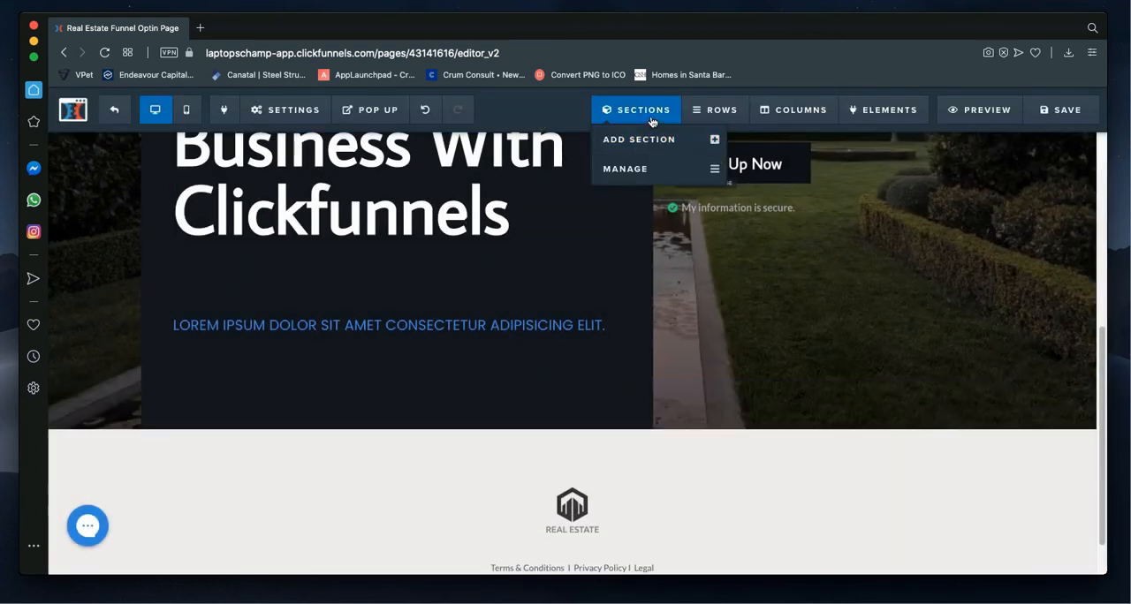
scroll(688, 332, up, 5)
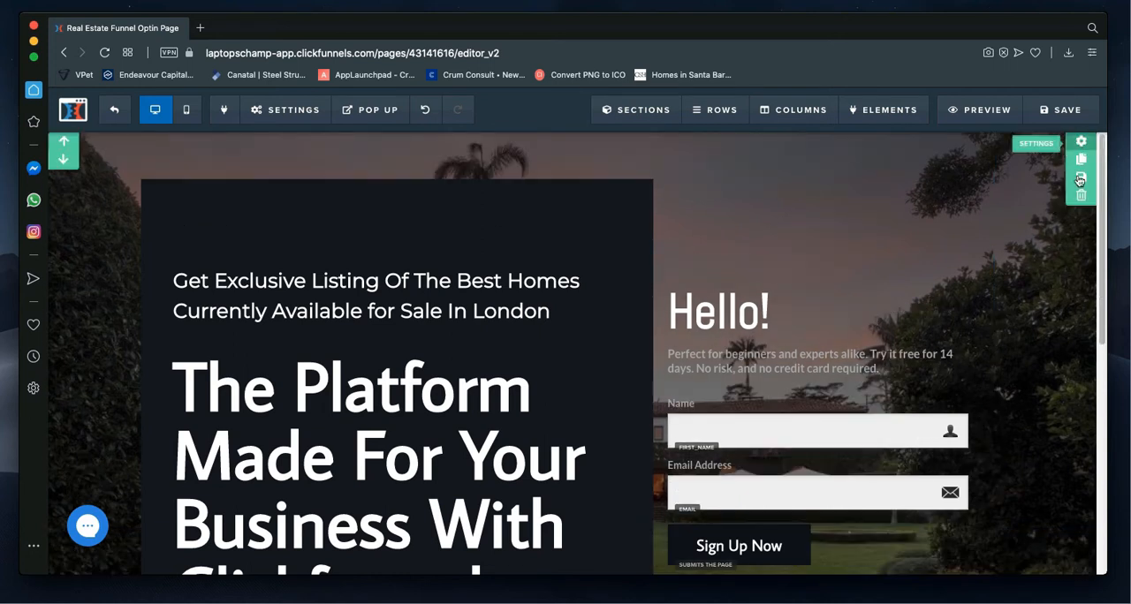
click(1081, 144)
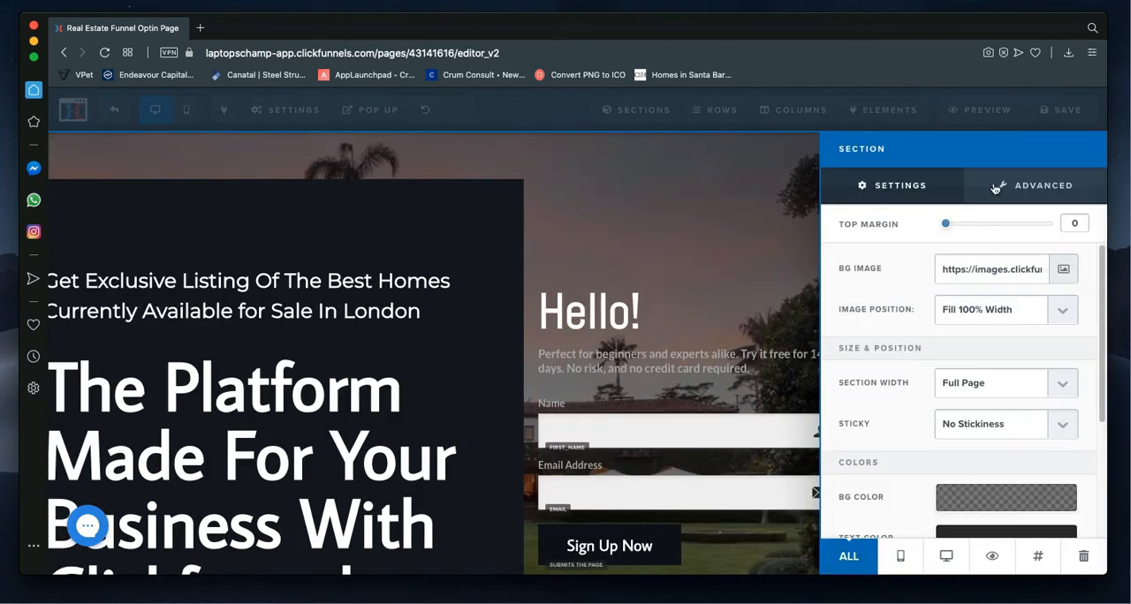
click(734, 191)
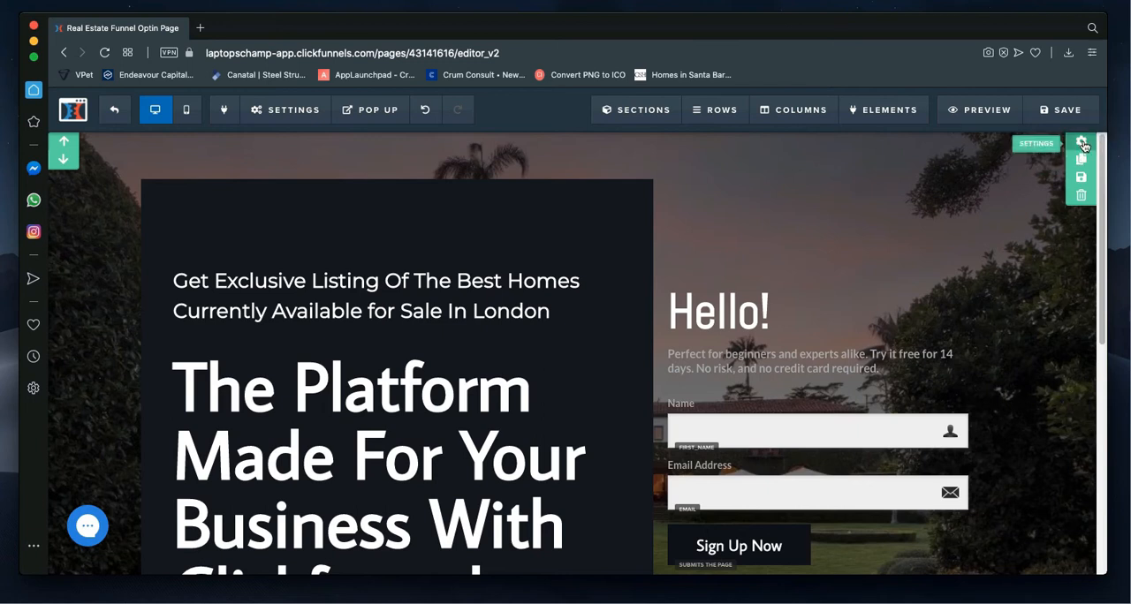
Step: Open the first section's settings and view the uploaded image library for its background image
click(1083, 145)
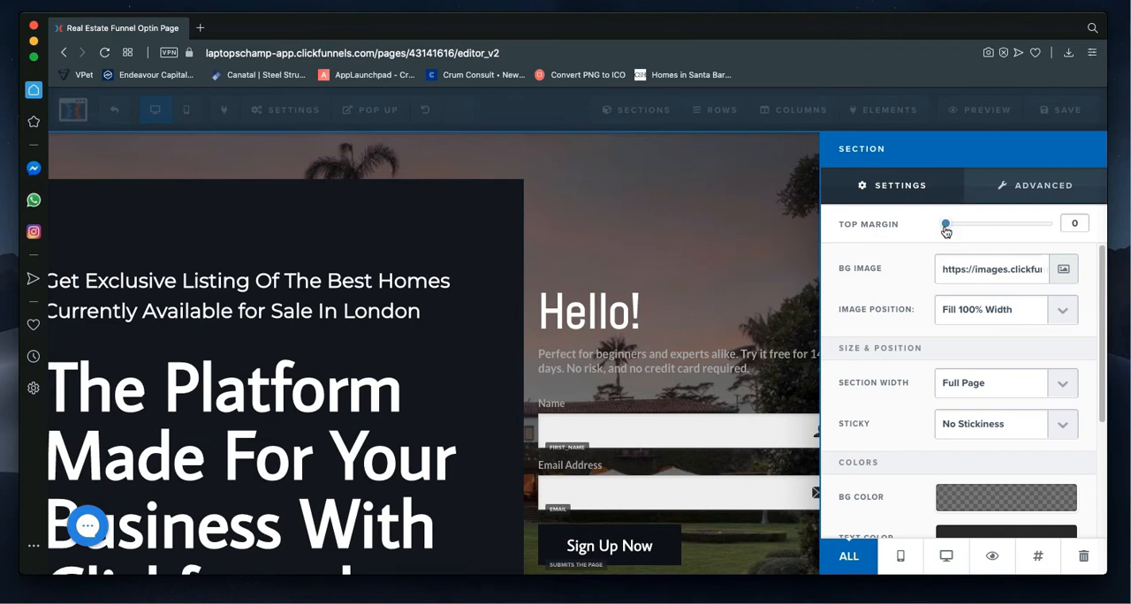
mouse_move(943, 224)
mouse_down()
mouse_move(984, 223)
mouse_move(933, 227)
mouse_up()
click(1063, 276)
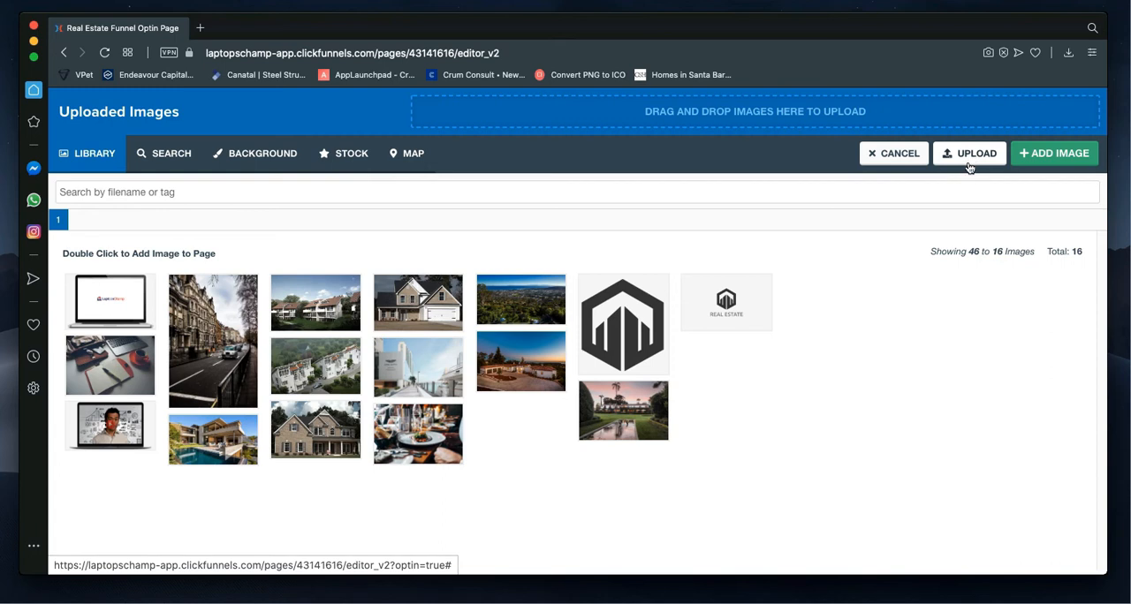
click(520, 300)
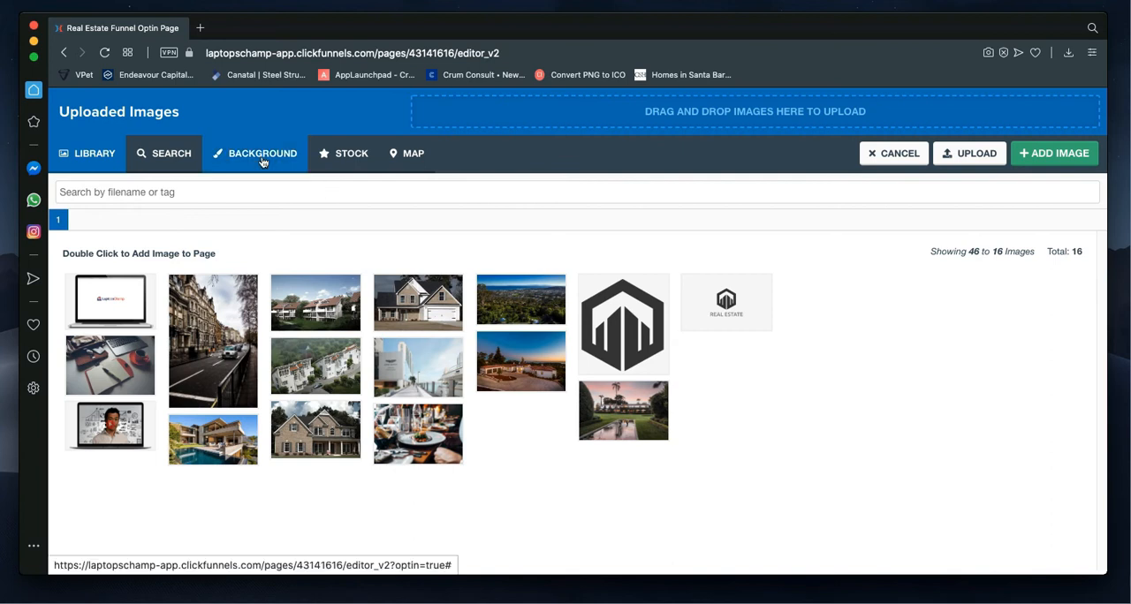
Step: Search Pixabay for "laptop" photos from the image browser
click(174, 157)
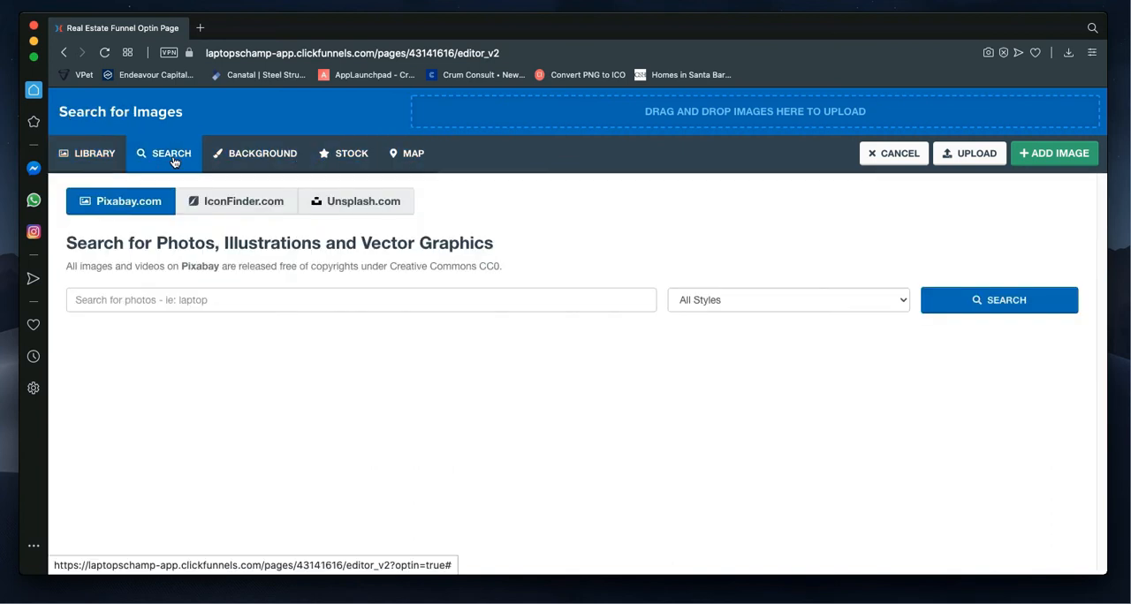
click(178, 300)
text(laptop)
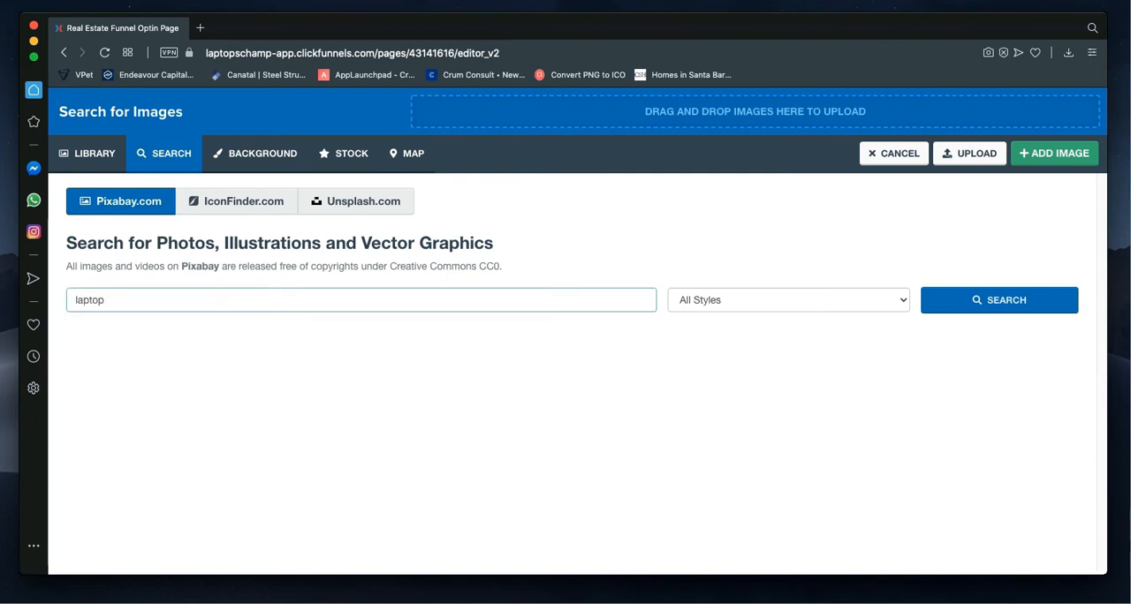
key(Return)
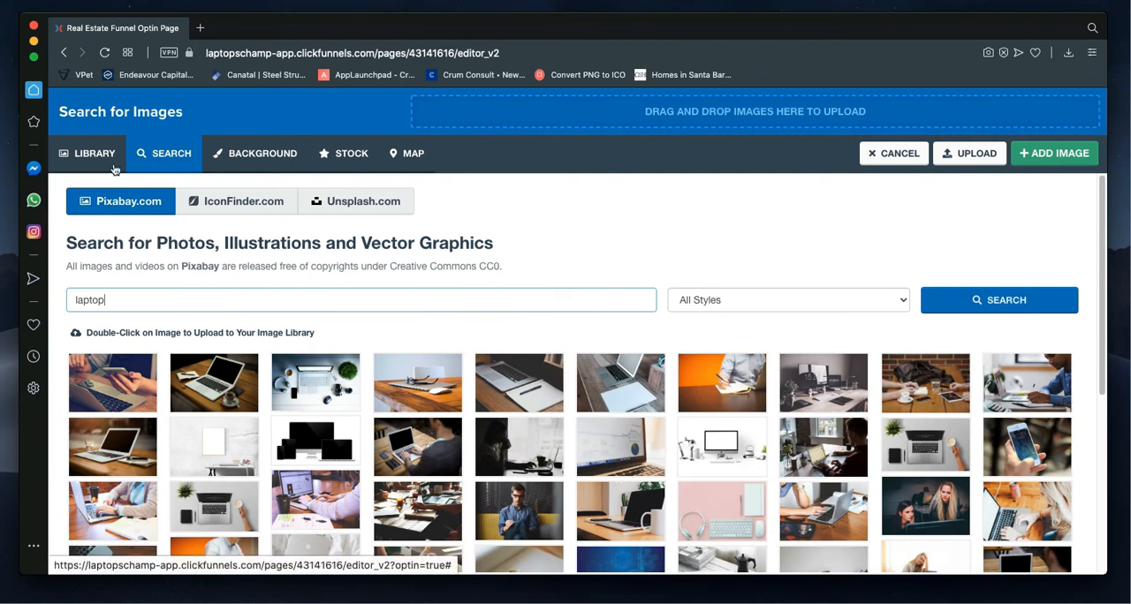
Step: Set the uploaded photo of the tile-roofed house at dusk as the section's background image and check it on the page
click(95, 153)
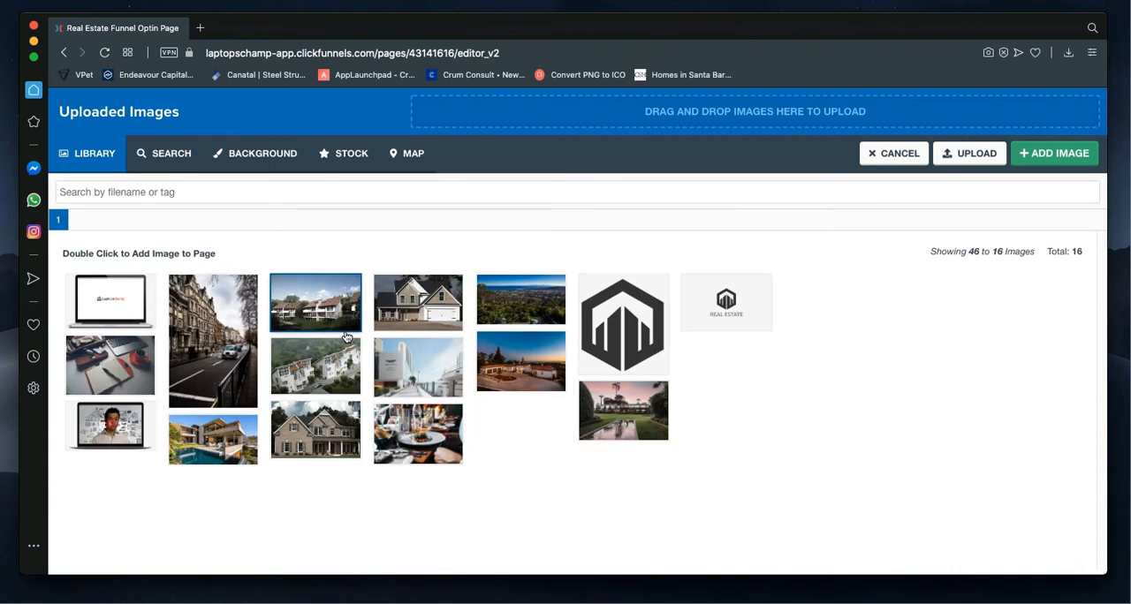
click(235, 388)
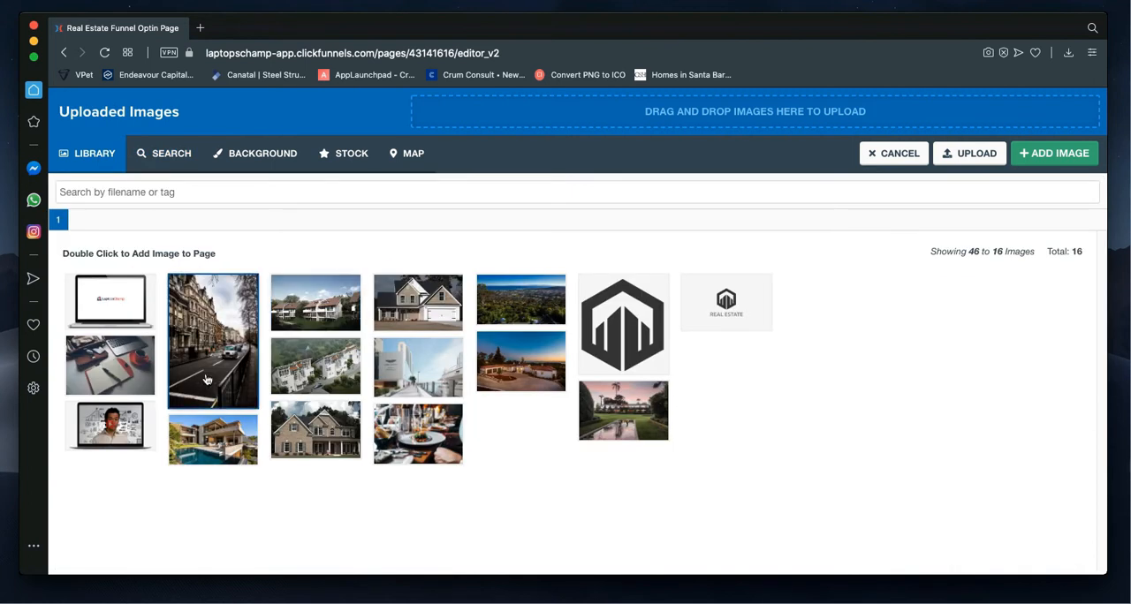
click(129, 372)
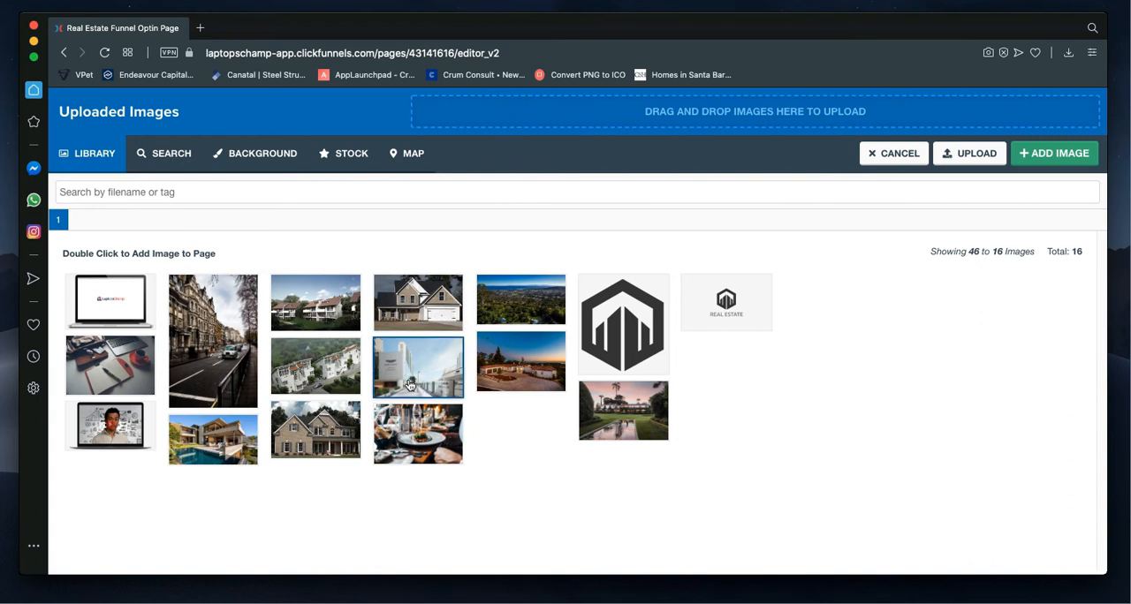
click(515, 378)
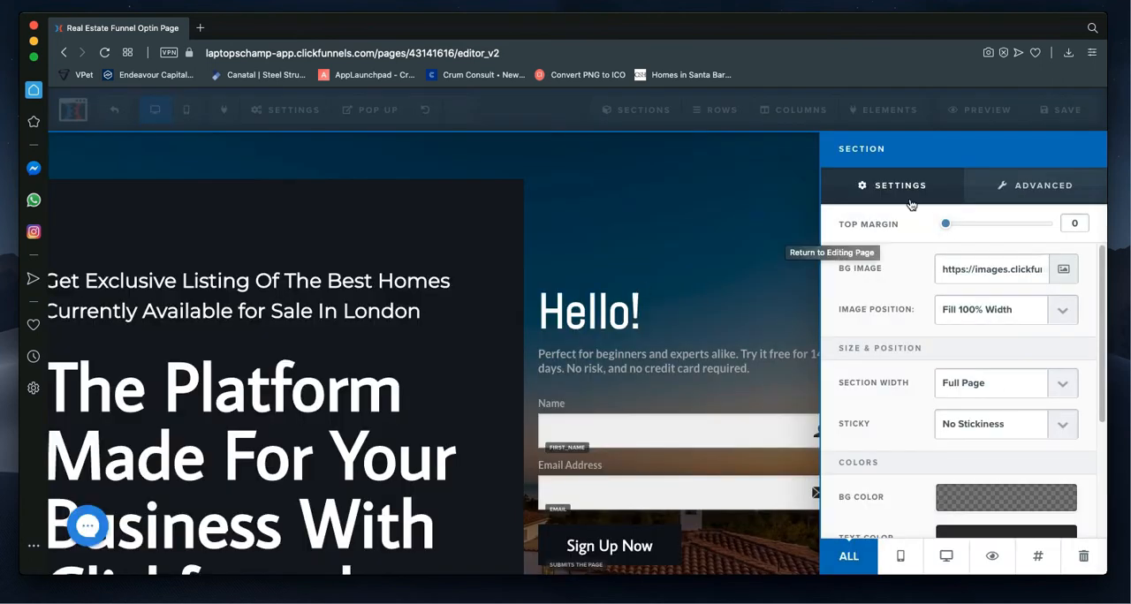
click(628, 389)
click(633, 312)
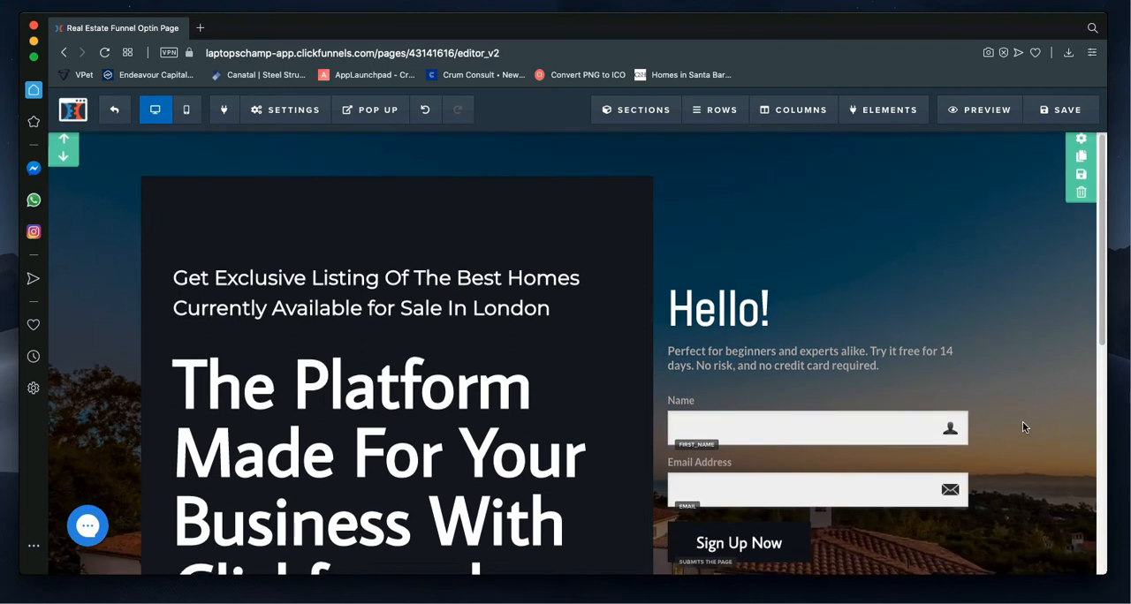
scroll(1022, 422, down, 3)
scroll(841, 422, down, 2)
scroll(849, 389, up, 5)
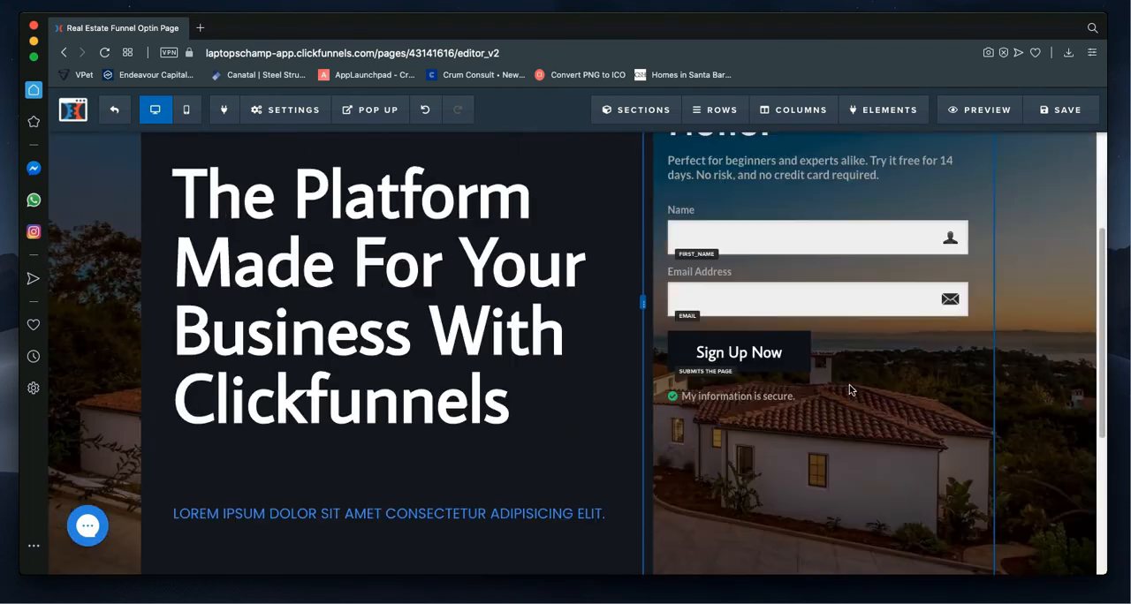
scroll(902, 407, up, 4)
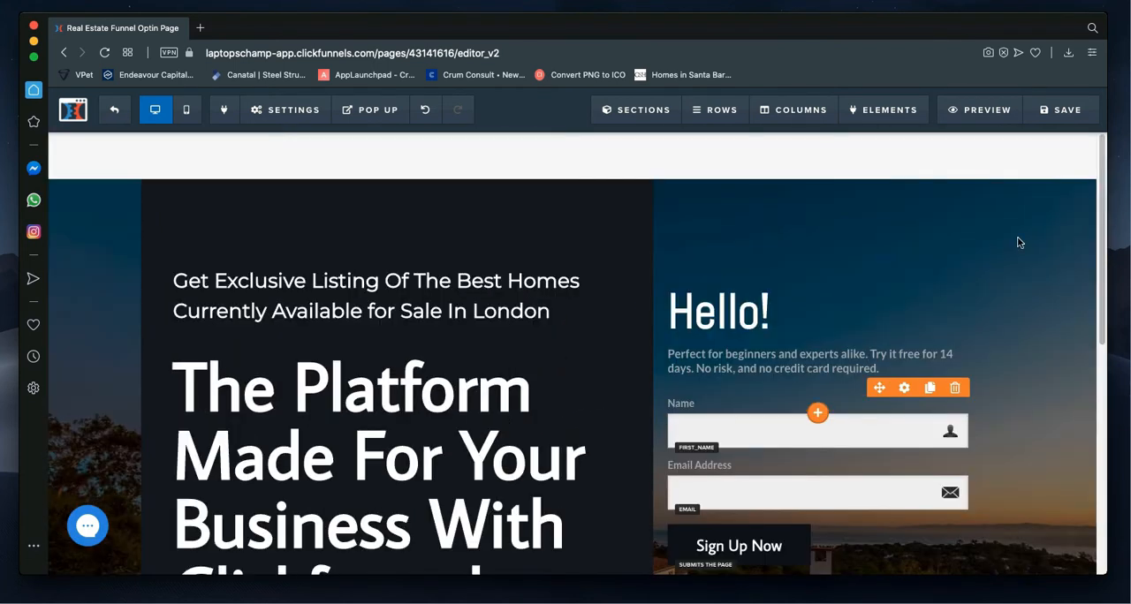
Step: Undo the section's background image change and look over the page
click(425, 109)
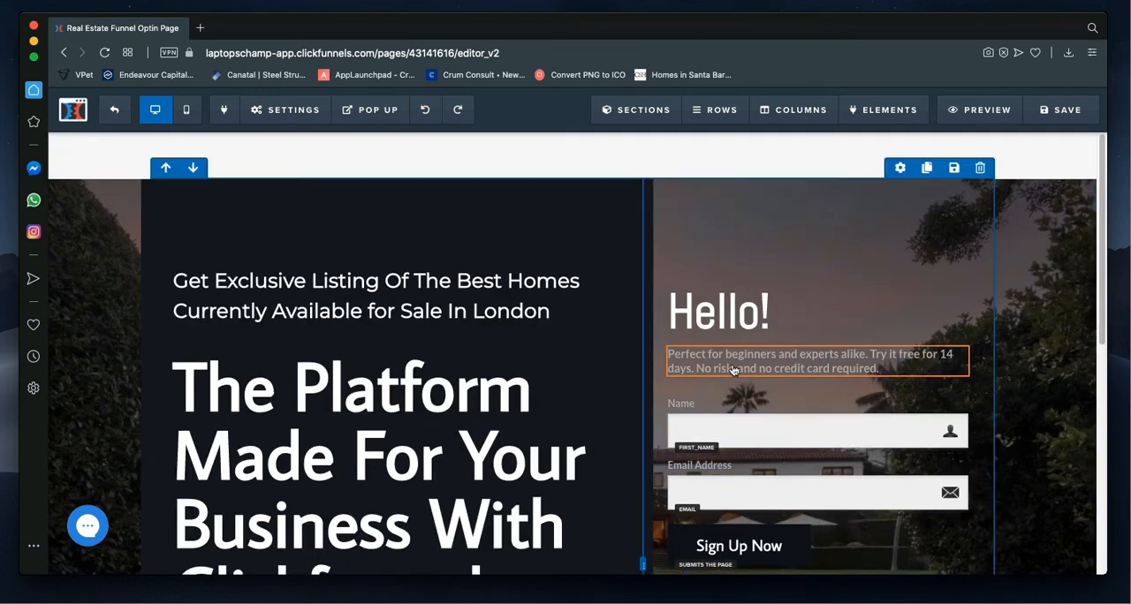
scroll(734, 369, down, 1)
scroll(741, 369, down, 5)
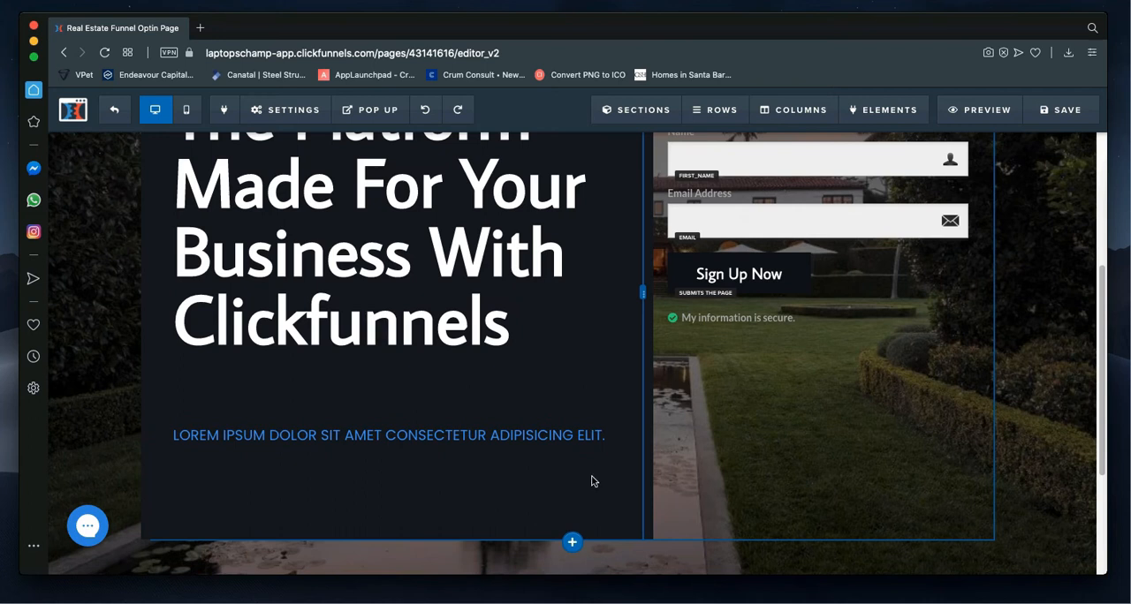
scroll(1023, 327, up, 6)
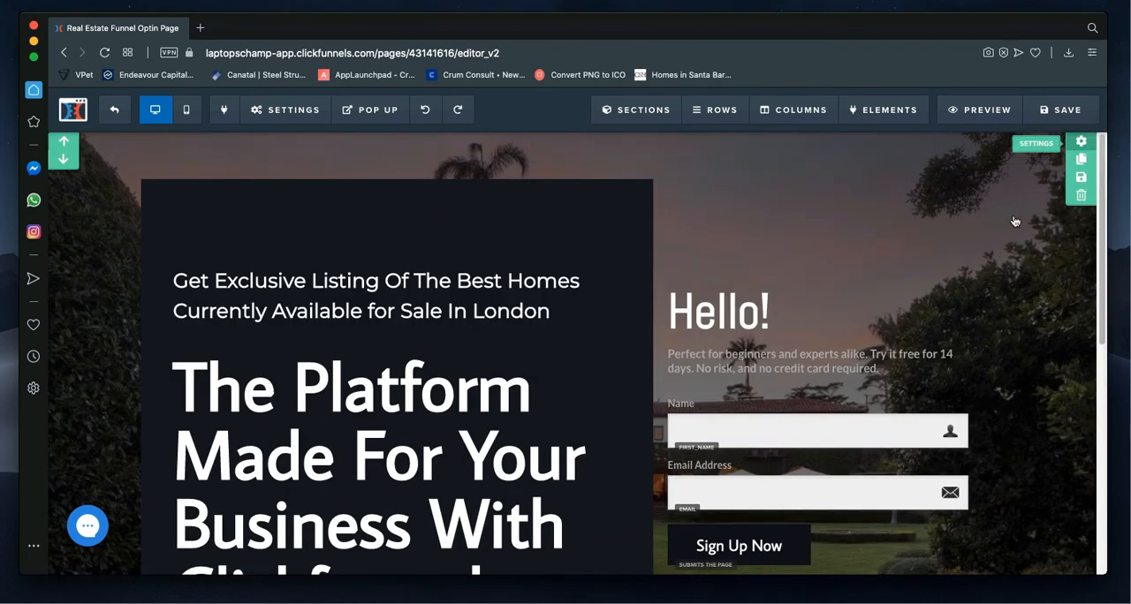
Step: Examine the first section's width choices, colour options and padding settings, and close the settings
click(979, 329)
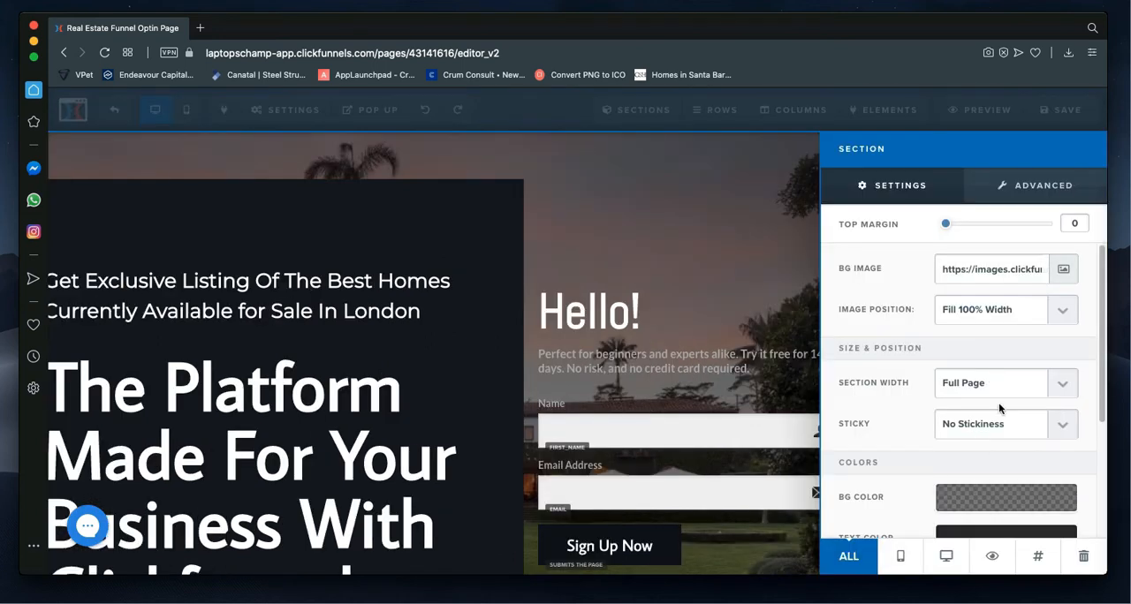
click(991, 391)
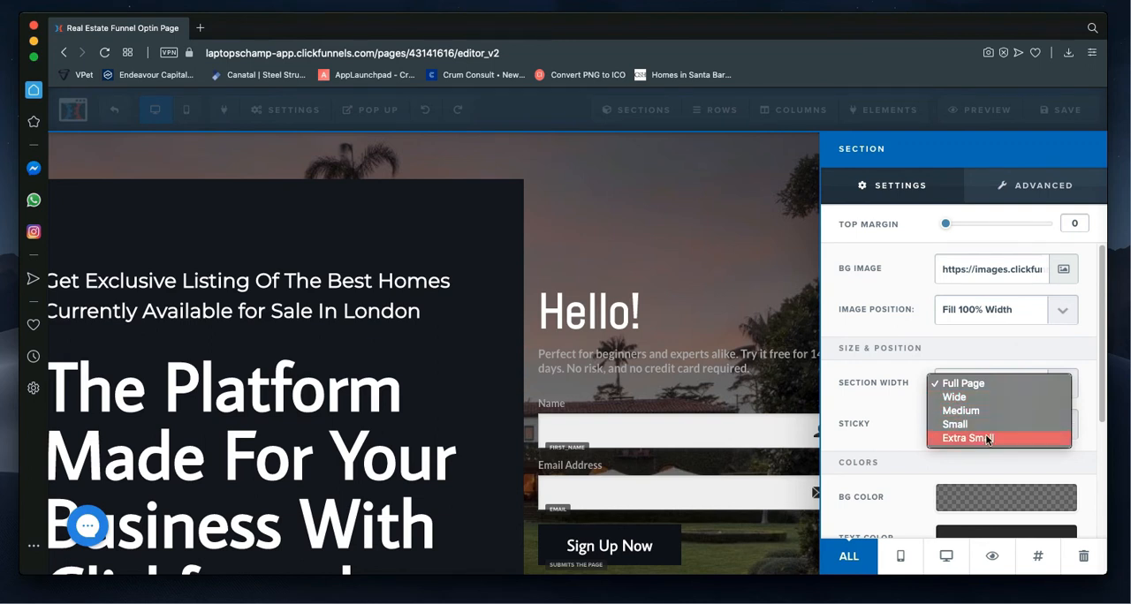
click(891, 345)
scroll(899, 361, down, 3)
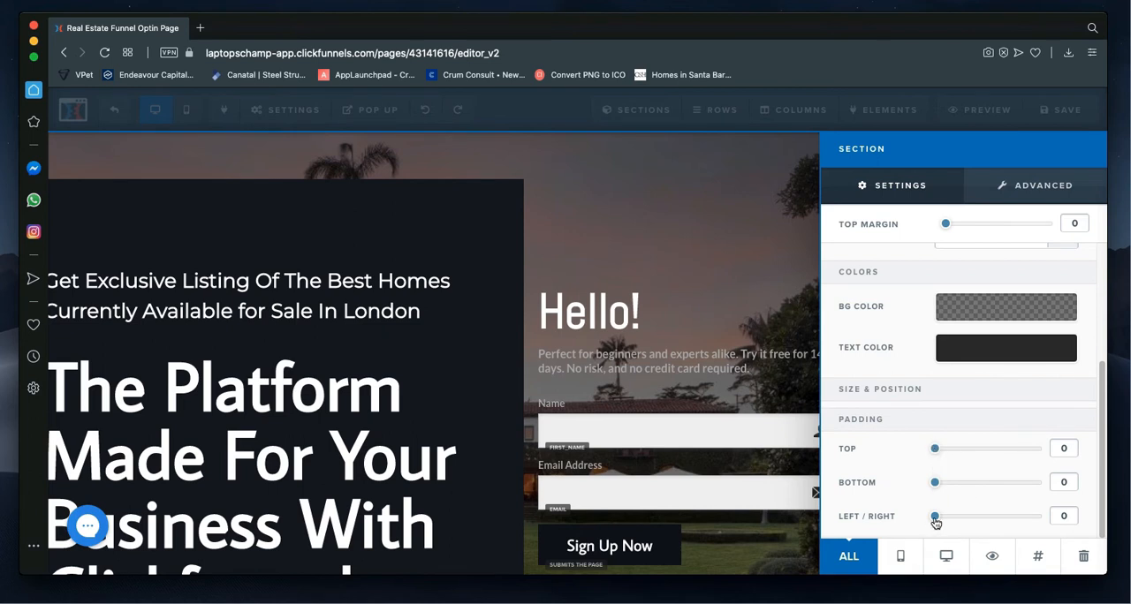
click(730, 344)
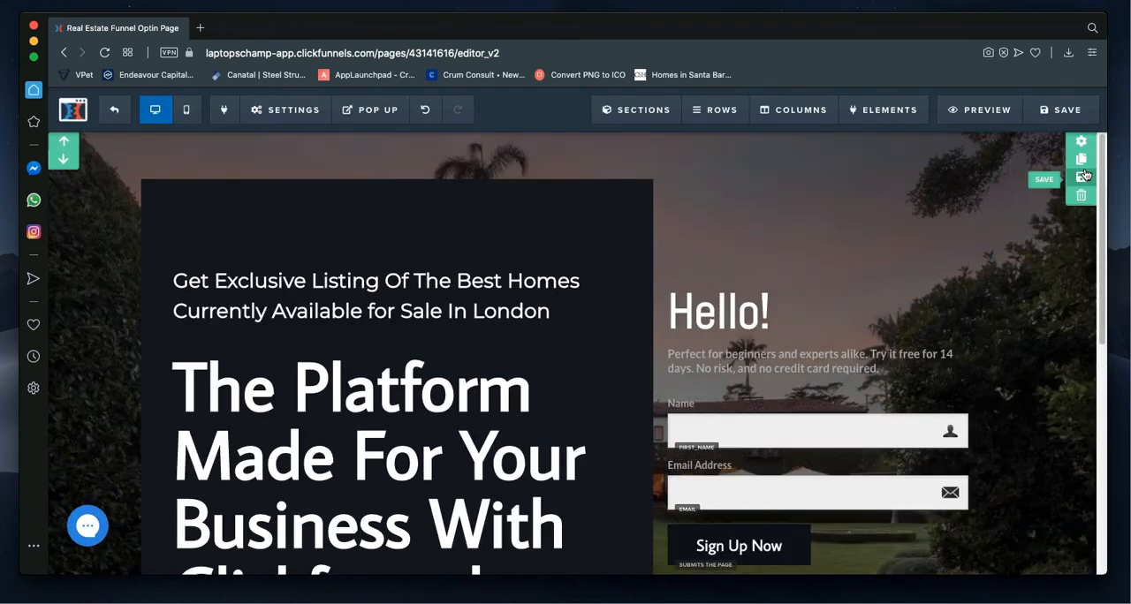
Step: Reopen the section's settings, review its top, bottom and left/right padding controls, and close them
click(982, 473)
scroll(976, 482, down, 5)
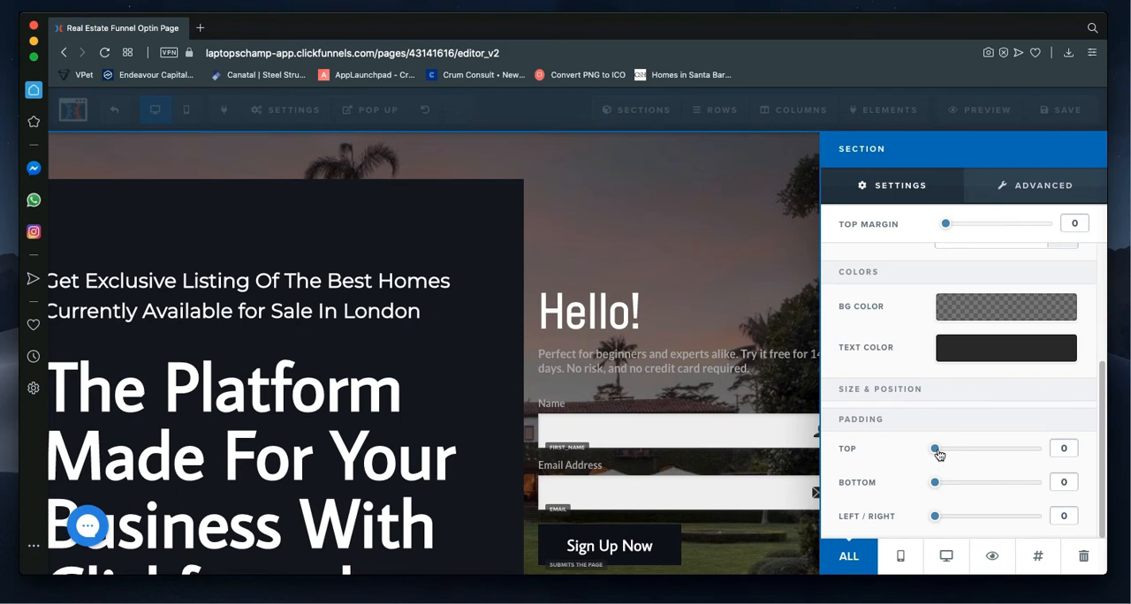
drag(939, 452, 932, 520)
click(811, 417)
Step: View the page down to the footer and check the column layouts offered for a new row below the opt-in row
scroll(908, 425, down, 5)
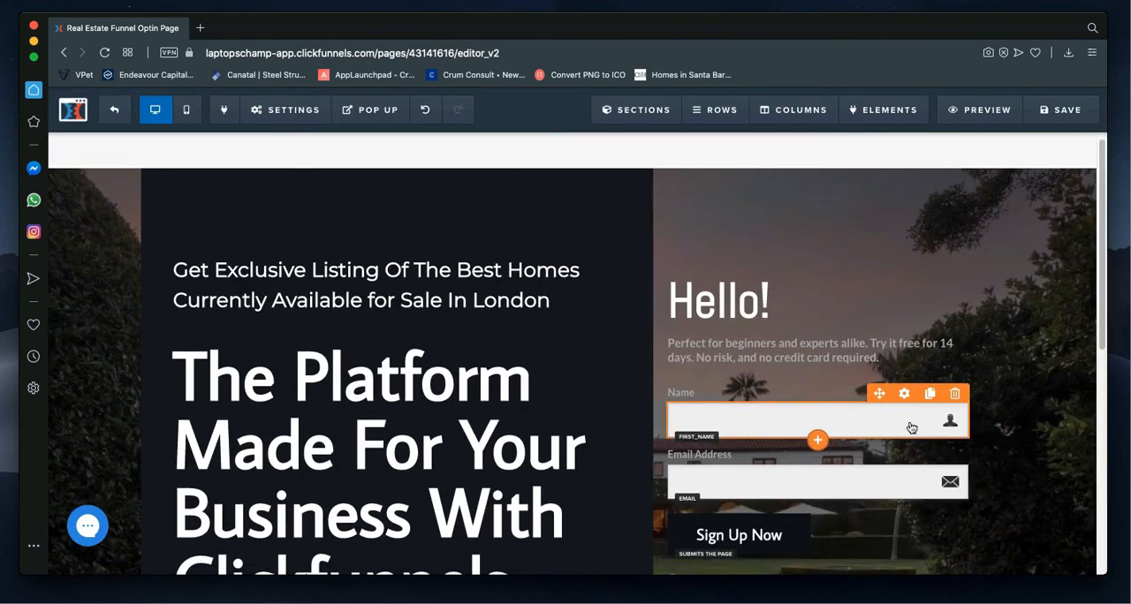
scroll(742, 420, down, 5)
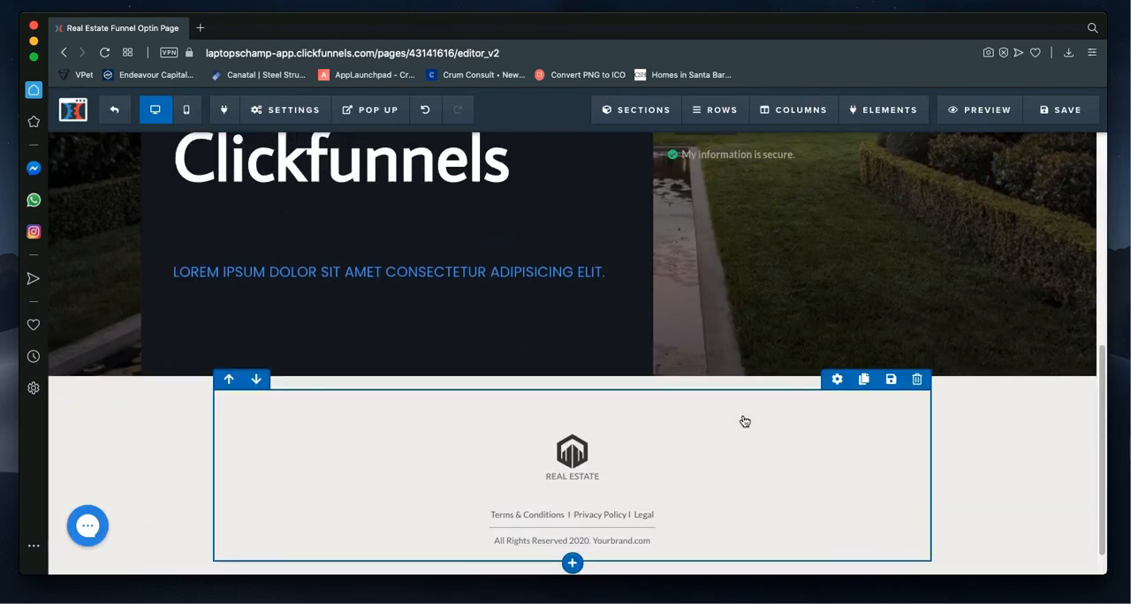
scroll(742, 420, up, 10)
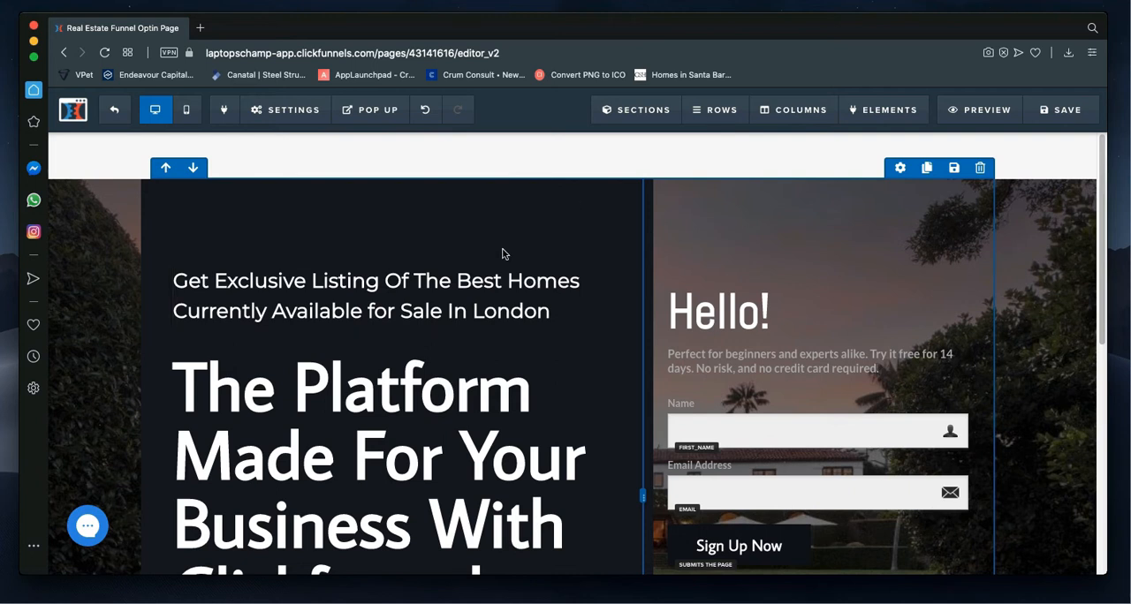
scroll(795, 340, down, 5)
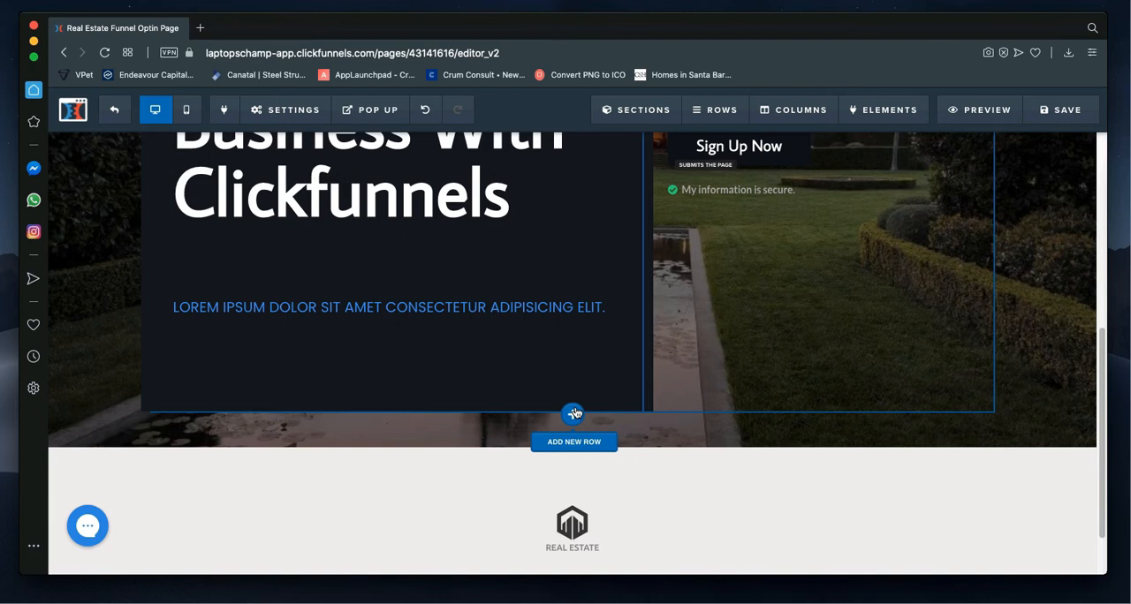
click(574, 413)
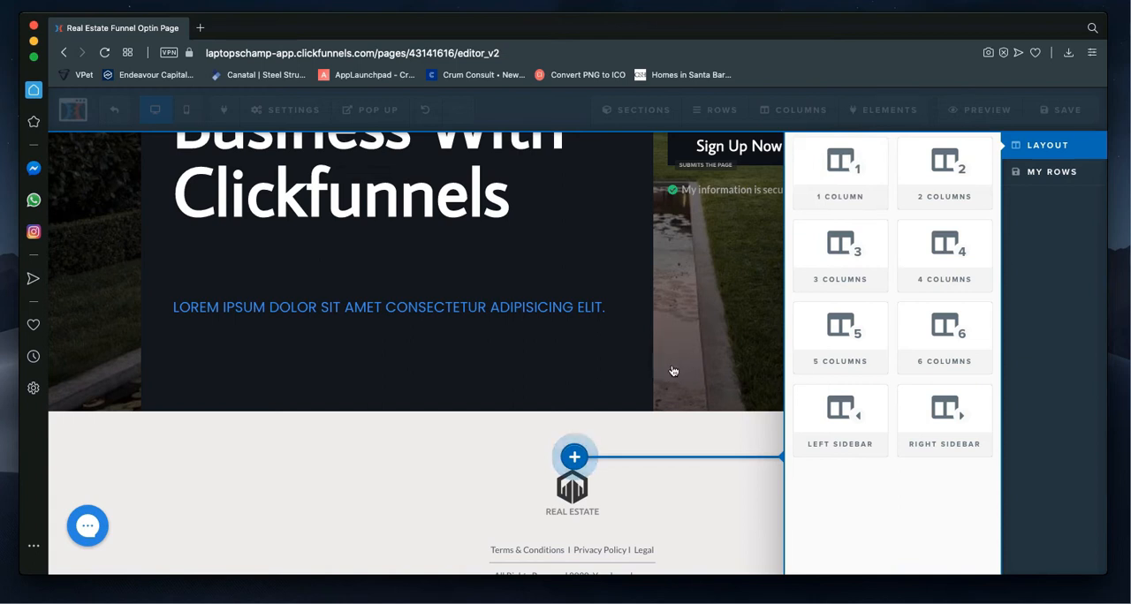
click(707, 360)
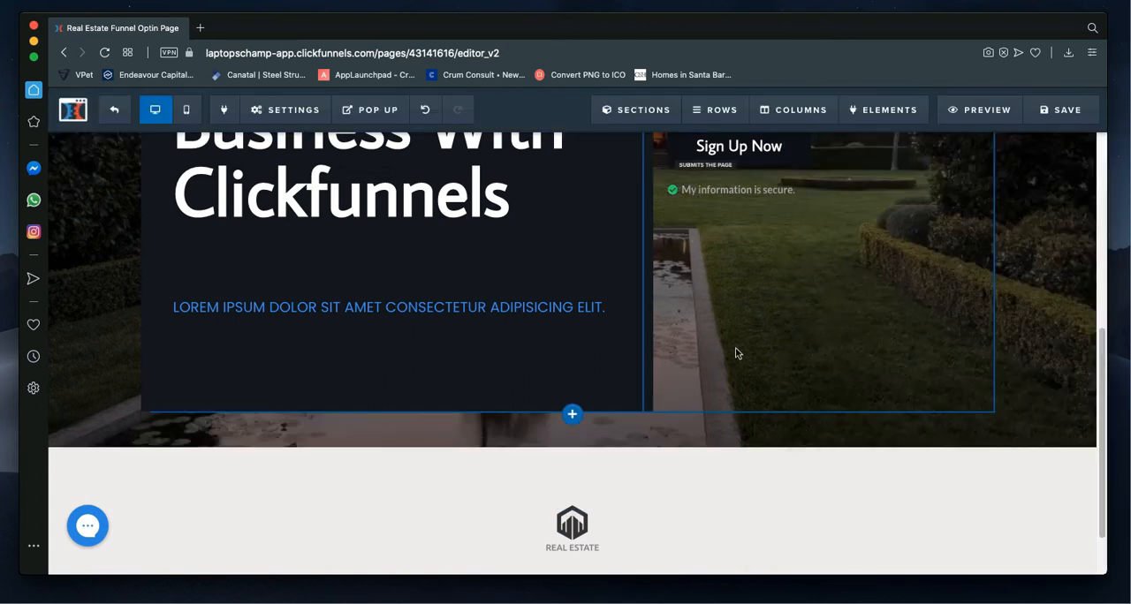
Step: Add a new row with 4 columns below the headline and opt-in form row
scroll(709, 364, up, 2)
scroll(707, 371, up, 3)
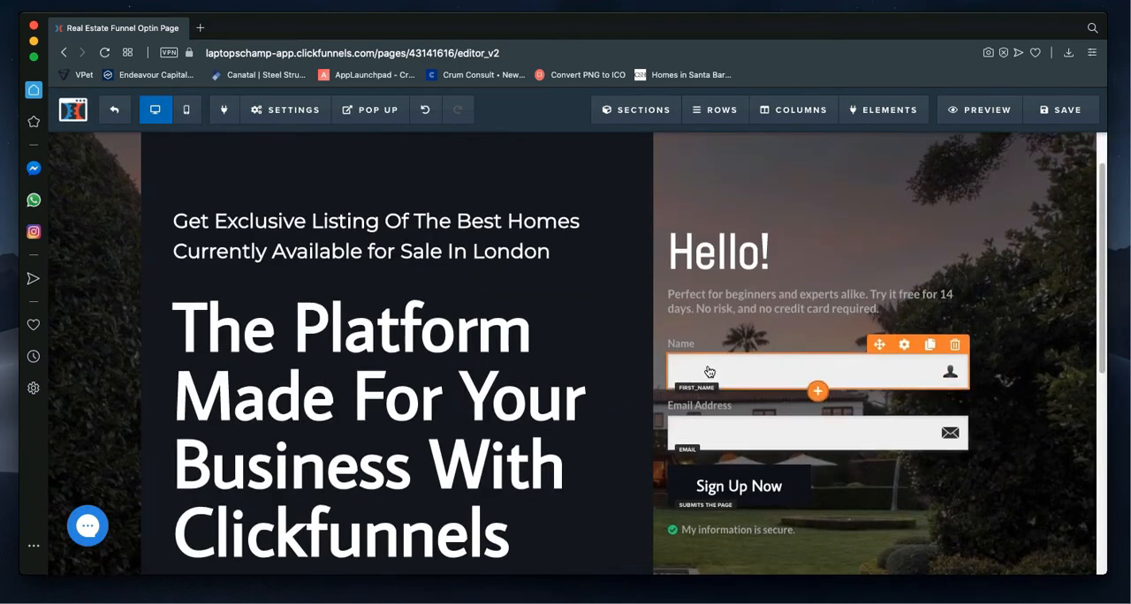
scroll(667, 292, down, 5)
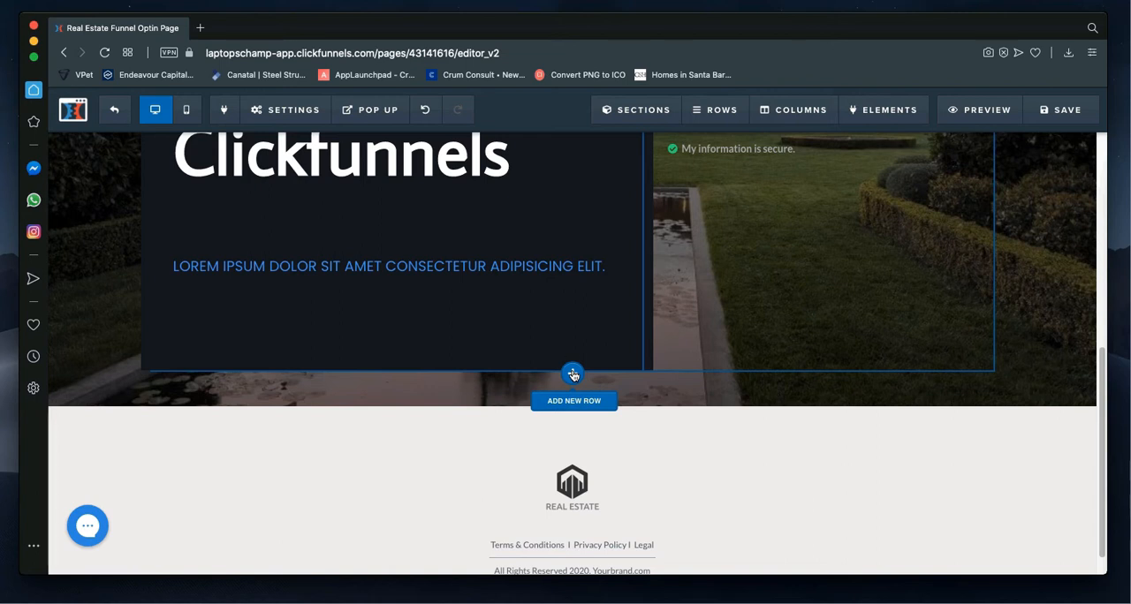
click(573, 374)
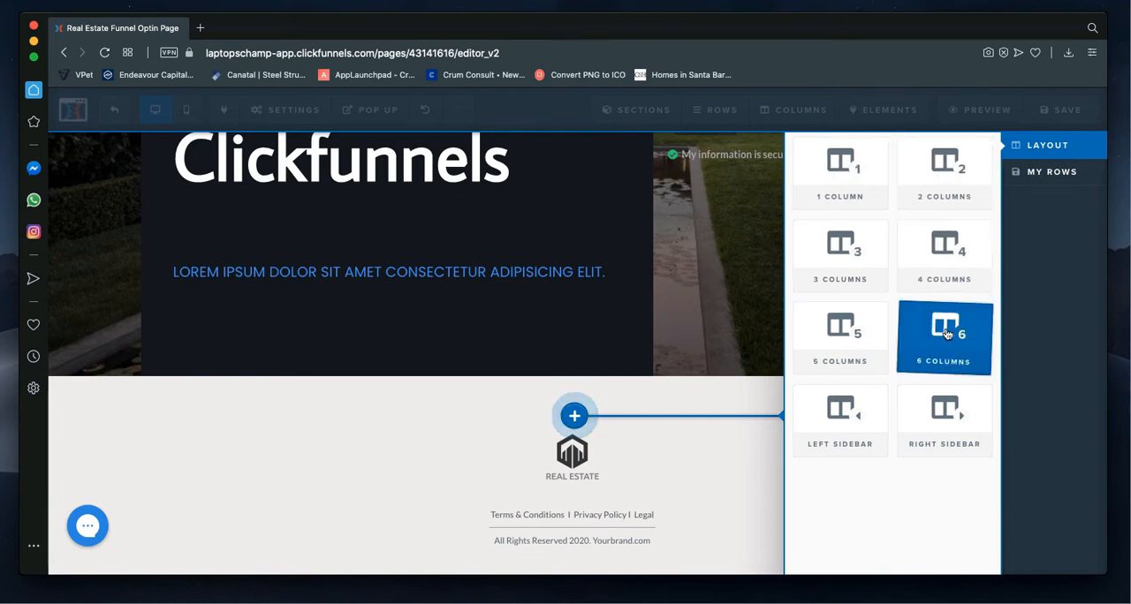
click(957, 264)
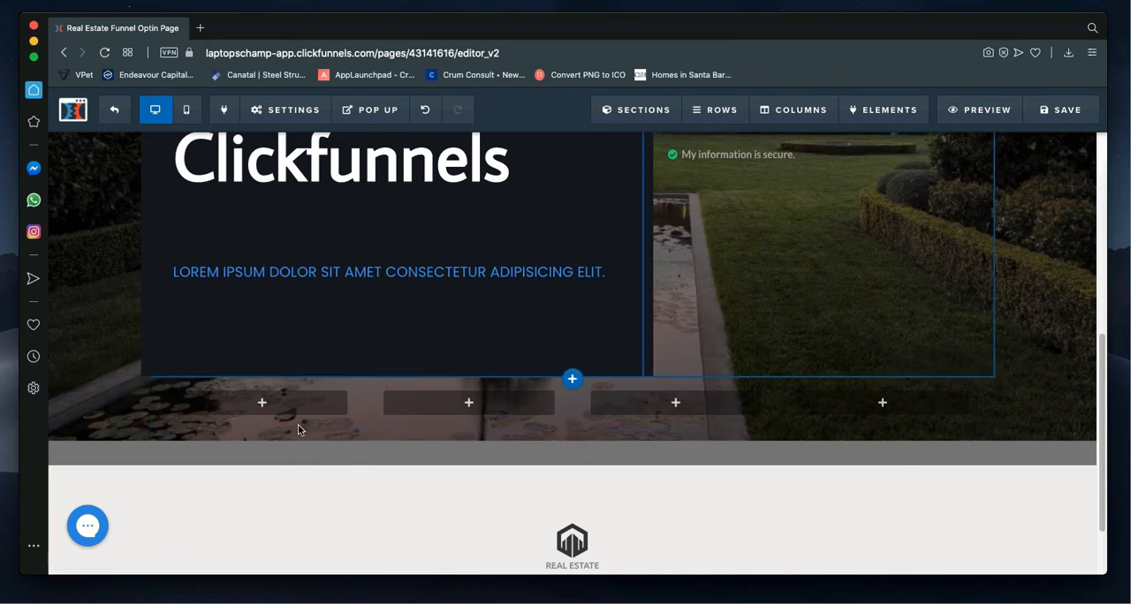
Step: Browse the available elements and add a Paragraph element to the first column of the new four-column row
mouse_move(271, 416)
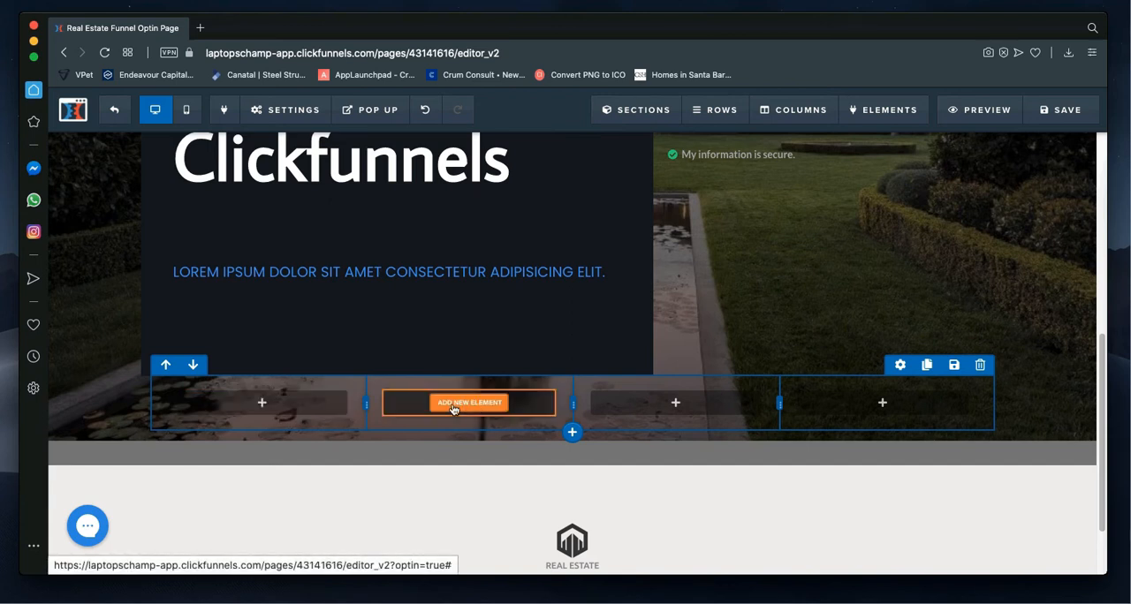
click(283, 403)
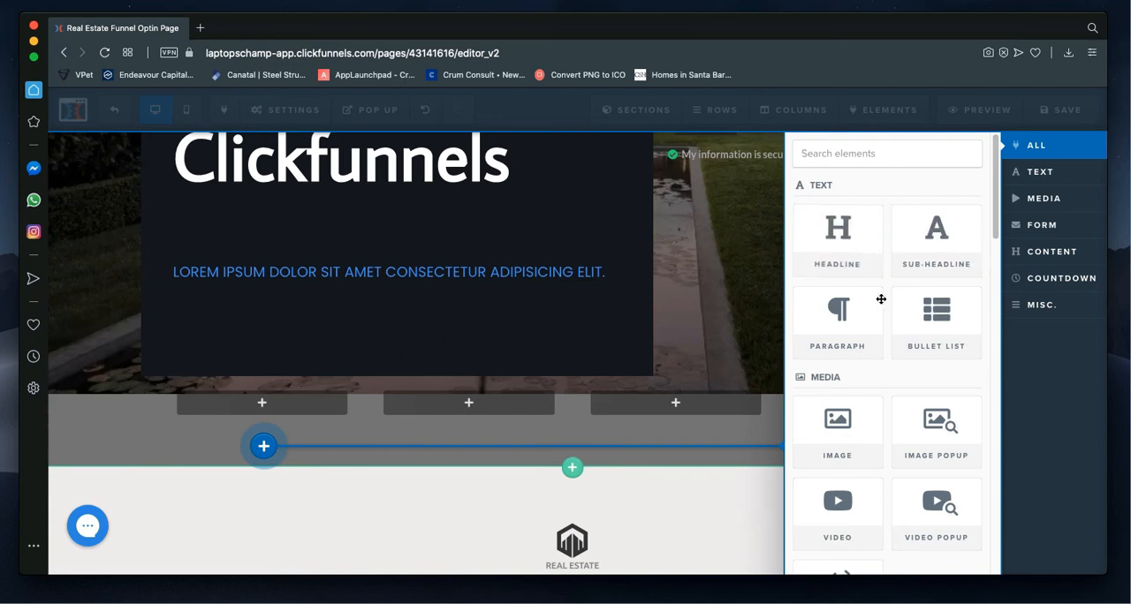
scroll(872, 415, down, 1)
scroll(871, 416, down, 5)
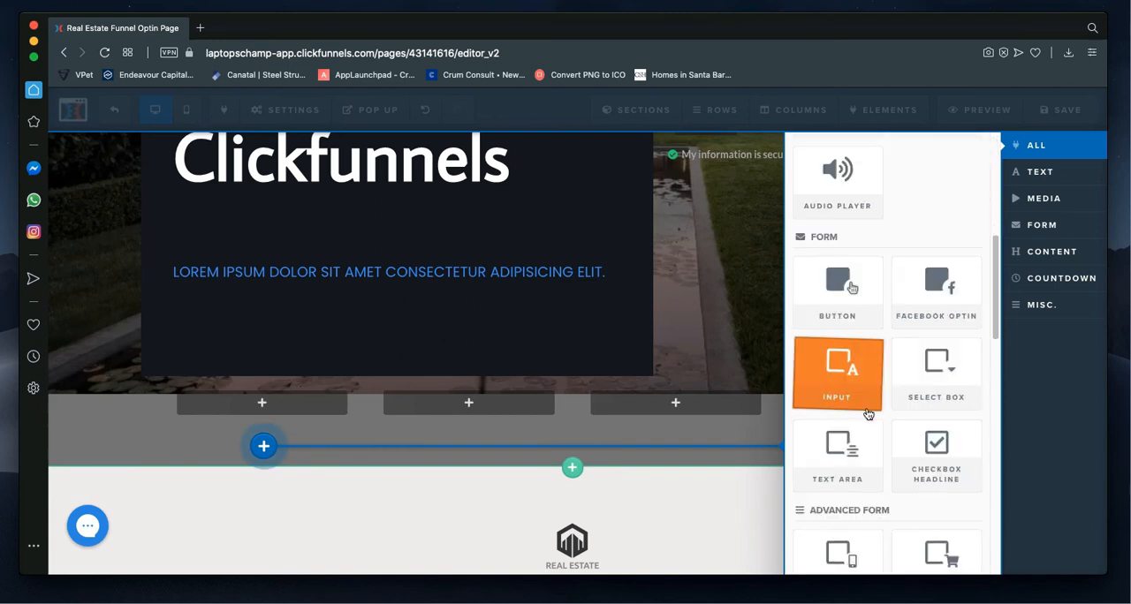
scroll(866, 407, up, 2)
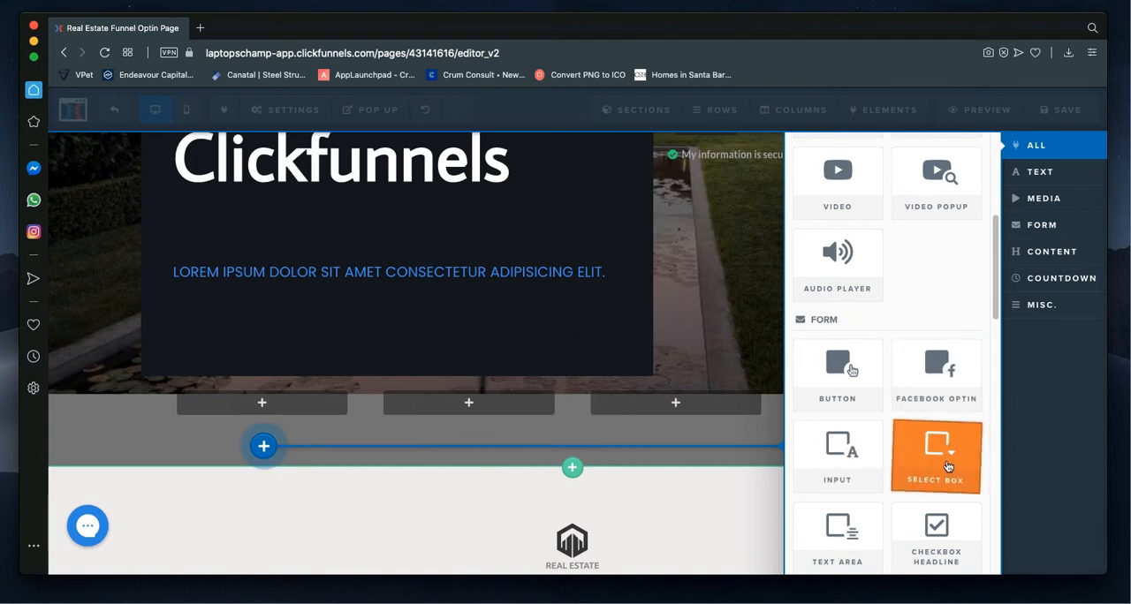
scroll(947, 467, down, 3)
scroll(947, 466, down, 2)
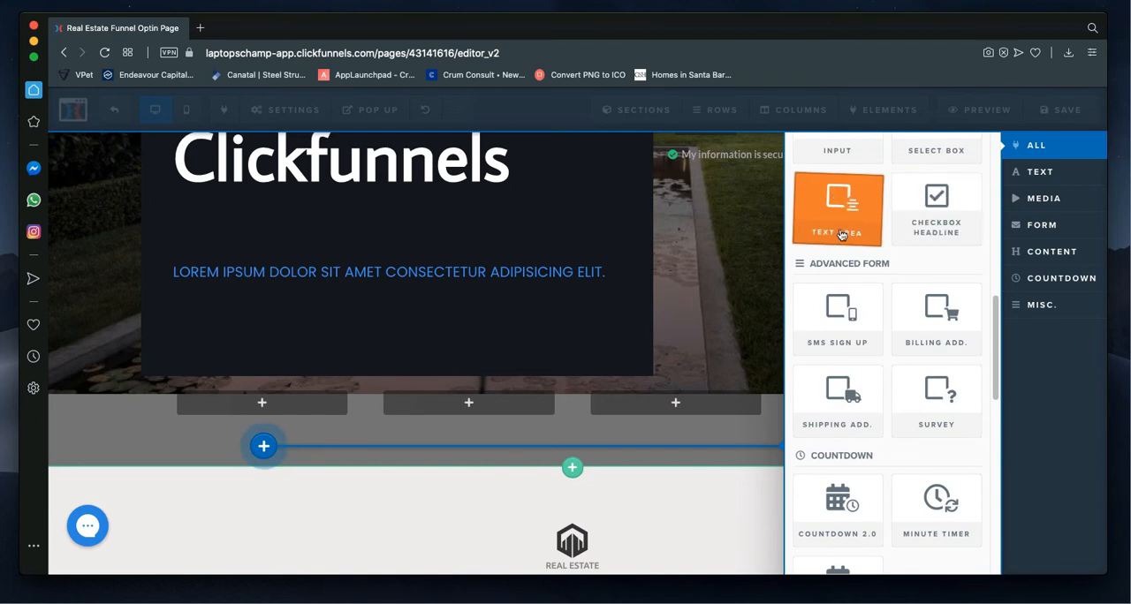
scroll(846, 245, up, 5)
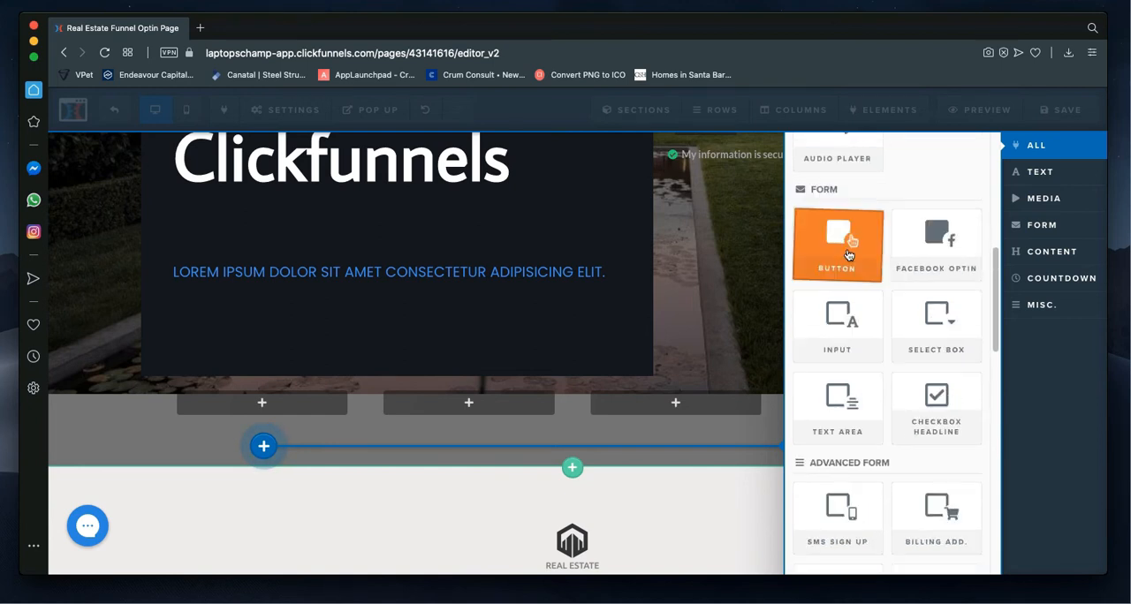
scroll(848, 250, up, 1)
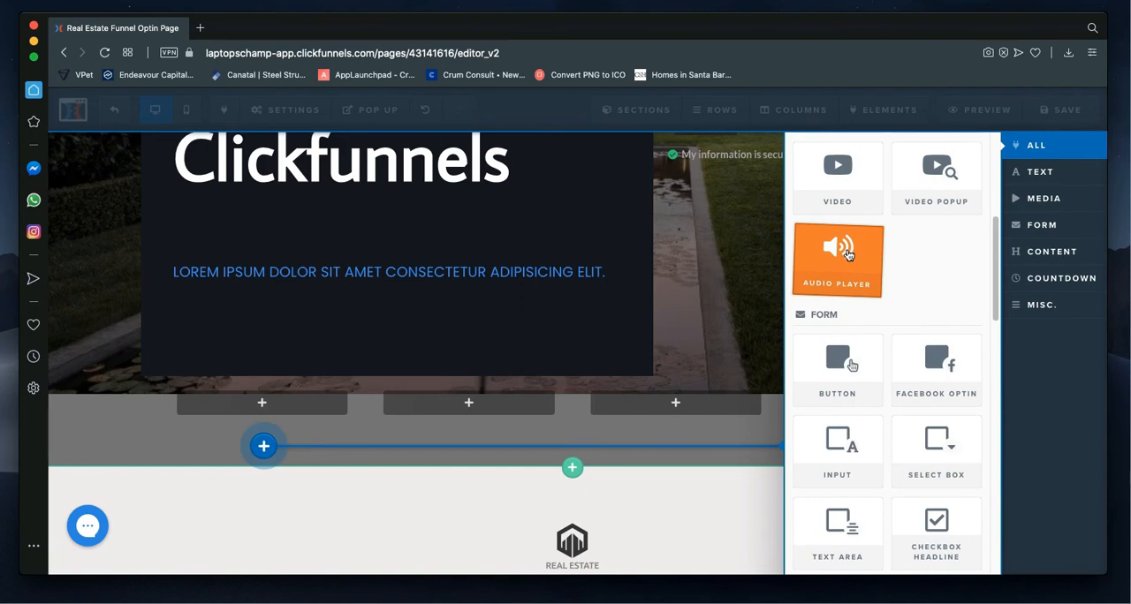
scroll(853, 255, up, 3)
scroll(856, 252, up, 2)
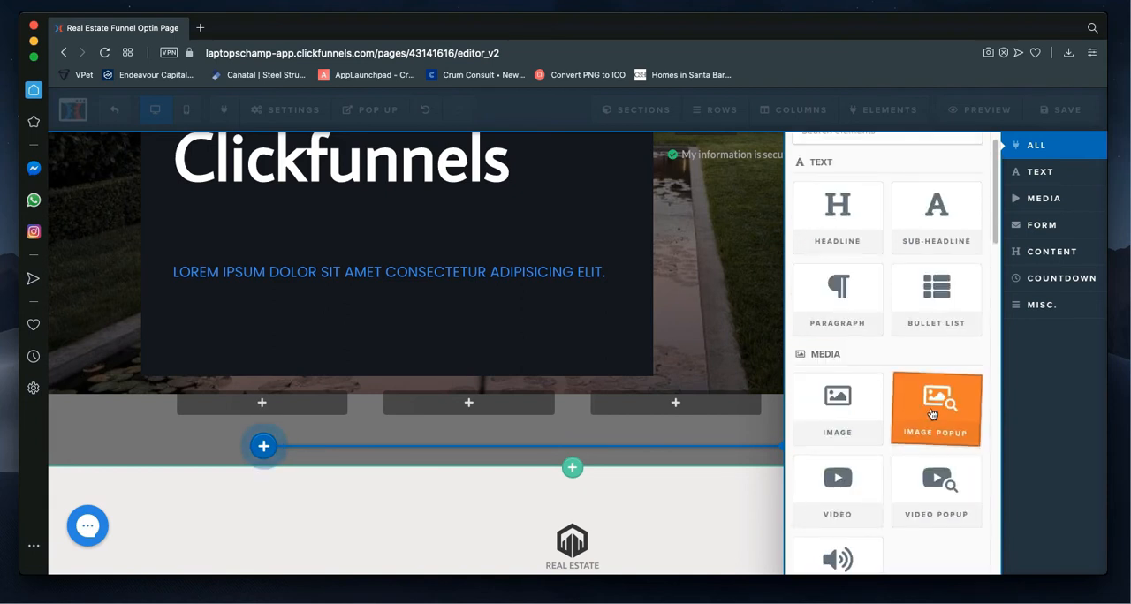
drag(856, 310, 784, 237)
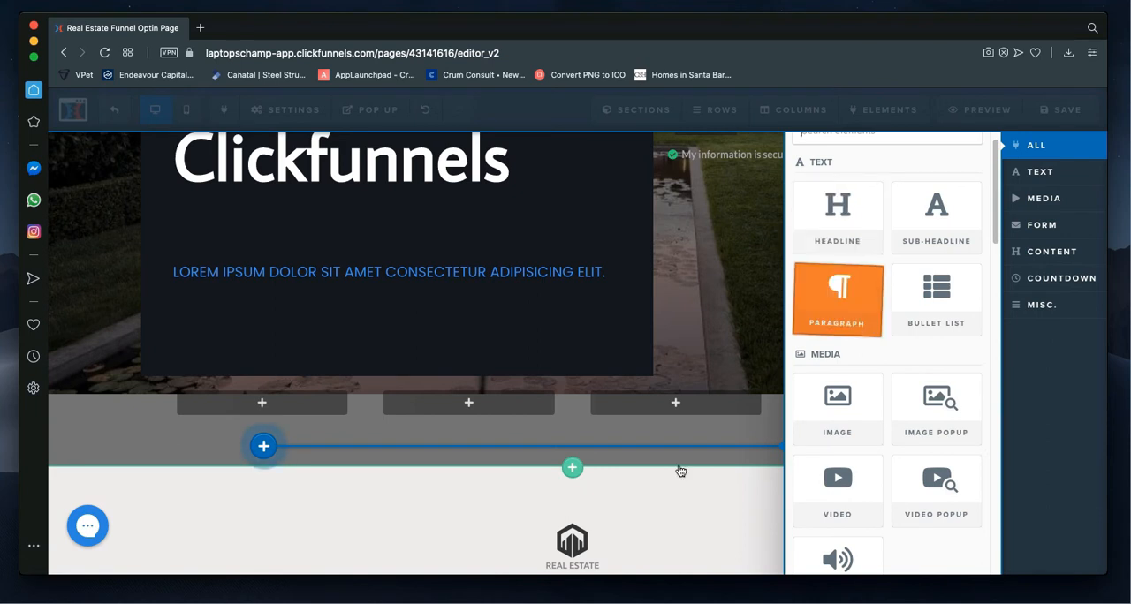
click(830, 300)
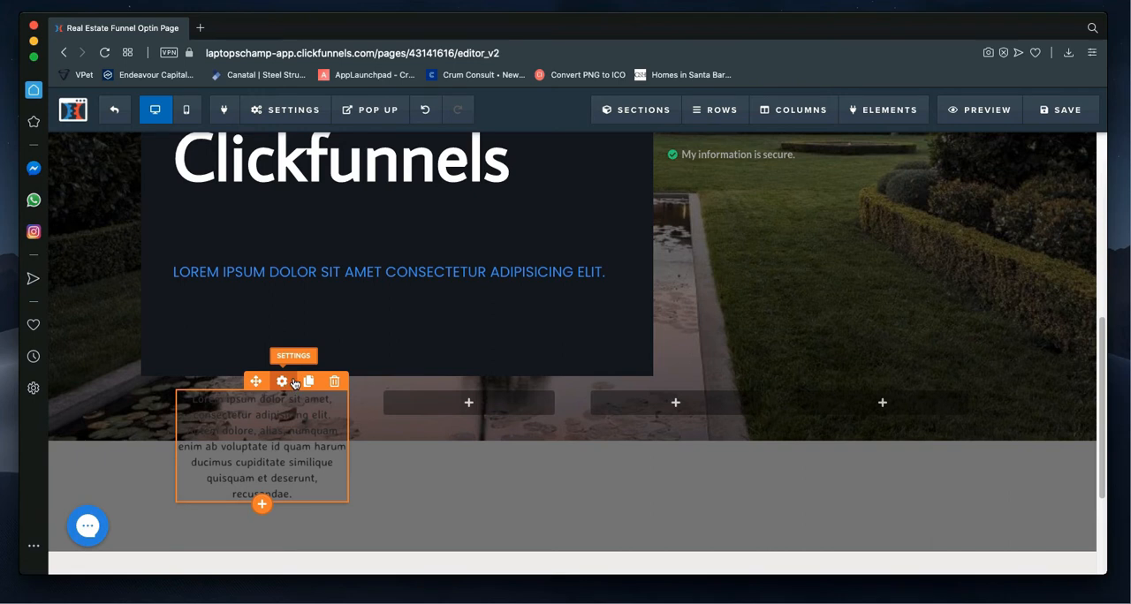
Step: Open the new paragraph's settings and set its text colour to white (#ffffff)
click(282, 382)
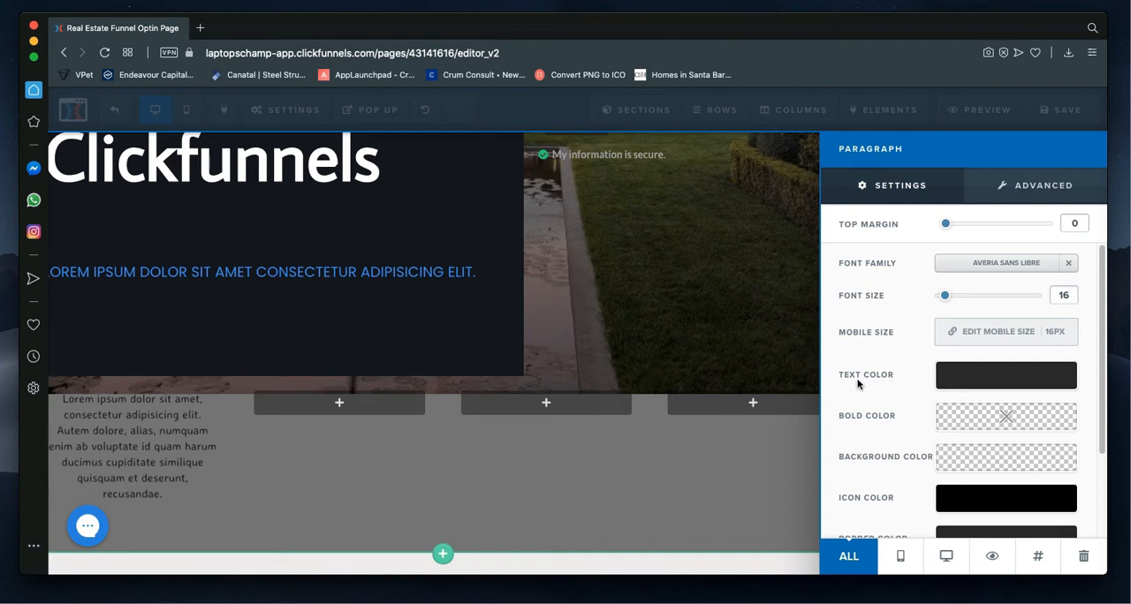
click(984, 386)
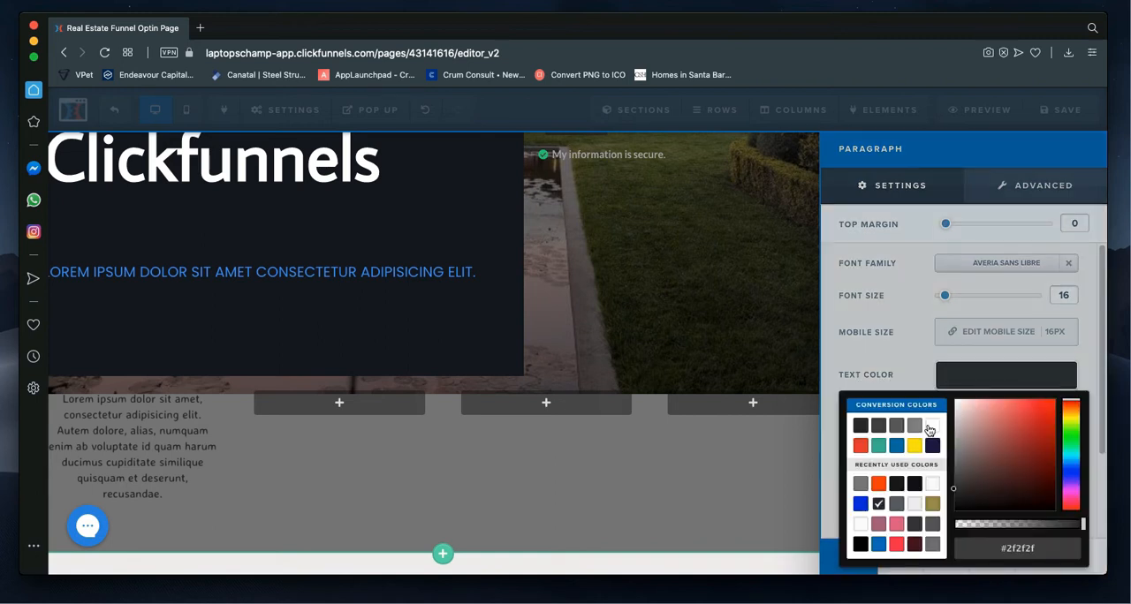
click(983, 387)
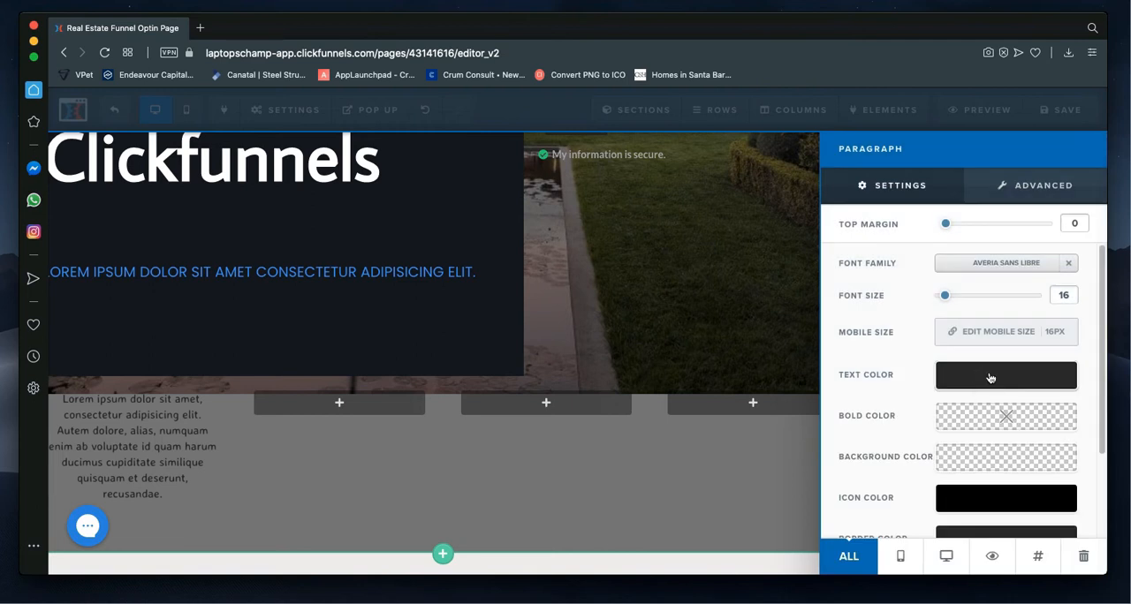
click(991, 375)
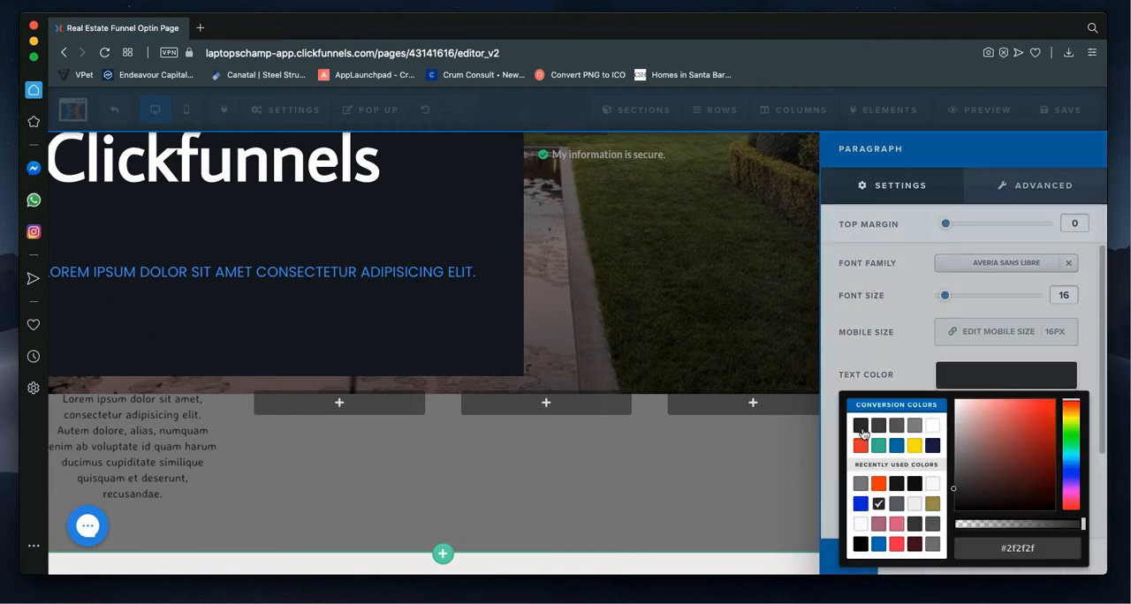
click(934, 428)
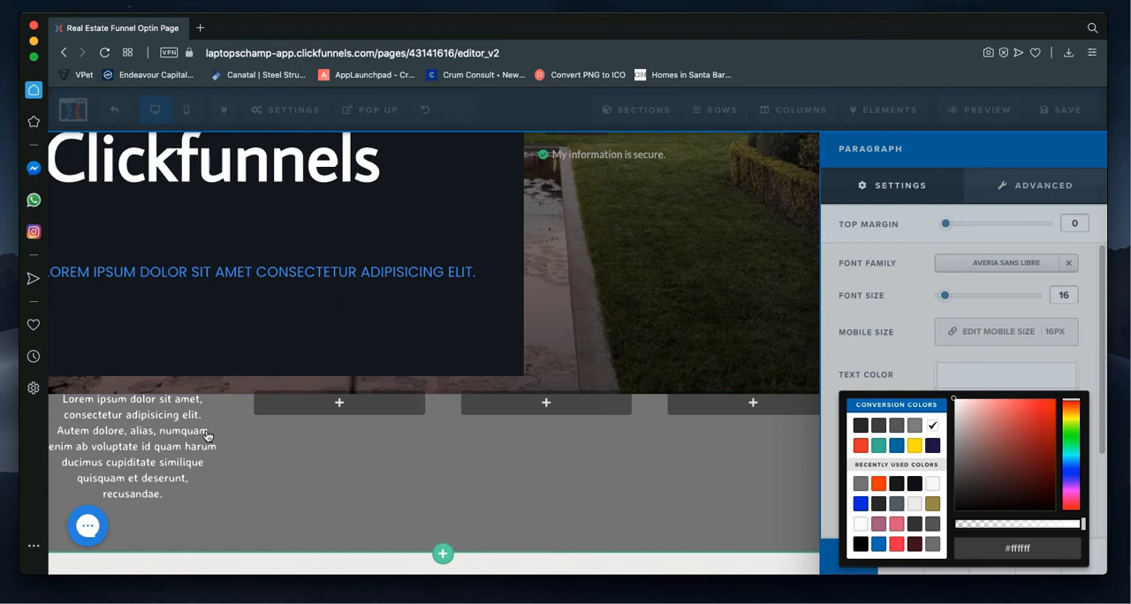
Step: Try the yellow, red and dark grey preset text colours on the paragraph and return it to white
click(915, 447)
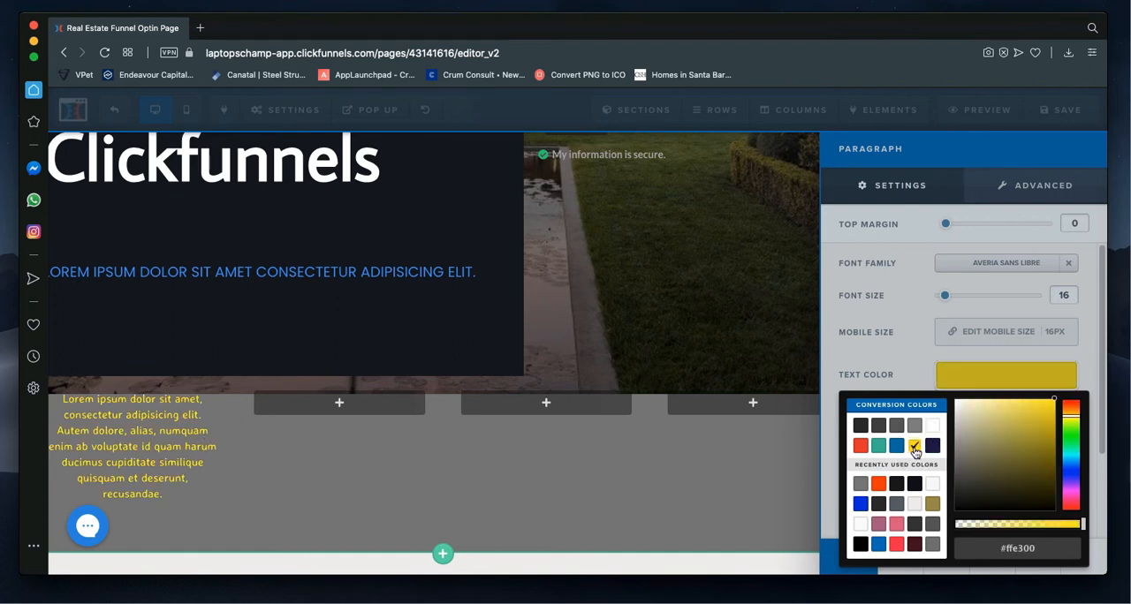
click(859, 446)
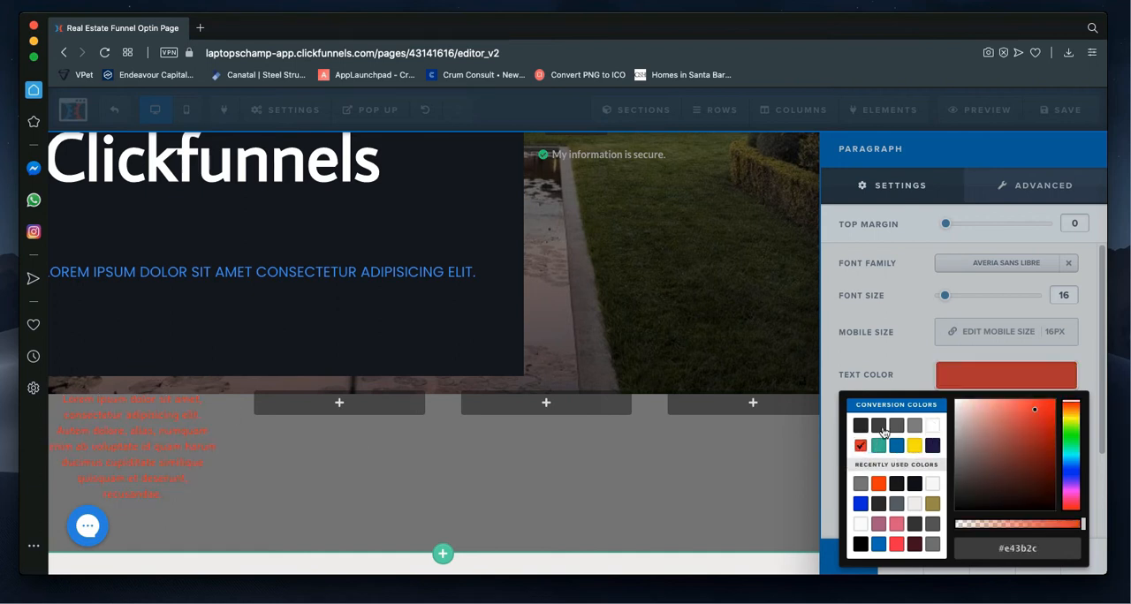
click(862, 429)
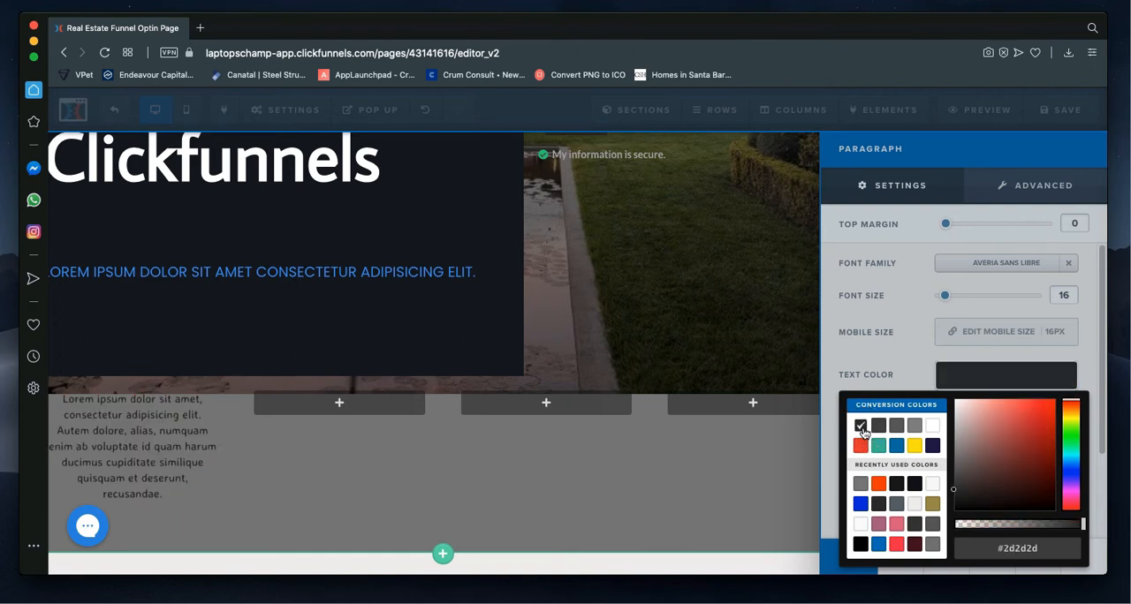
click(932, 427)
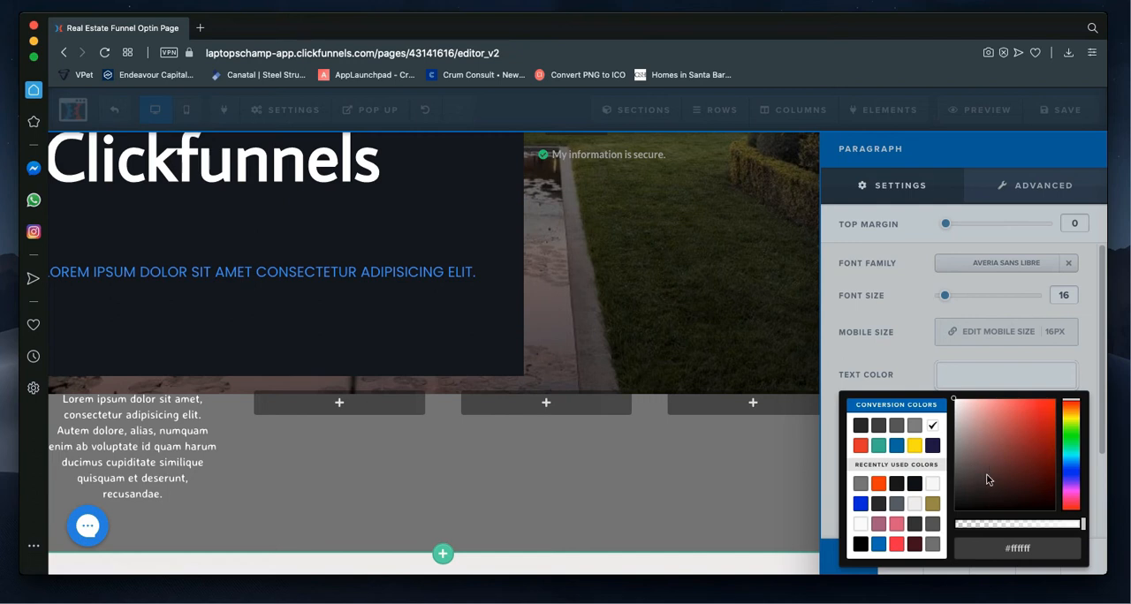
Step: Set the paragraph's text colour to the hex value #006699
drag(1053, 548, 1017, 549)
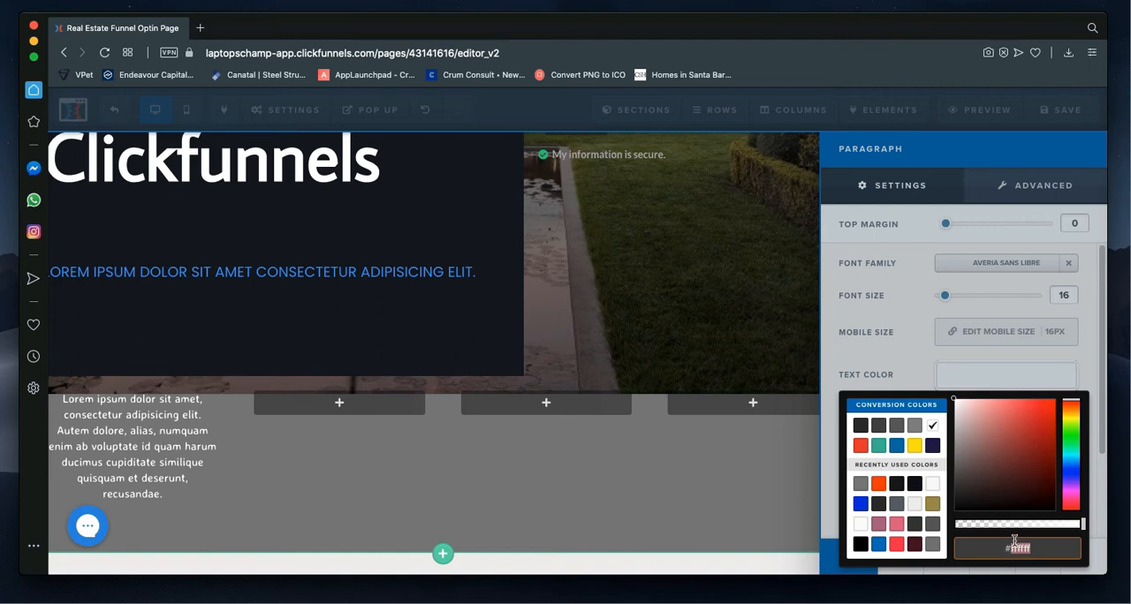
text(69)
key(BackSpace)
text(06699)
key(Return)
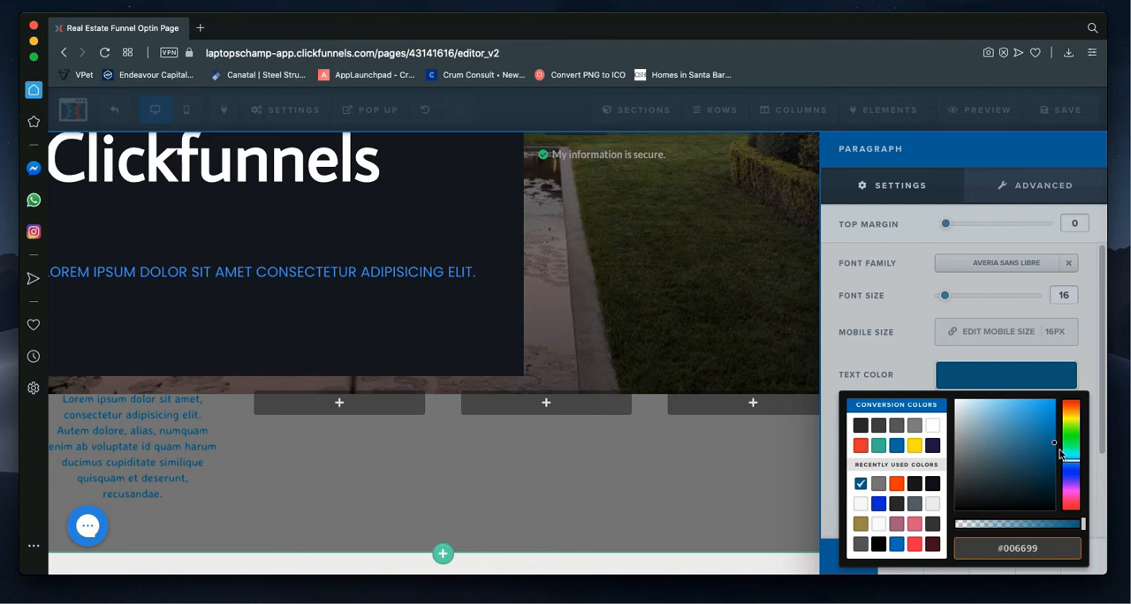
Step: Pick a custom dark red text colour, #802121, for the paragraph and close the colour picker
drag(1056, 448, 1005, 443)
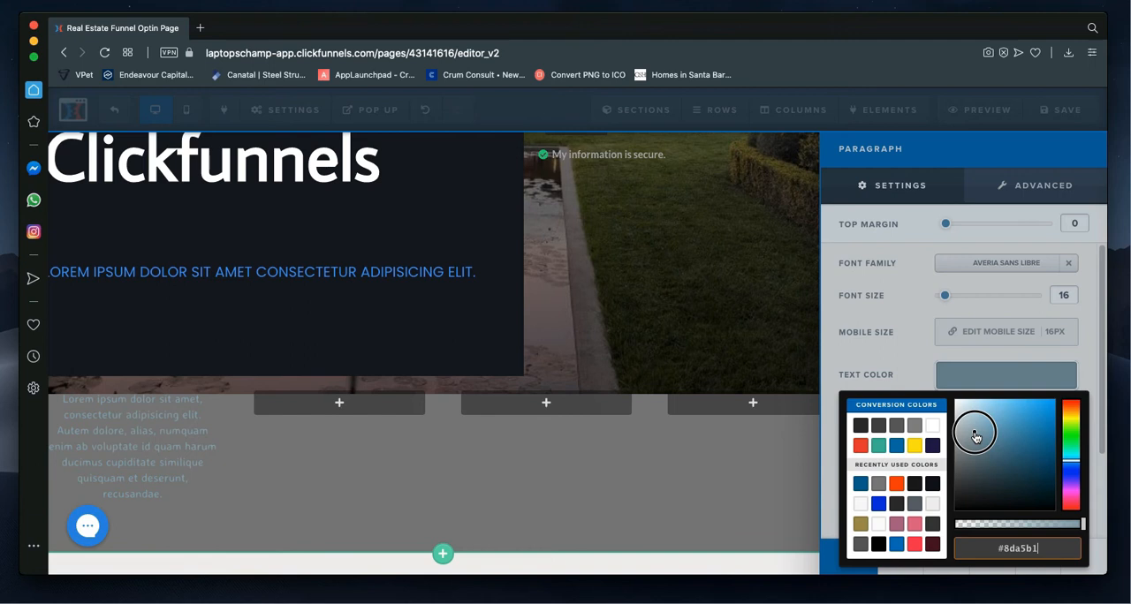
mouse_move(975, 437)
mouse_down()
mouse_move(1039, 481)
mouse_move(1034, 442)
mouse_move(1022, 458)
mouse_move(1067, 465)
mouse_move(1071, 511)
mouse_move(1076, 393)
mouse_up()
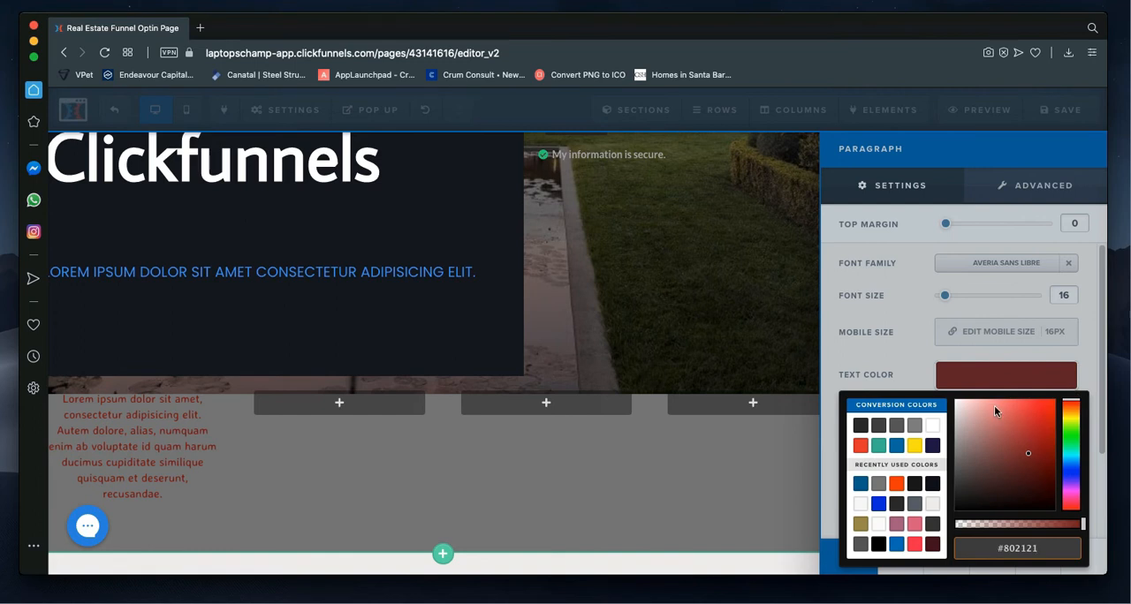
click(890, 361)
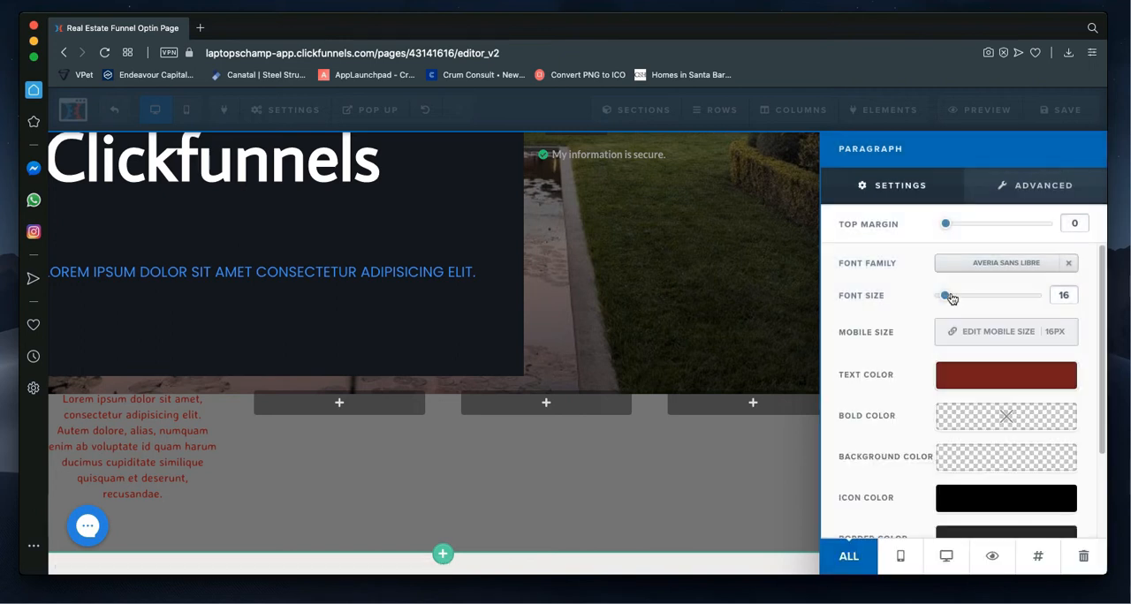
Step: Test the paragraph's font size control and look through the suggested font families, from sans-serif to monospace
mouse_move(949, 297)
mouse_down()
mouse_move(1001, 303)
mouse_move(935, 299)
mouse_move(963, 298)
mouse_move(946, 296)
mouse_up()
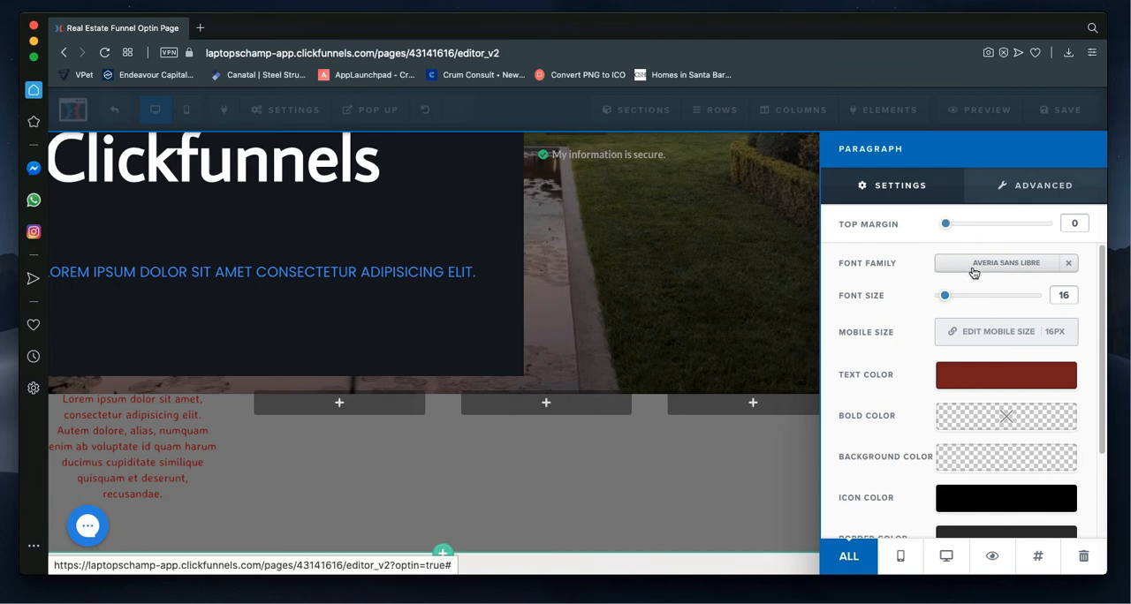
click(974, 271)
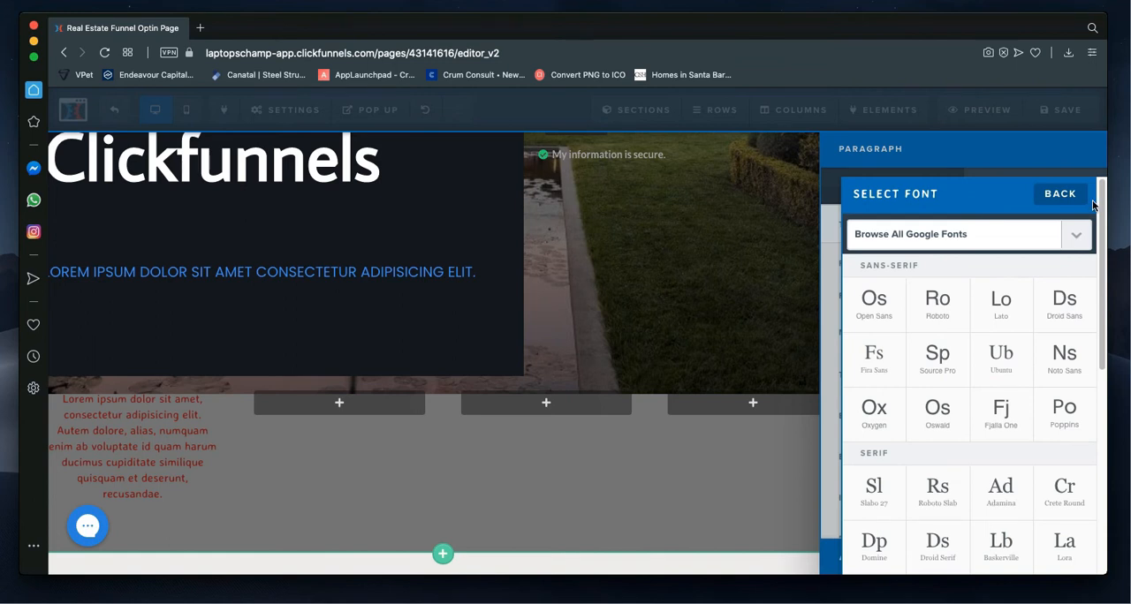
click(837, 284)
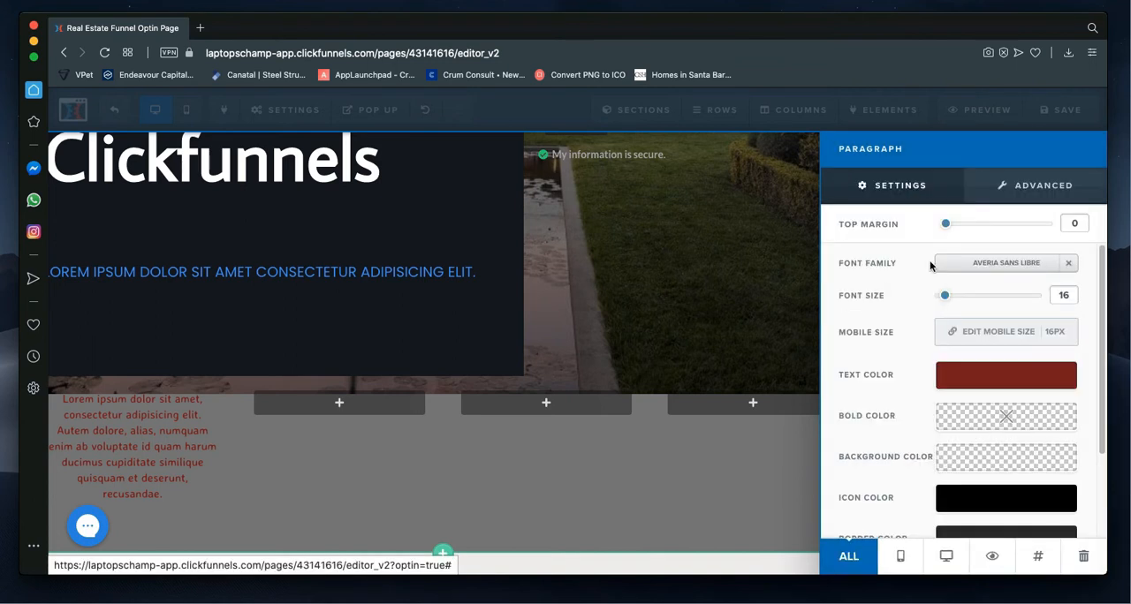
click(990, 265)
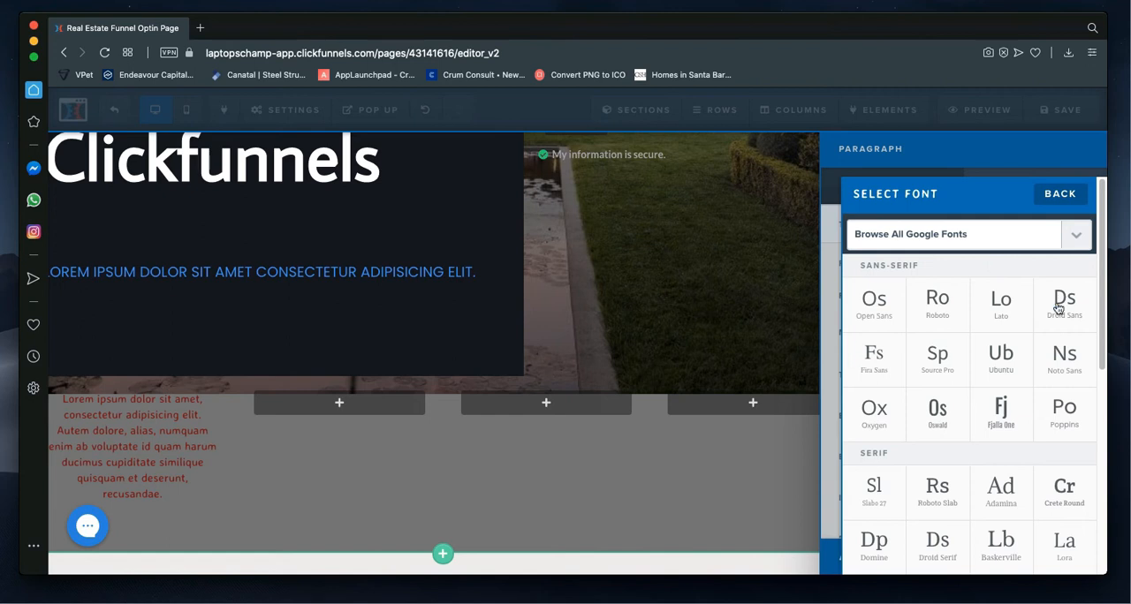
scroll(1003, 361, down, 5)
scroll(1003, 360, down, 5)
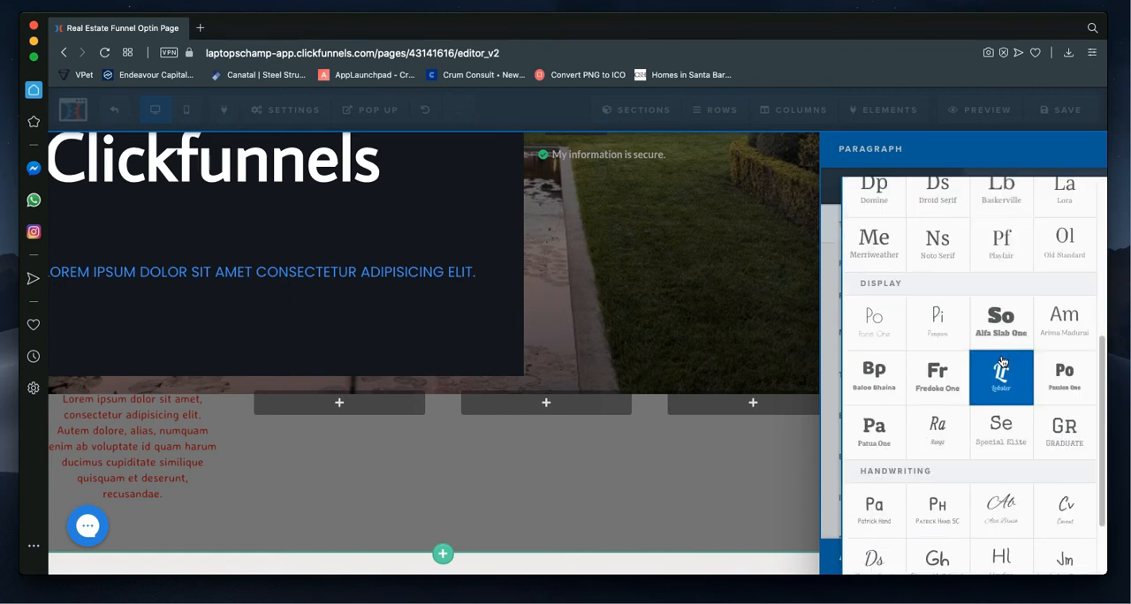
scroll(1003, 353, up, 10)
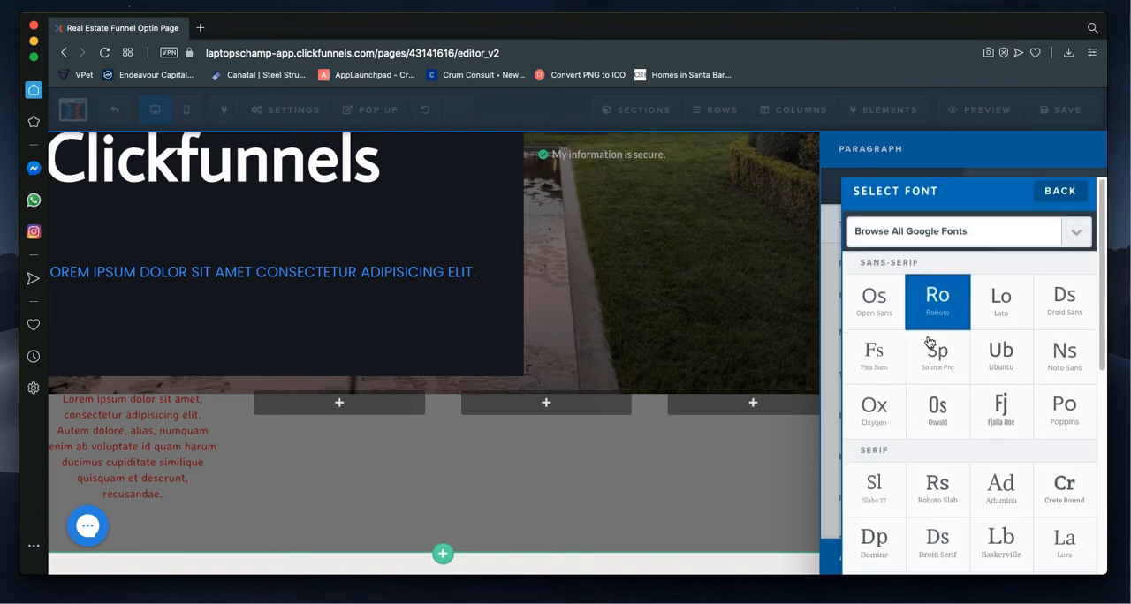
scroll(939, 358, down, 10)
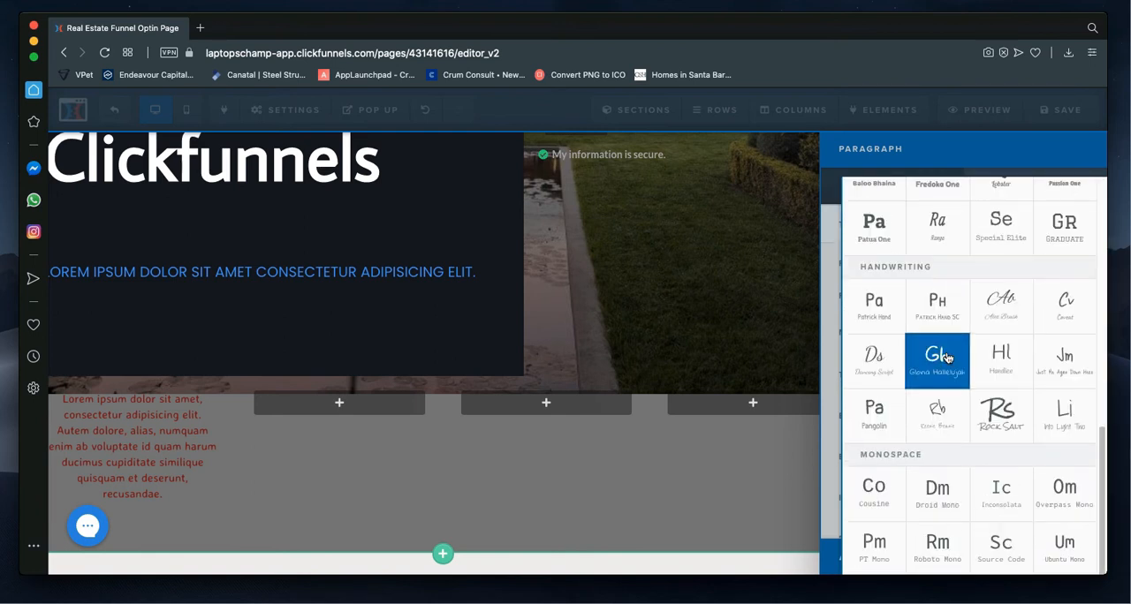
scroll(946, 357, up, 10)
scroll(960, 360, up, 2)
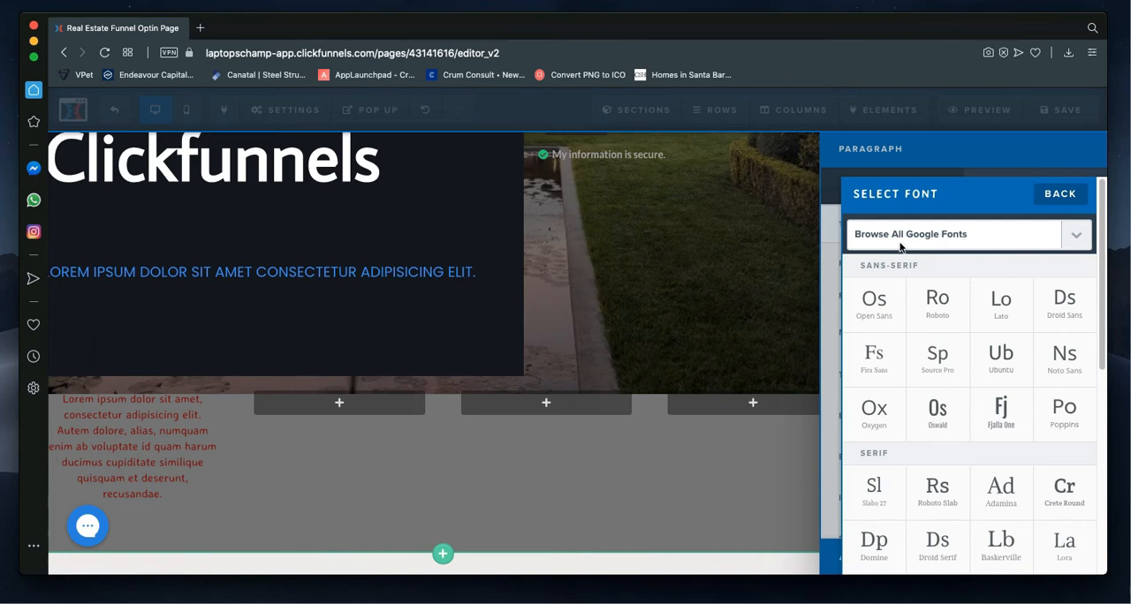
Step: Browse the full list of Google Fonts available for the paragraph
click(969, 241)
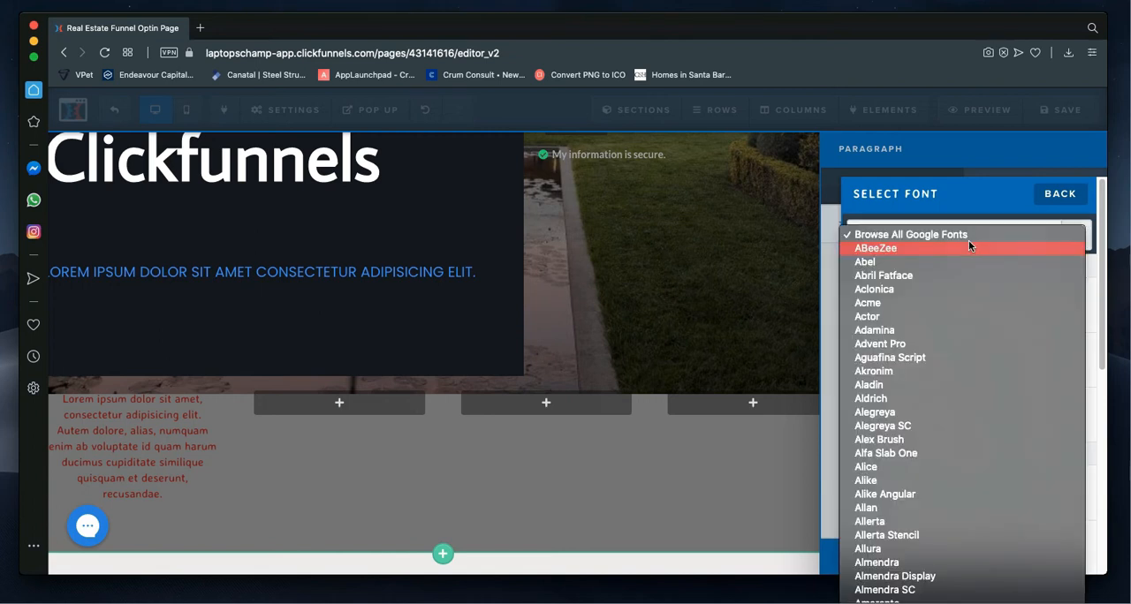
scroll(987, 321, down, 5)
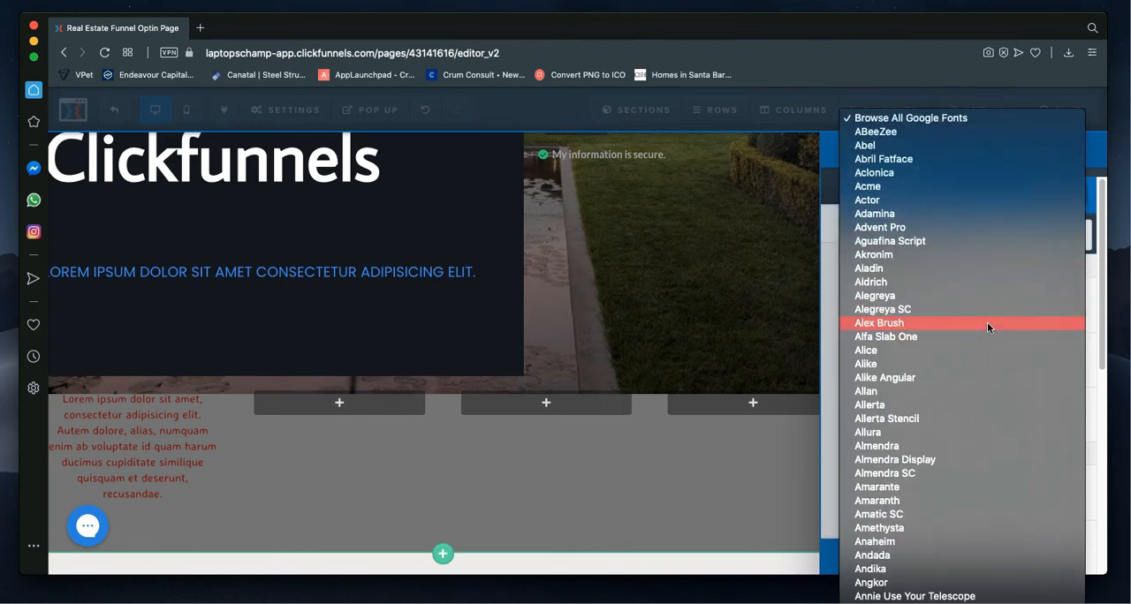
scroll(987, 321, down, 15)
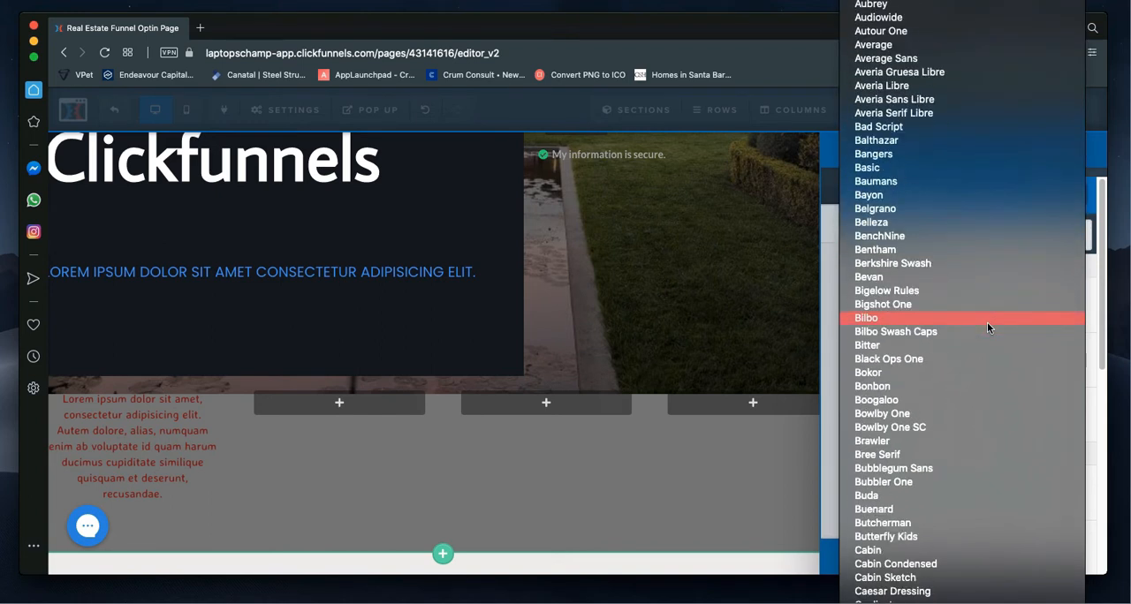
scroll(987, 321, down, 3)
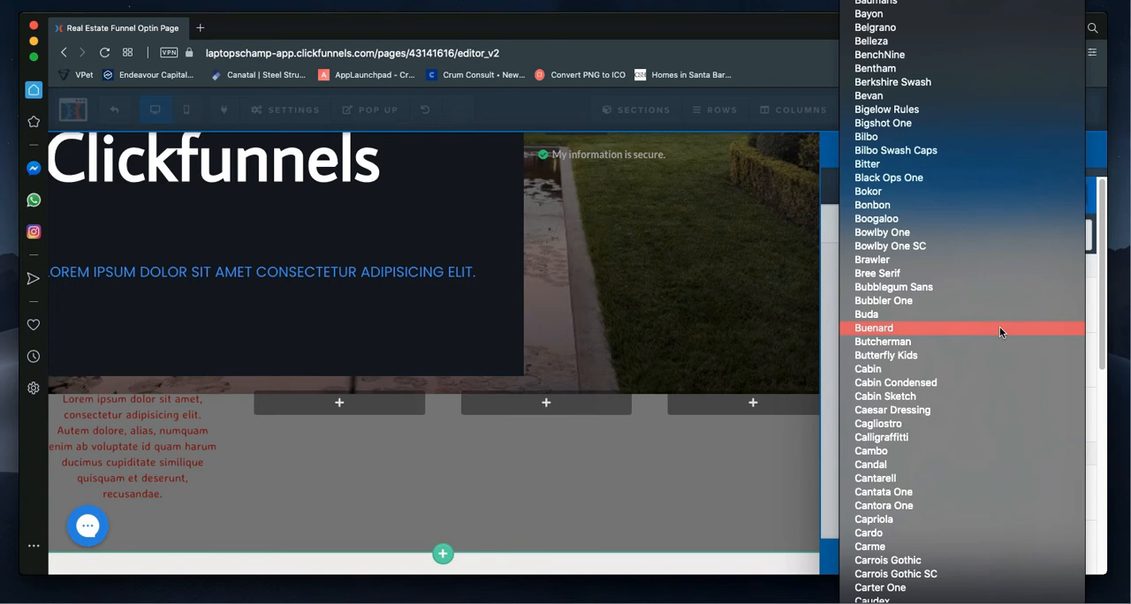
Step: Set the paragraph's font family to Montserrat and close its settings
text(monts)
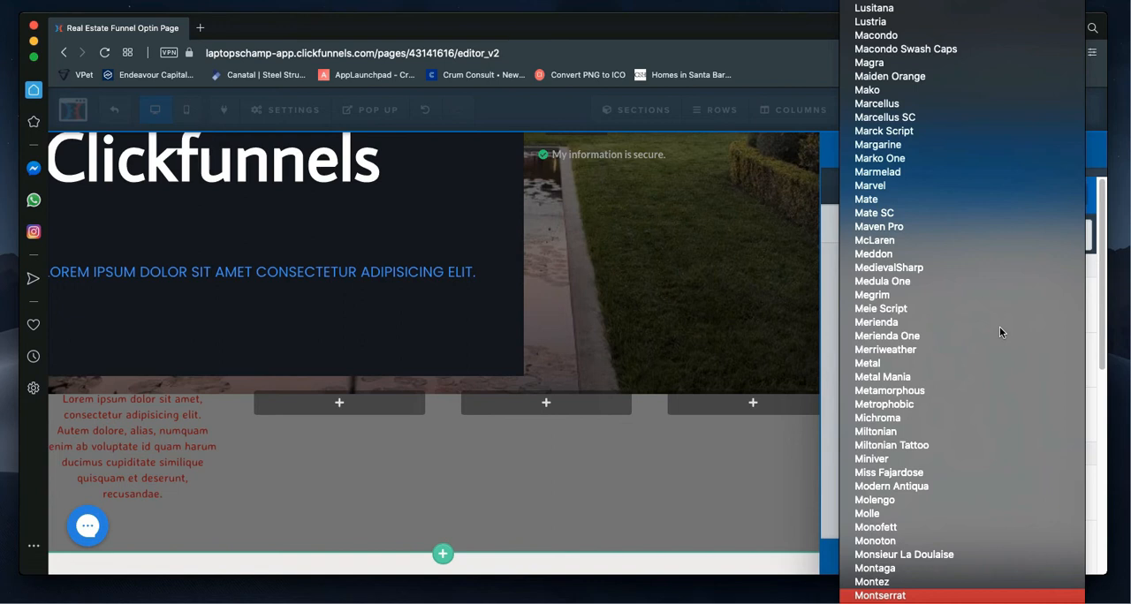
key(Return)
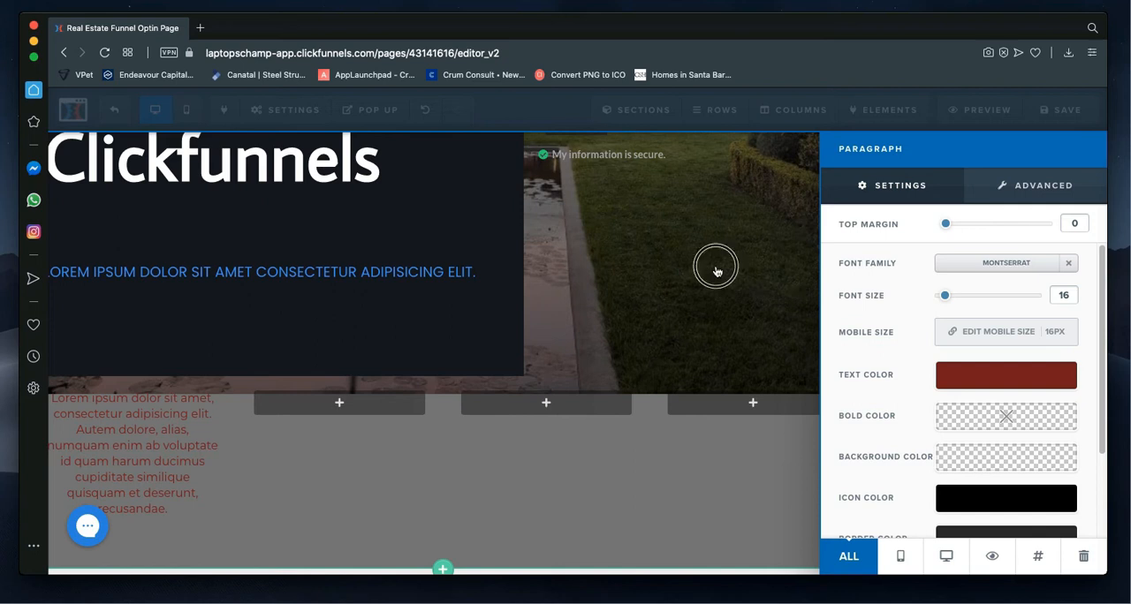
click(629, 362)
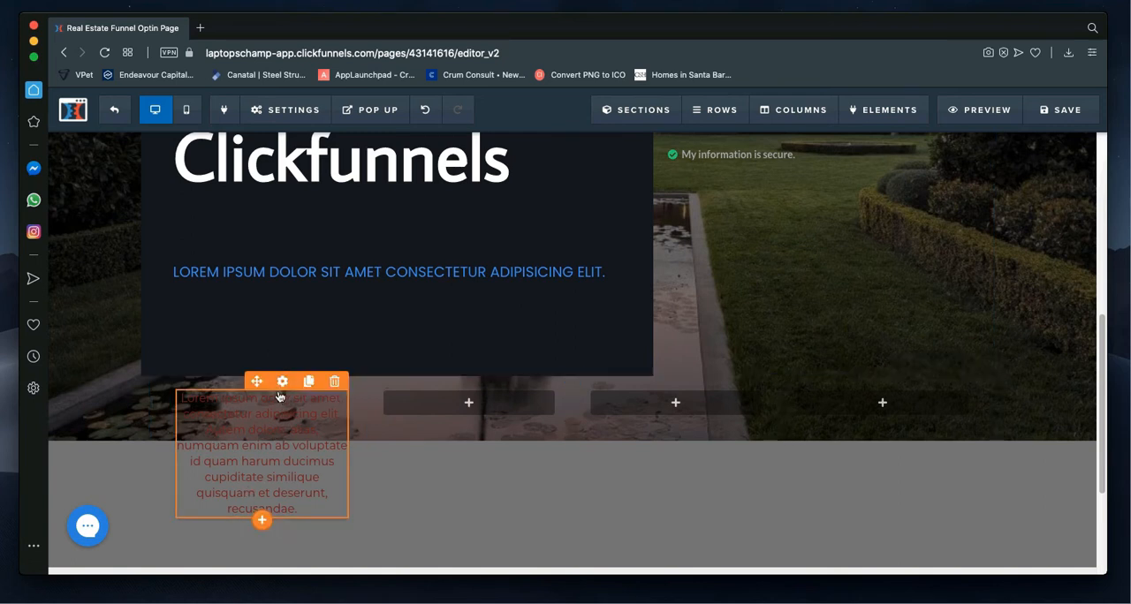
Step: Delete the red paragraph and the empty four-column row below the hero content, confirming both deletions
click(335, 383)
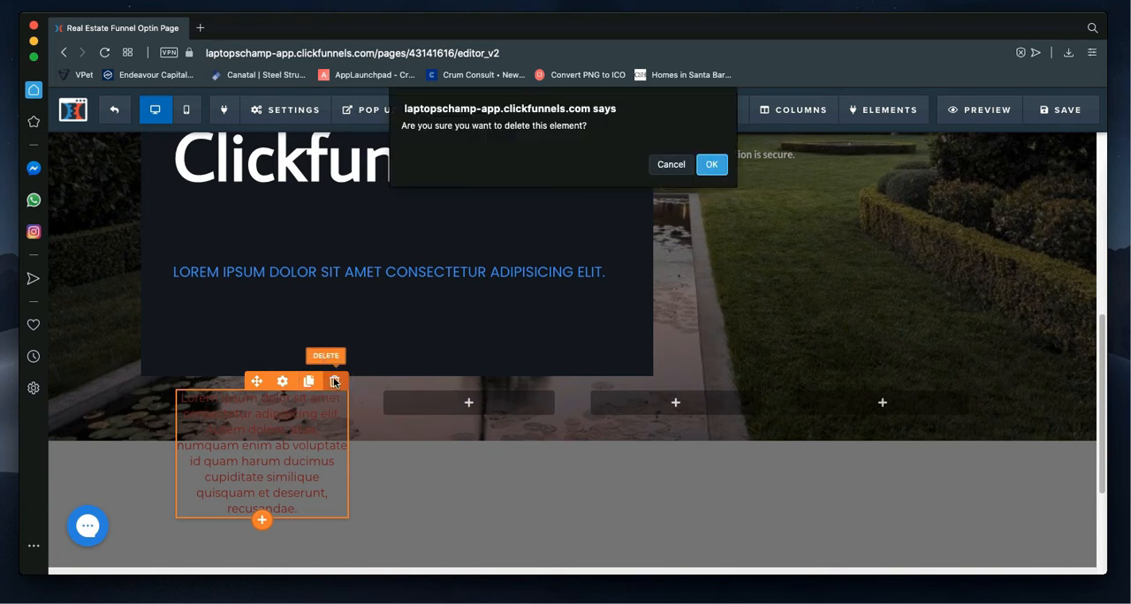
click(711, 166)
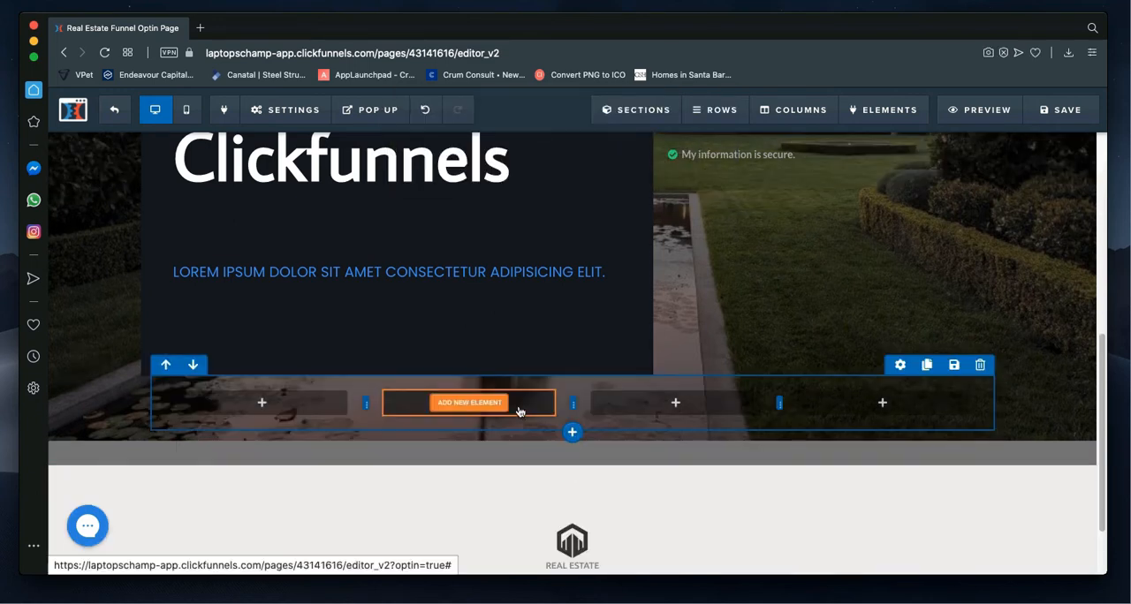
click(981, 365)
click(717, 168)
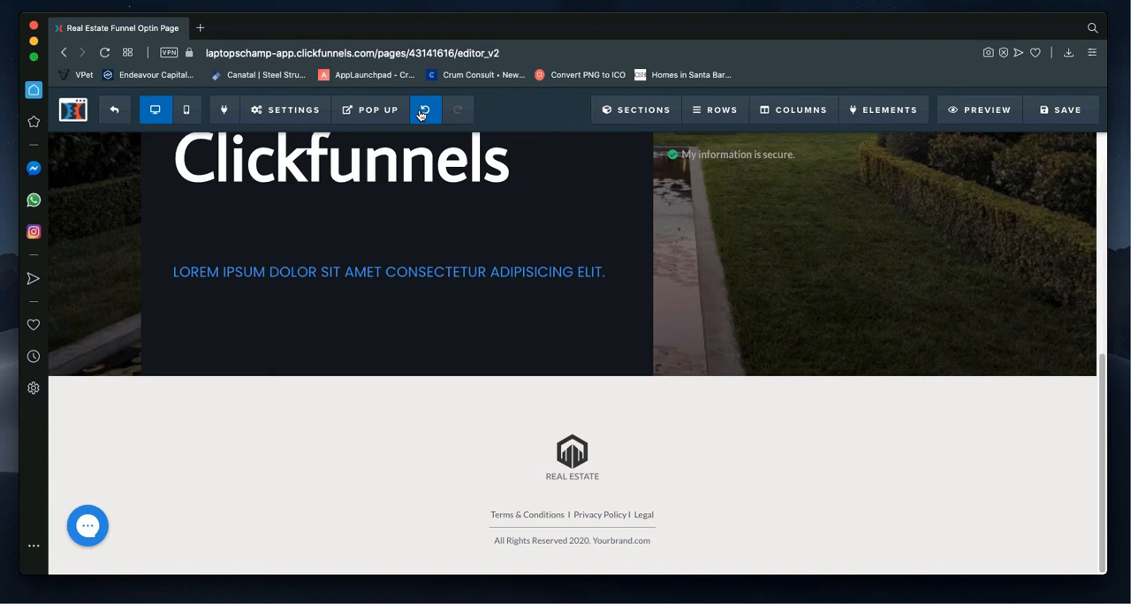
Step: Test undoing and redoing the recent page changes around the deleted row
click(422, 114)
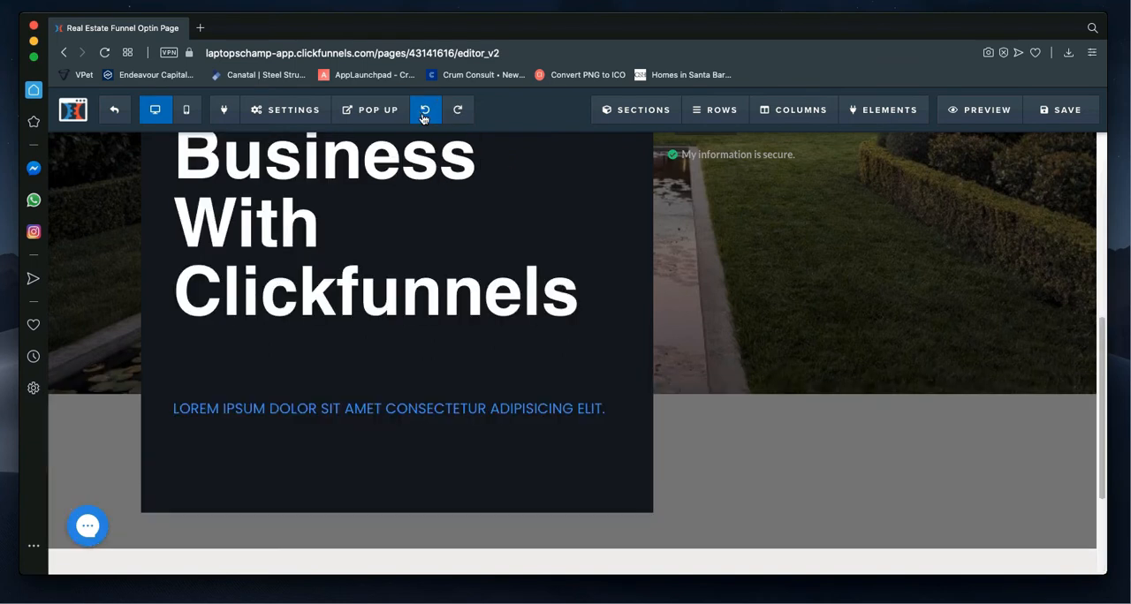
click(423, 117)
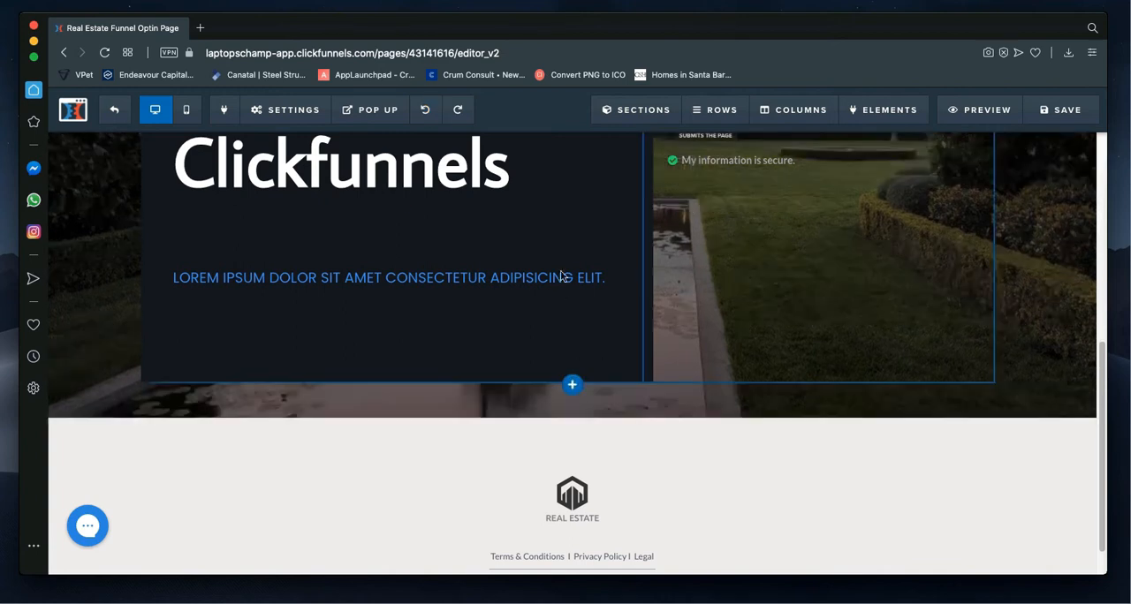
click(425, 110)
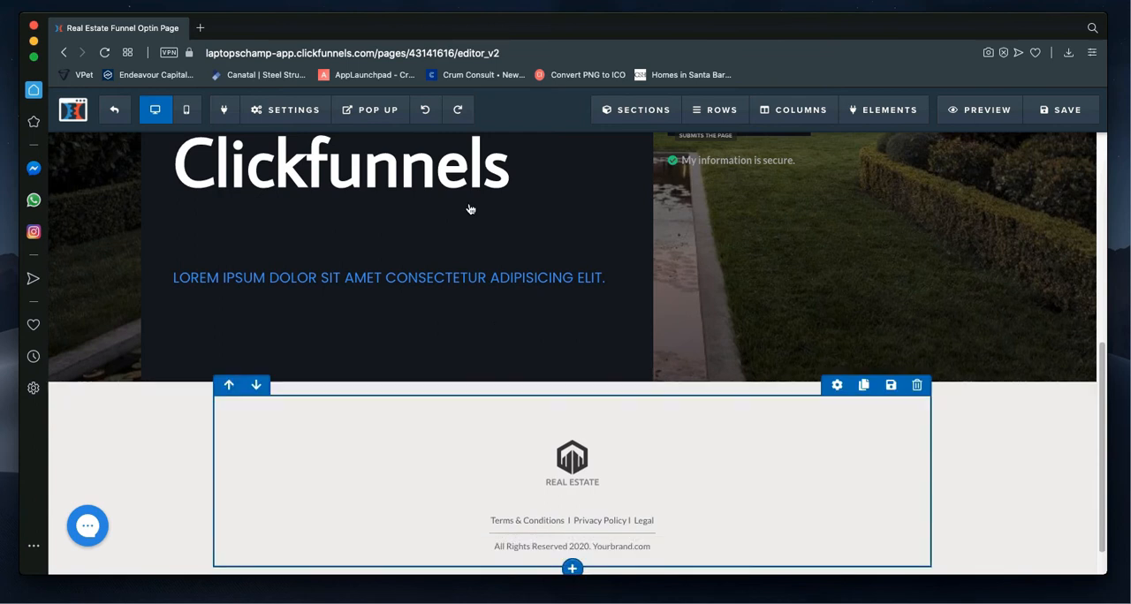
click(460, 116)
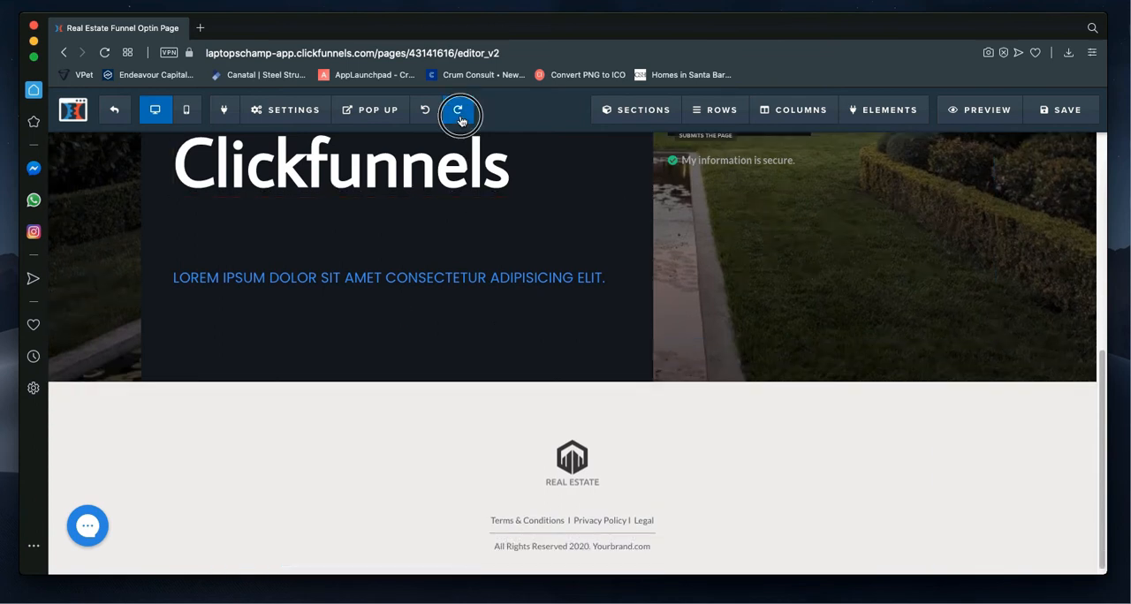
click(433, 117)
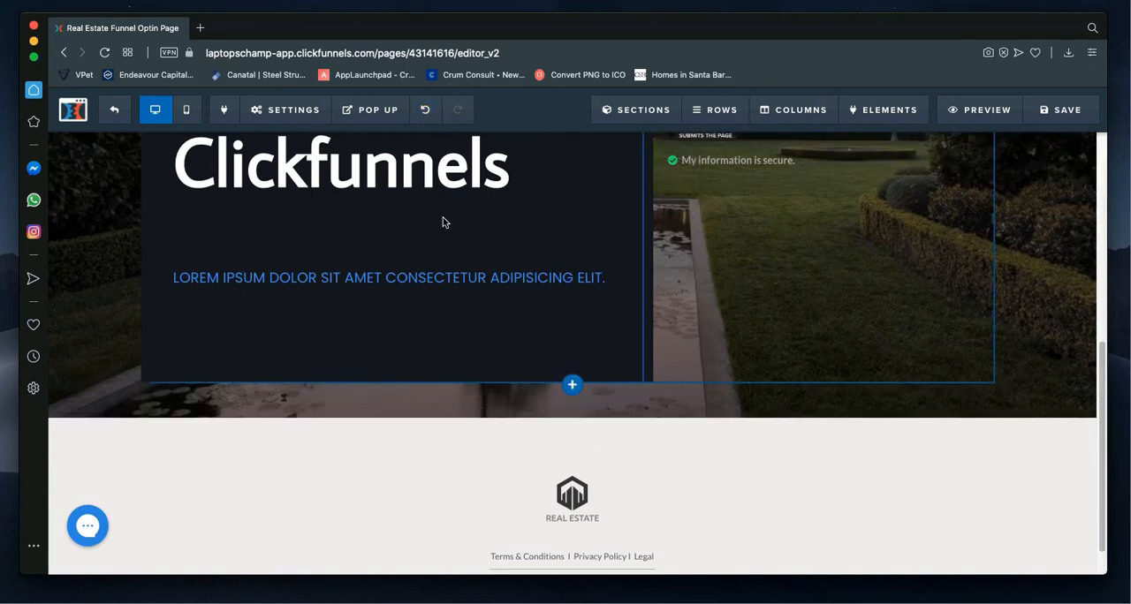
Step: Replace the footer's Real Estate logo with the large hexagon logo from the uploaded images library
scroll(404, 235, up, 5)
scroll(404, 244, down, 5)
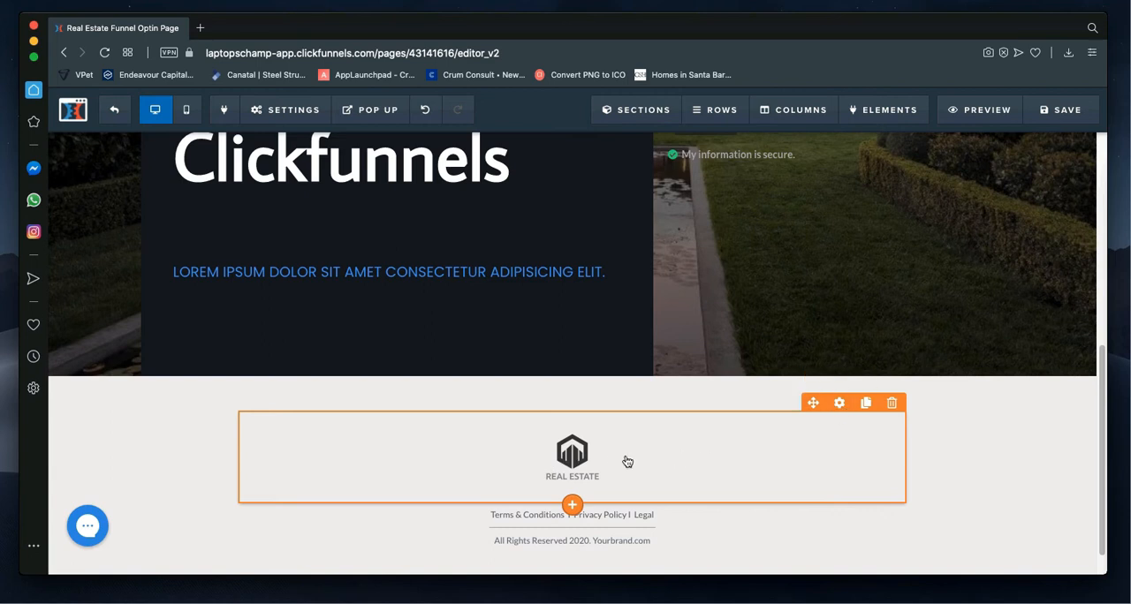
click(841, 404)
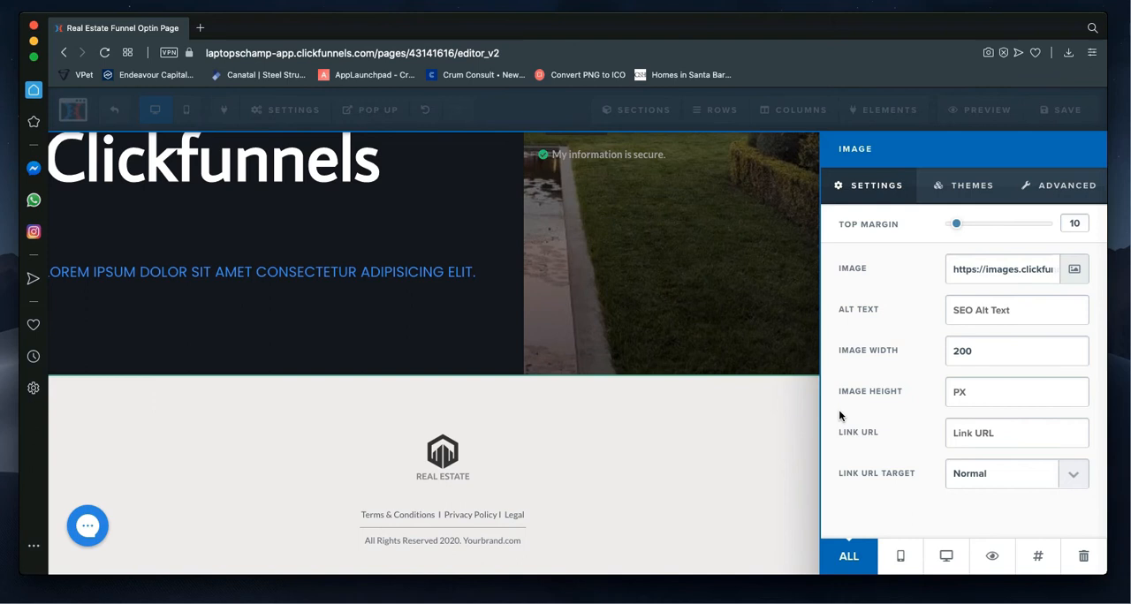
click(1072, 272)
click(1071, 275)
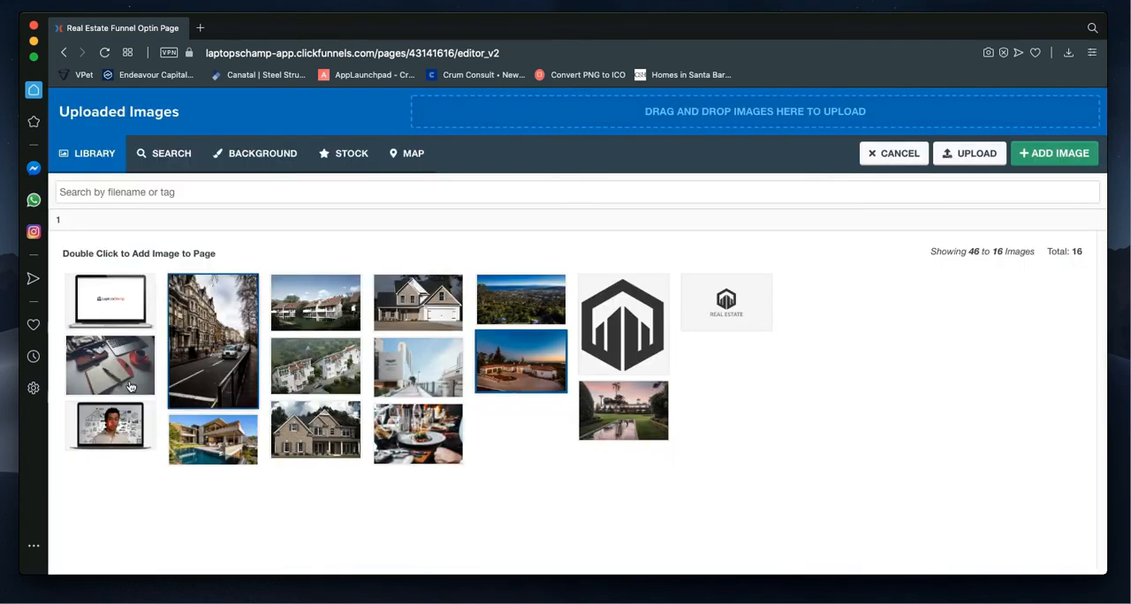
click(726, 302)
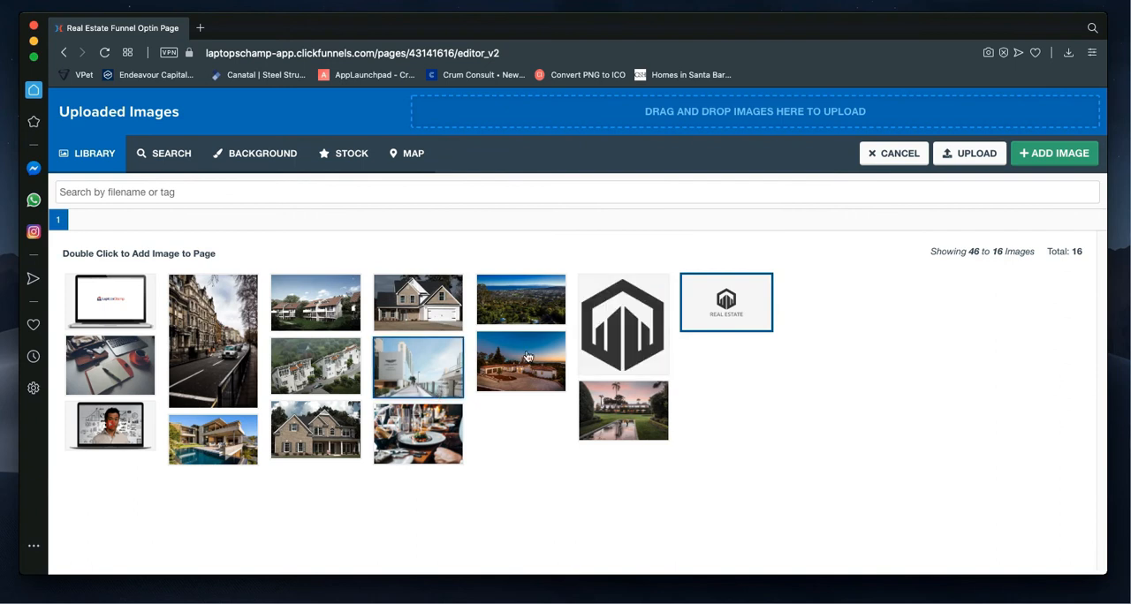
click(616, 349)
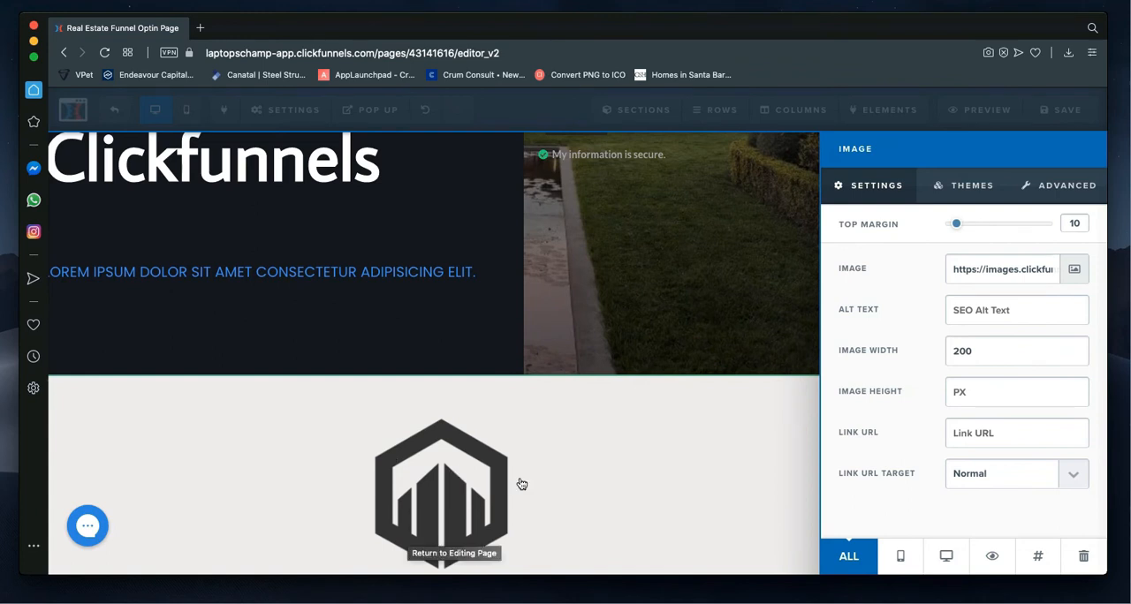
Step: Try the footer logo at a width of 100, set it to 70, and reduce its top margin to 5
double_click(947, 352)
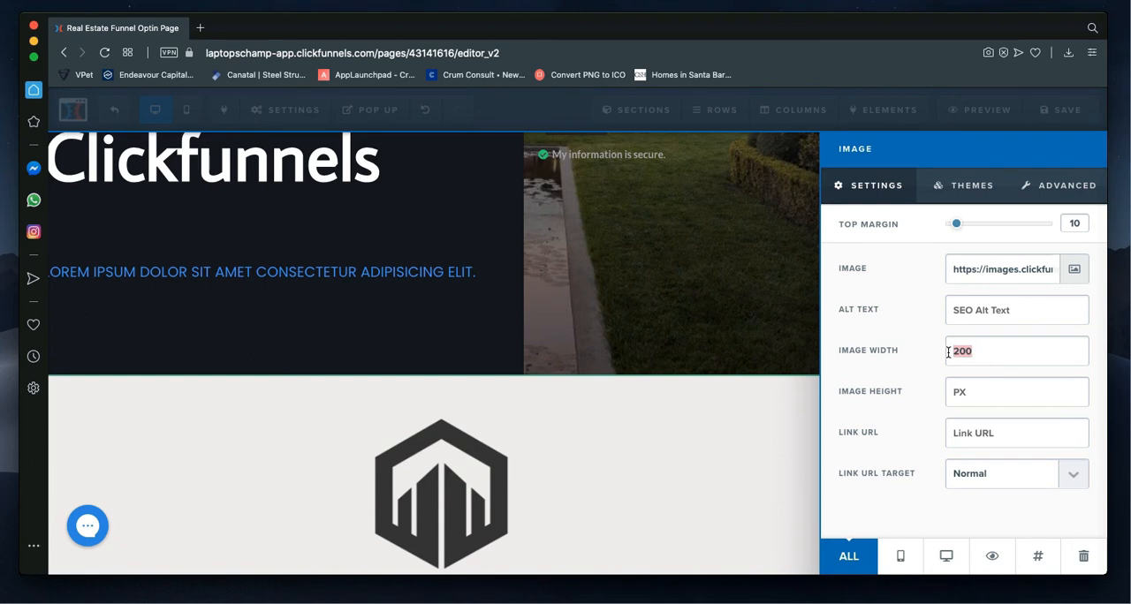
text(100)
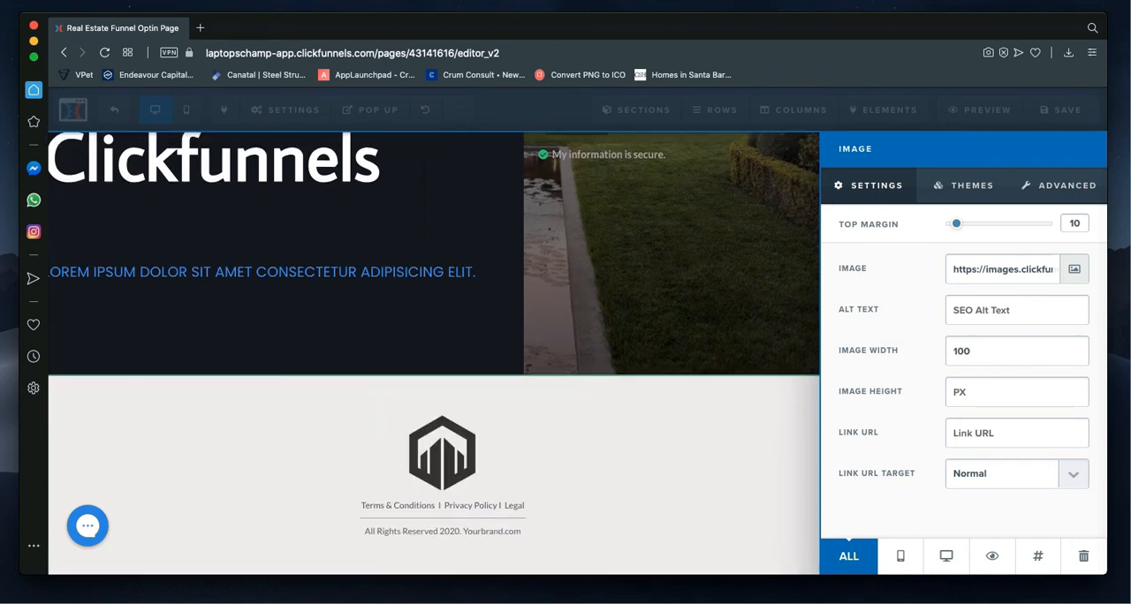
click(978, 353)
key(BackSpace)
key(BackSpace)
text(70)
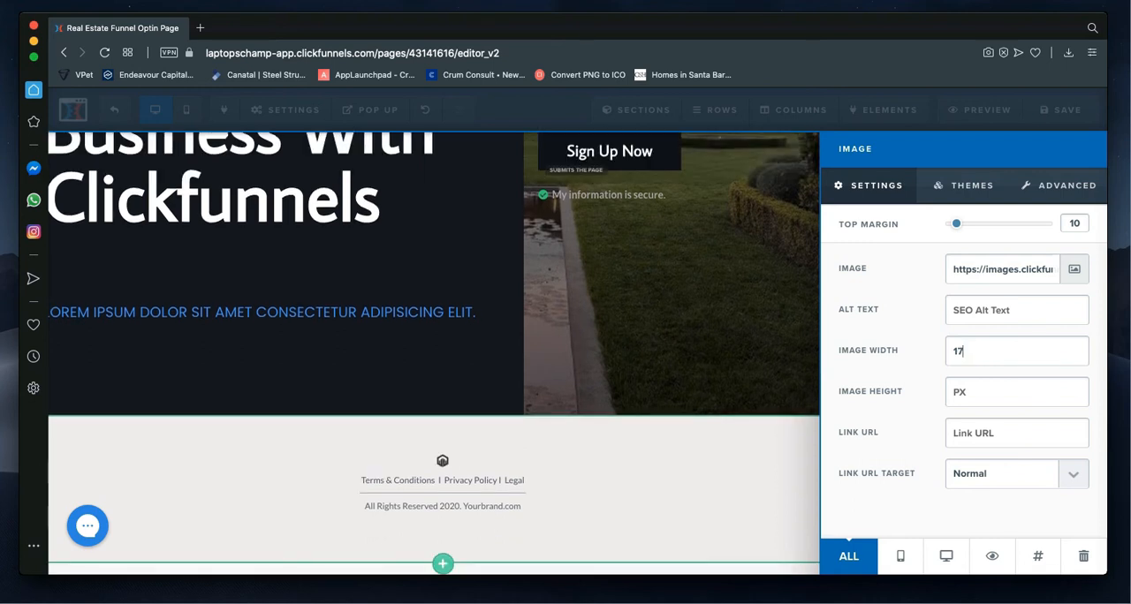
key(BackSpace)
key(BackSpace)
key(BackSpace)
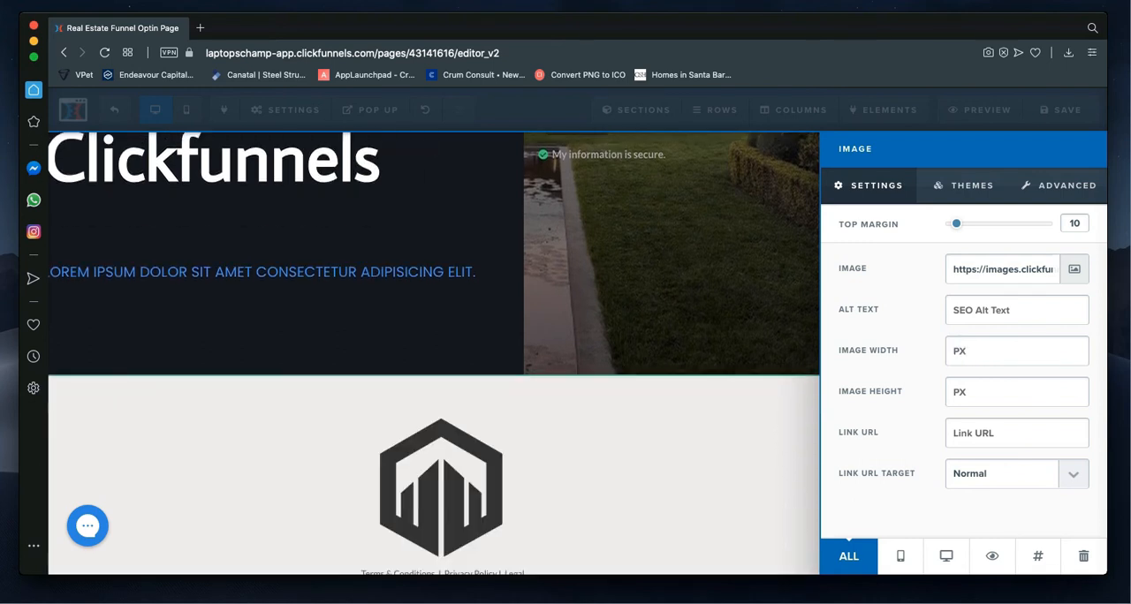
text(70)
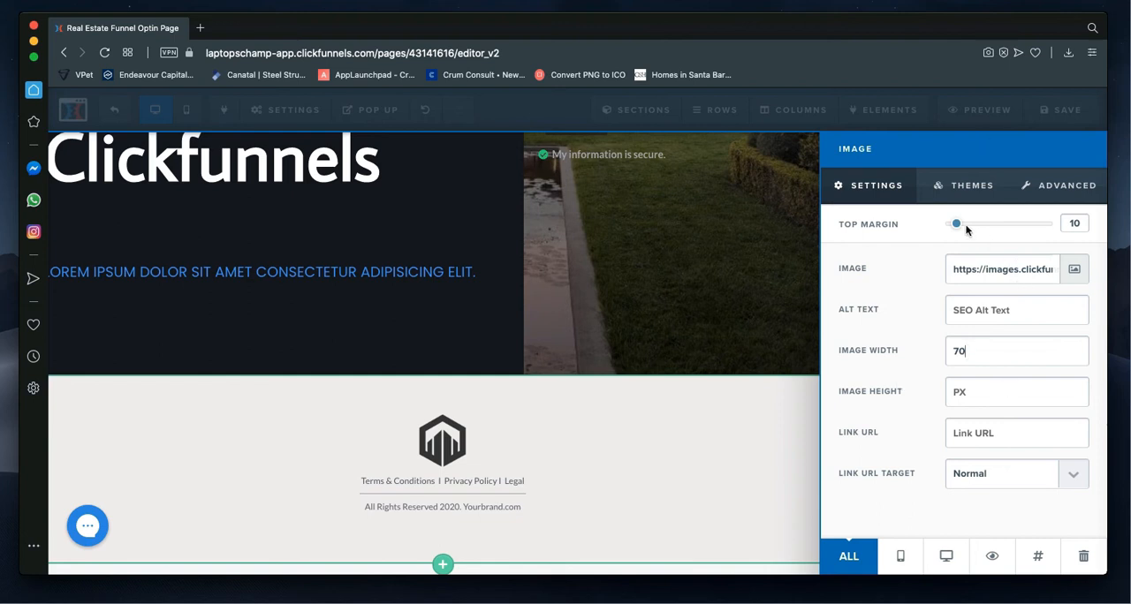
mouse_move(956, 227)
mouse_down()
mouse_move(970, 223)
mouse_move(955, 223)
mouse_up()
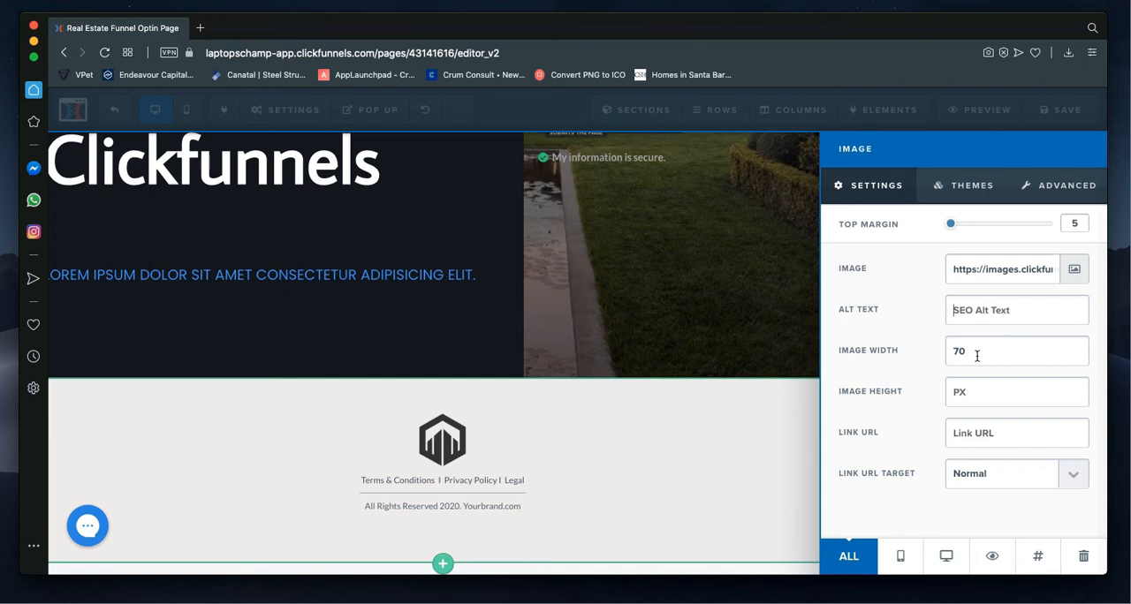
click(700, 346)
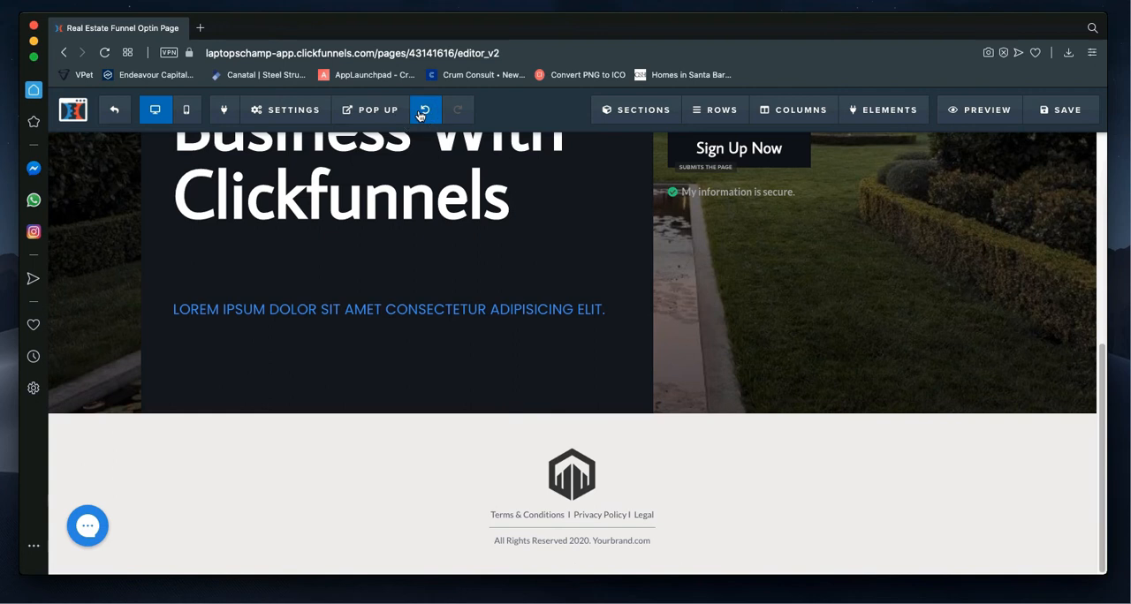
Step: Undo the footer logo changes and check the footer
click(422, 111)
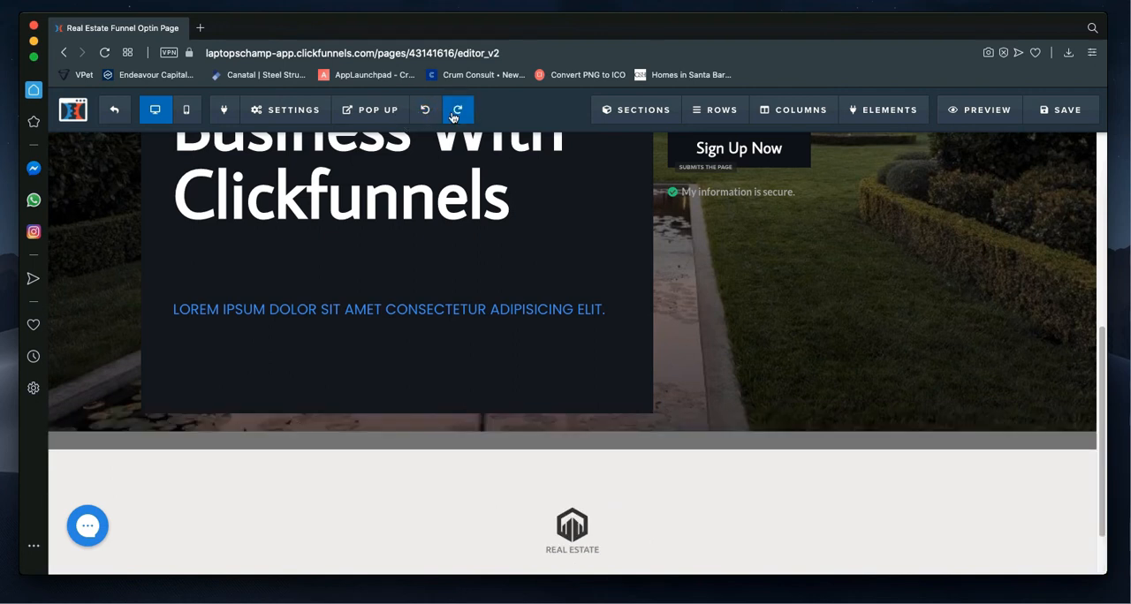
scroll(777, 358, down, 2)
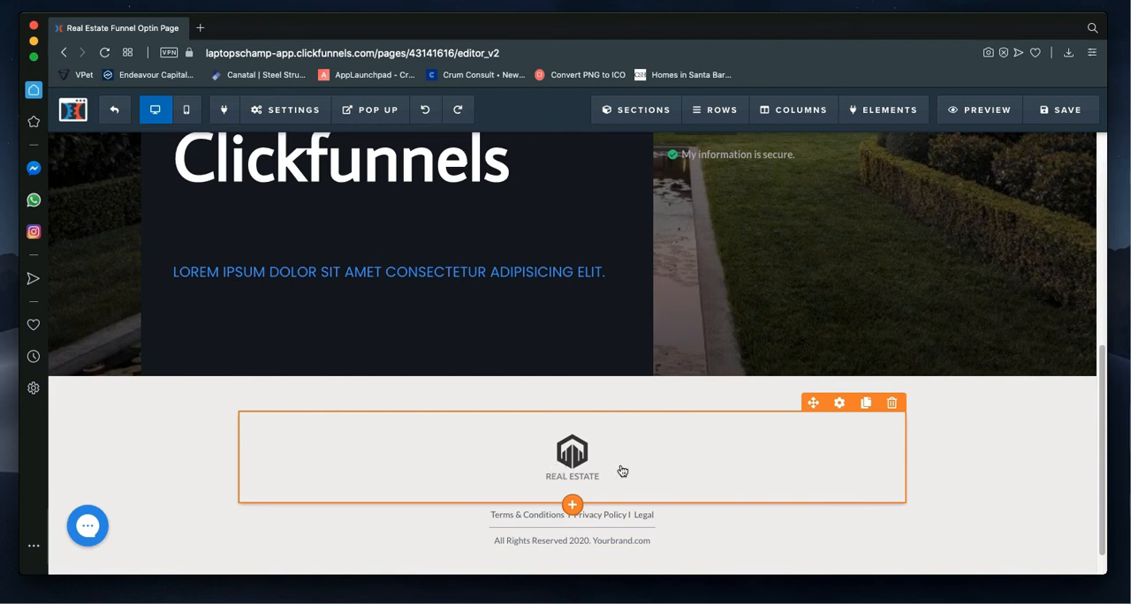
Step: Save the edited squeeze page
scroll(638, 449, up, 1)
scroll(638, 450, up, 10)
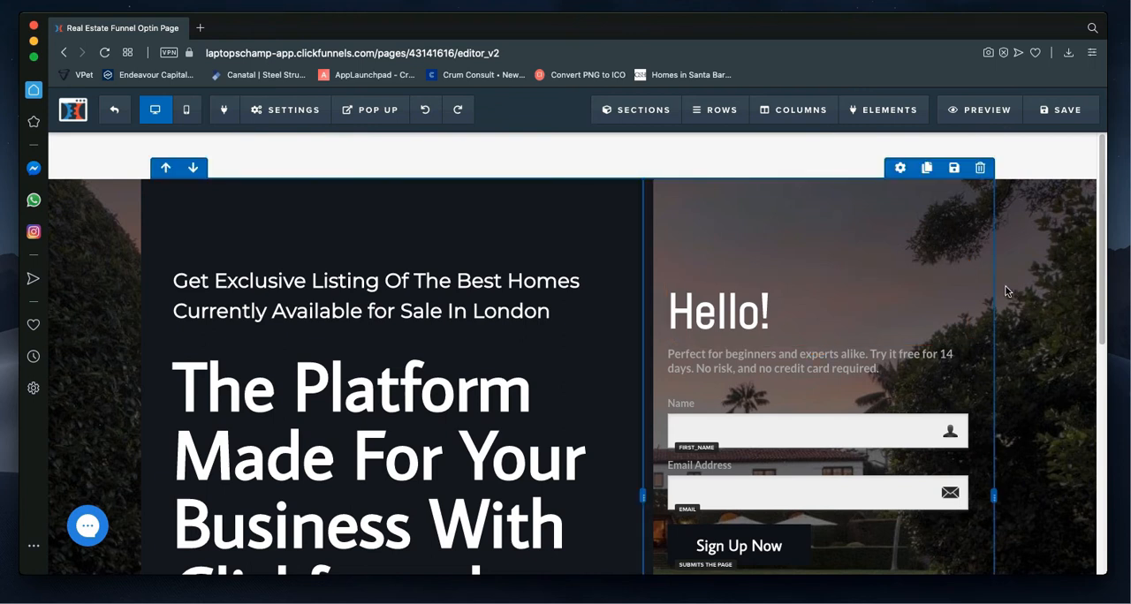
click(1059, 114)
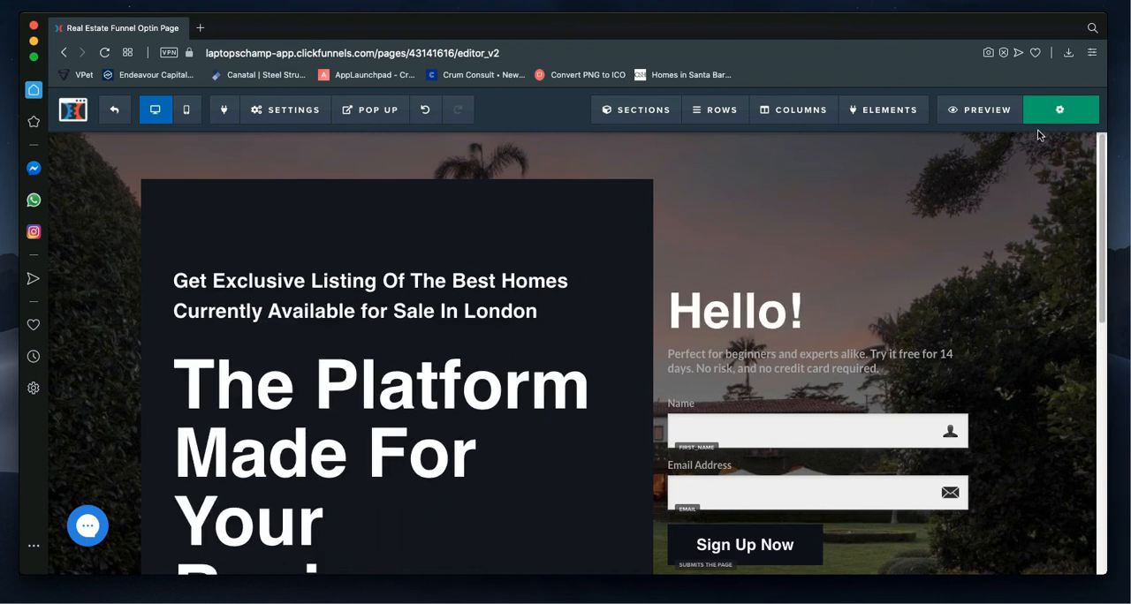
click(1065, 112)
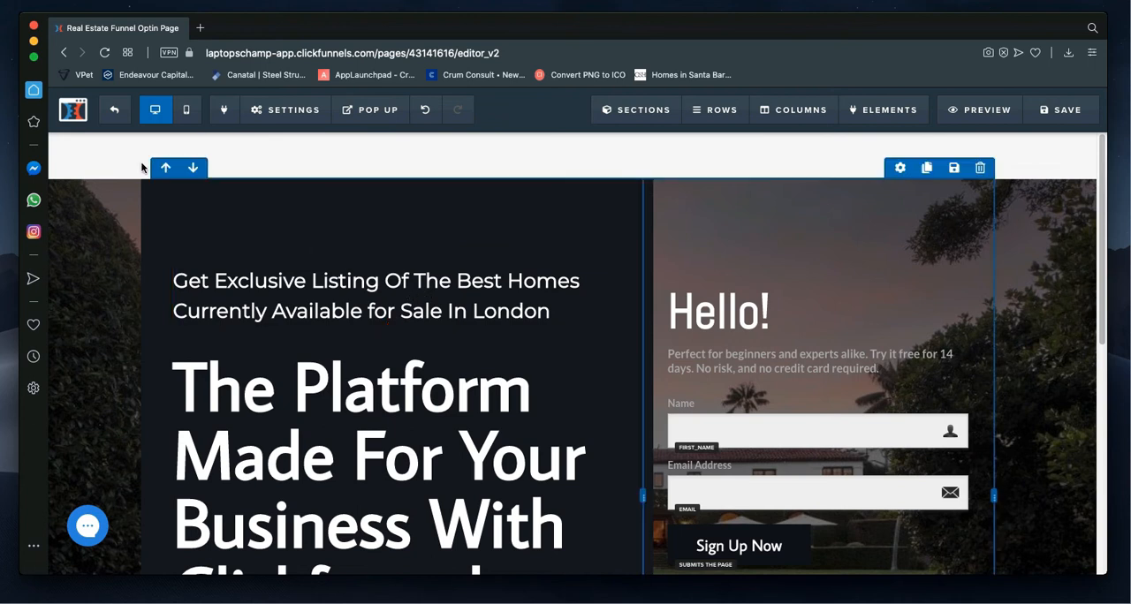
Step: Exit the squeeze page editor and open the RE Sales Funnel's Sales Page for editing
click(120, 114)
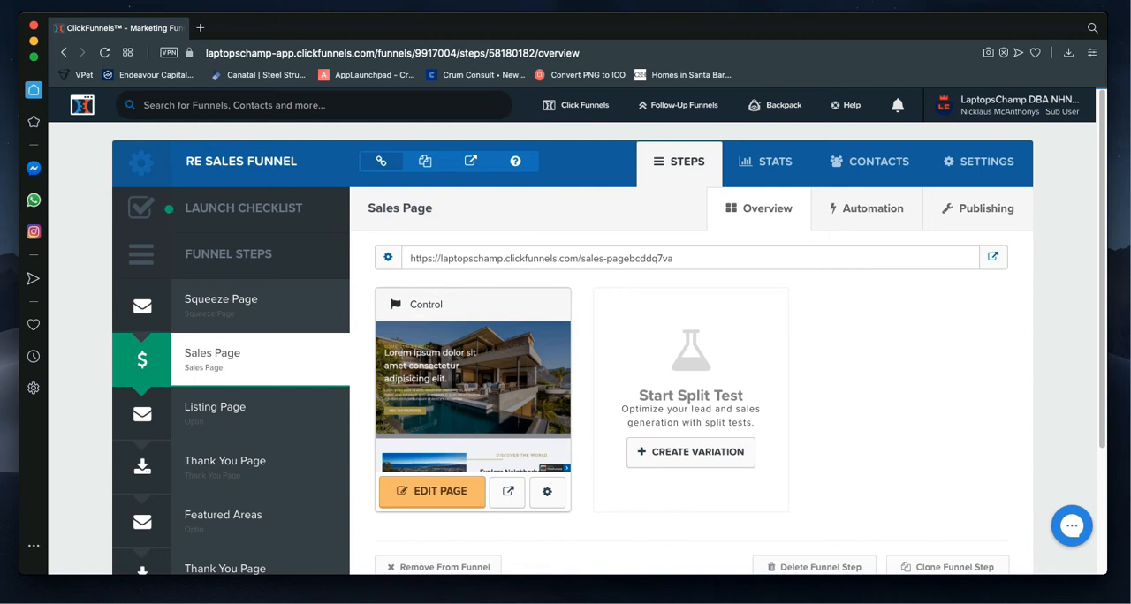
click(431, 492)
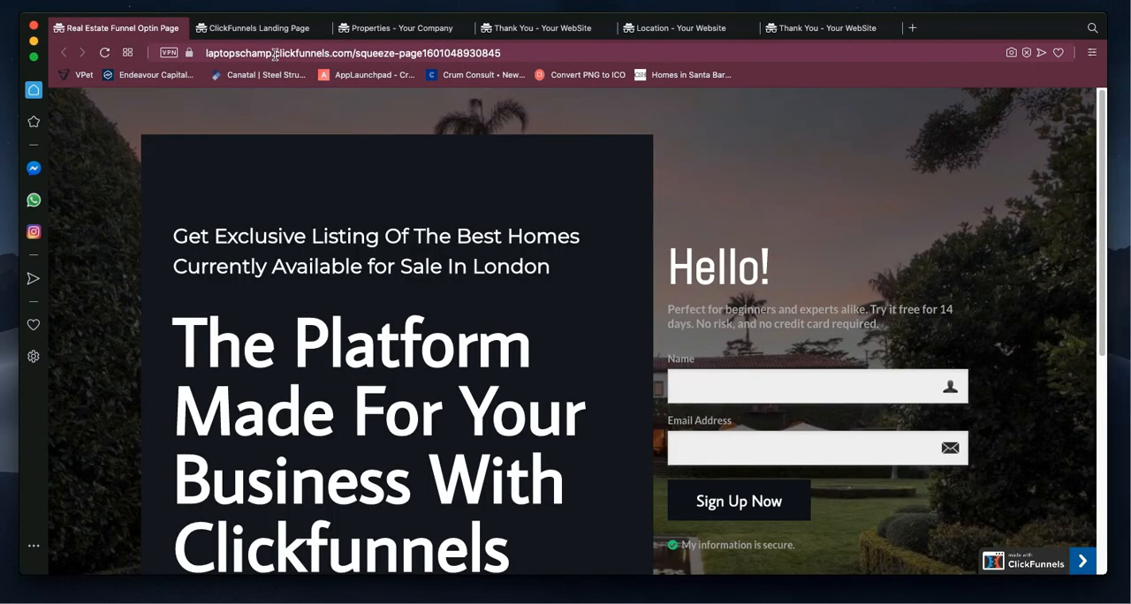
Step: Review the published sales page's hero section, examining its sub heading, headline, paragraph and button
click(265, 28)
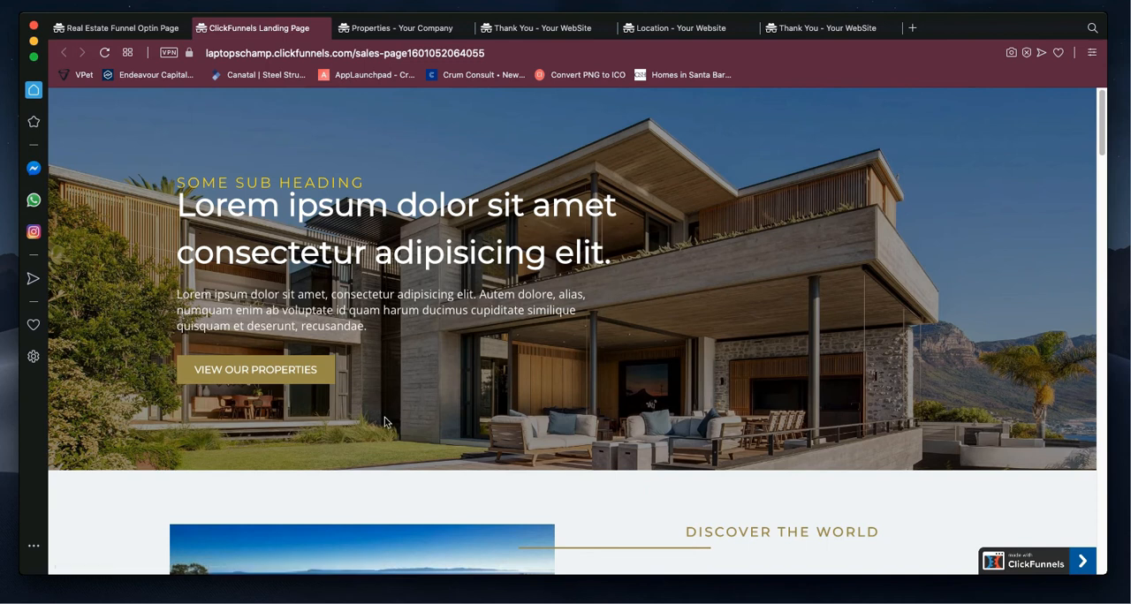
scroll(375, 400, down, 1)
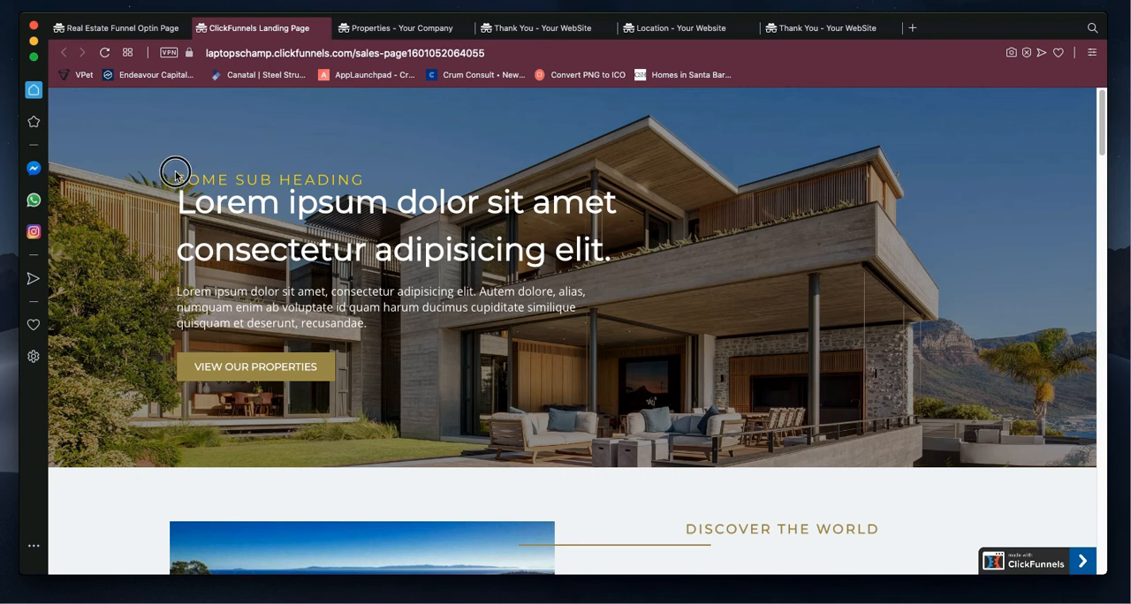
drag(172, 169, 358, 177)
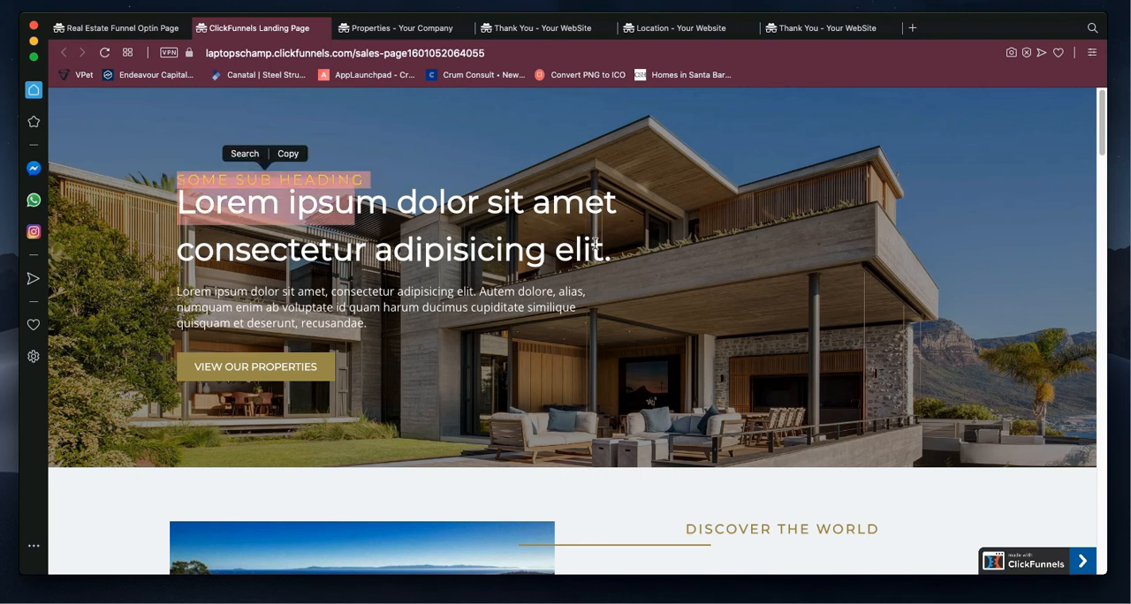
drag(596, 244, 179, 208)
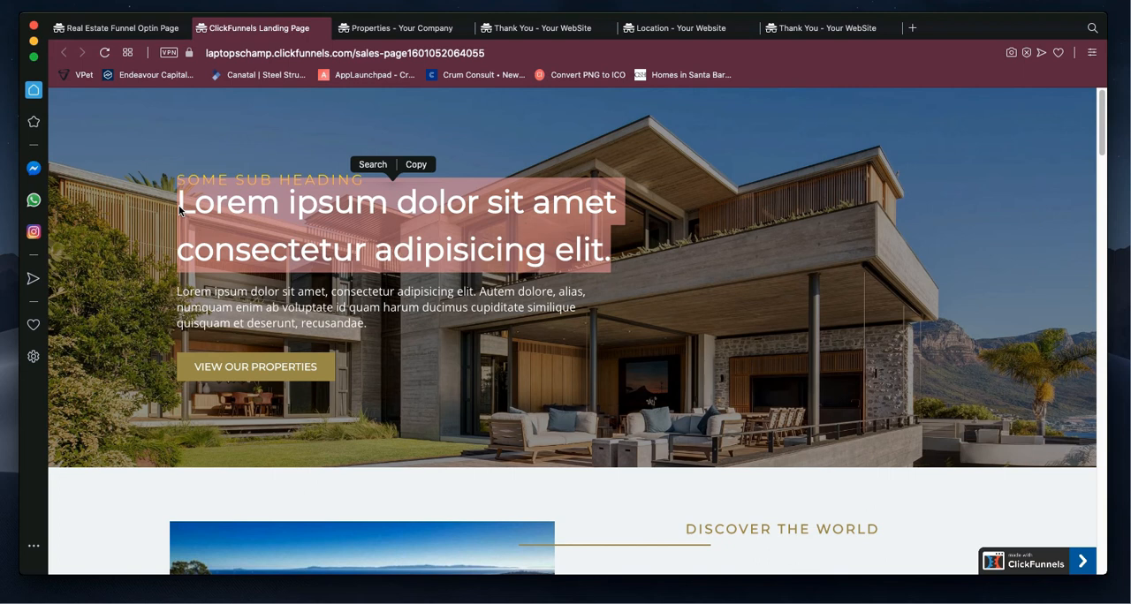
click(225, 218)
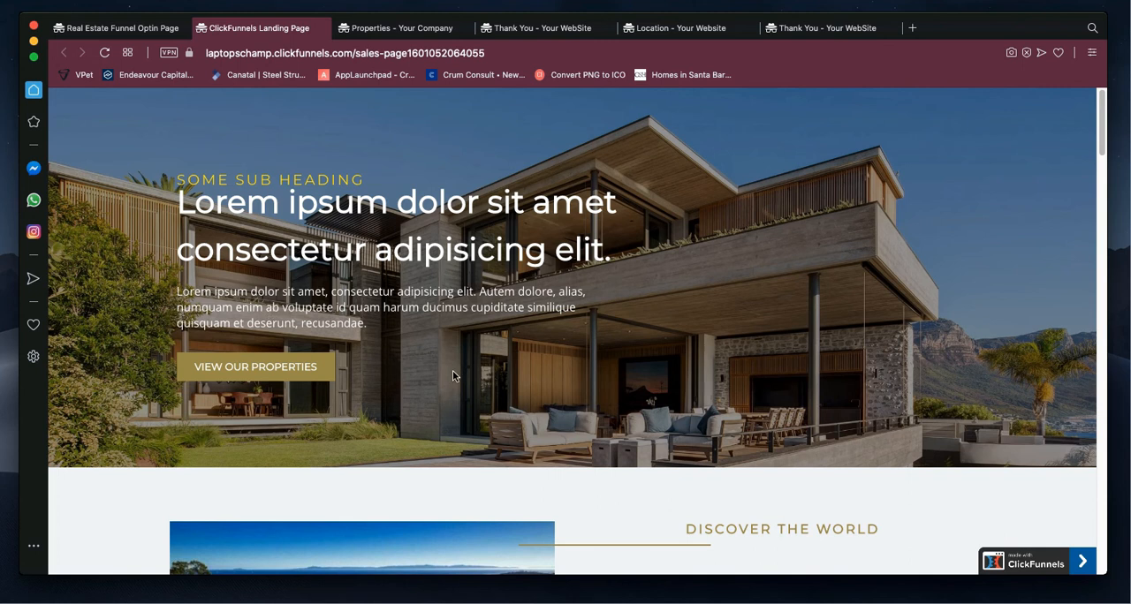
scroll(452, 376, down, 1)
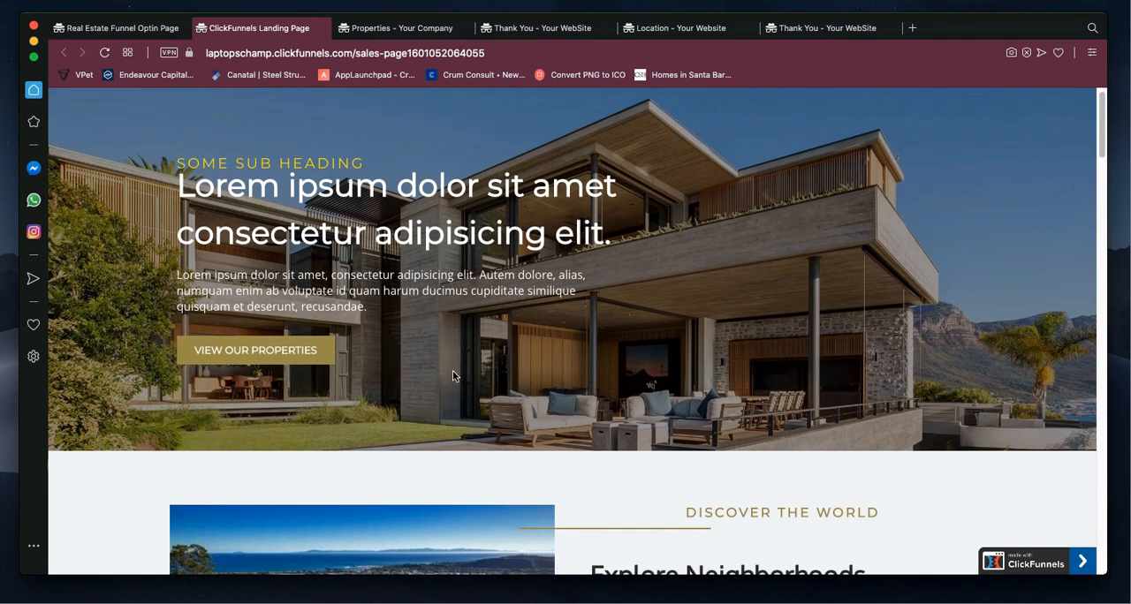
Step: Review the sales page's two Explore Neighborhoods sections, examining their sub headings, paragraphs, images and the View Properties button
scroll(452, 376, down, 1)
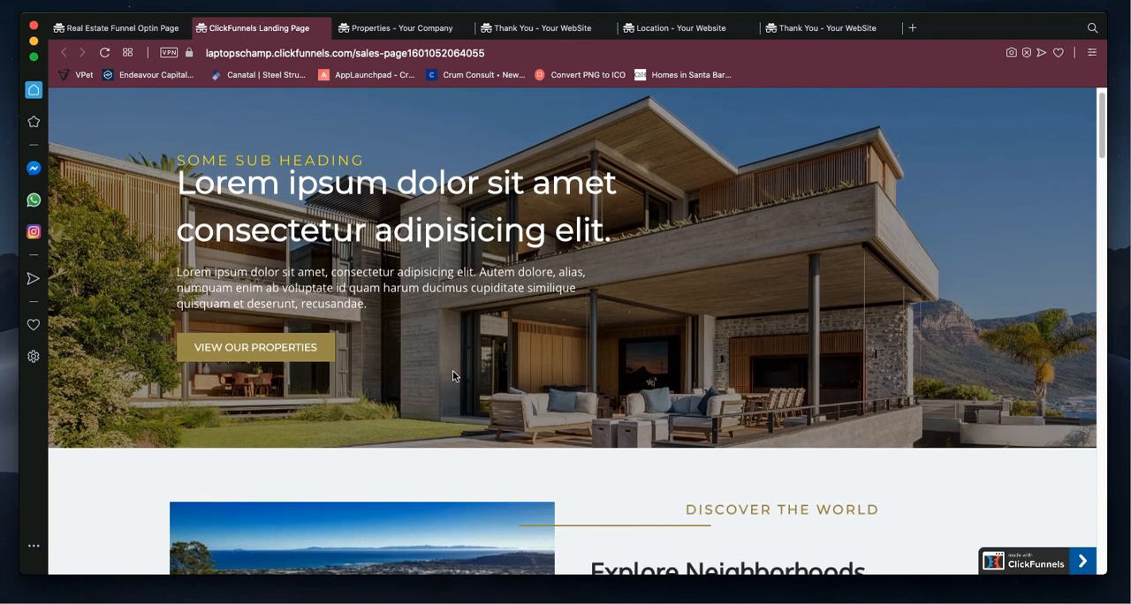
scroll(453, 376, down, 5)
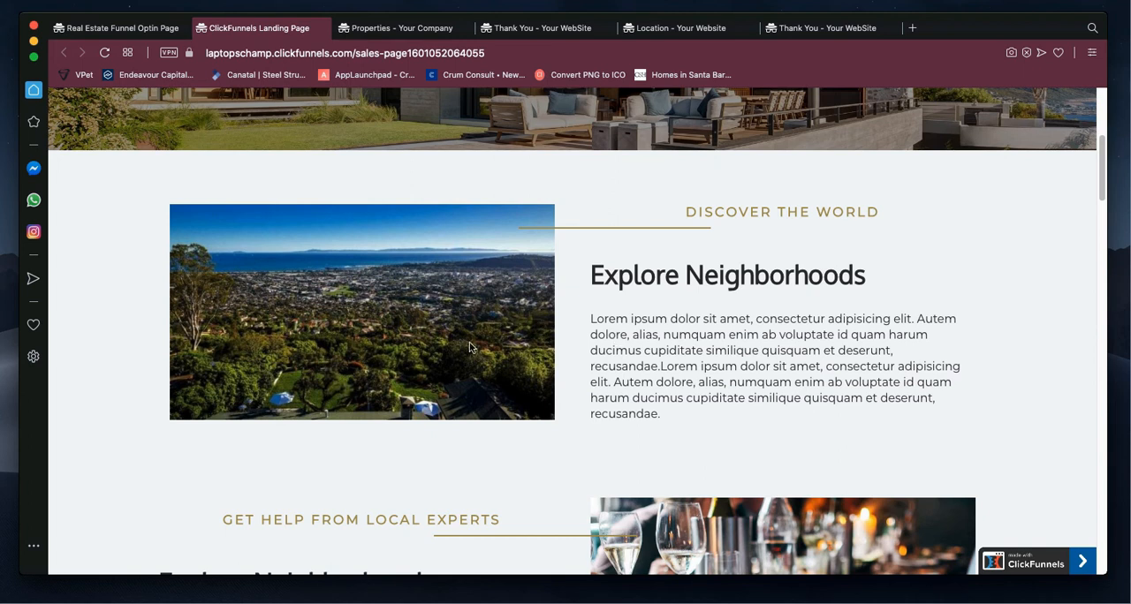
scroll(471, 349, down, 3)
scroll(471, 349, down, 2)
scroll(621, 371, up, 8)
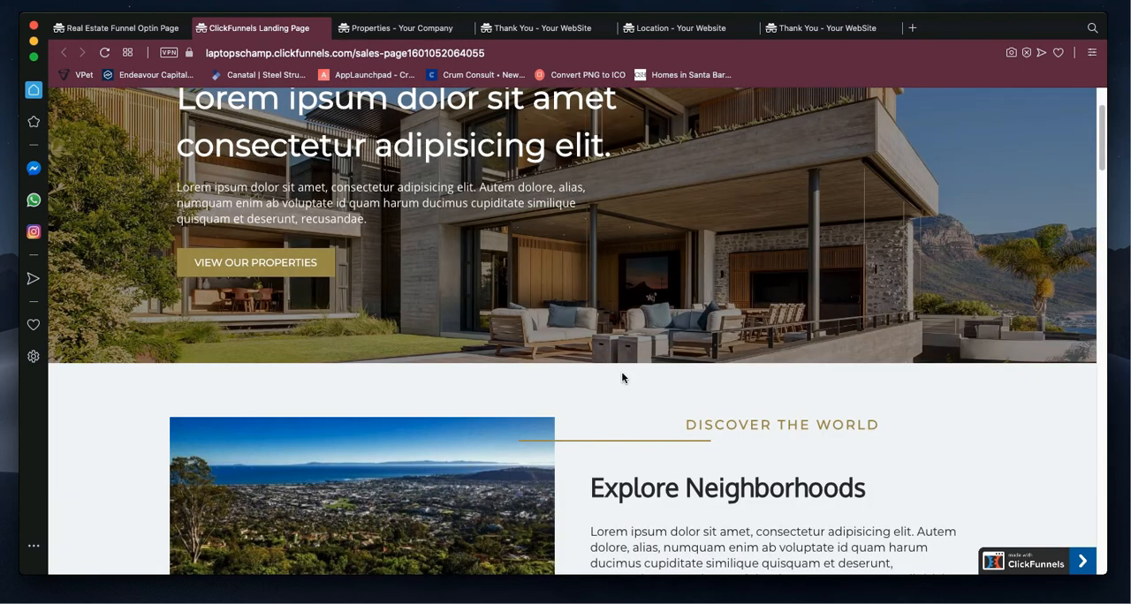
scroll(590, 419, down, 3)
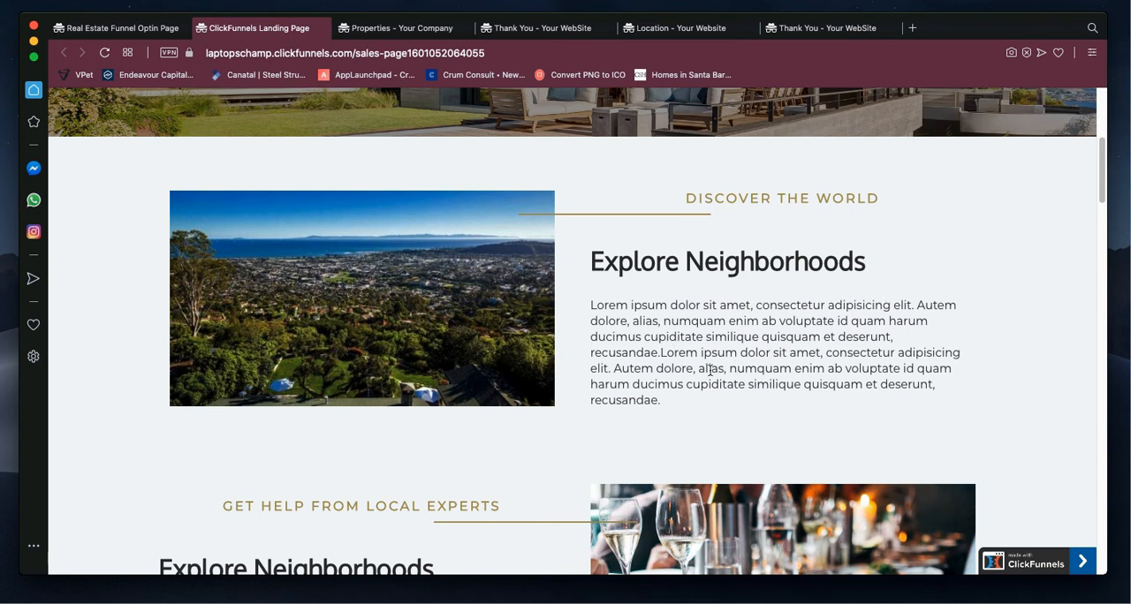
scroll(711, 370, down, 1)
scroll(778, 360, down, 3)
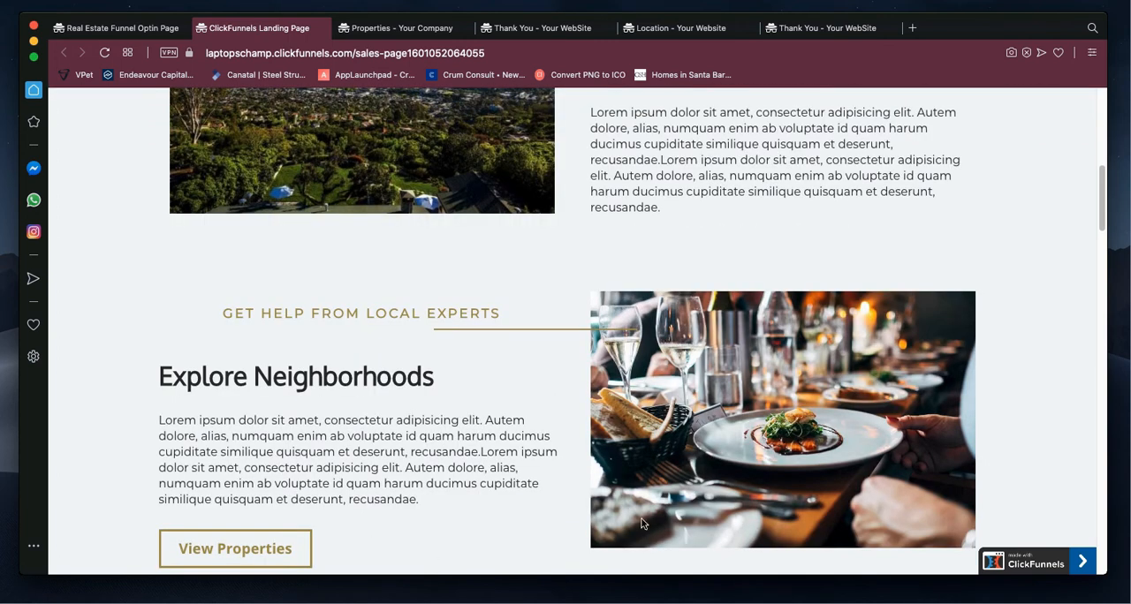
scroll(329, 231, down, 3)
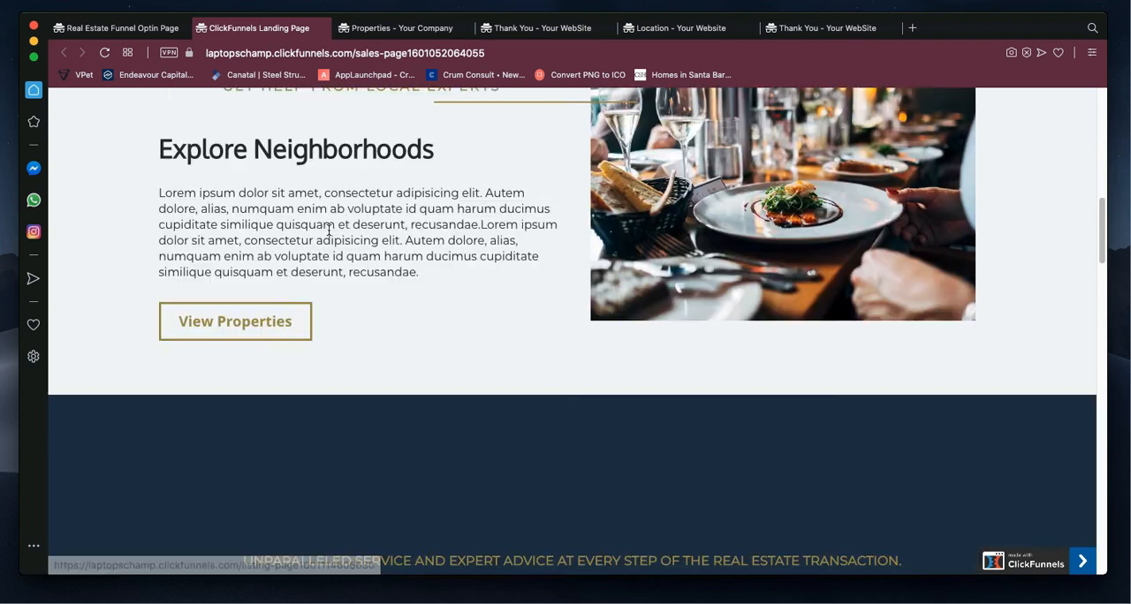
scroll(734, 315, up, 3)
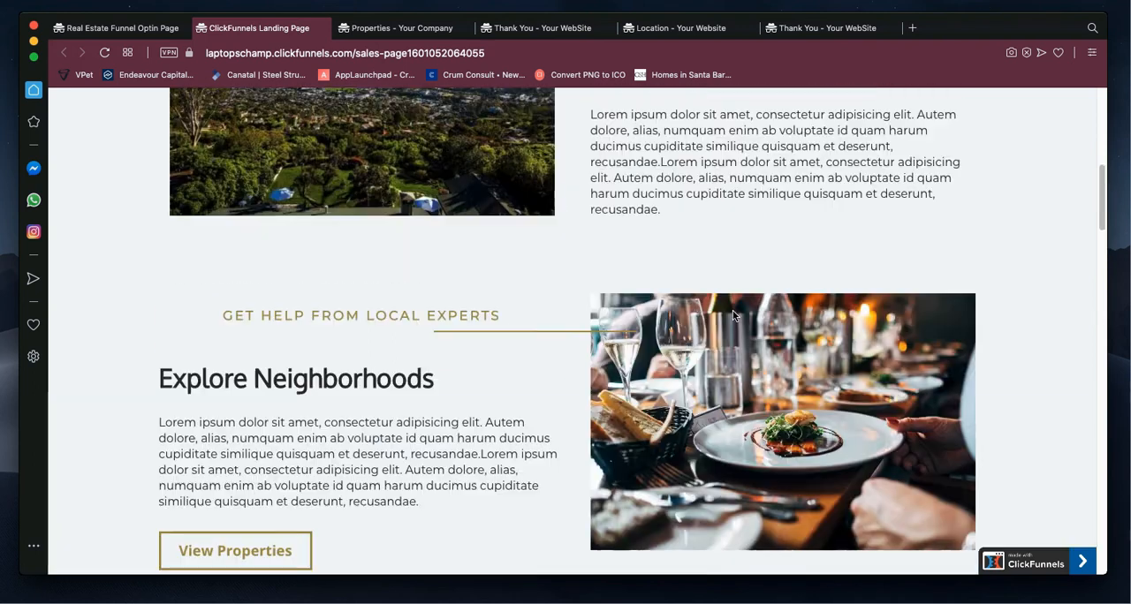
scroll(733, 318, down, 2)
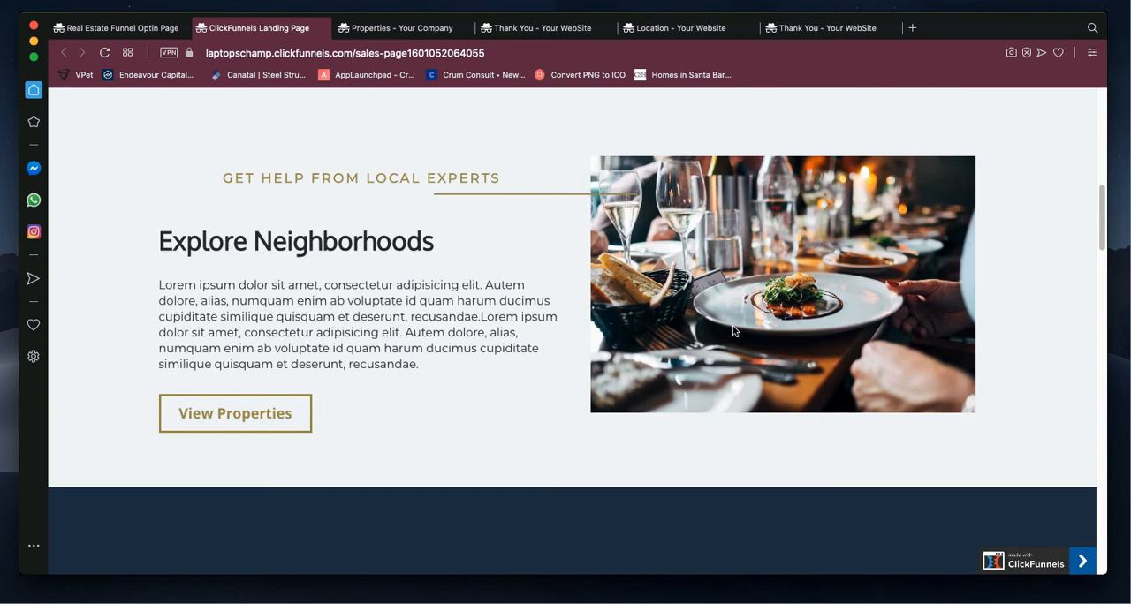
scroll(734, 329, up, 1)
scroll(733, 329, up, 1)
scroll(733, 329, up, 2)
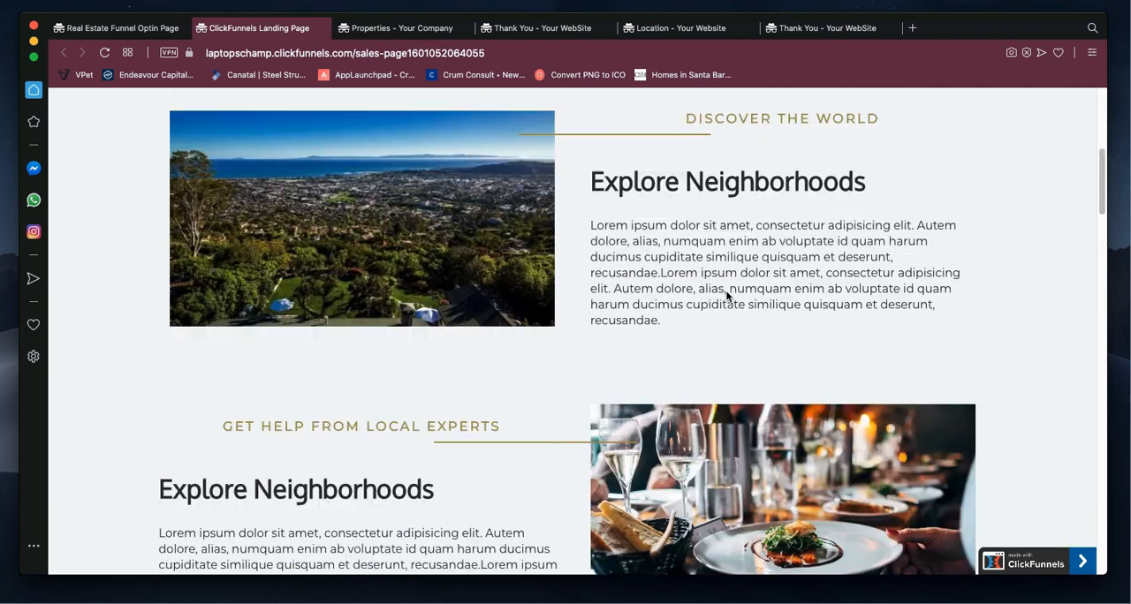
scroll(725, 301, down, 5)
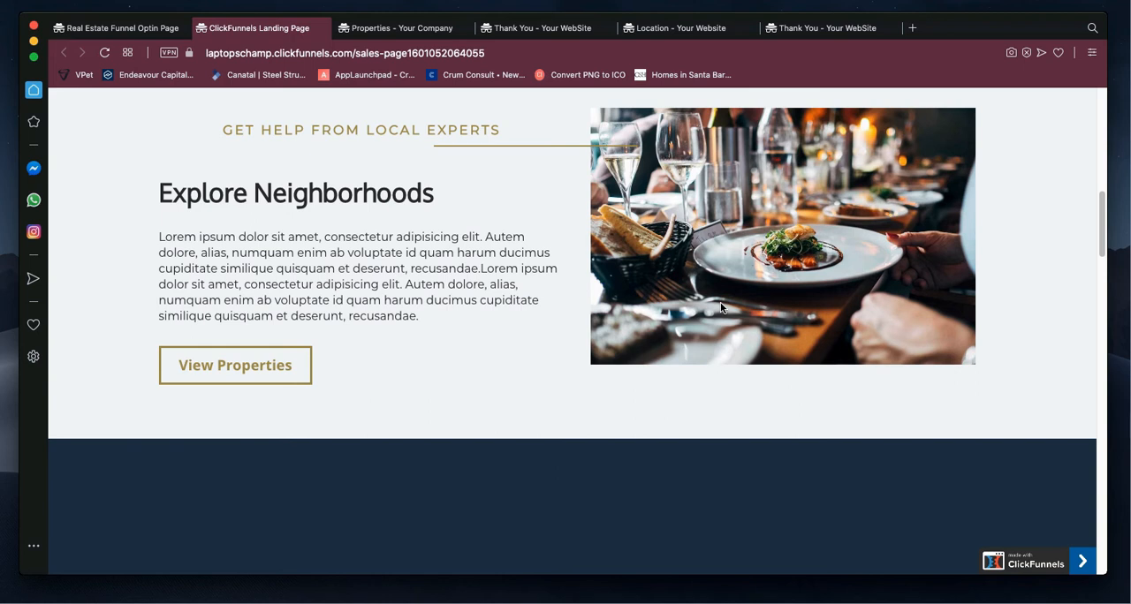
Step: Examine the service statement section and the Why Choose Us section, highlighting the latter's heading and first paragraph
scroll(721, 307, down, 4)
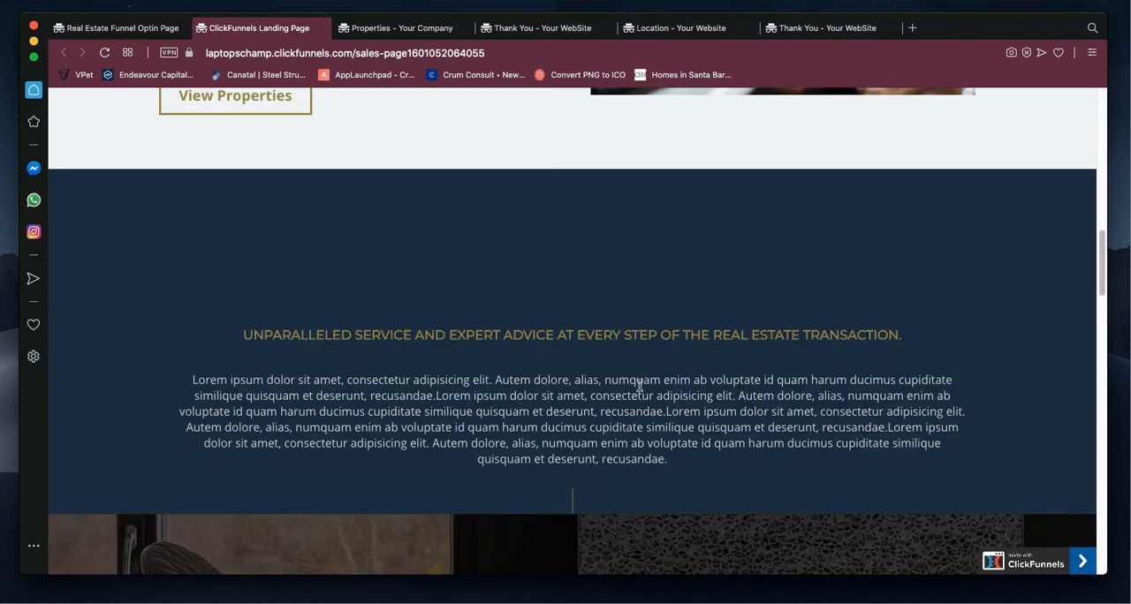
scroll(619, 424, down, 3)
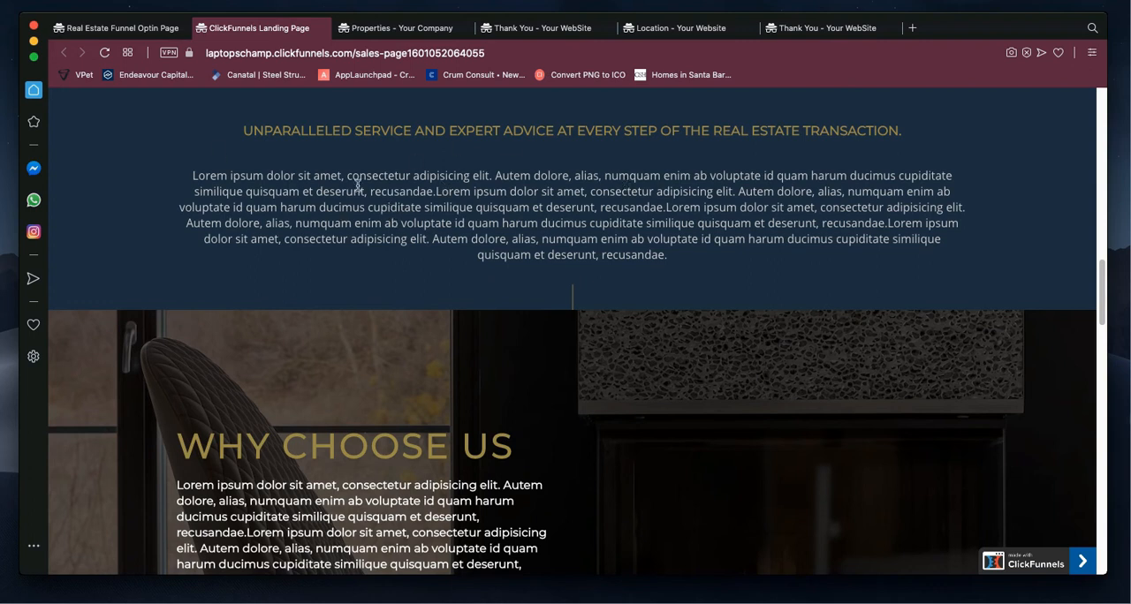
scroll(526, 265, up, 4)
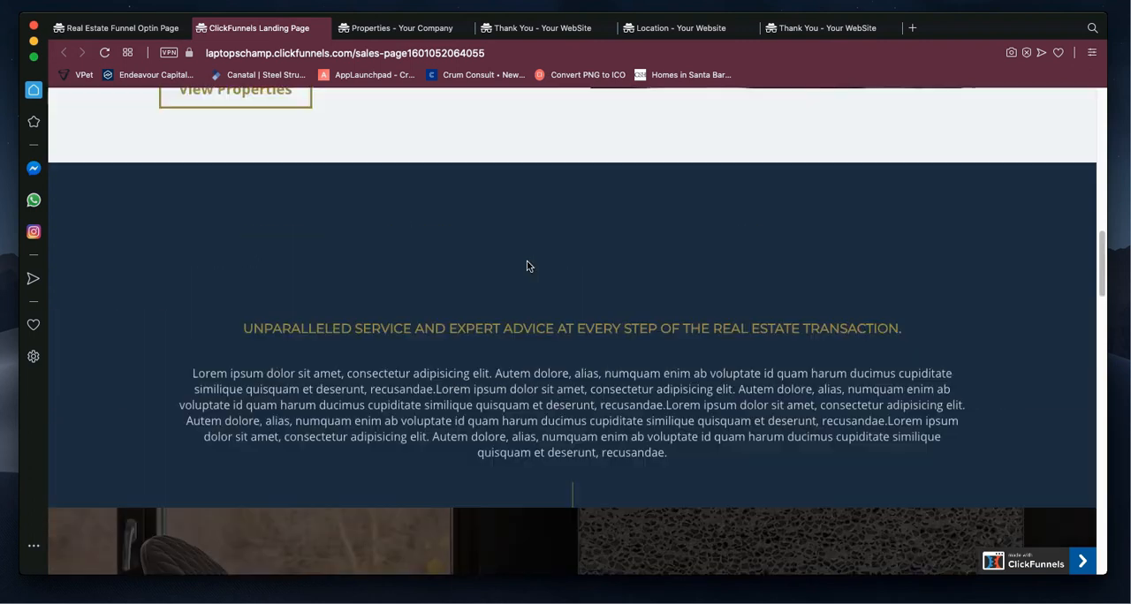
scroll(527, 266, down, 5)
scroll(527, 266, down, 7)
scroll(434, 222, up, 6)
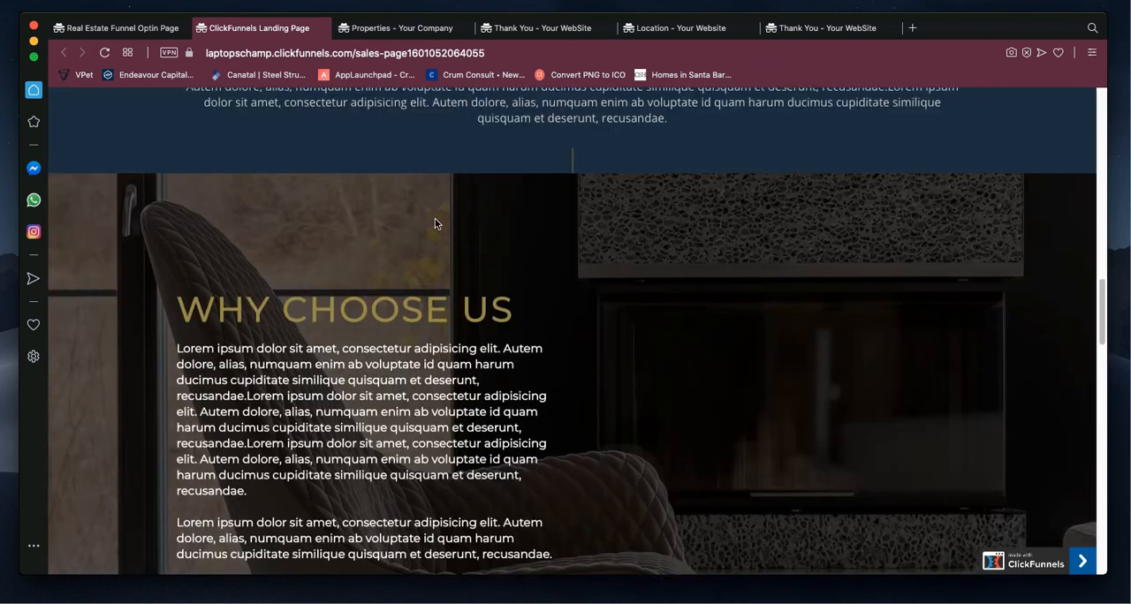
drag(532, 314, 229, 298)
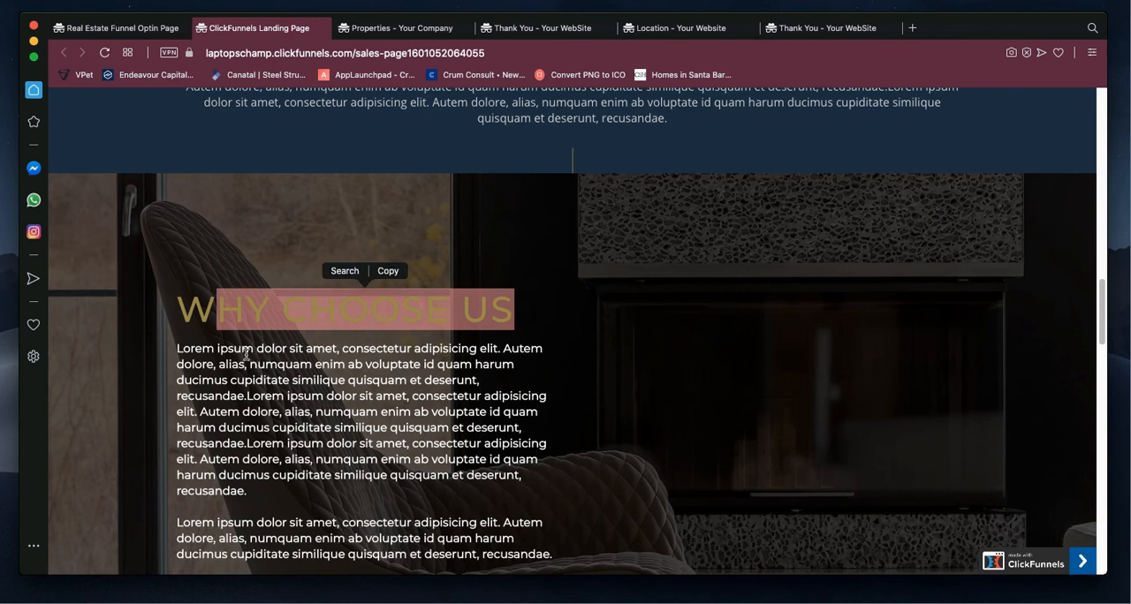
drag(176, 348, 521, 499)
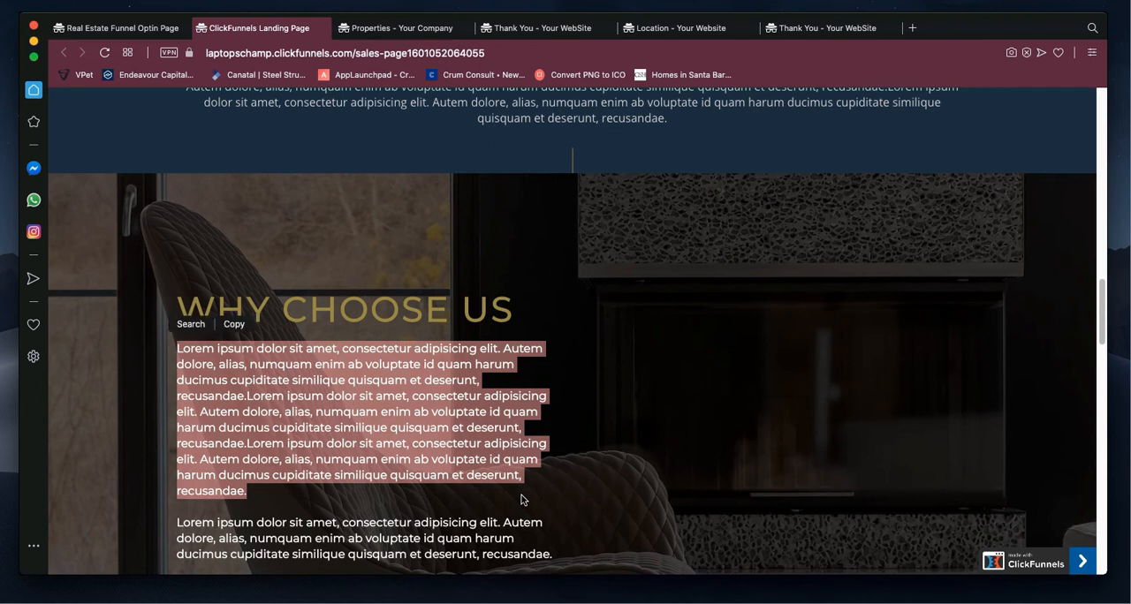
Step: Examine the Featured Areas section, including its London and New York banners and the link to all featured areas
scroll(523, 495, down, 10)
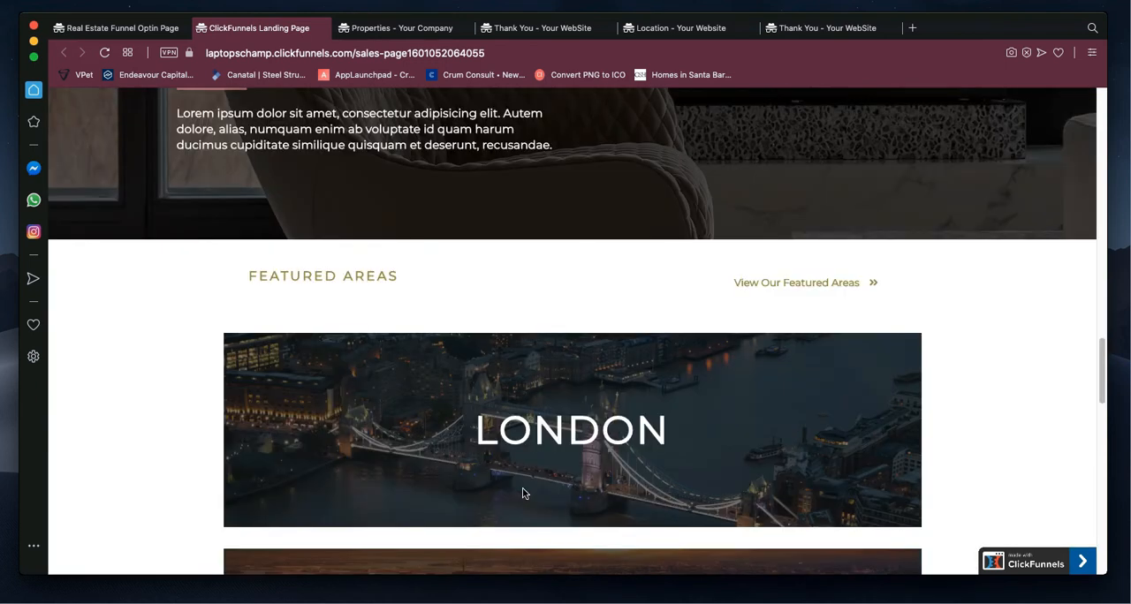
scroll(631, 432, up, 3)
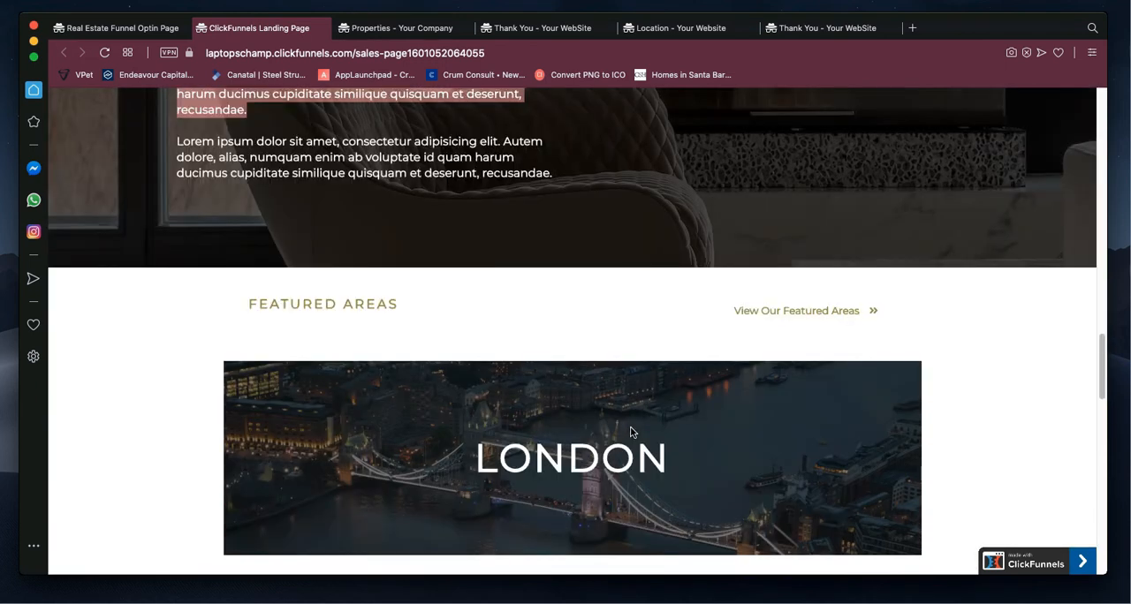
scroll(631, 432, down, 1)
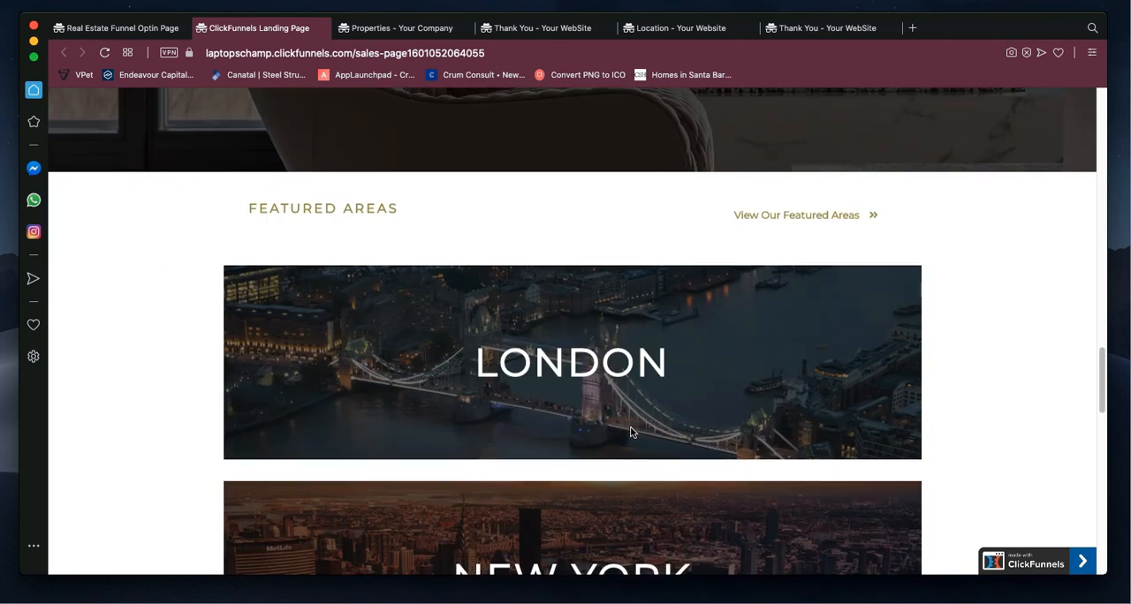
scroll(631, 432, down, 1)
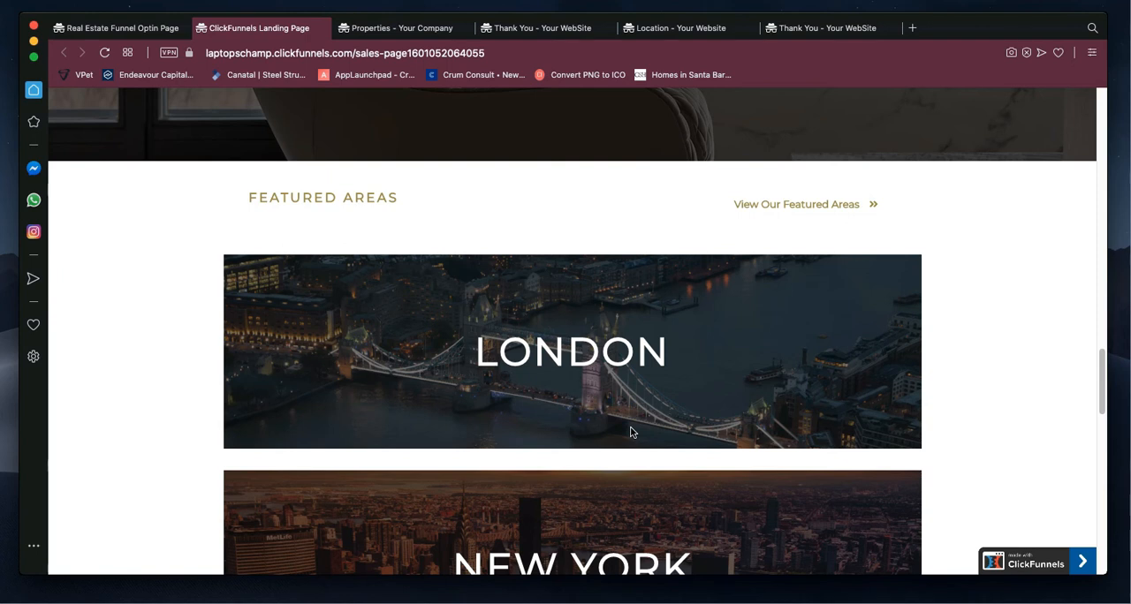
scroll(835, 412, down, 3)
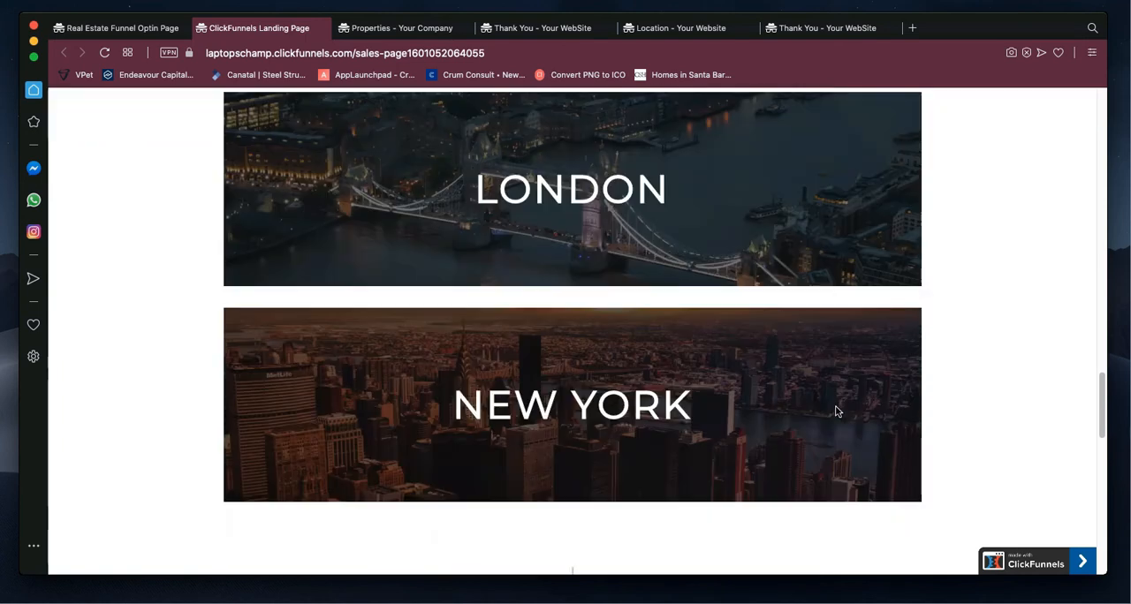
scroll(838, 409, up, 2)
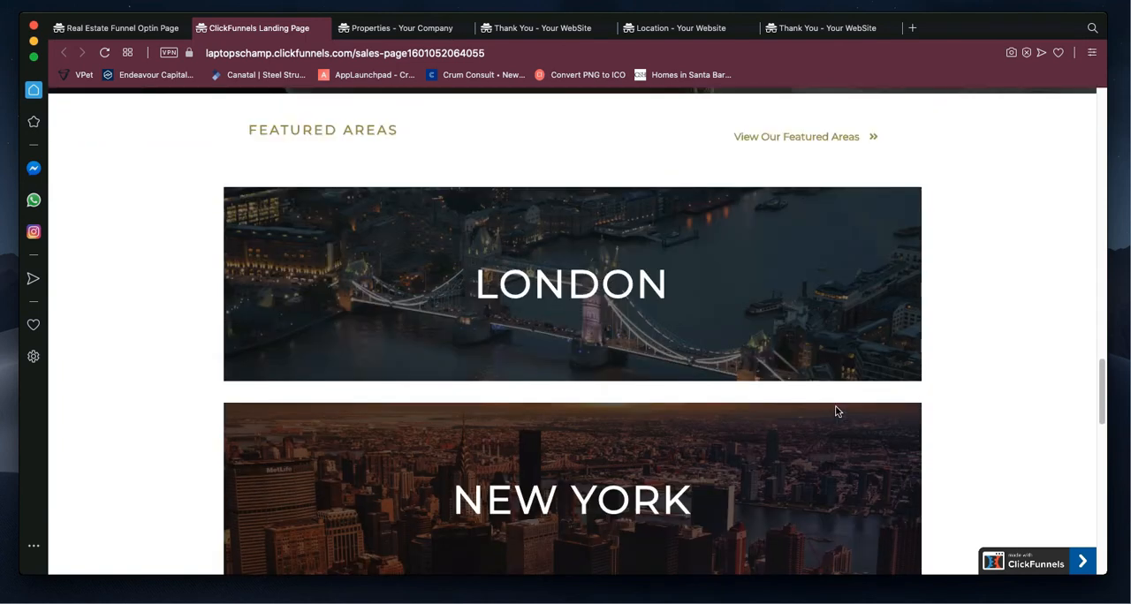
scroll(838, 411, down, 1)
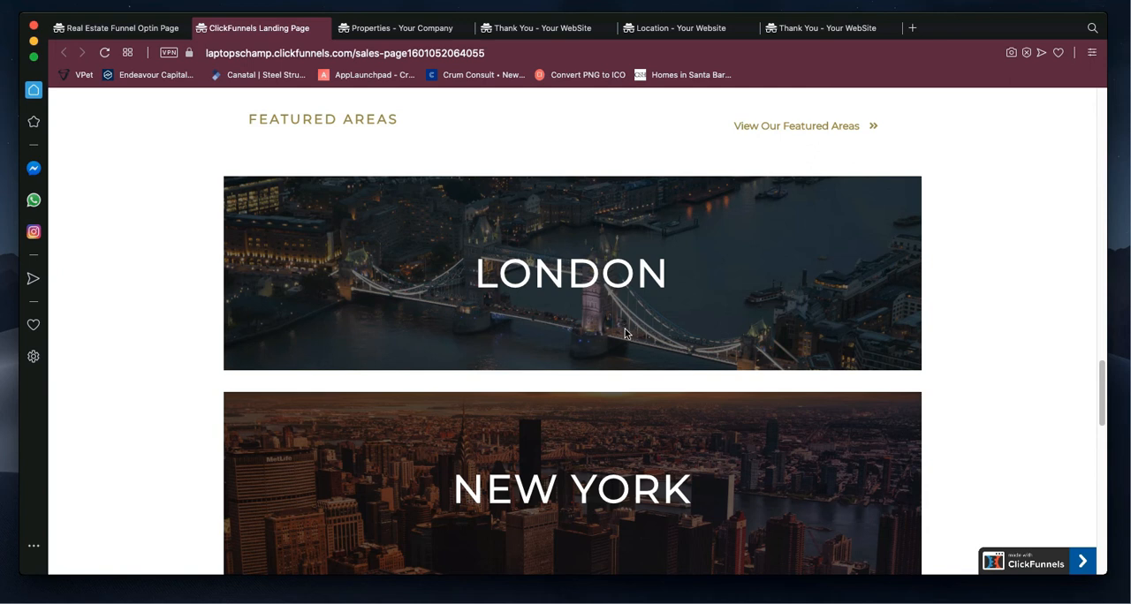
scroll(624, 333, down, 1)
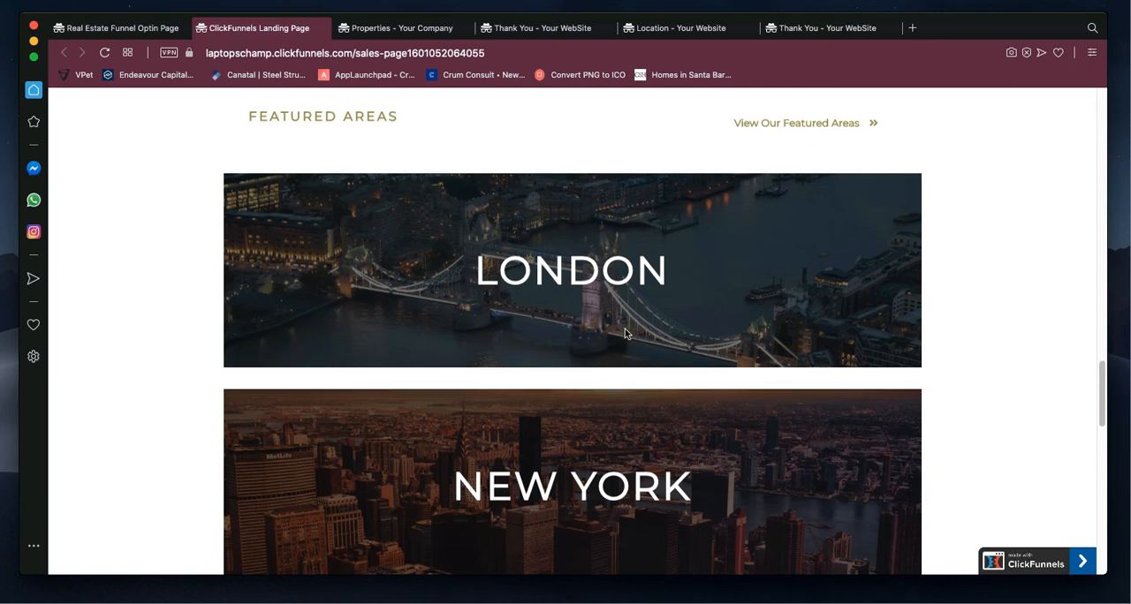
scroll(624, 334, down, 2)
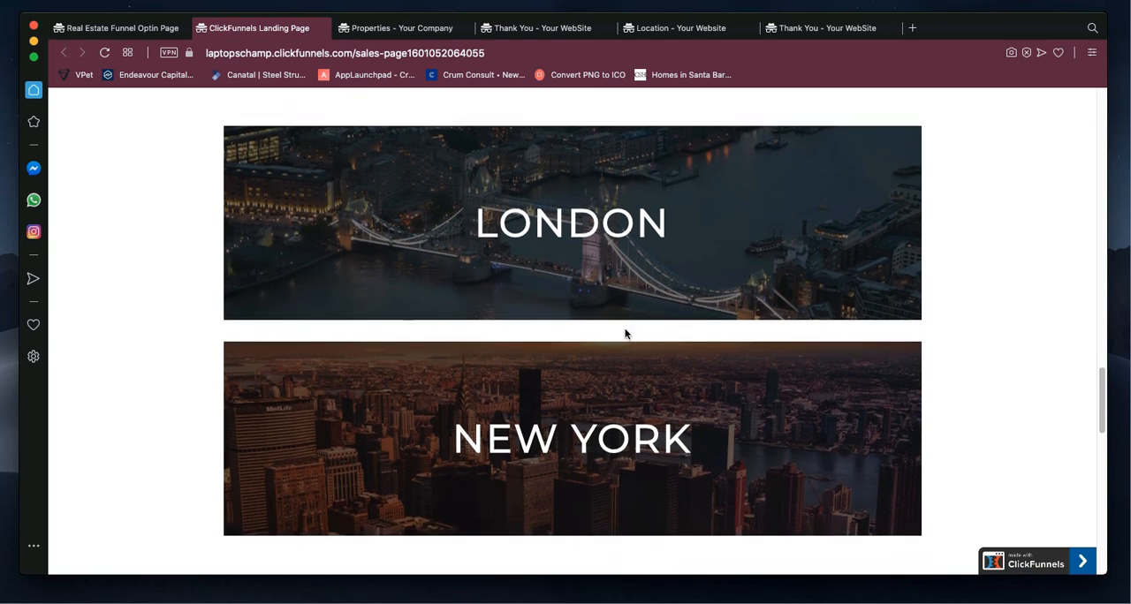
scroll(624, 333, down, 2)
scroll(625, 329, up, 5)
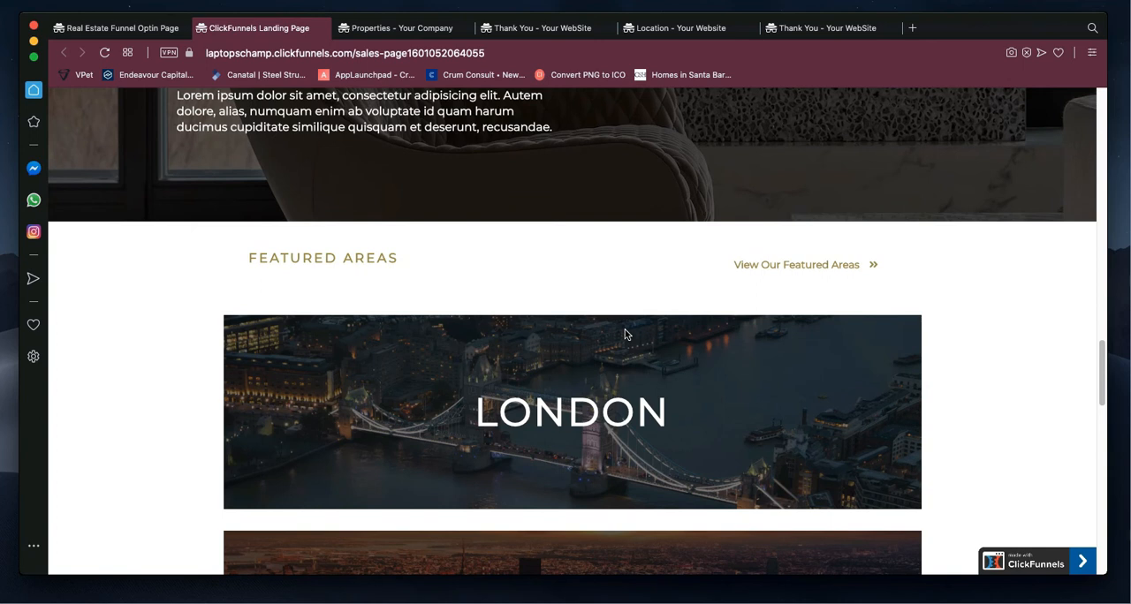
scroll(626, 335, down, 3)
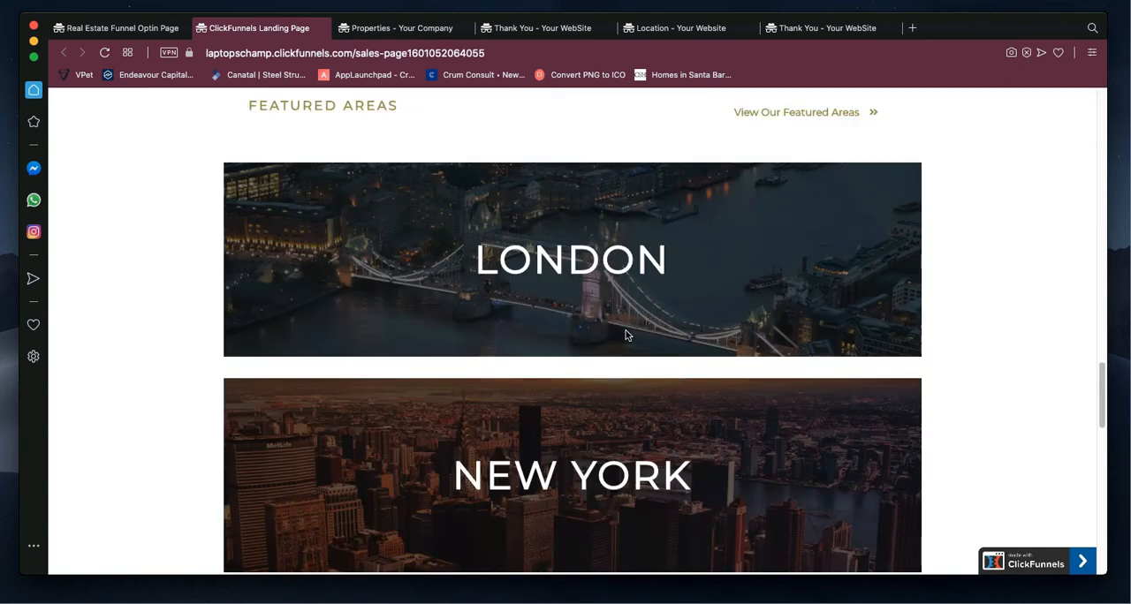
scroll(625, 334, up, 1)
scroll(625, 331, down, 1)
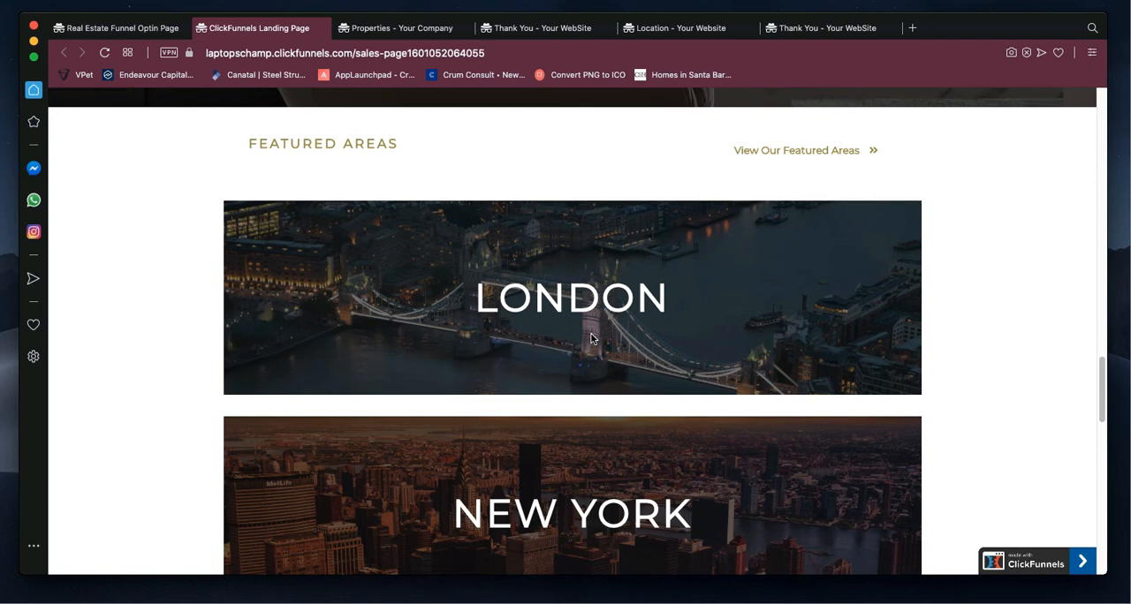
Step: Review the Featured Properties, Testimonials and footer sections, including the brand name in the copyright line, and look back over the preceding sections
scroll(696, 364, down, 5)
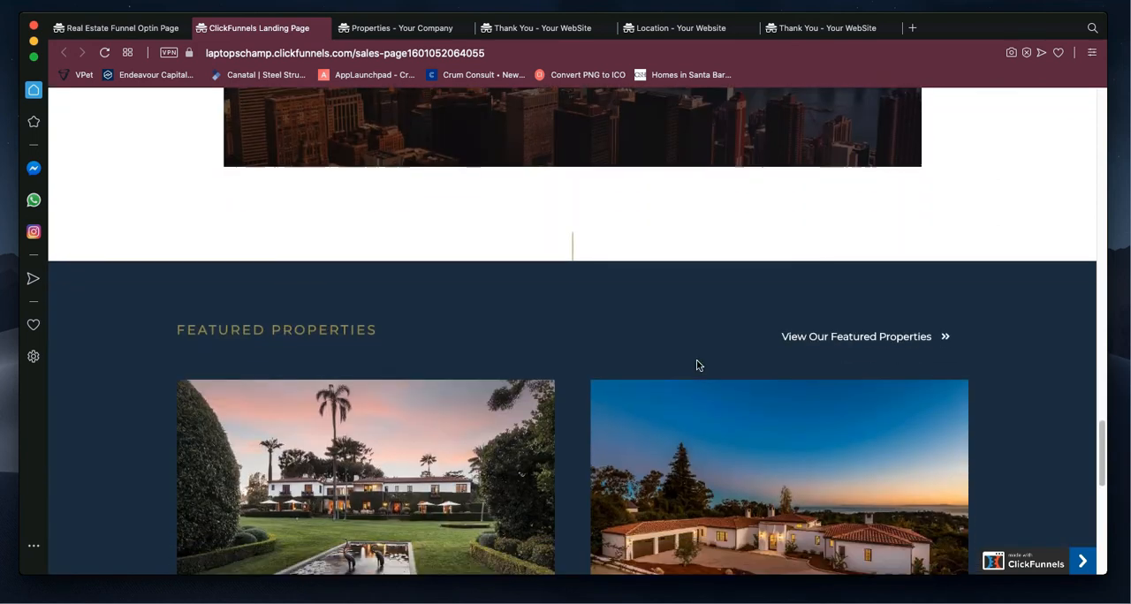
scroll(696, 364, down, 2)
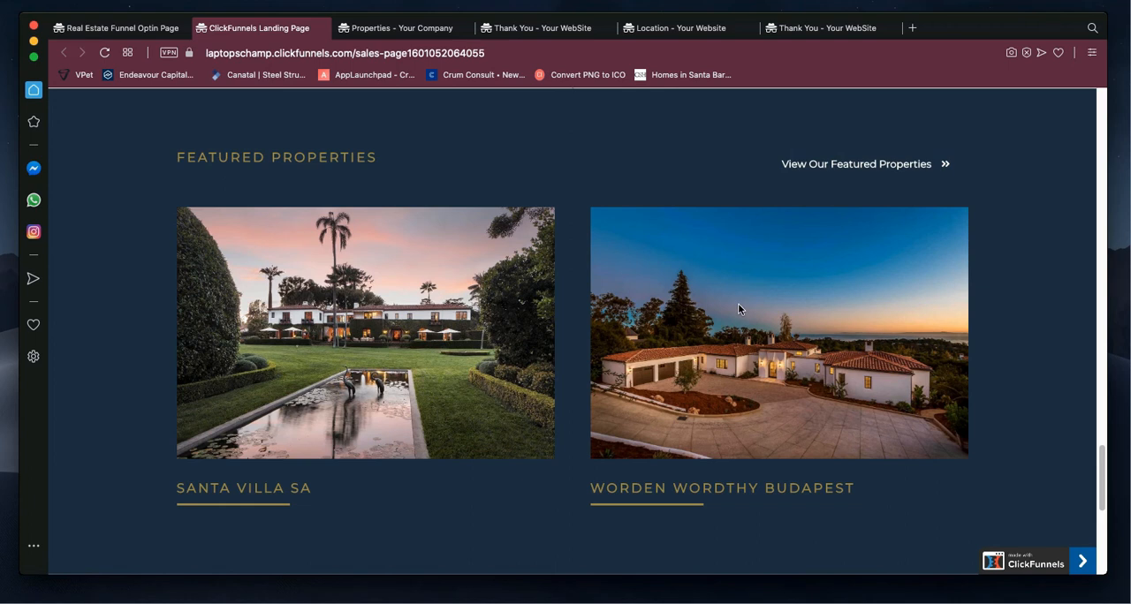
scroll(738, 305, down, 5)
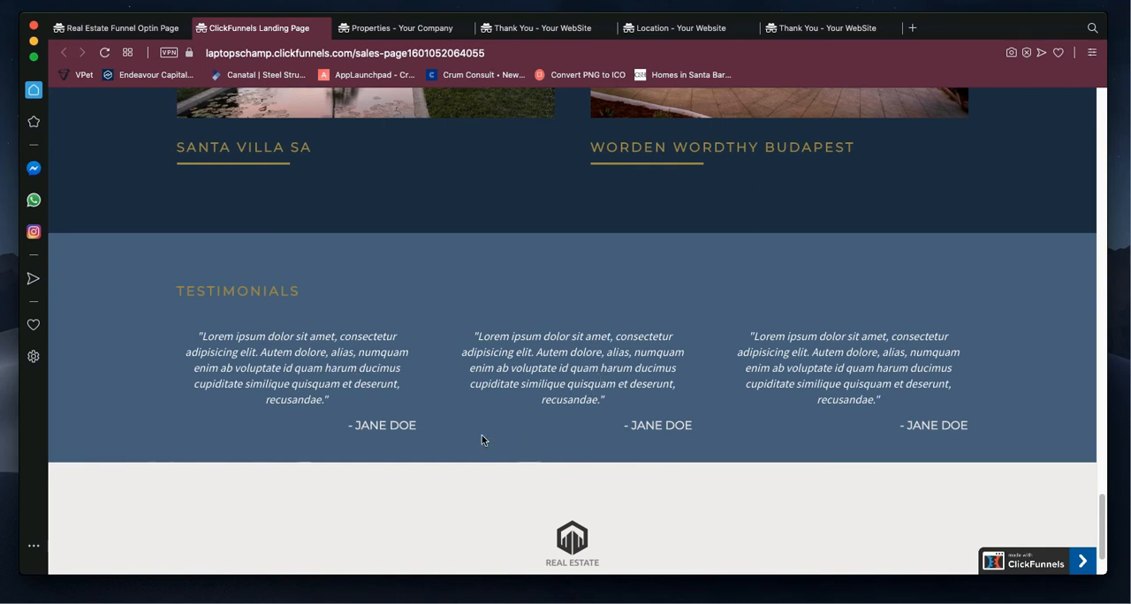
scroll(676, 419, down, 2)
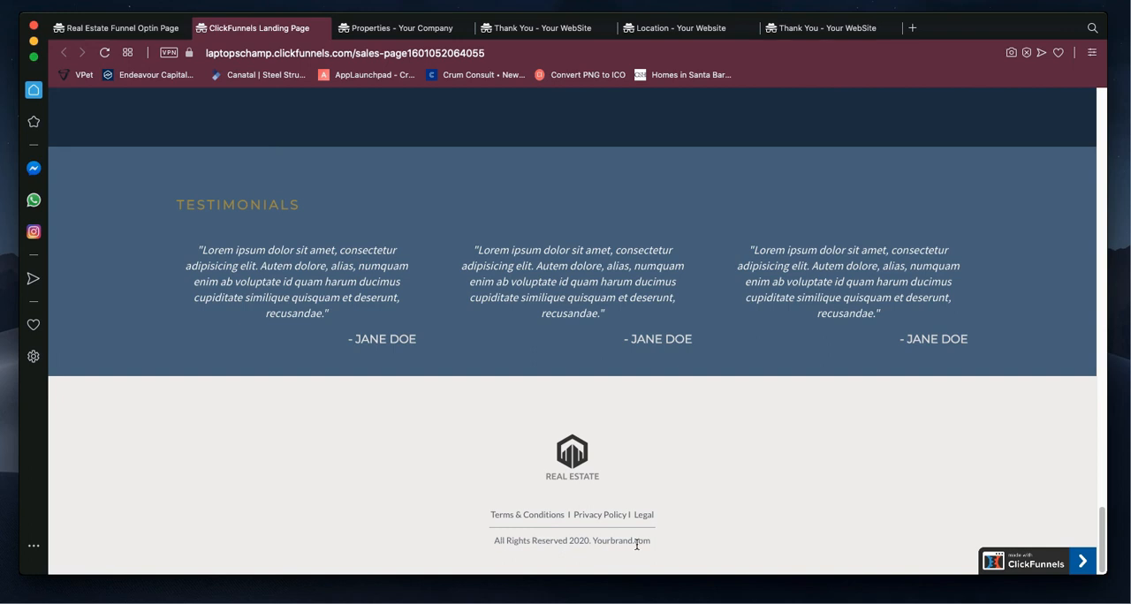
drag(645, 540, 593, 541)
scroll(628, 437, up, 10)
scroll(628, 437, up, 8)
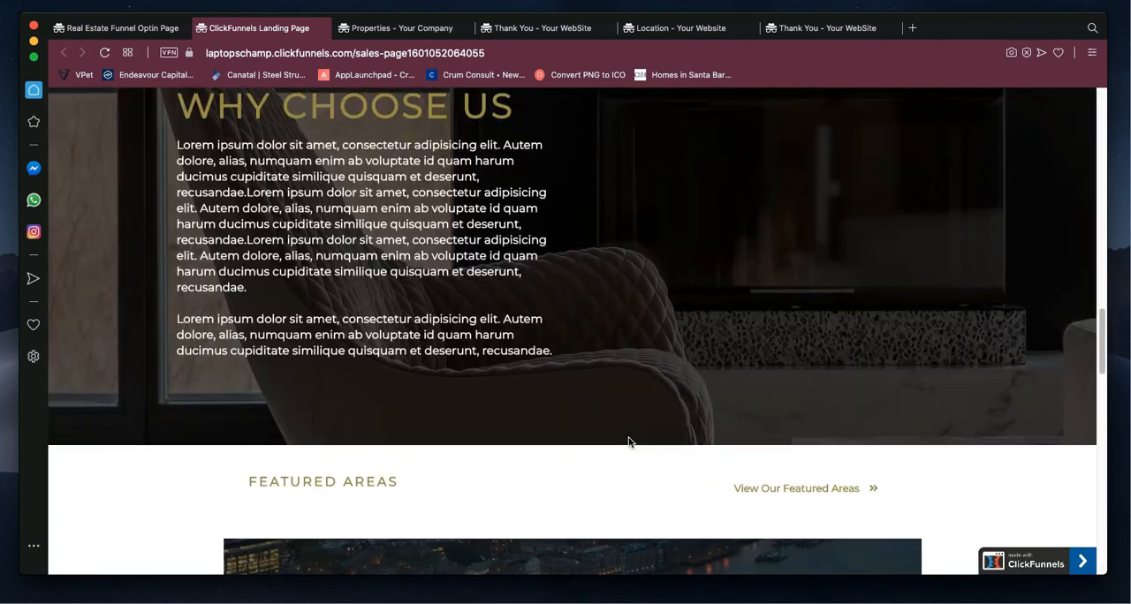
scroll(628, 437, down, 7)
scroll(628, 437, down, 5)
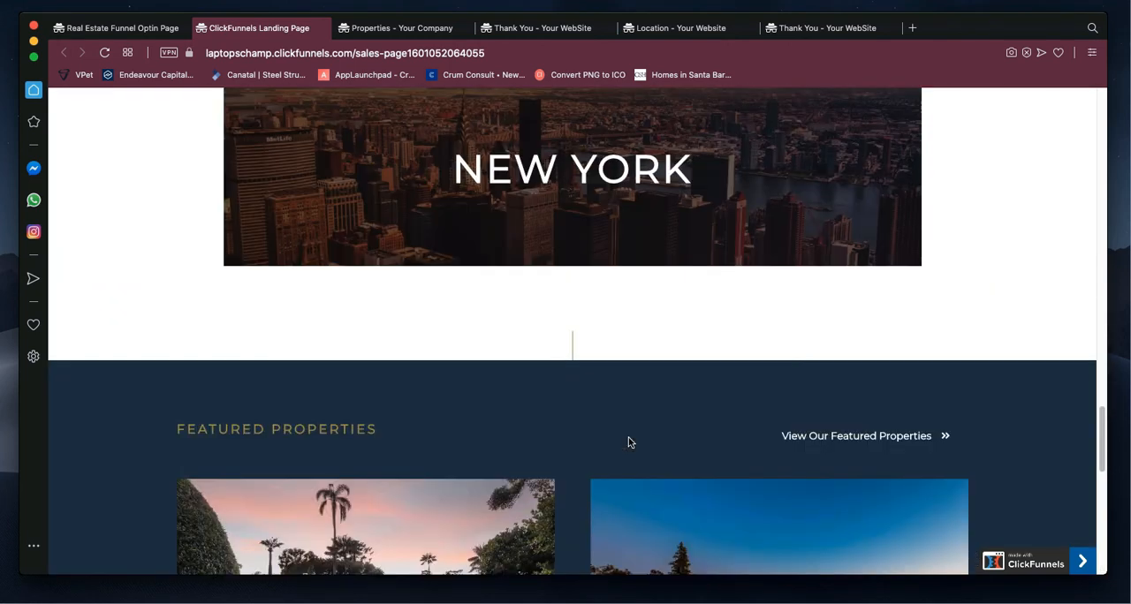
scroll(628, 439, up, 1)
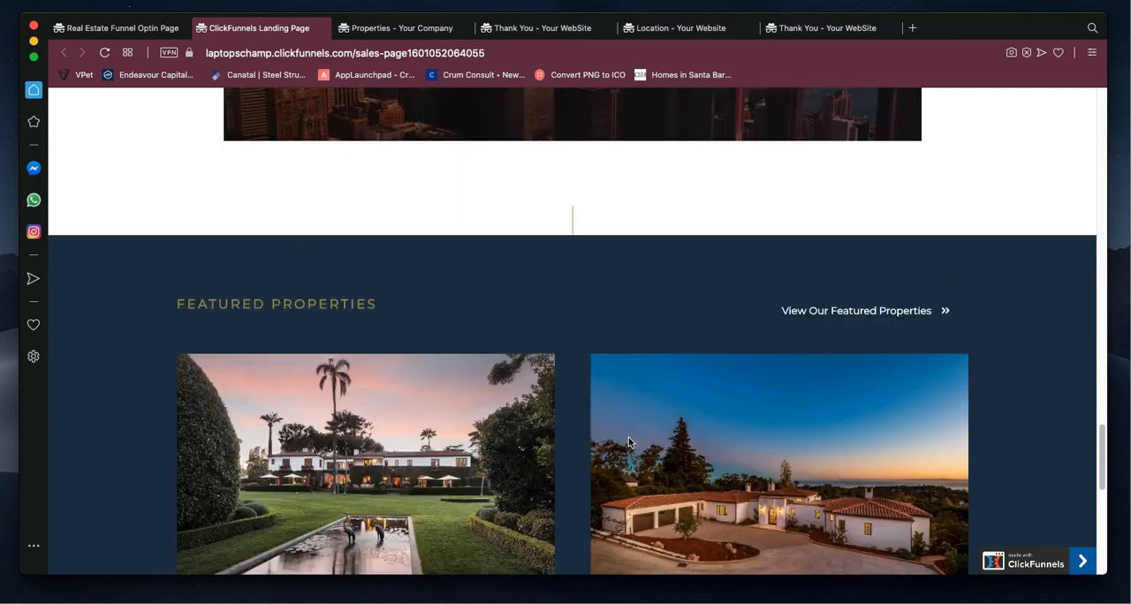
Step: View the featured properties listing page and examine its brand name header and the Maldives and Chicago property banners
scroll(628, 439, down, 1)
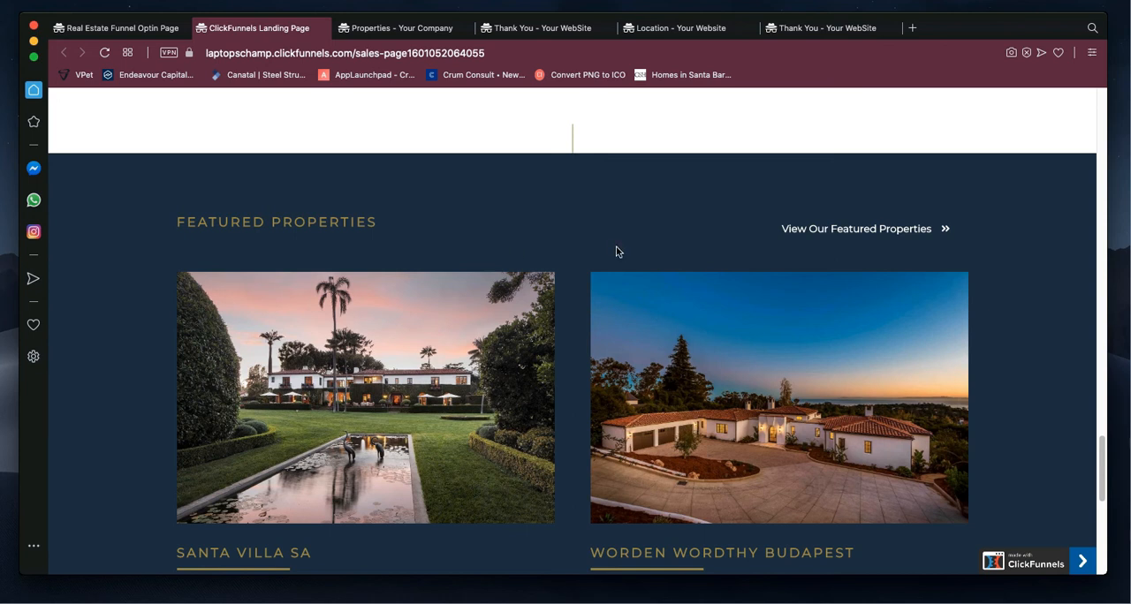
click(831, 231)
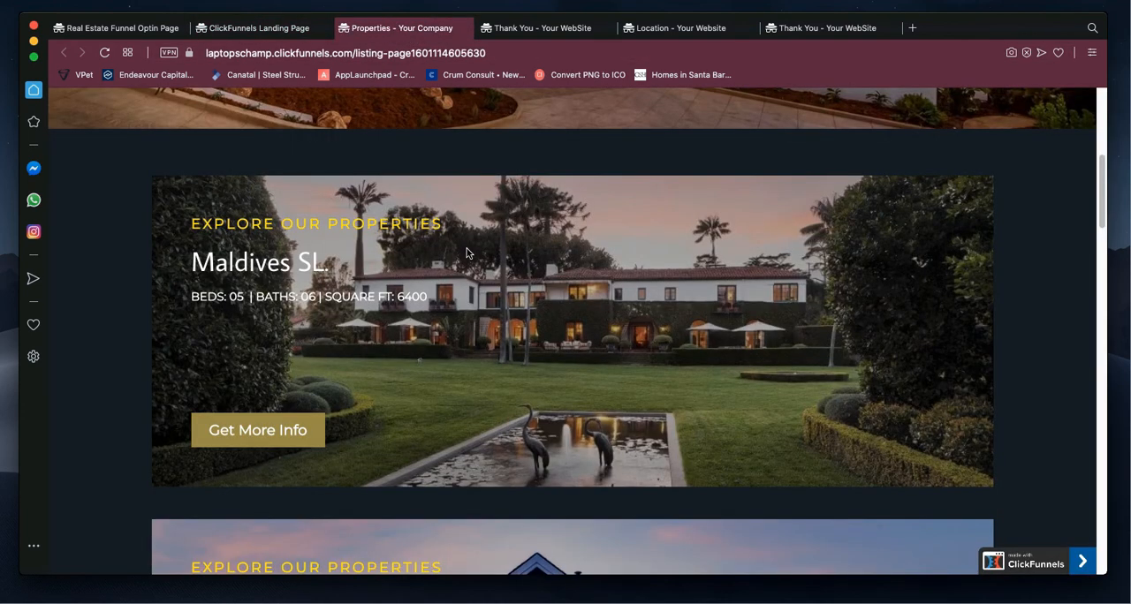
scroll(467, 253, up, 5)
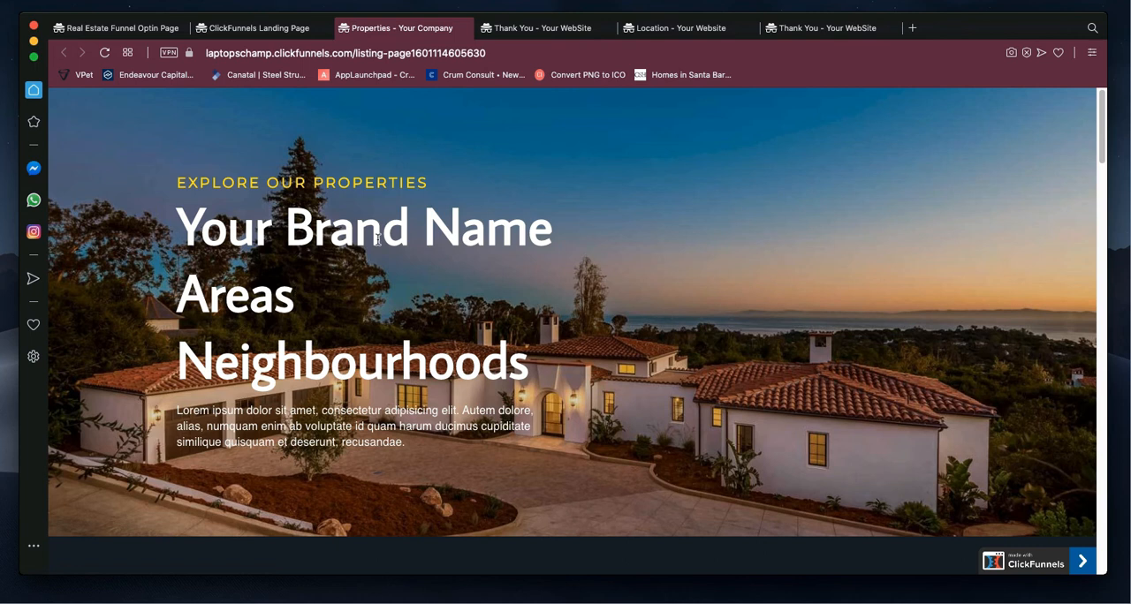
scroll(360, 455, down, 5)
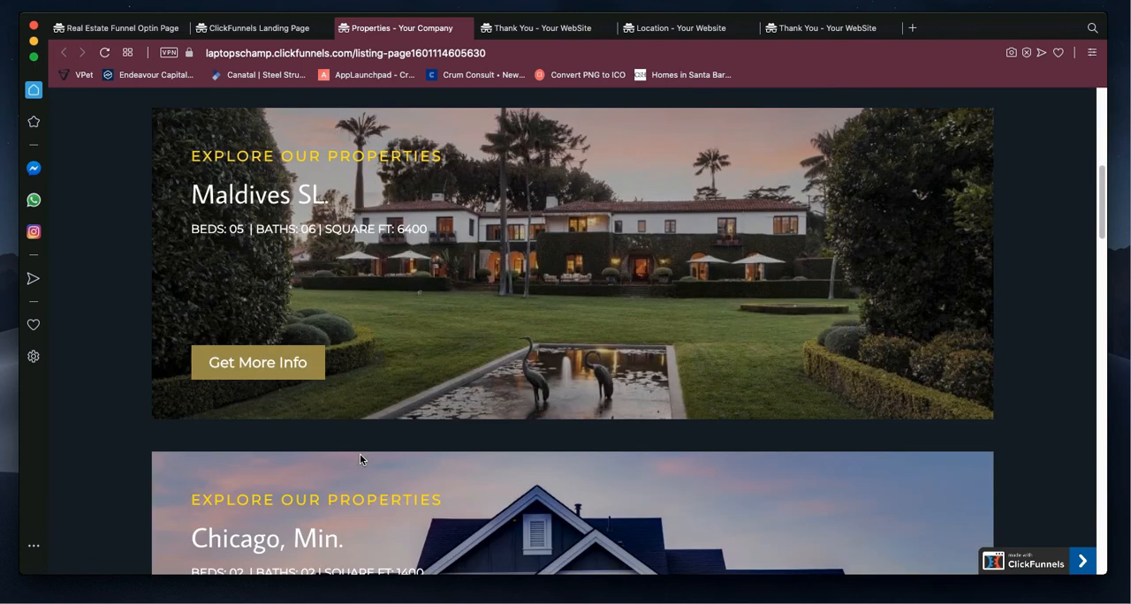
scroll(360, 457, up, 2)
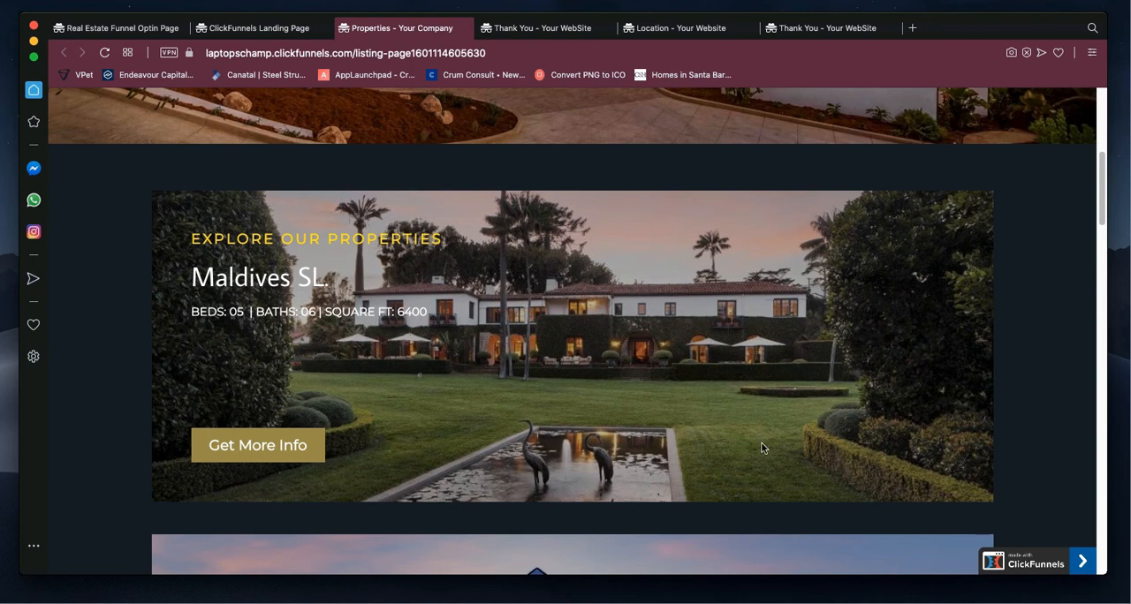
scroll(629, 359, down, 3)
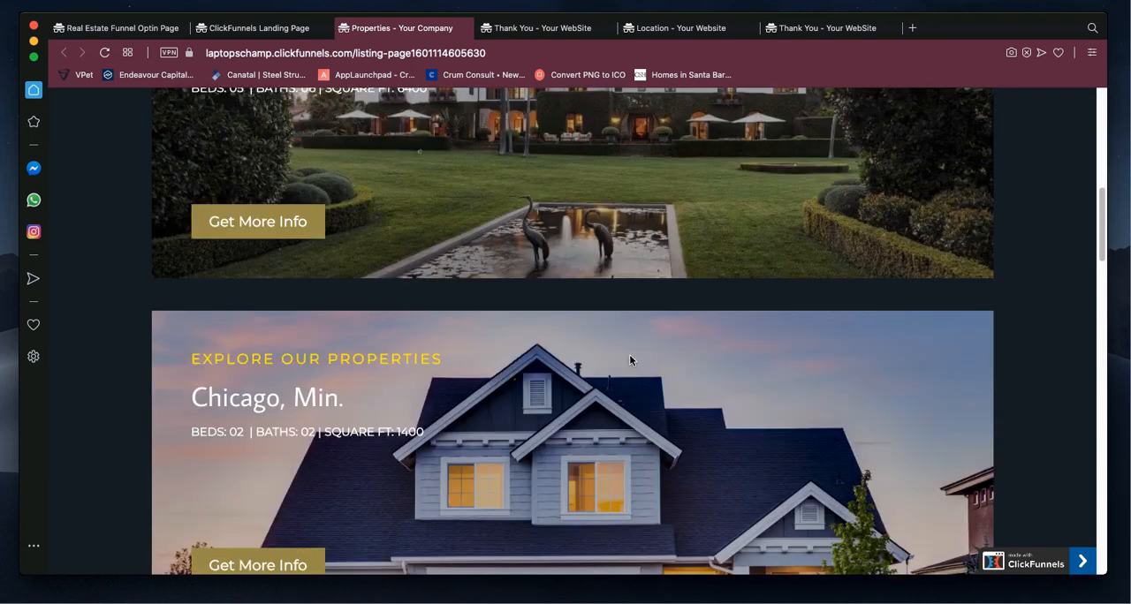
scroll(629, 360, down, 2)
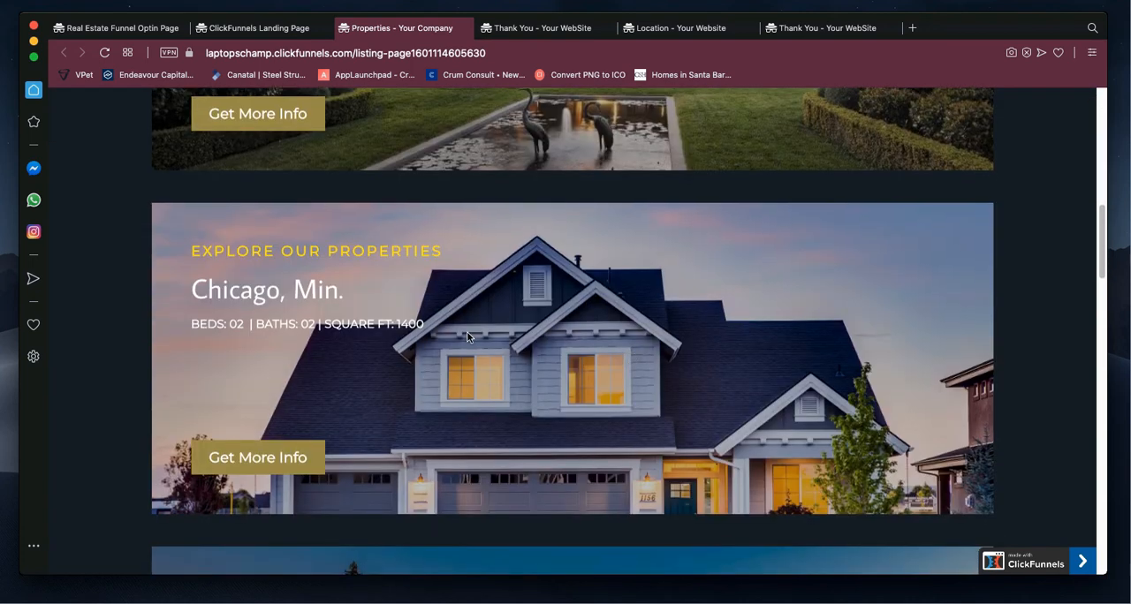
scroll(468, 331, up, 8)
scroll(470, 334, down, 5)
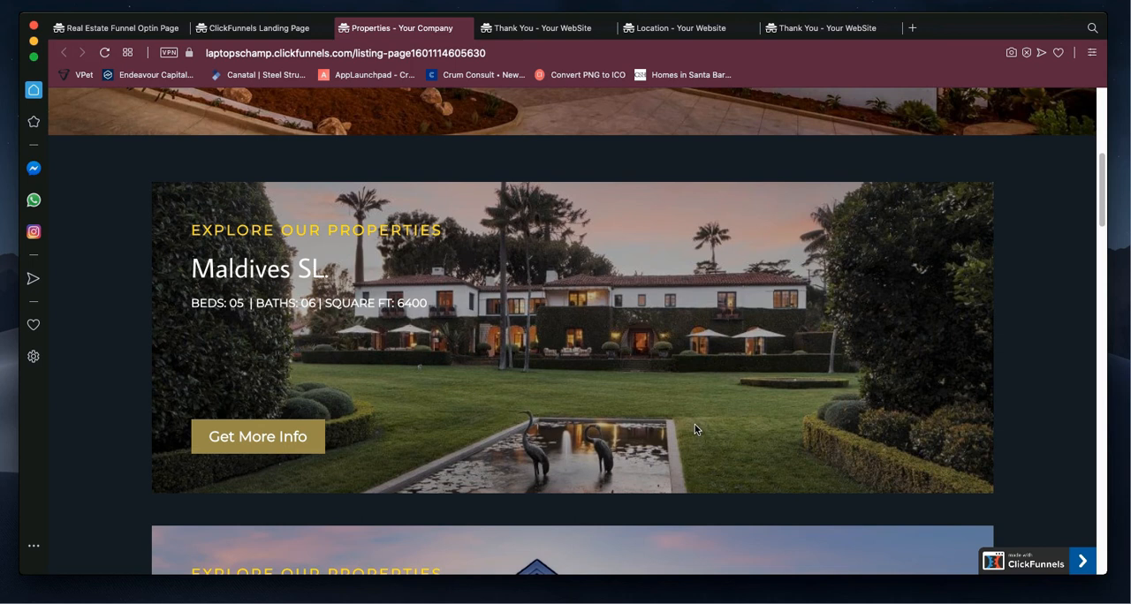
scroll(695, 429, up, 1)
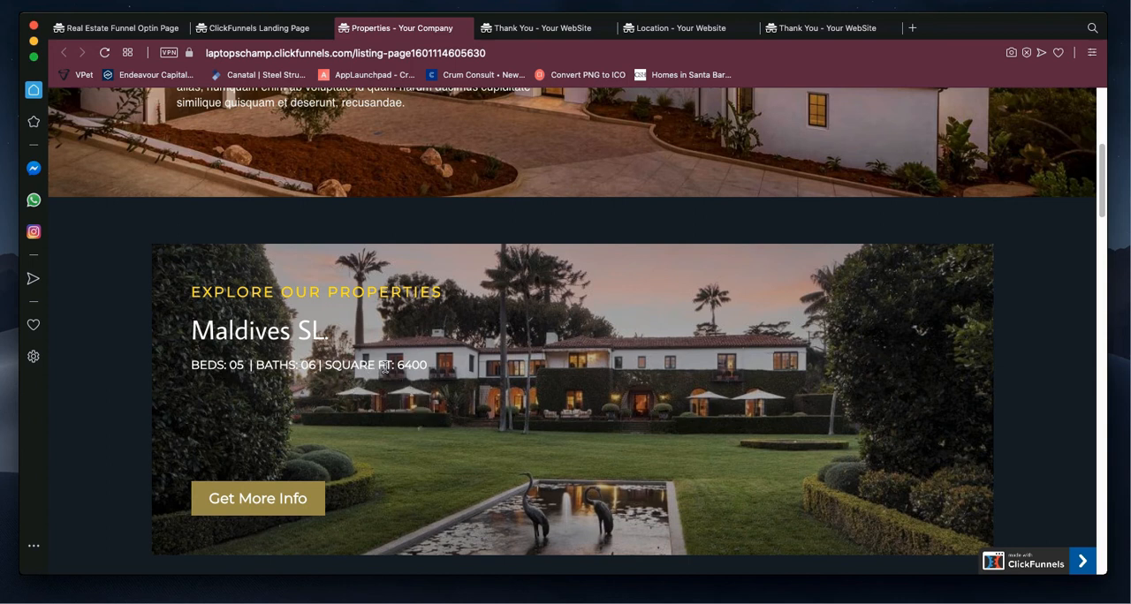
scroll(463, 379, down, 2)
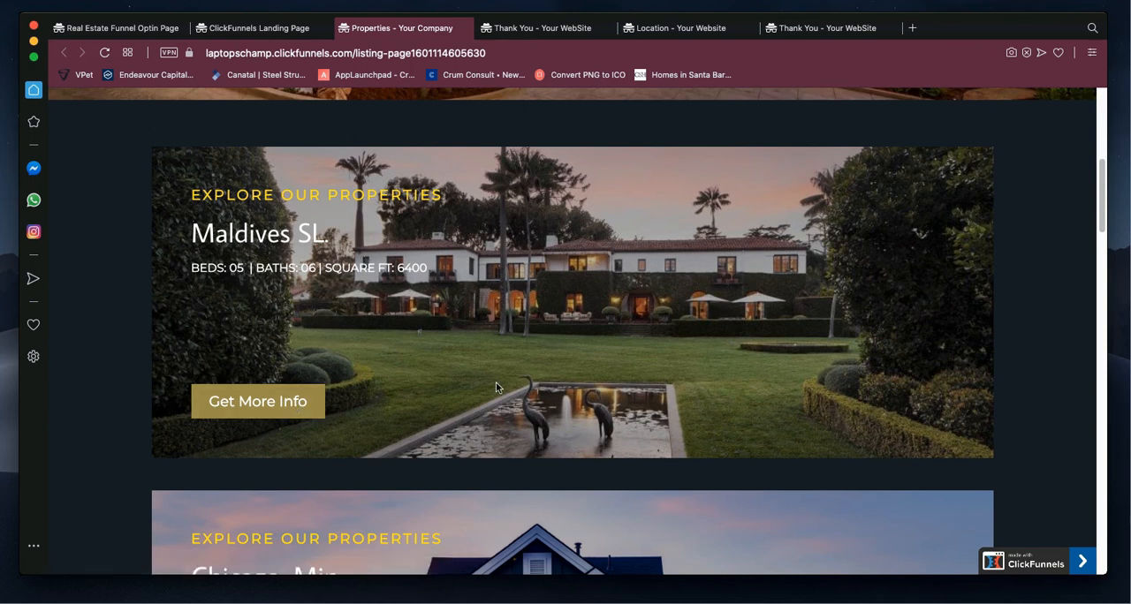
Step: Follow the Maldives listing's Get More Info link to the contact form and highlight the phone number and email address there
click(270, 408)
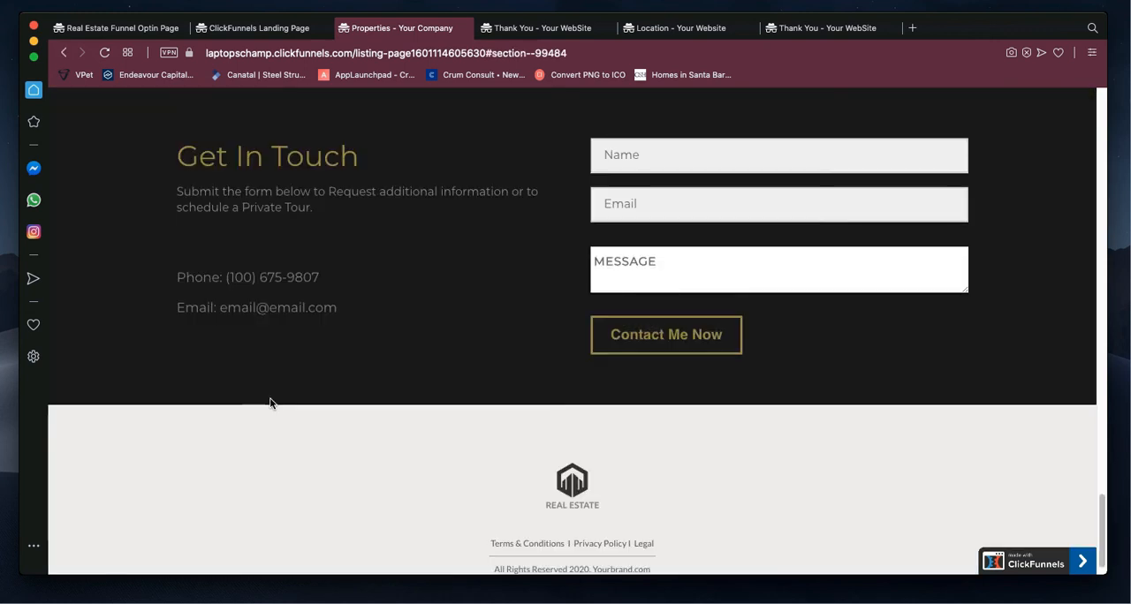
scroll(373, 351, up, 1)
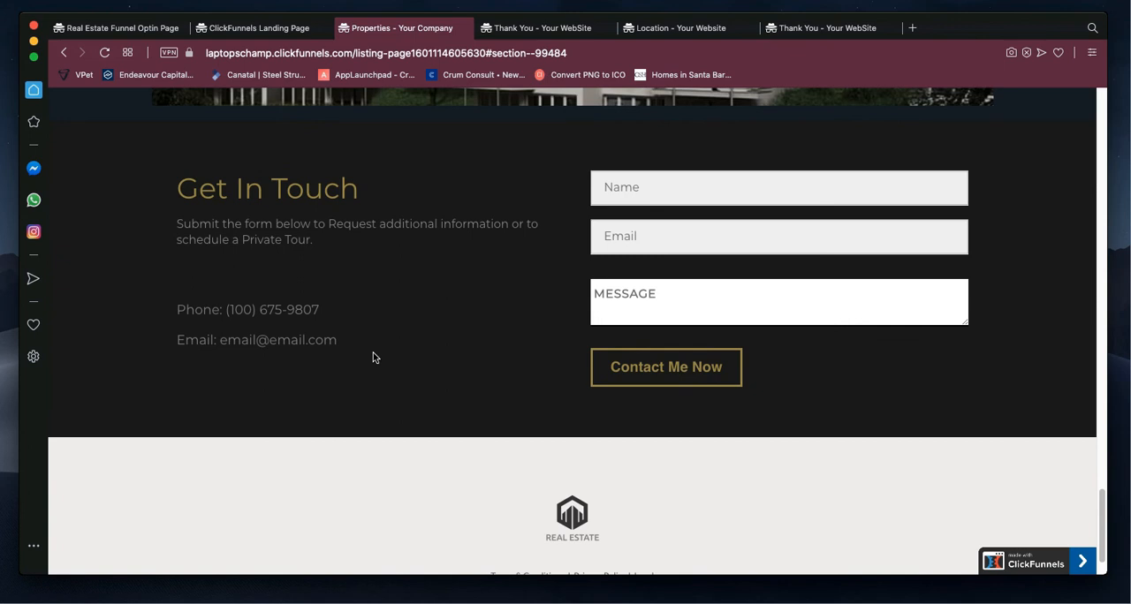
click(623, 187)
drag(323, 314, 223, 307)
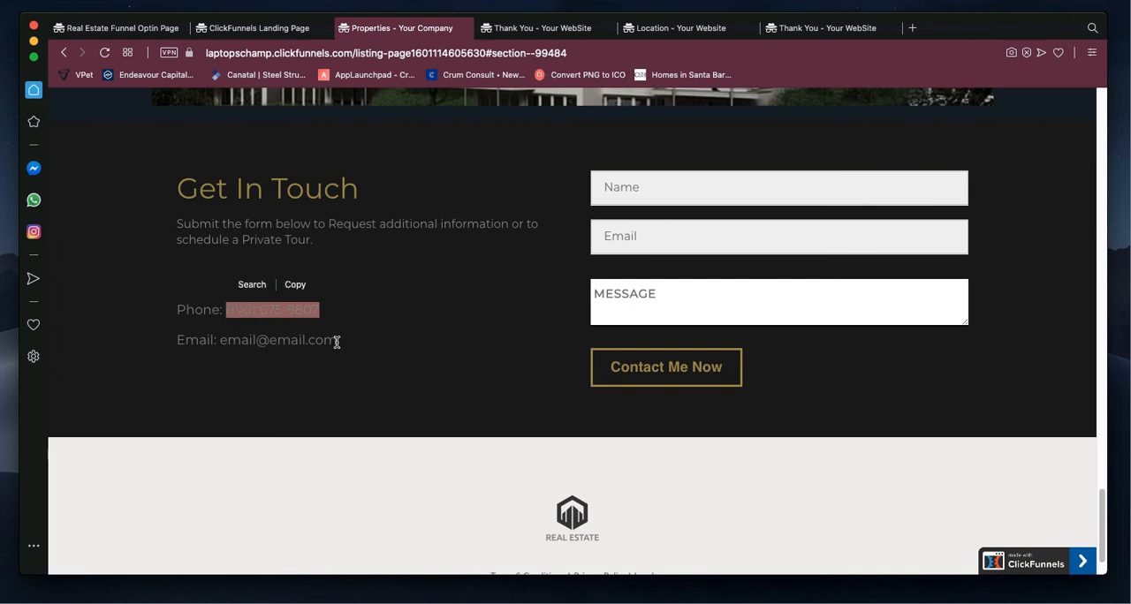
drag(336, 342, 235, 354)
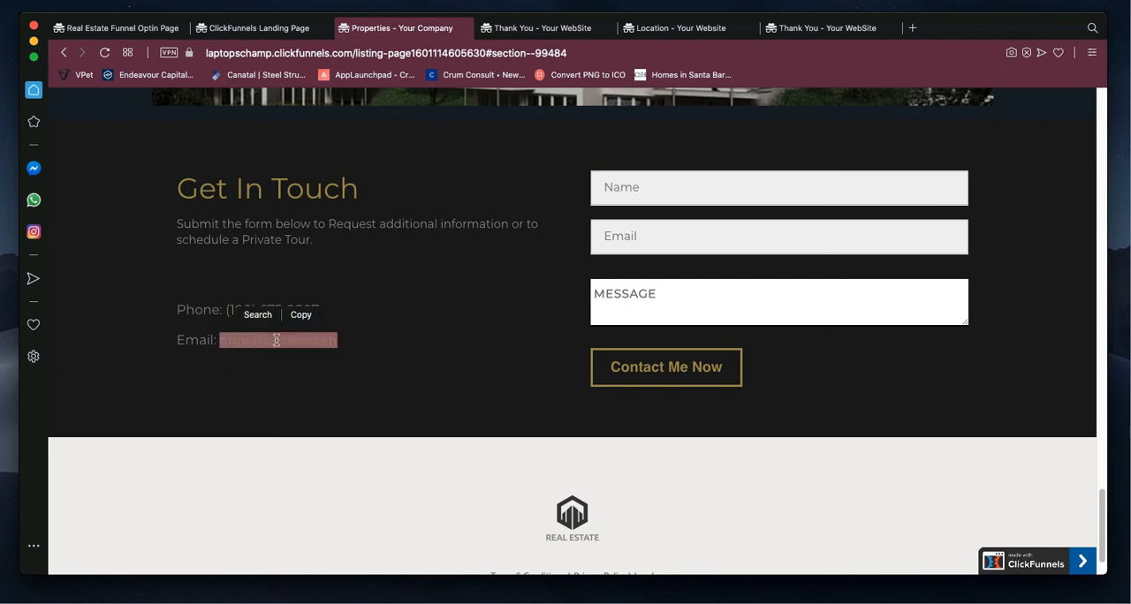
click(442, 430)
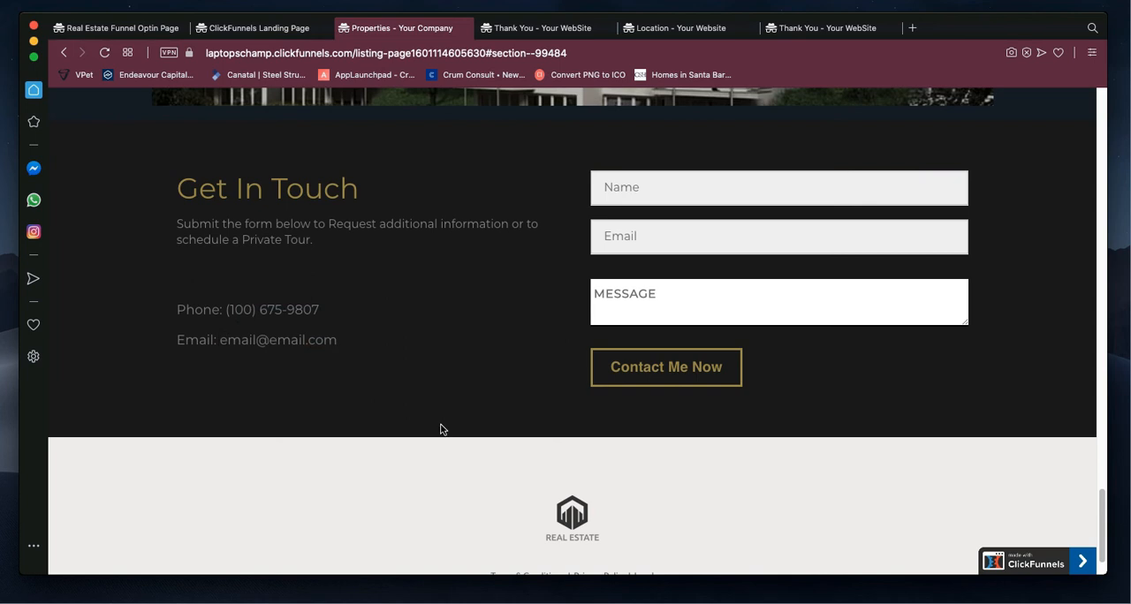
Step: Examine the listing page's footer and highlight the Get In Touch section's paragraph about requesting information or a private tour
scroll(544, 504, down, 2)
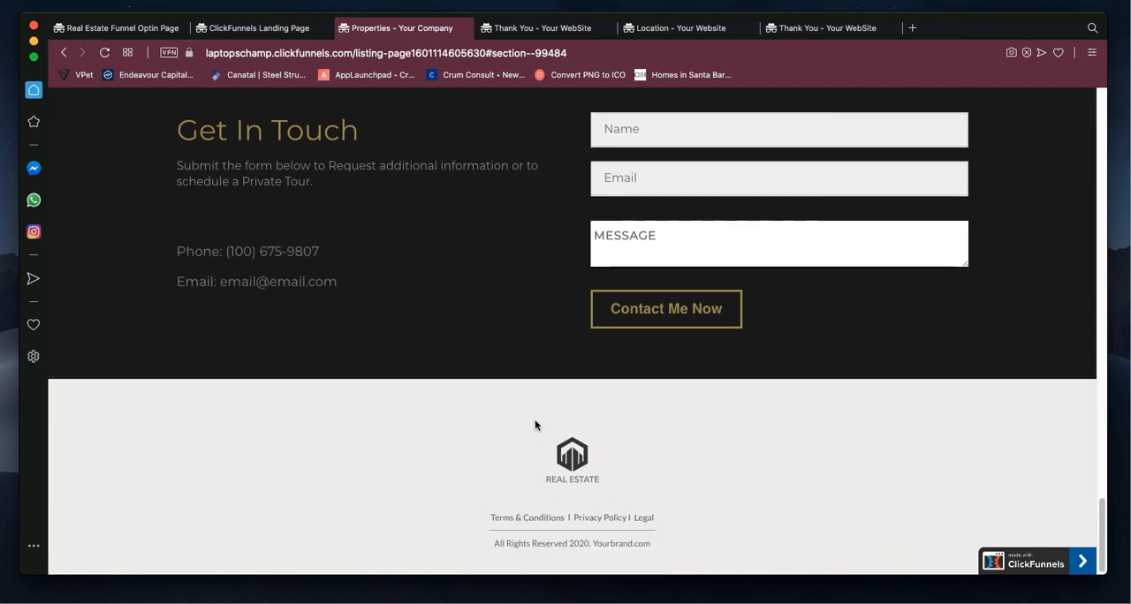
scroll(533, 424, up, 5)
drag(176, 412, 324, 435)
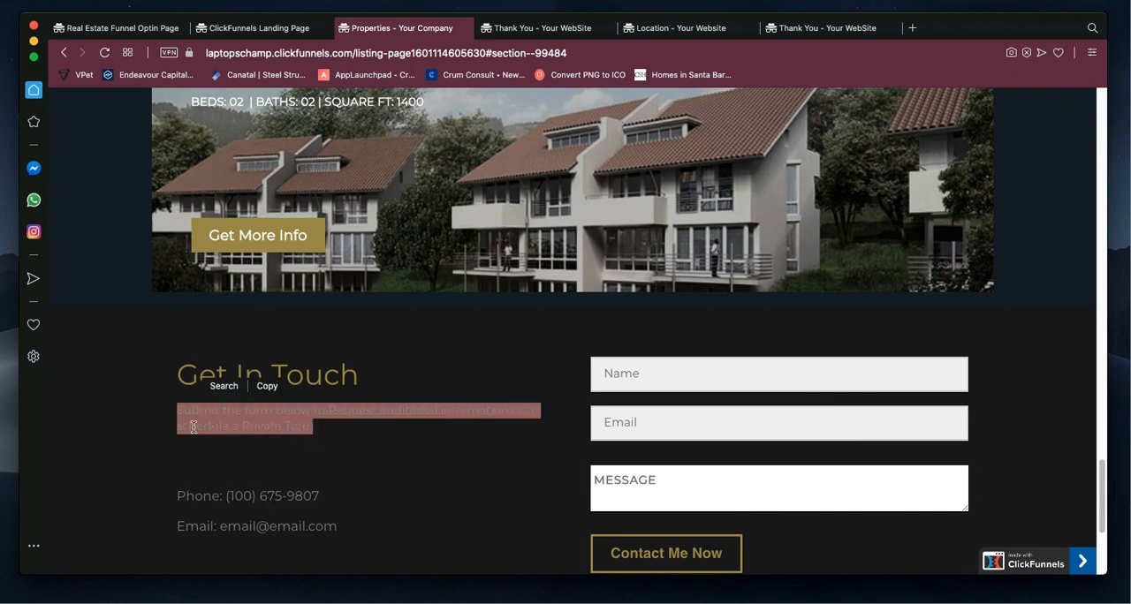
click(311, 432)
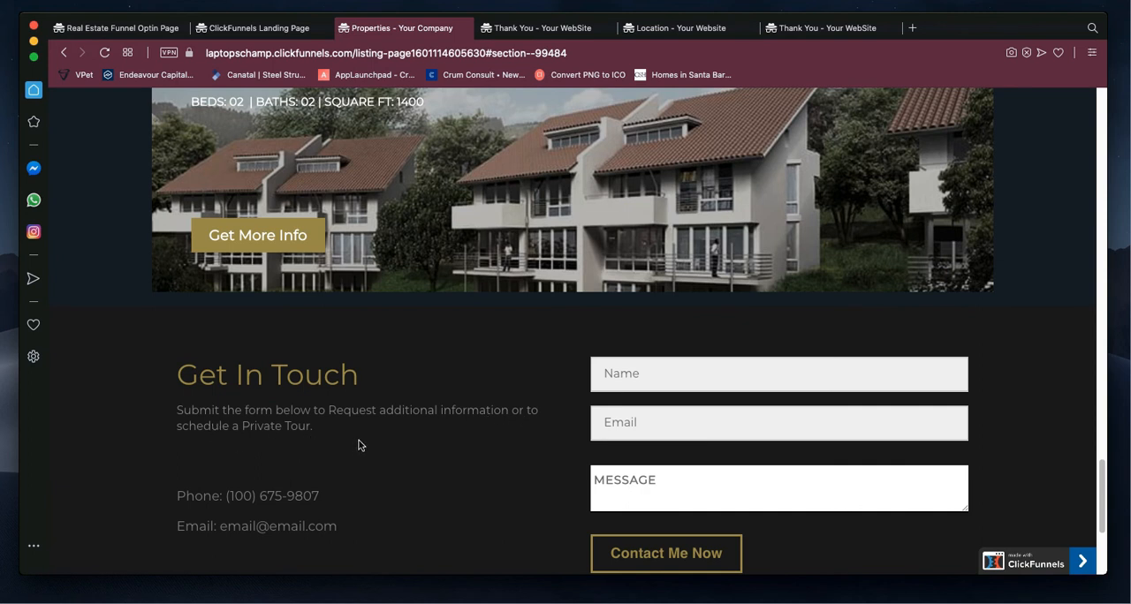
Step: Review all the property banners on the listing page, from the last listing back to the Maldives one, and return to the contact form
scroll(358, 444, up, 6)
scroll(358, 445, down, 6)
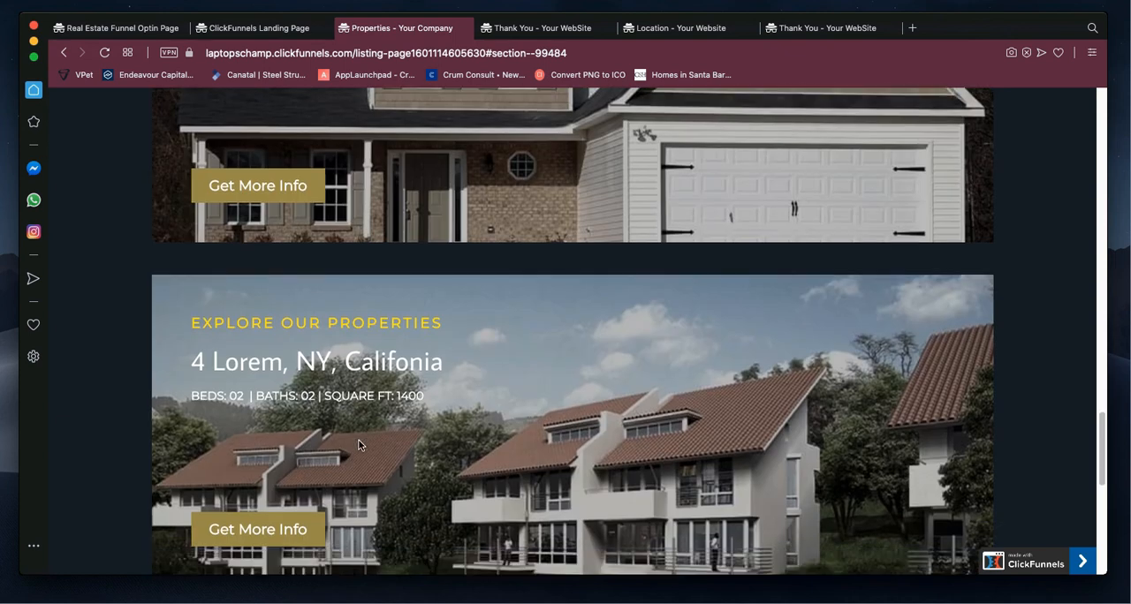
scroll(359, 444, up, 3)
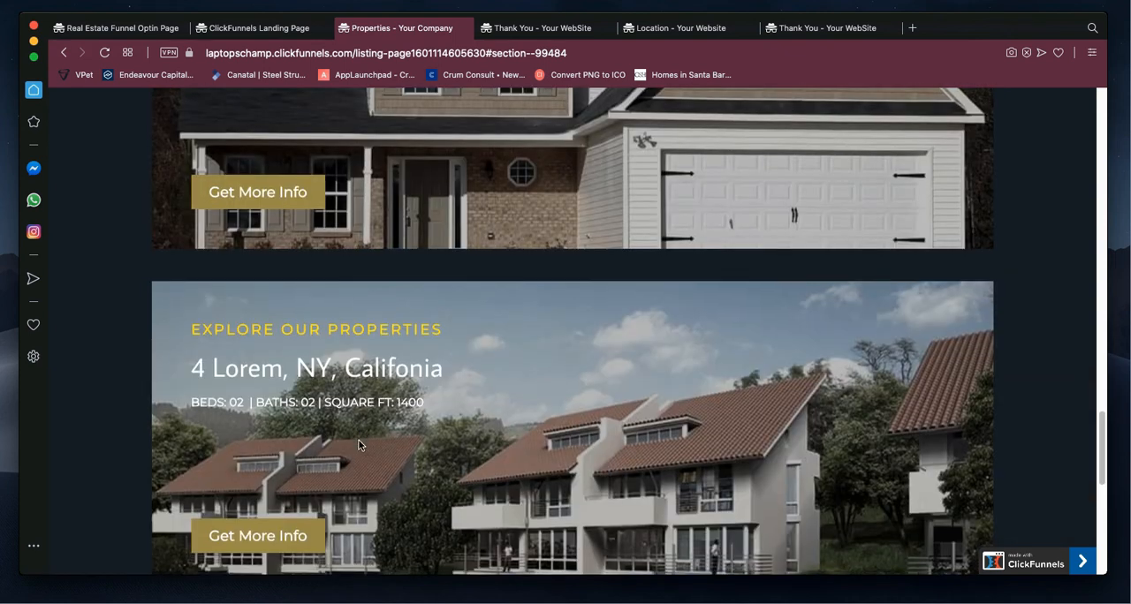
scroll(357, 439, down, 1)
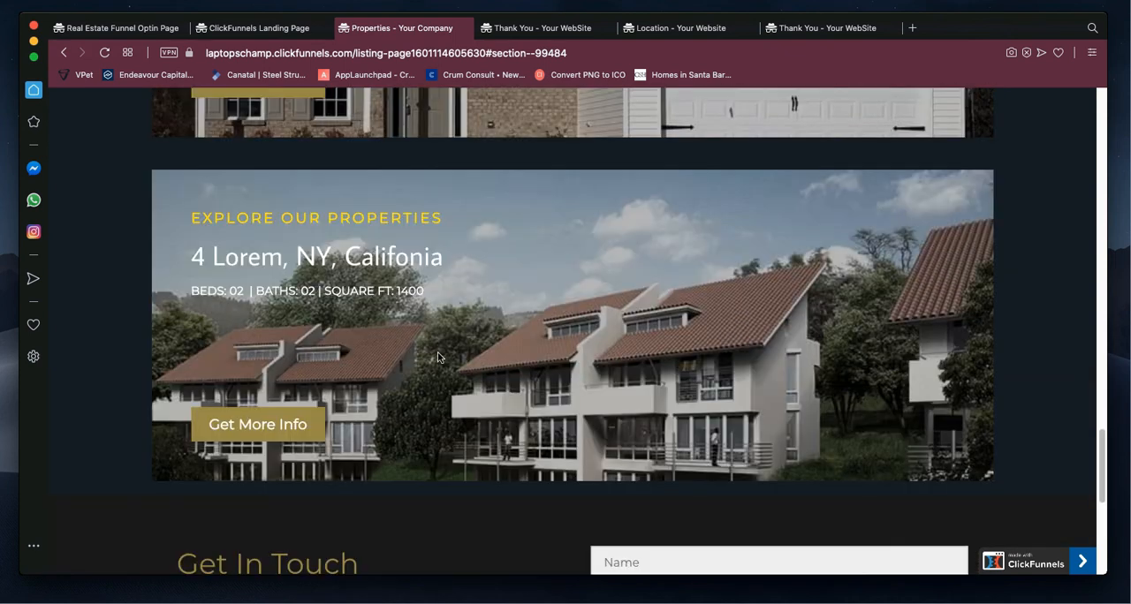
scroll(462, 355, up, 3)
scroll(462, 354, up, 6)
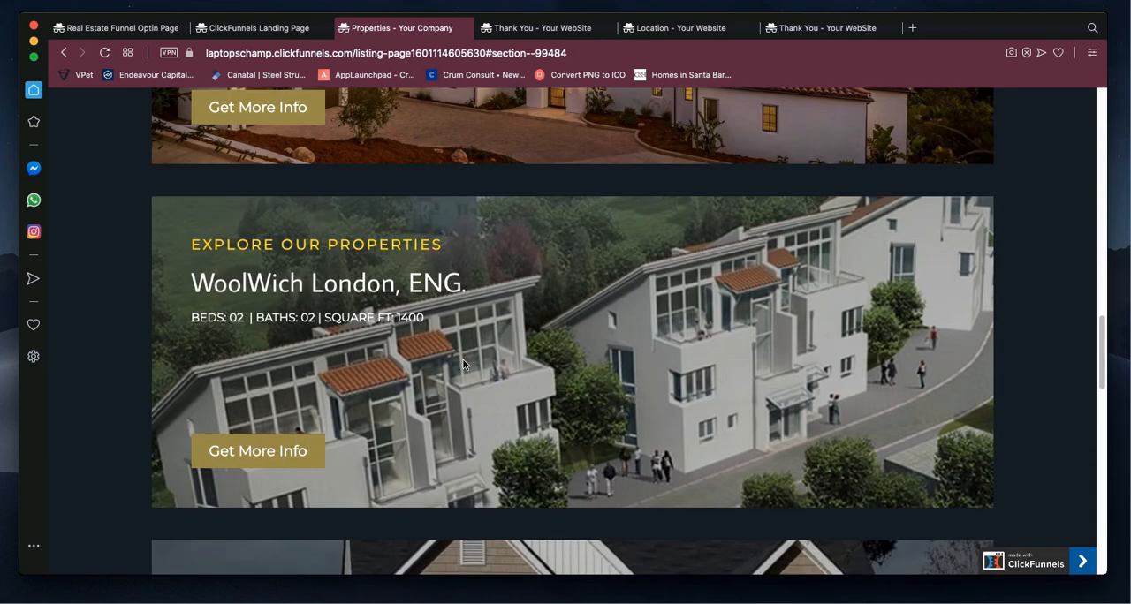
scroll(463, 363, up, 5)
scroll(463, 363, up, 10)
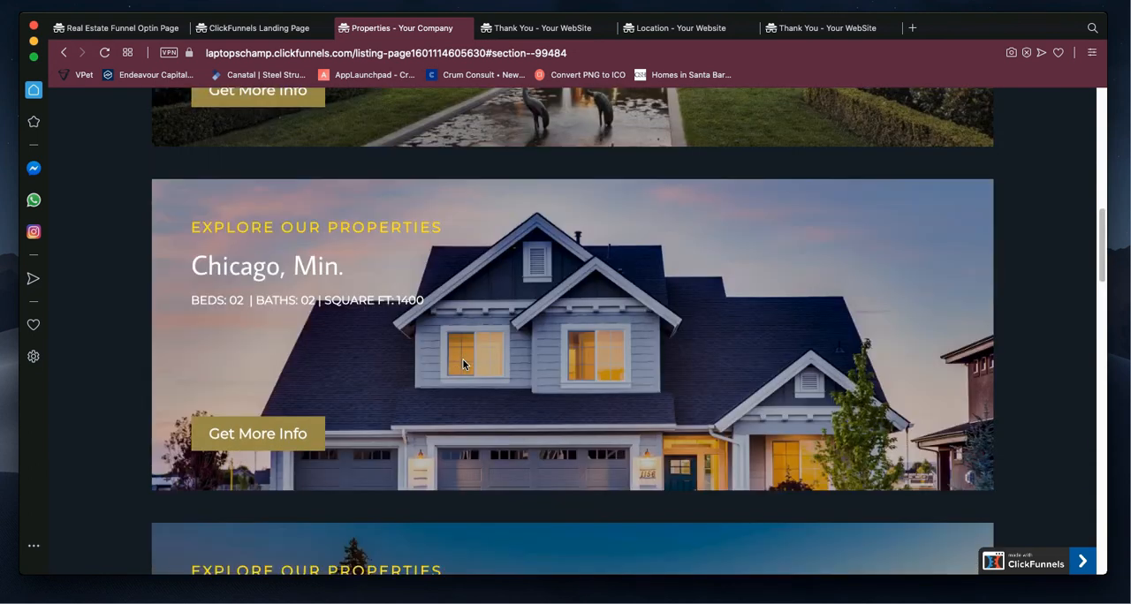
scroll(463, 362, down, 15)
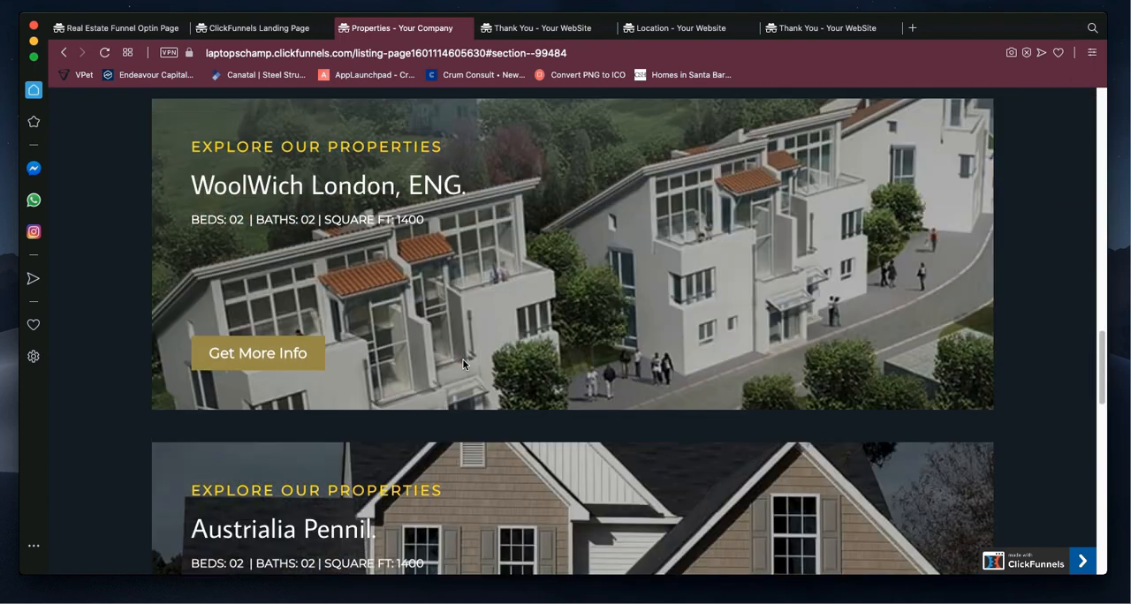
scroll(463, 363, down, 9)
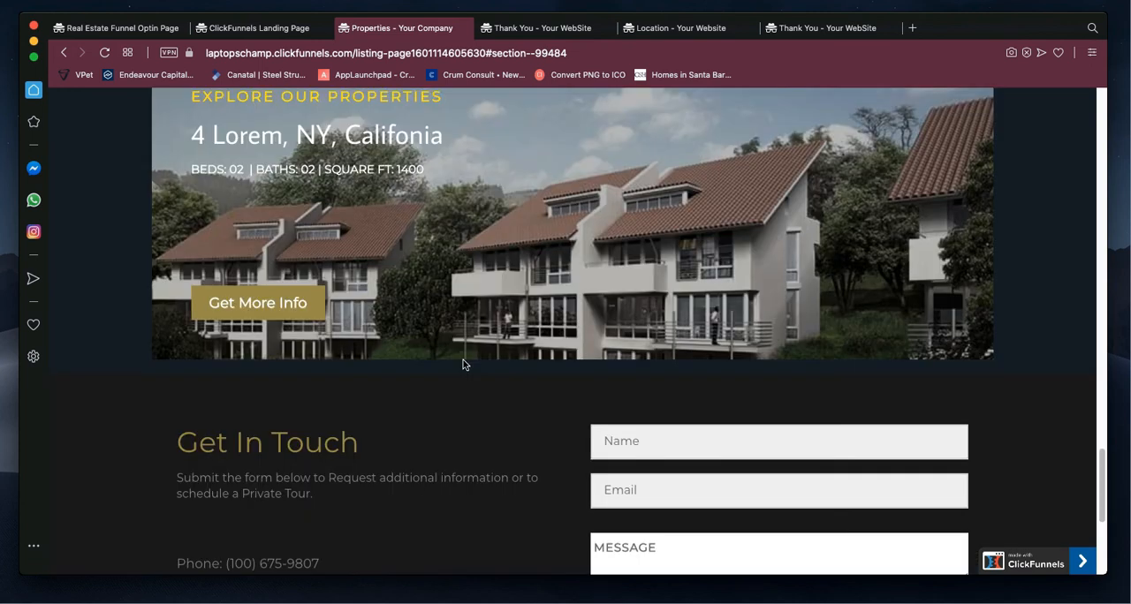
scroll(463, 361, up, 7)
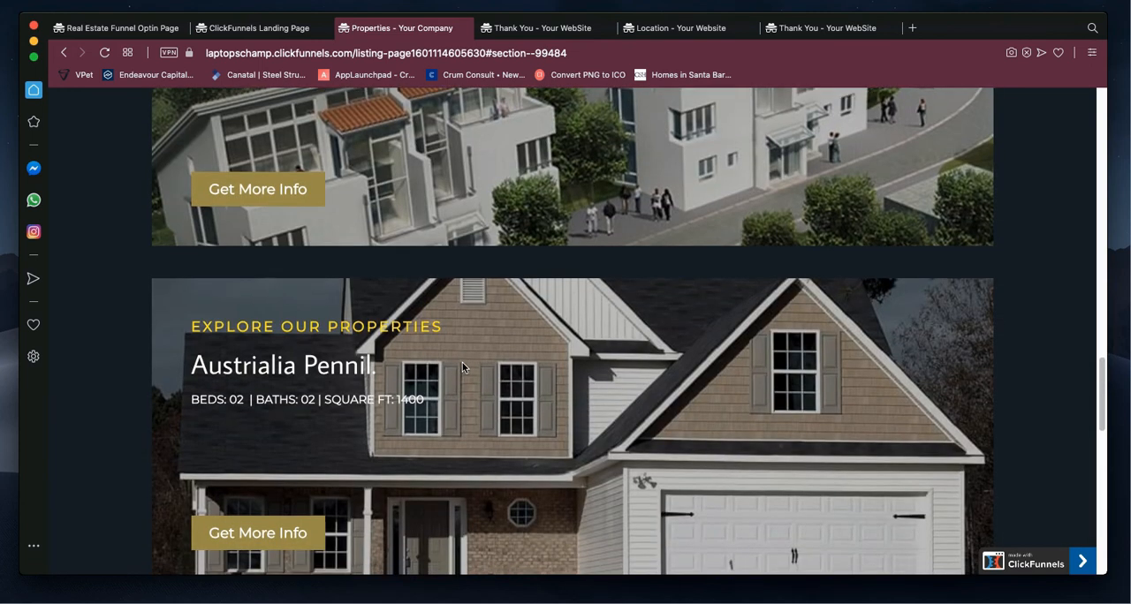
scroll(462, 362, up, 11)
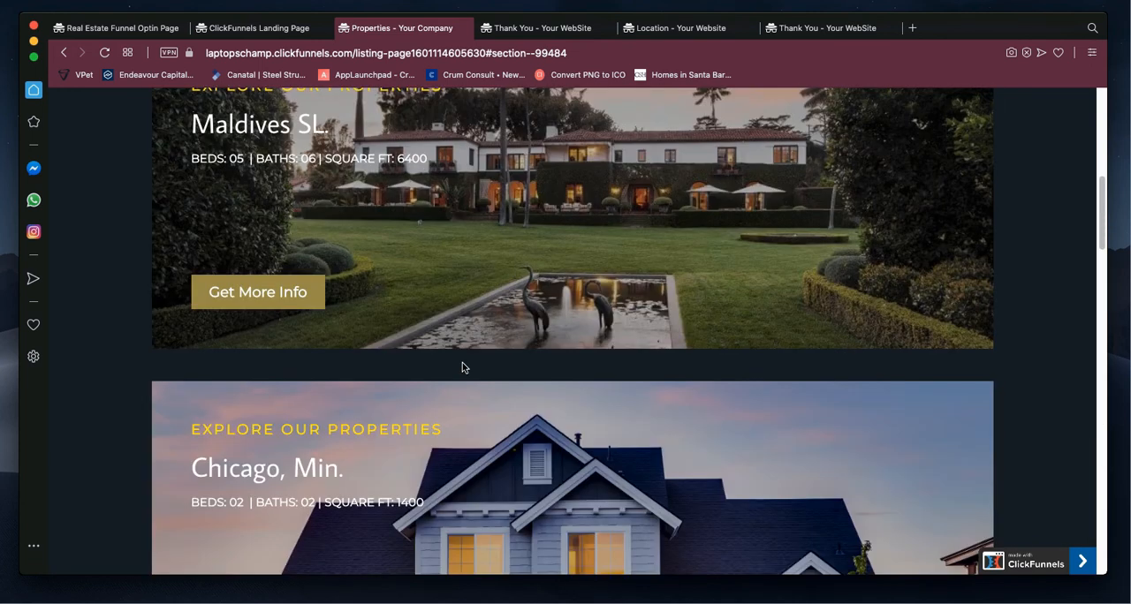
scroll(462, 367, up, 3)
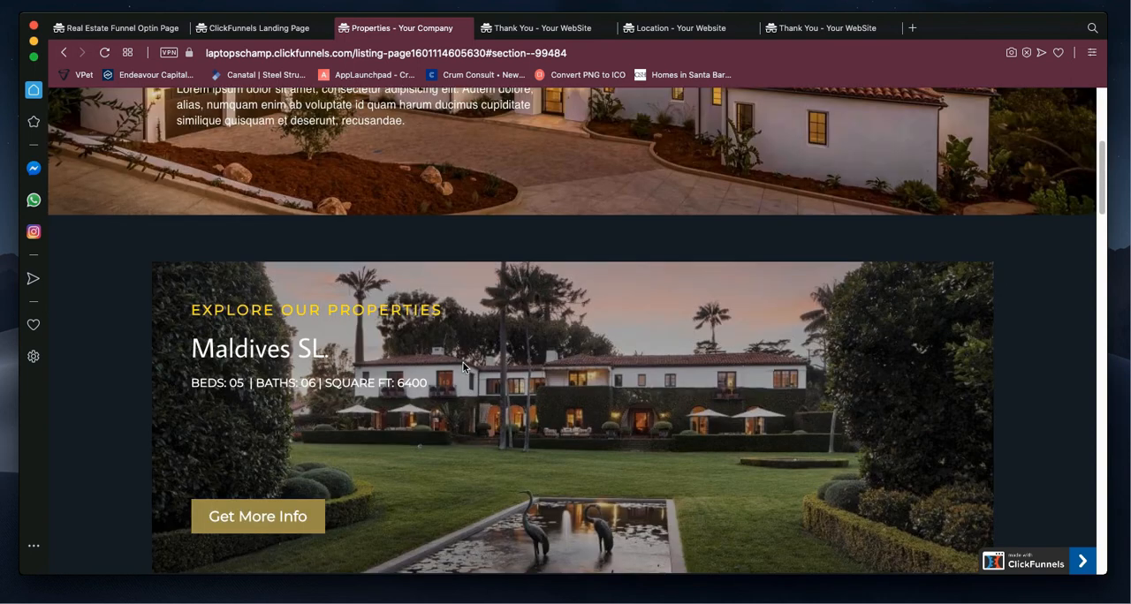
scroll(460, 362, down, 20)
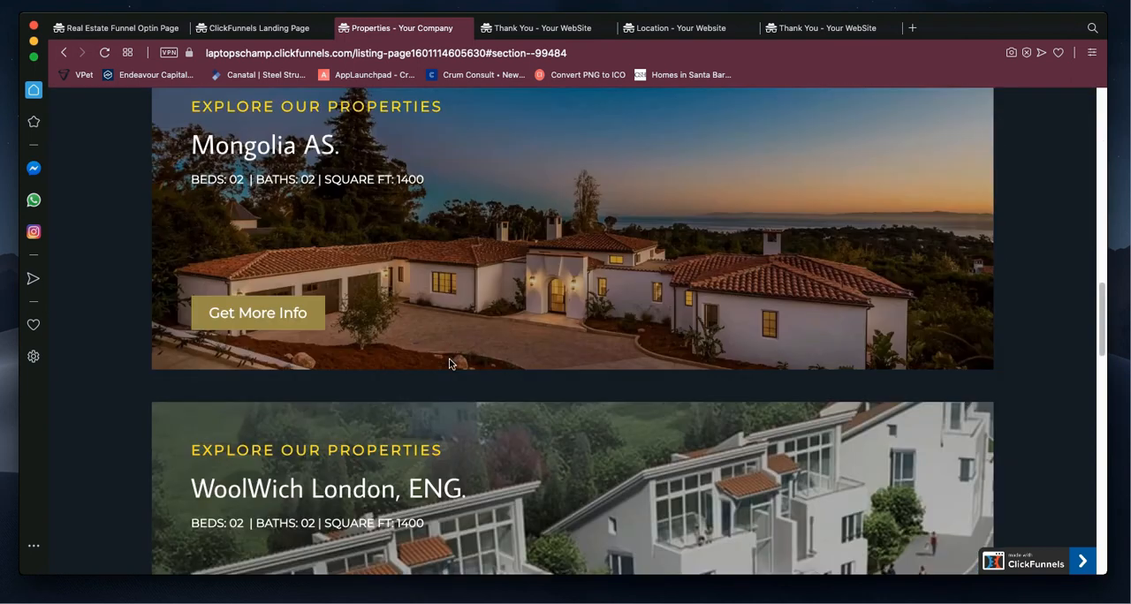
scroll(449, 363, down, 7)
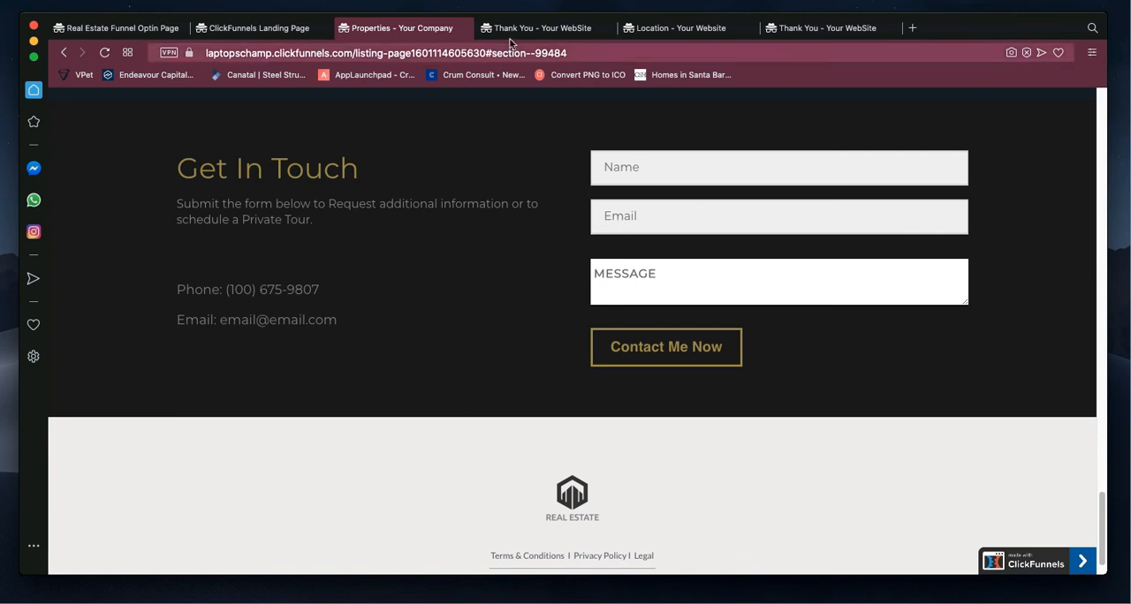
Step: Switch to the first Thank You page and highlight its company name in the copyright line and its contact confirmation message
click(555, 31)
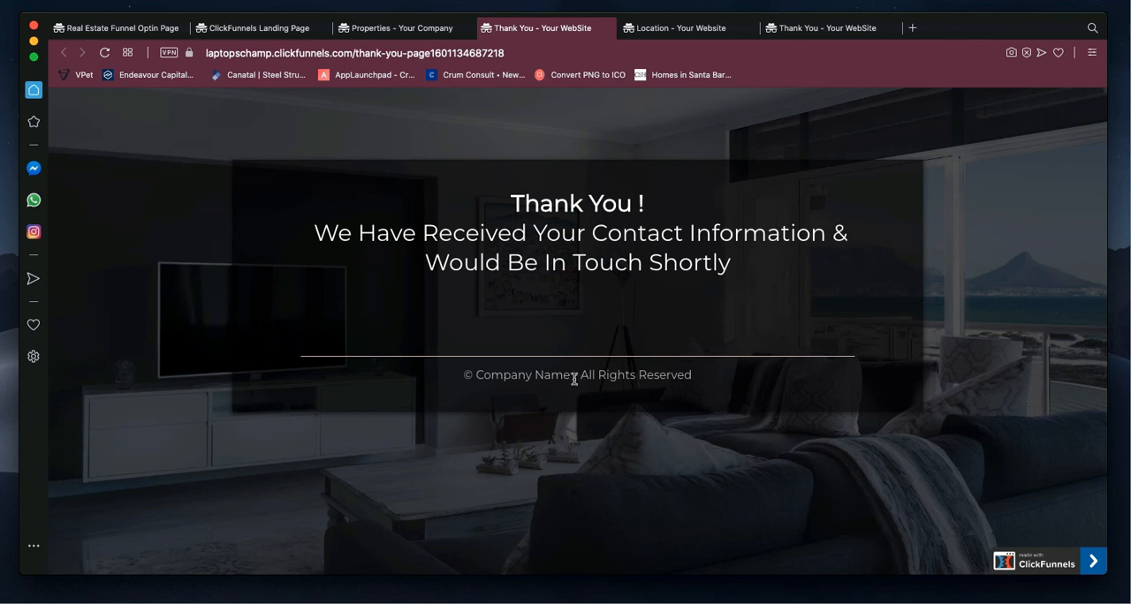
drag(572, 378, 475, 372)
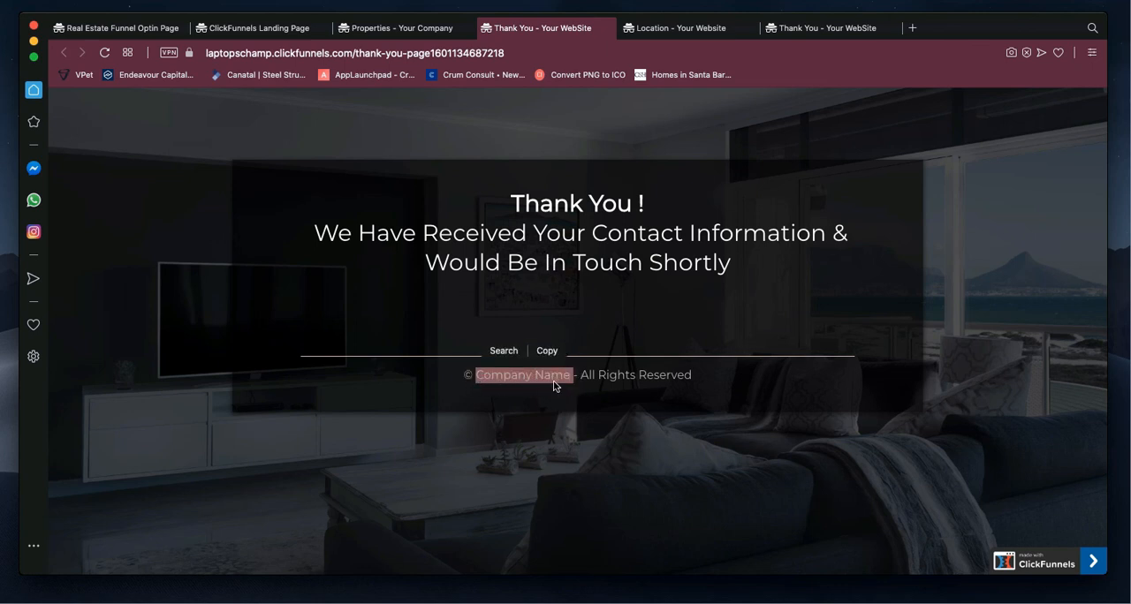
click(502, 397)
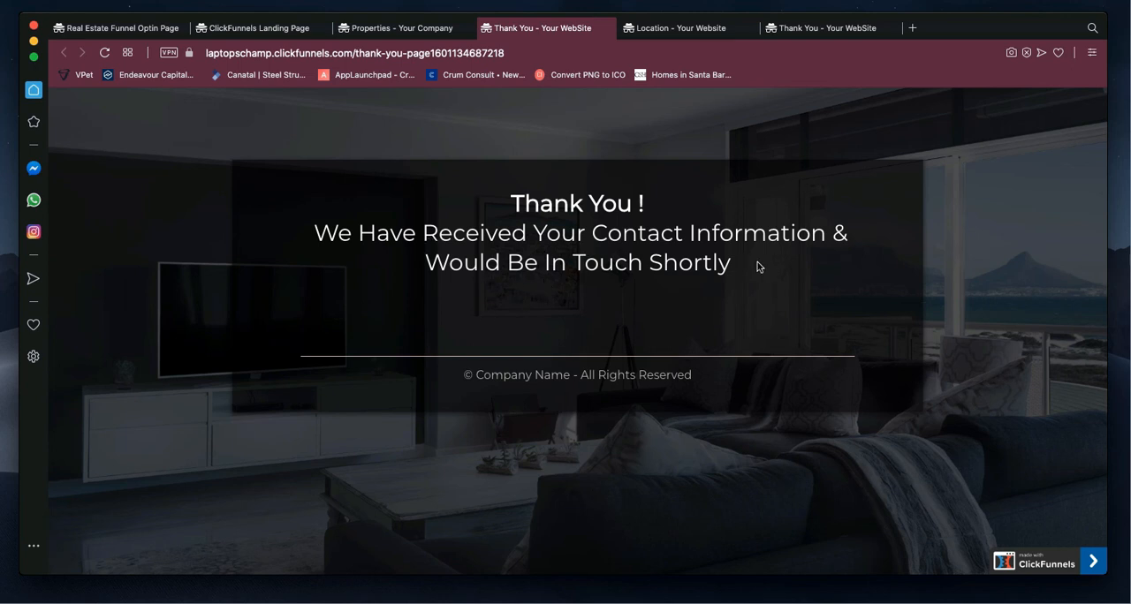
drag(758, 263, 311, 233)
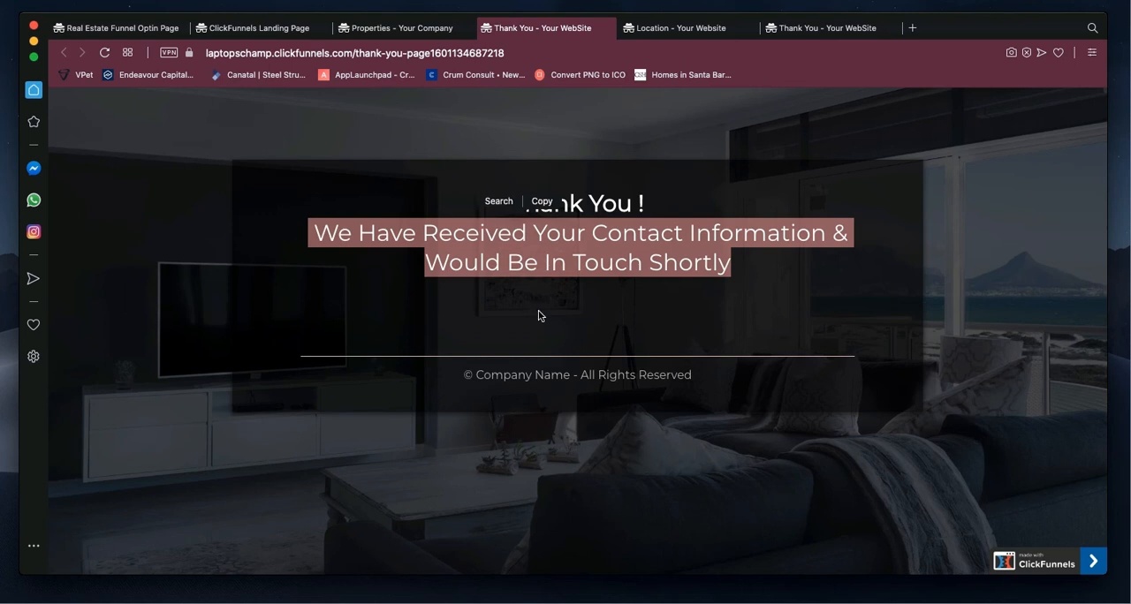
click(694, 270)
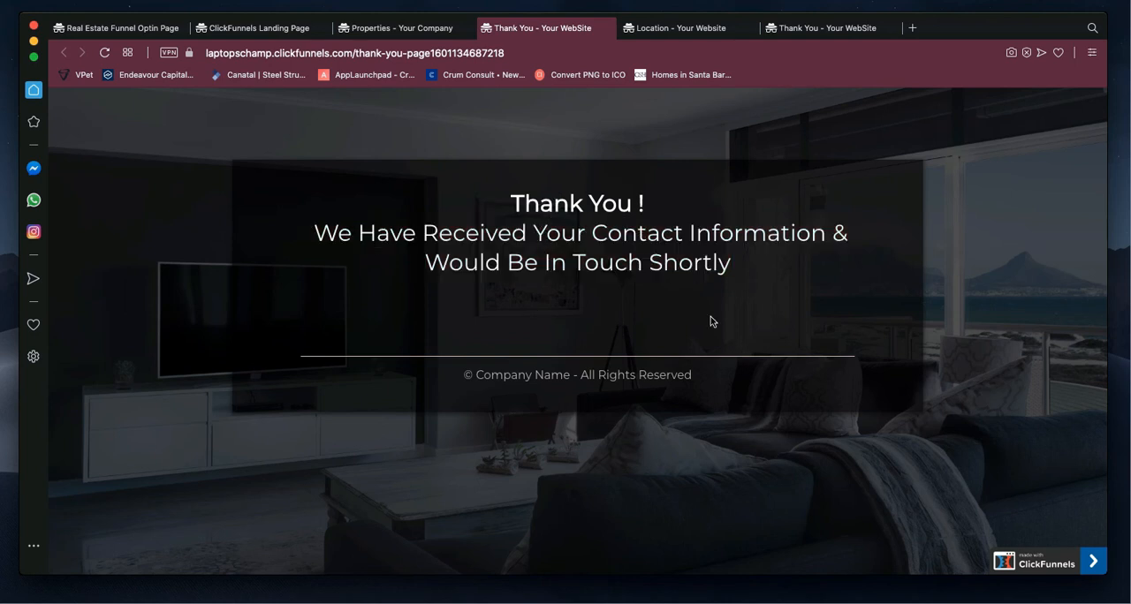
Step: Highlight the Thank You page's whole message, from its heading to the contact confirmation, and clear the selection
drag(737, 274, 511, 200)
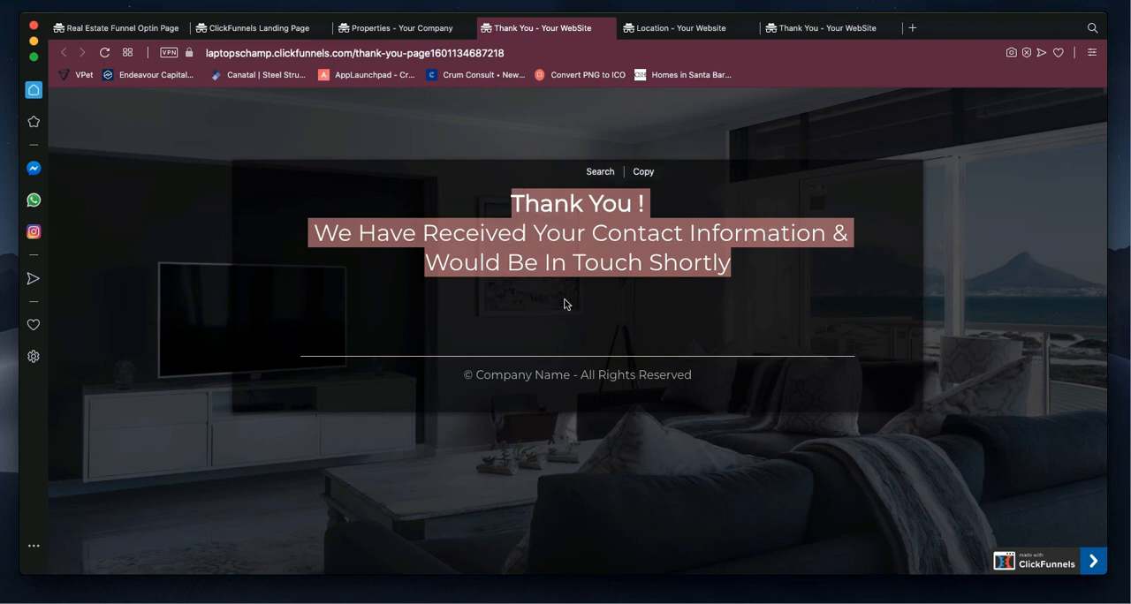
click(507, 310)
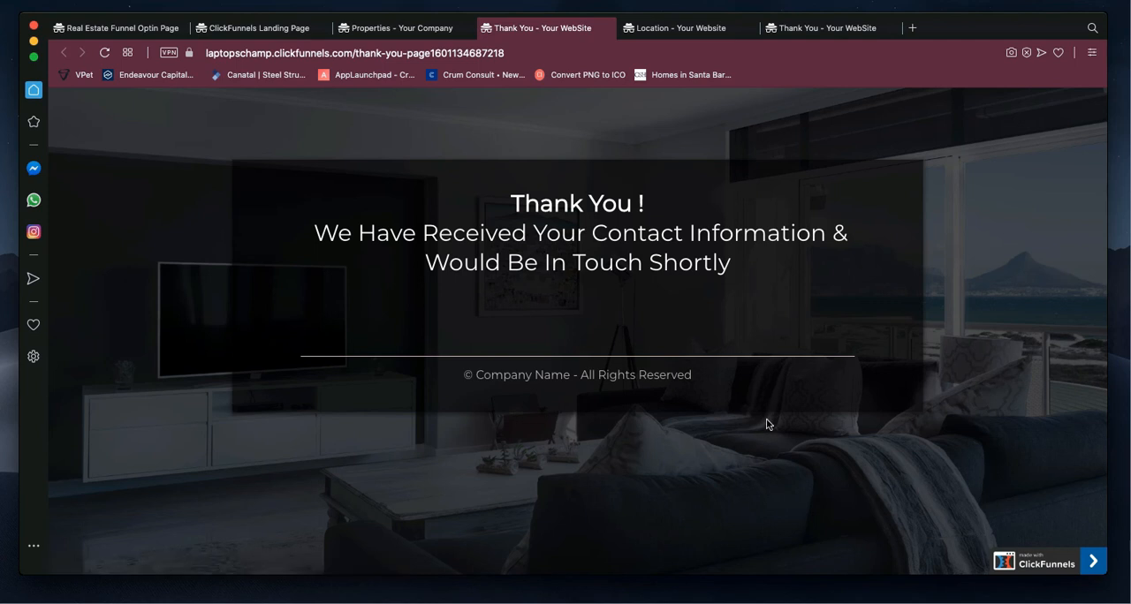
Step: Switch to the ClickFunnels Landing Page and examine its Featured Areas section with the London and New York banners
click(259, 28)
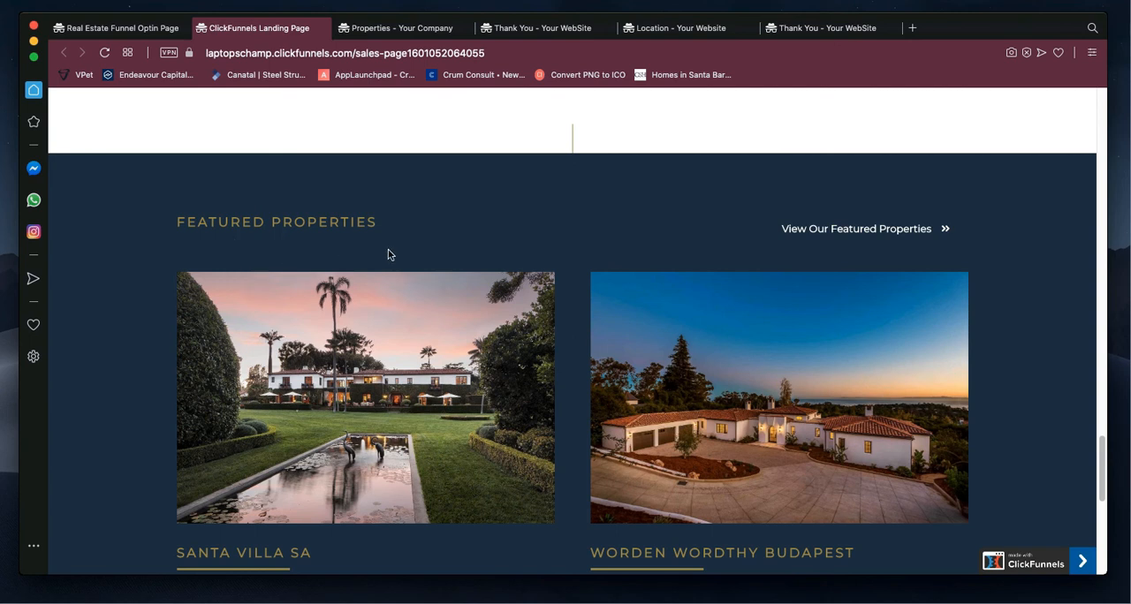
scroll(399, 221, up, 5)
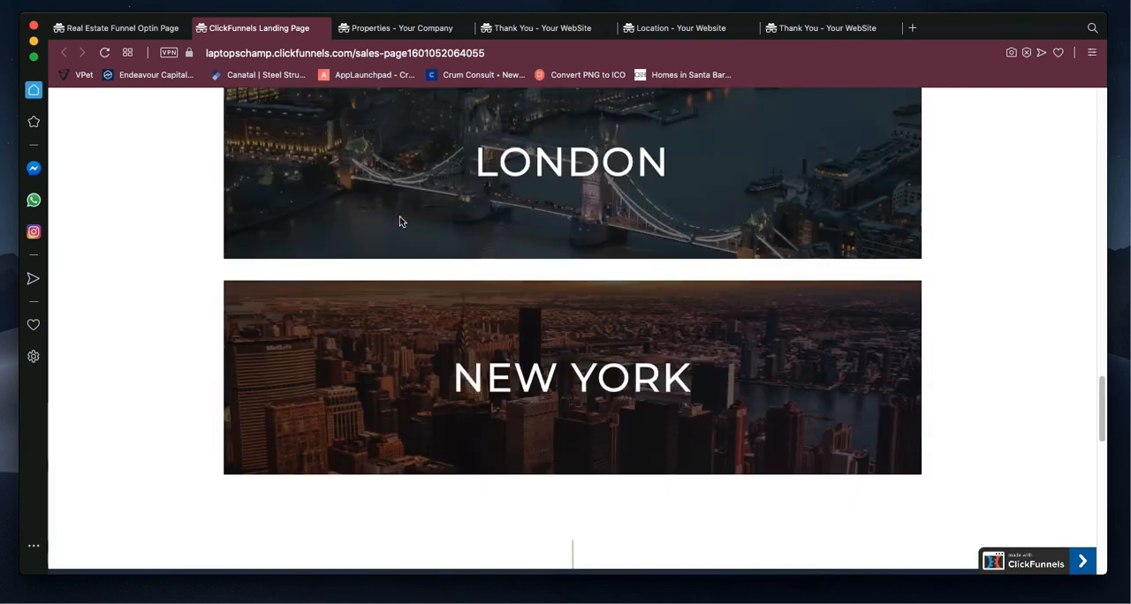
scroll(400, 221, up, 3)
scroll(399, 221, down, 2)
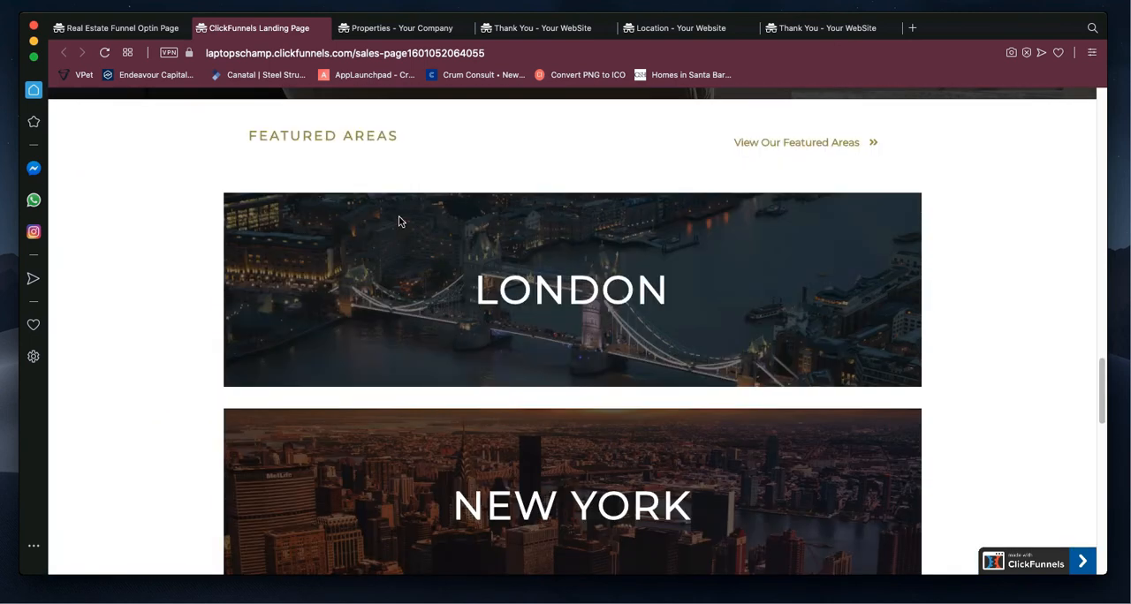
scroll(399, 221, up, 1)
scroll(400, 221, down, 2)
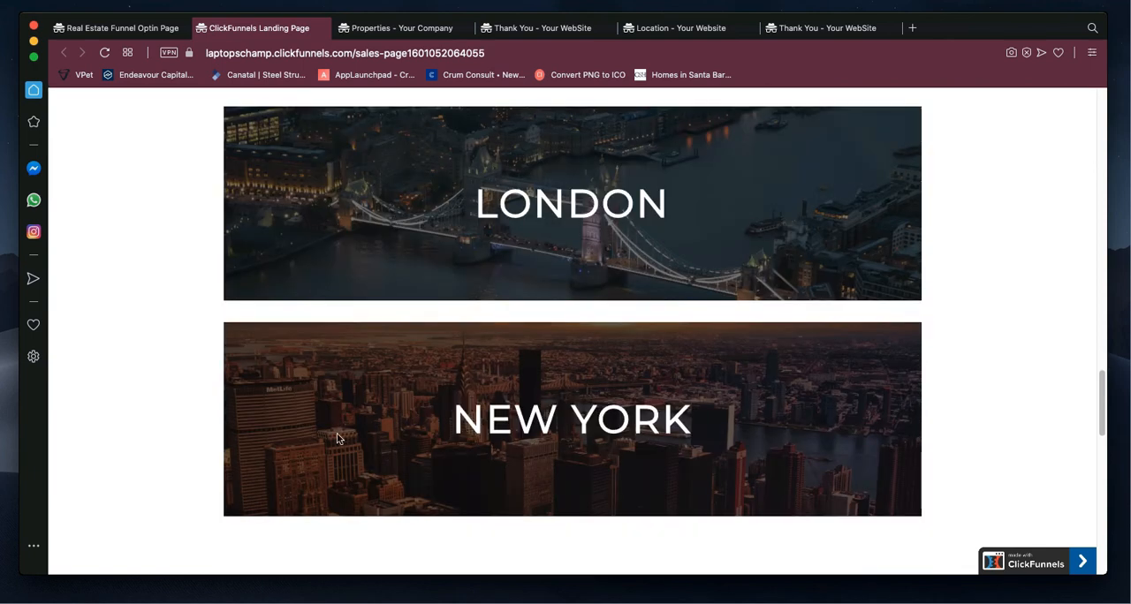
scroll(461, 351, up, 4)
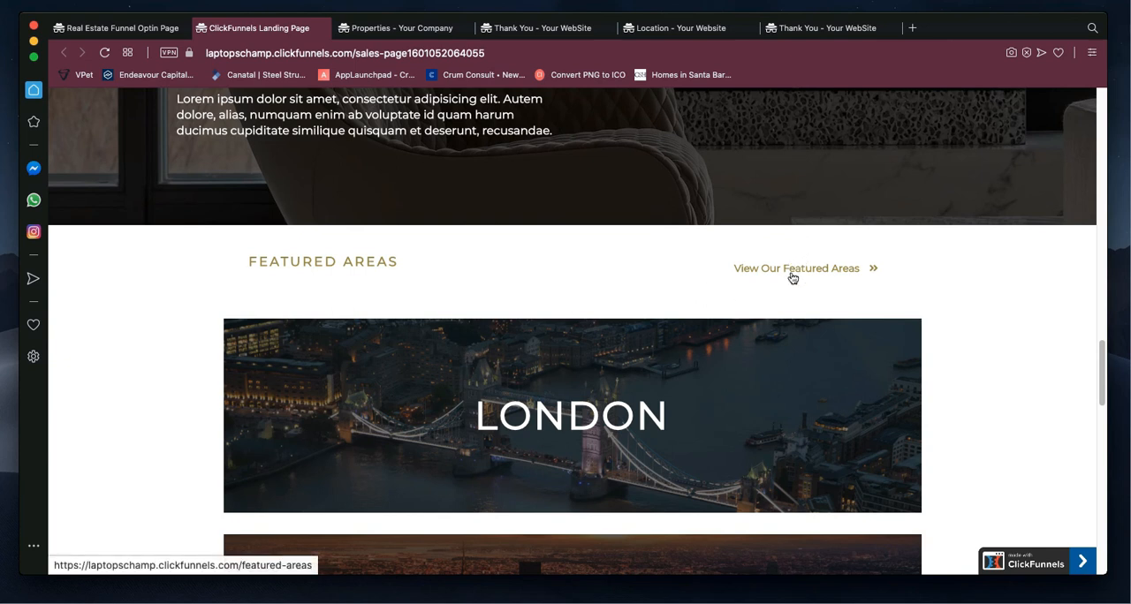
Step: Switch to the Location page and review its headline section and area banners down to Berlin, returning to London
click(676, 35)
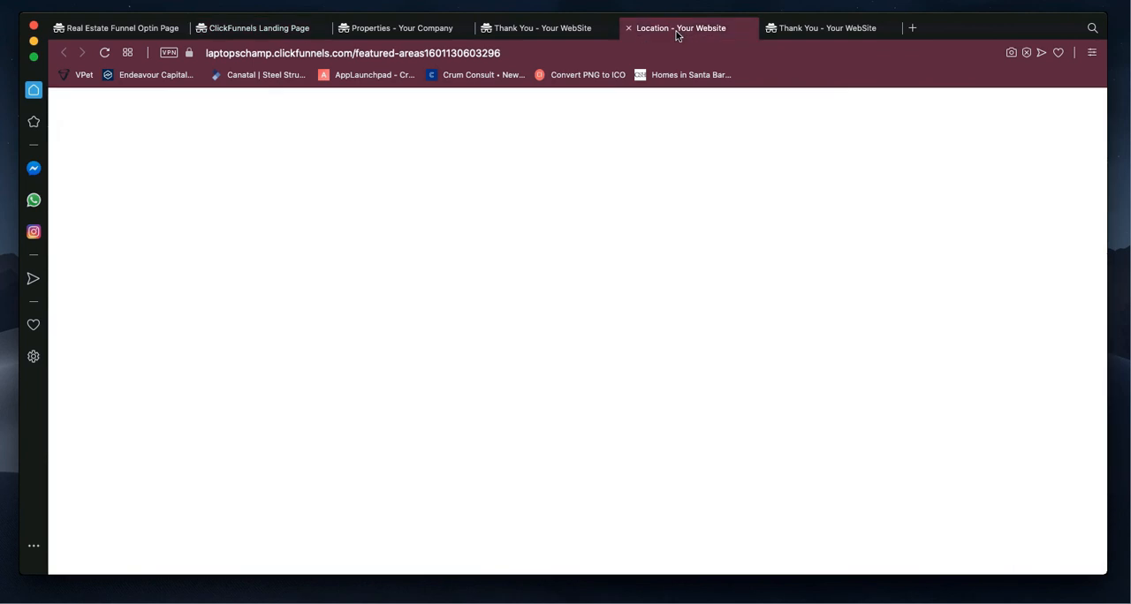
scroll(642, 177, up, 10)
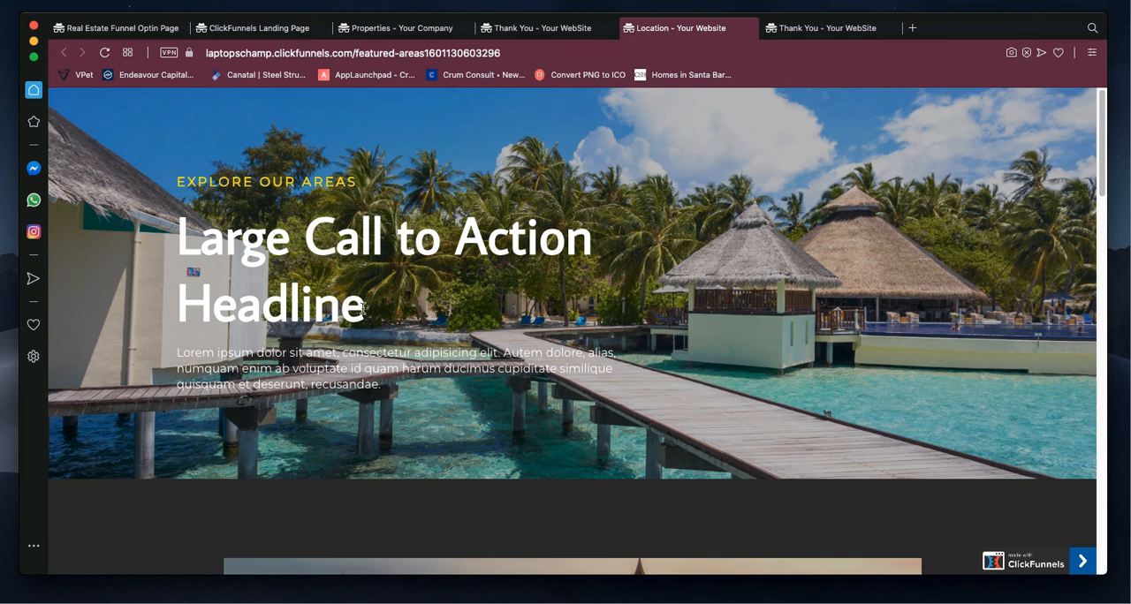
scroll(483, 325, down, 5)
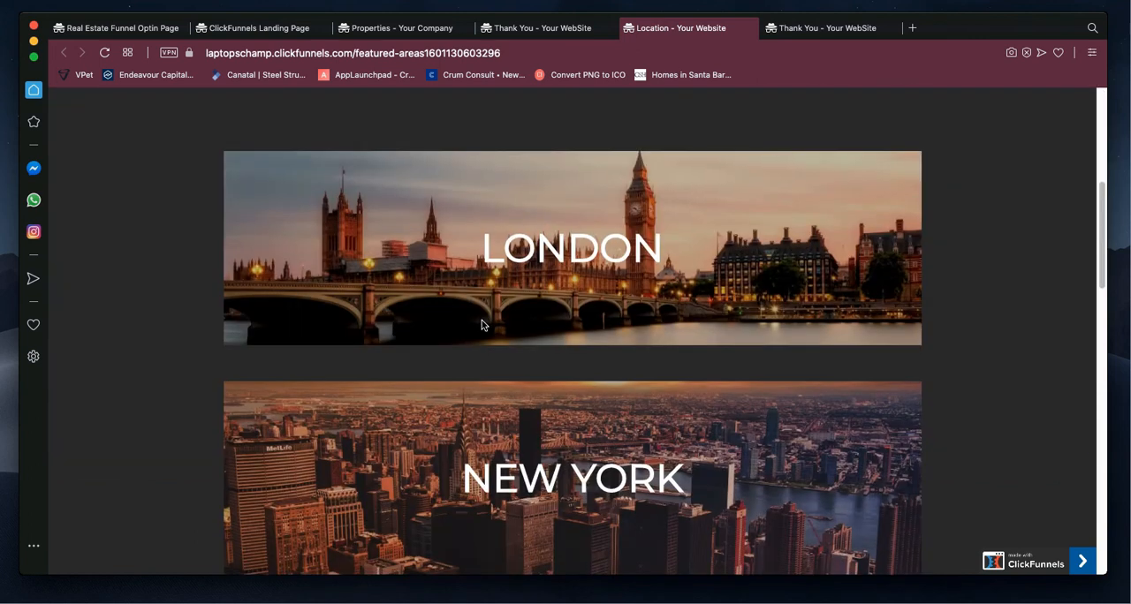
scroll(483, 320, up, 3)
scroll(484, 318, down, 5)
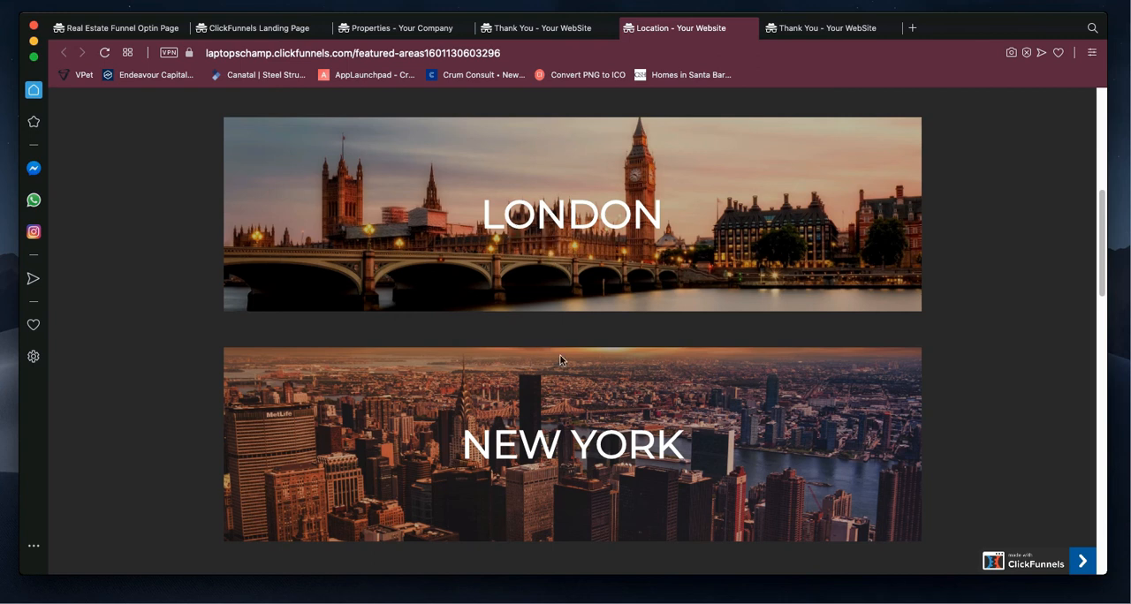
scroll(538, 356, down, 5)
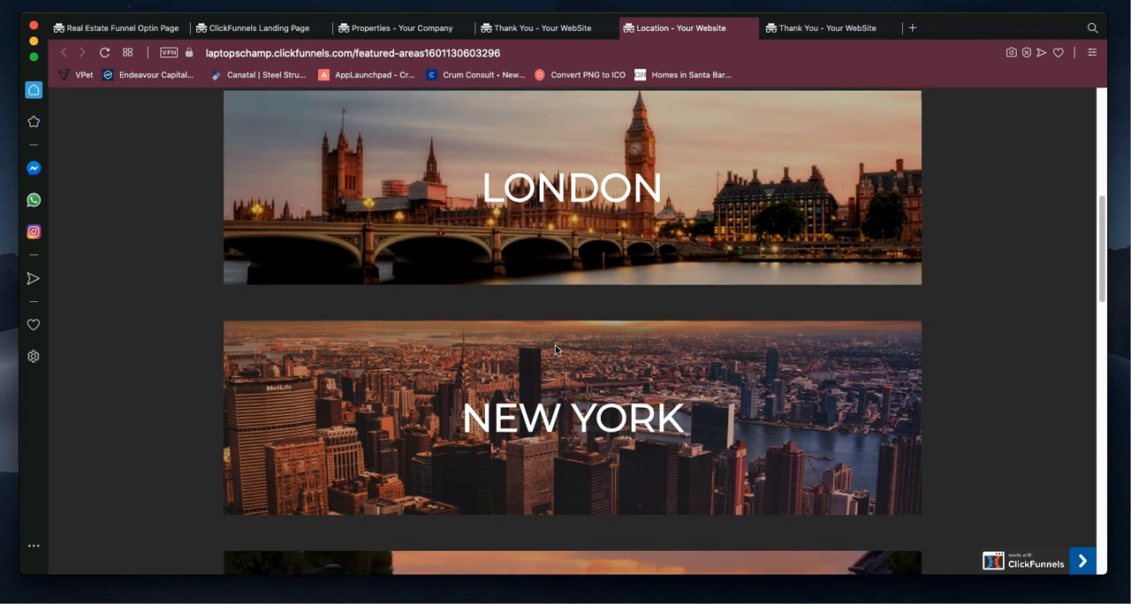
scroll(559, 366, down, 5)
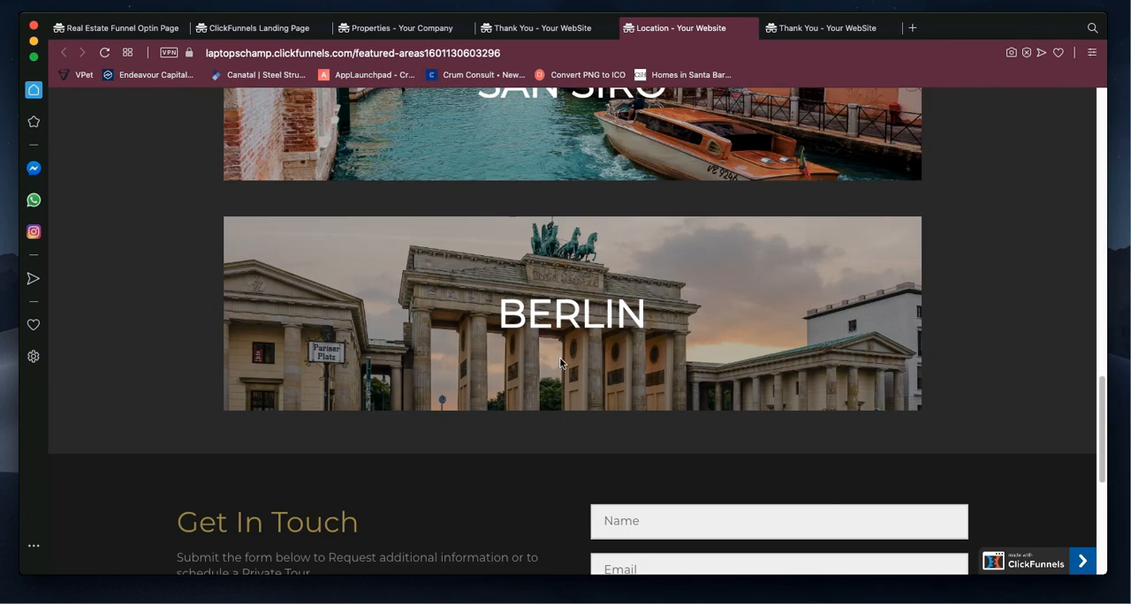
scroll(560, 366, up, 5)
scroll(561, 362, up, 5)
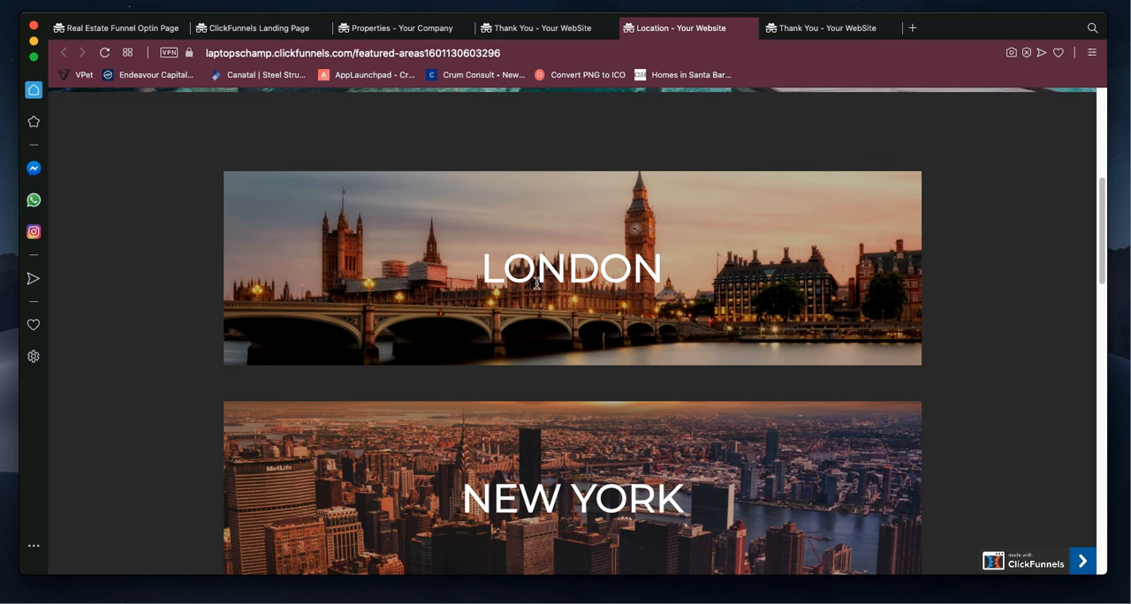
Step: Go through the Location page's London, New York, Paris, San Siro and Berlin banners in order, and return to the first ones
scroll(605, 390, down, 1)
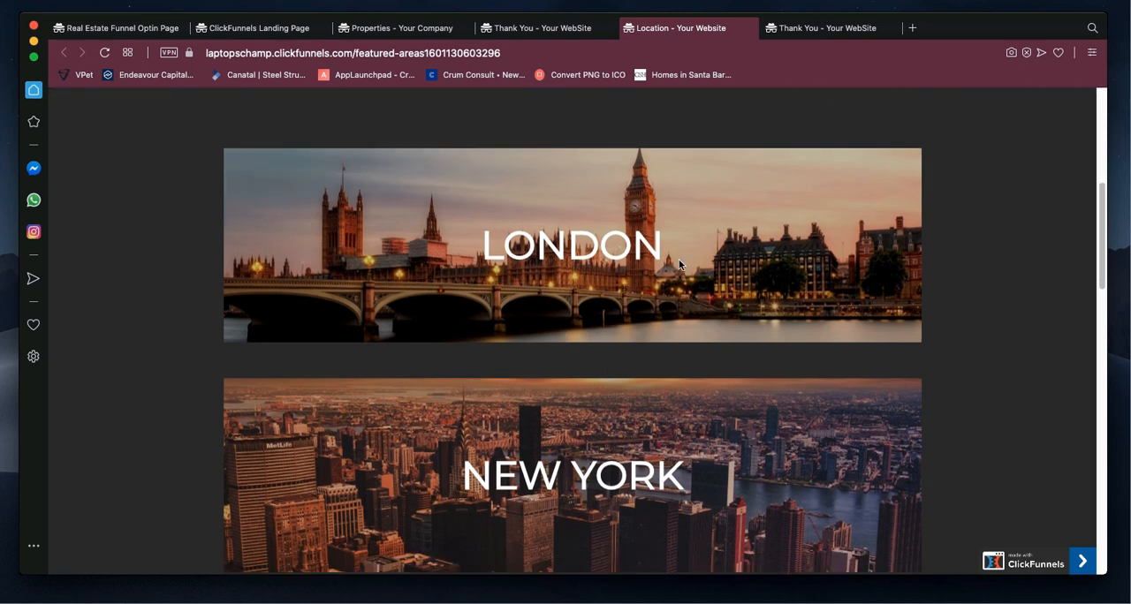
scroll(680, 265, down, 5)
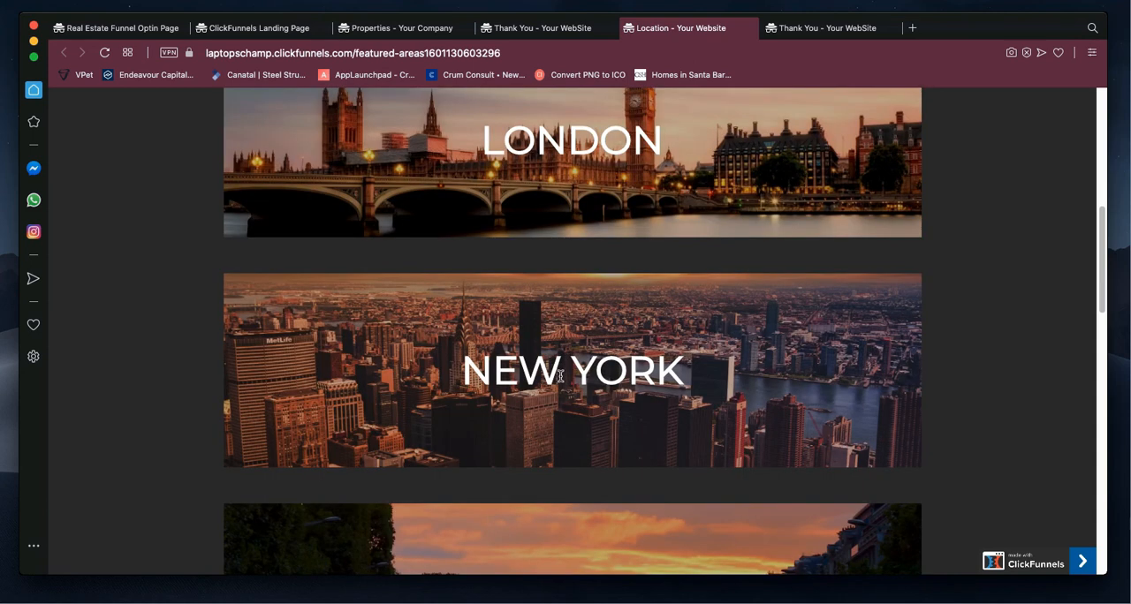
scroll(566, 371, down, 5)
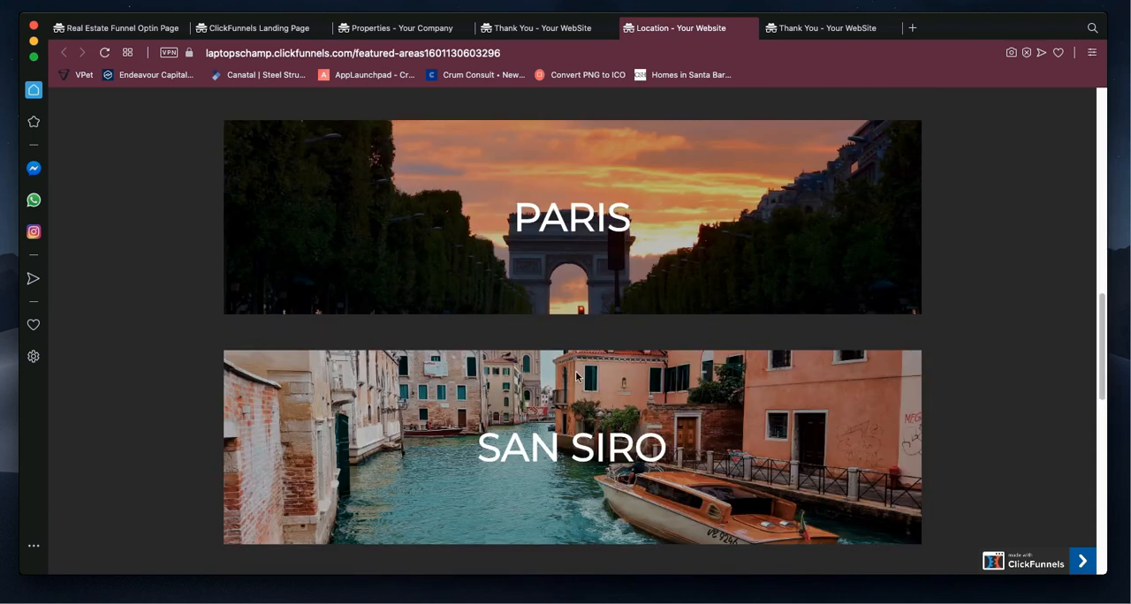
scroll(576, 377, down, 1)
scroll(576, 378, down, 1)
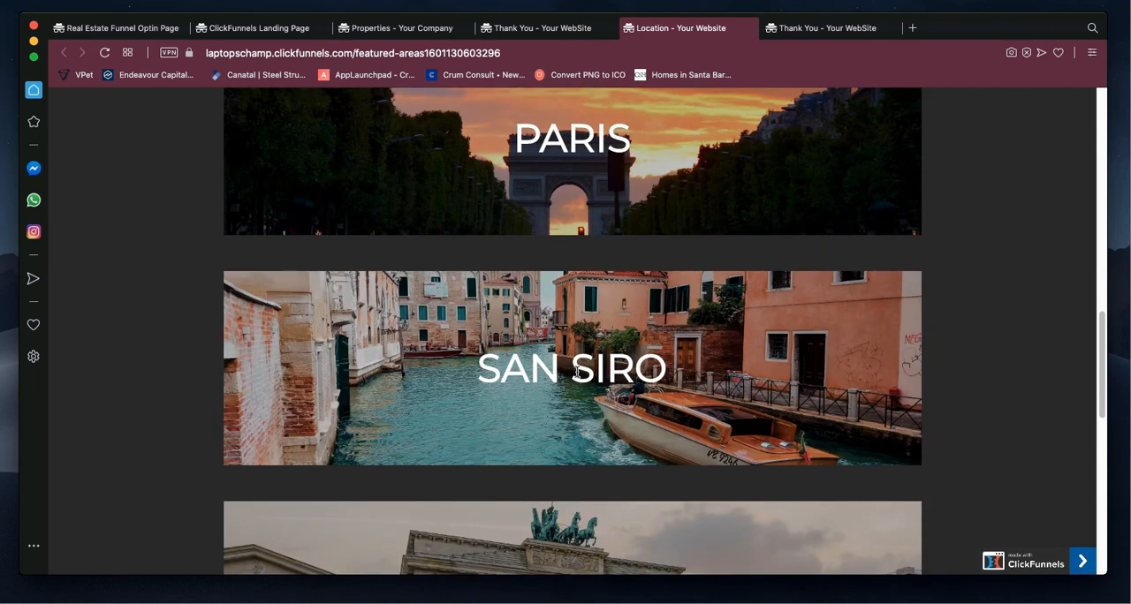
scroll(576, 371, down, 4)
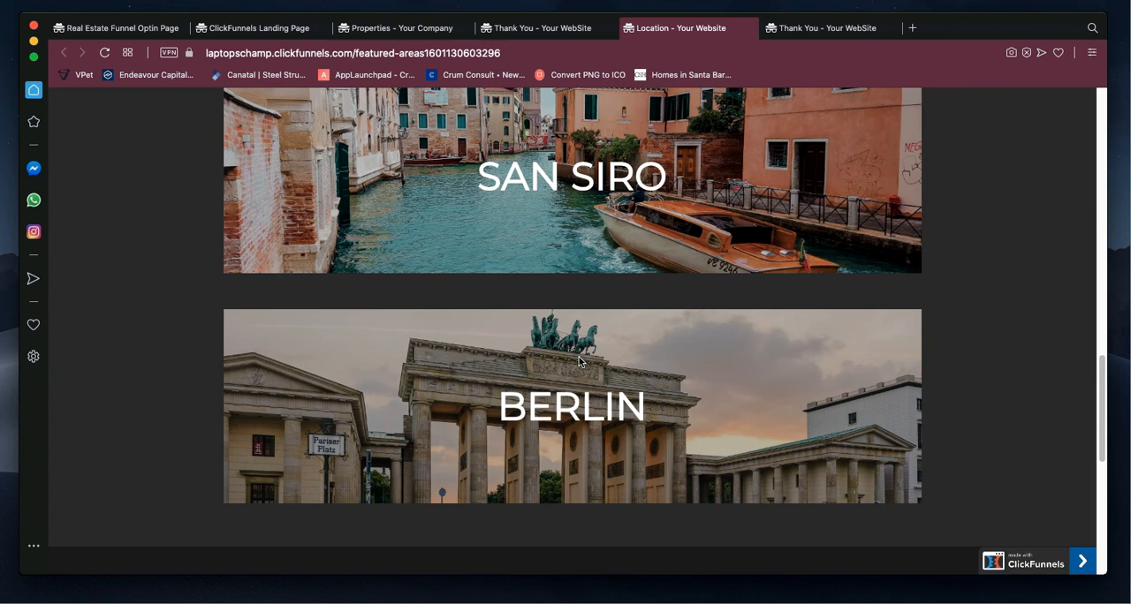
scroll(581, 361, up, 20)
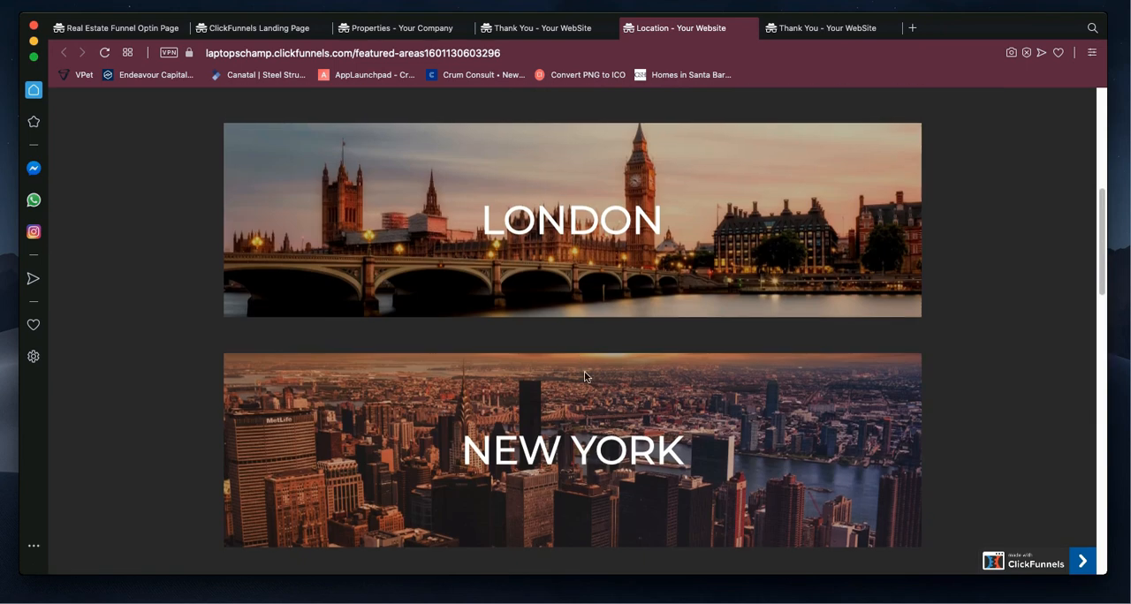
Step: Review the area banners once more and examine the Get In Touch section with its contact form below Berlin
scroll(587, 382, down, 12)
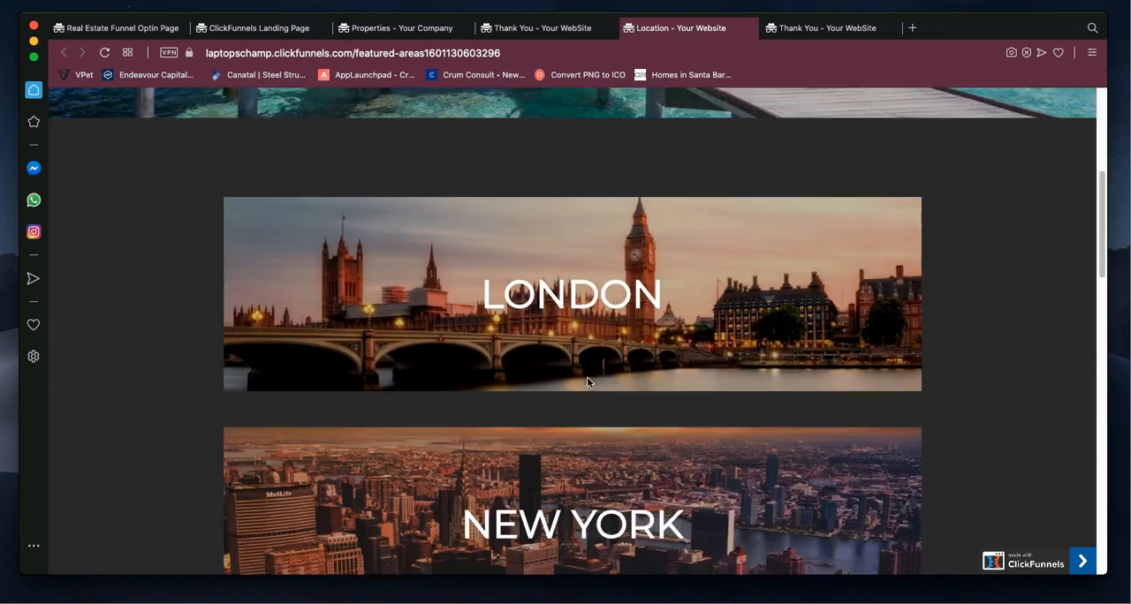
scroll(588, 382, down, 2)
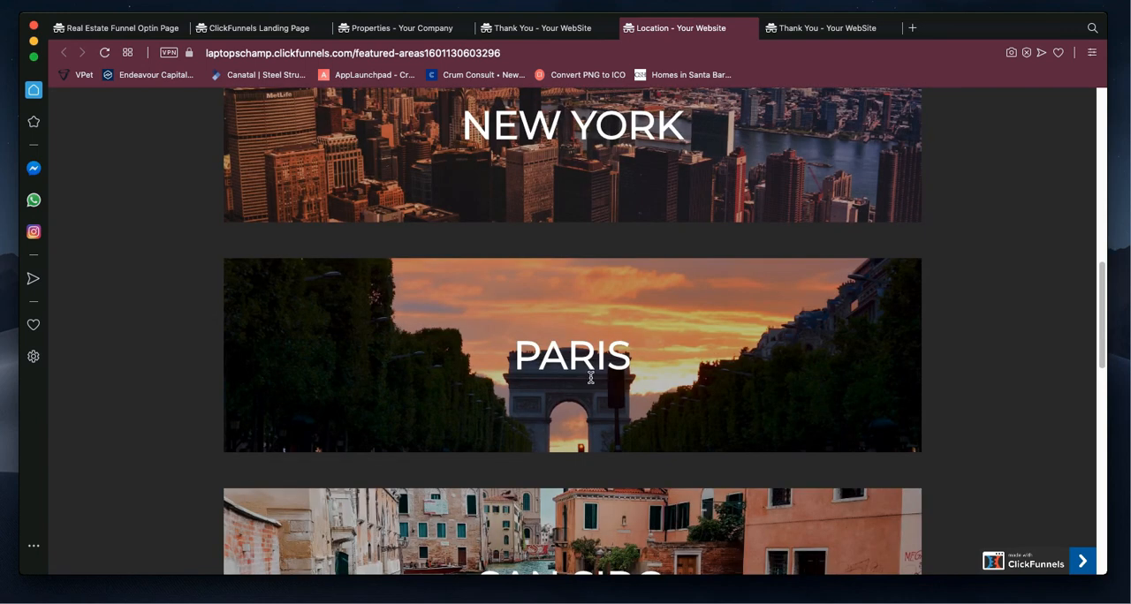
scroll(590, 378, up, 5)
scroll(591, 378, down, 3)
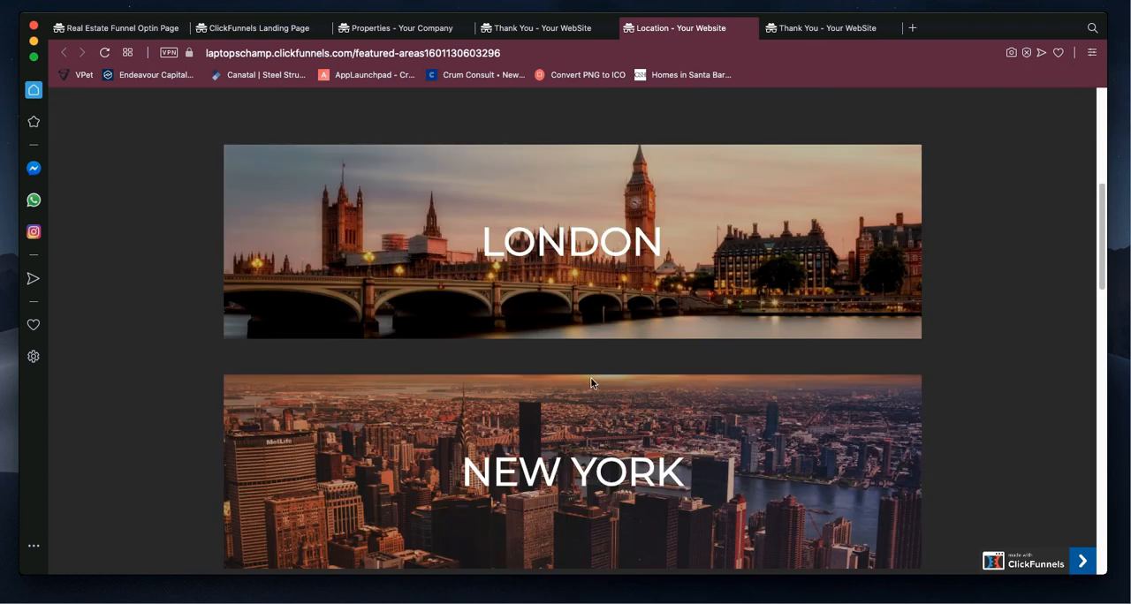
scroll(590, 380, down, 5)
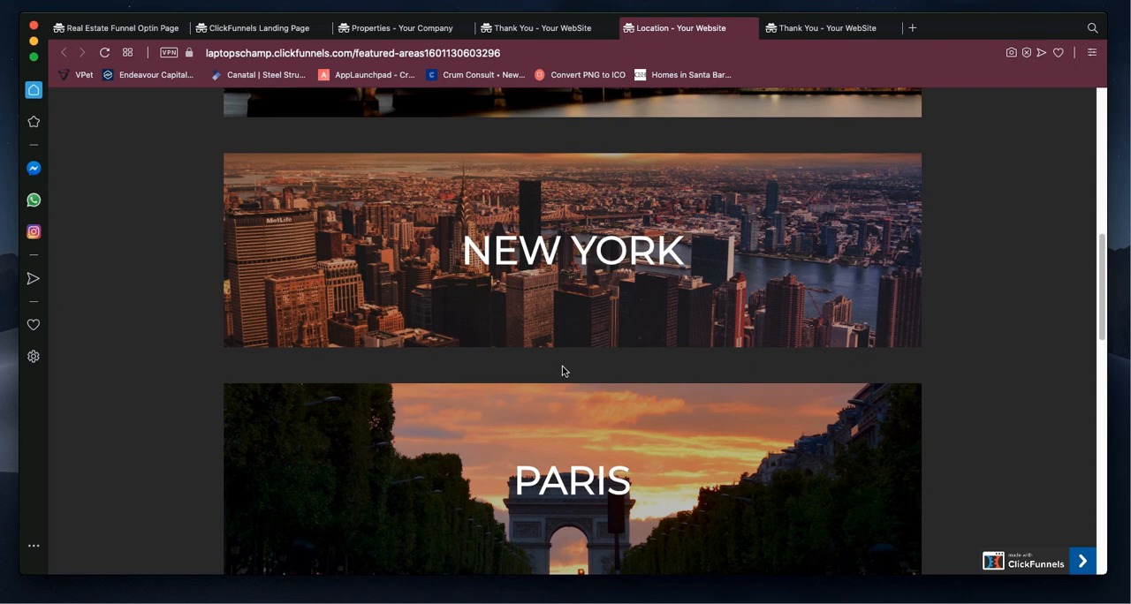
scroll(568, 389, down, 3)
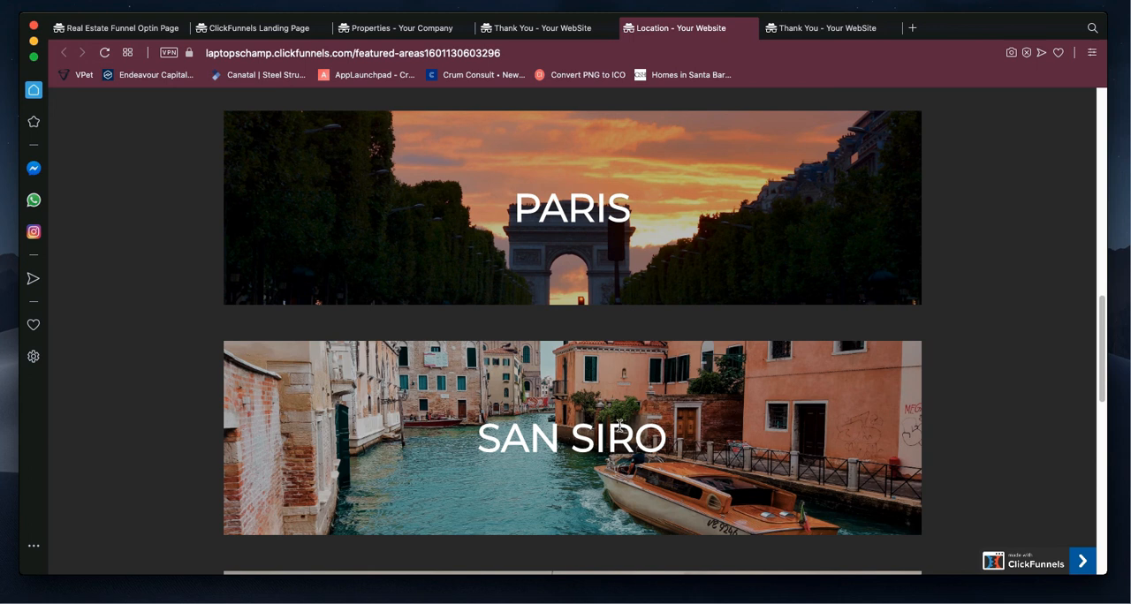
scroll(620, 426, down, 2)
scroll(619, 426, down, 2)
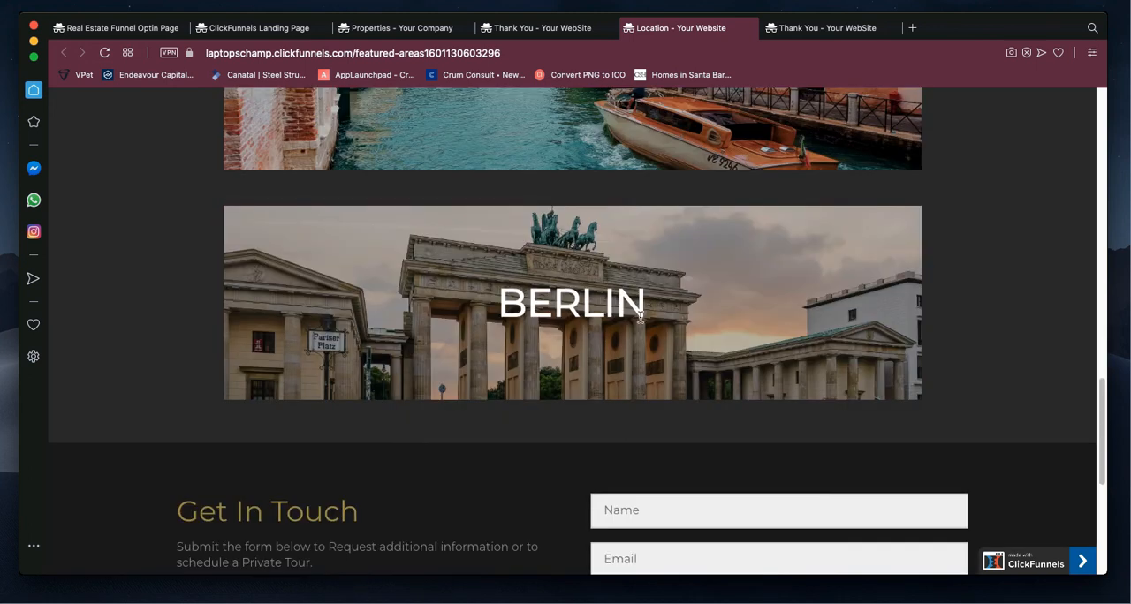
scroll(540, 325, down, 3)
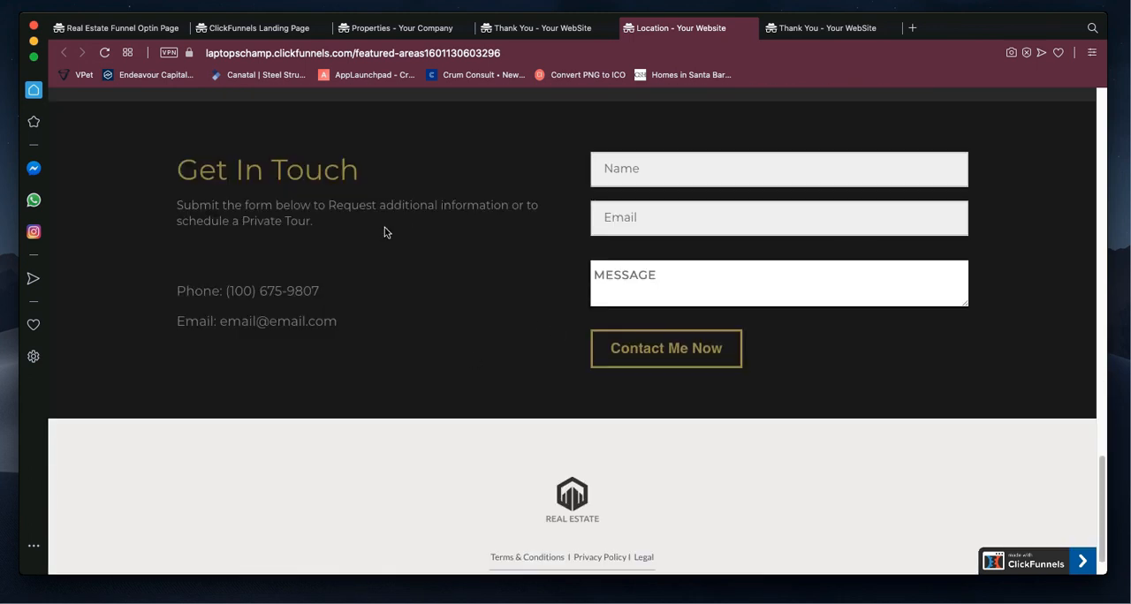
scroll(386, 233, up, 1)
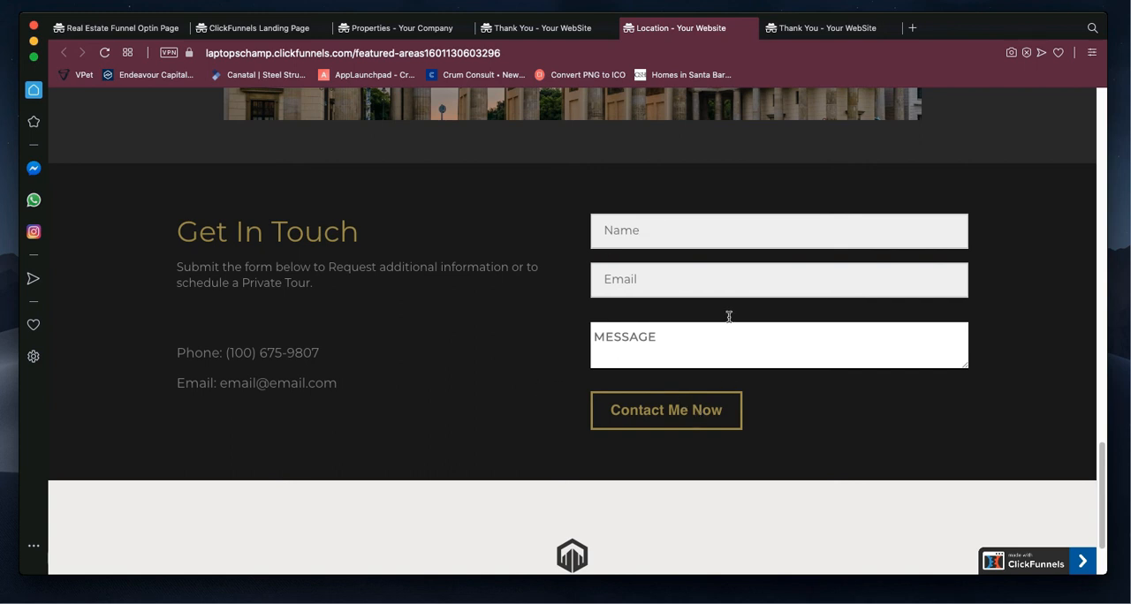
Step: View the second Thank You page and return to the Location page's contact form
click(827, 29)
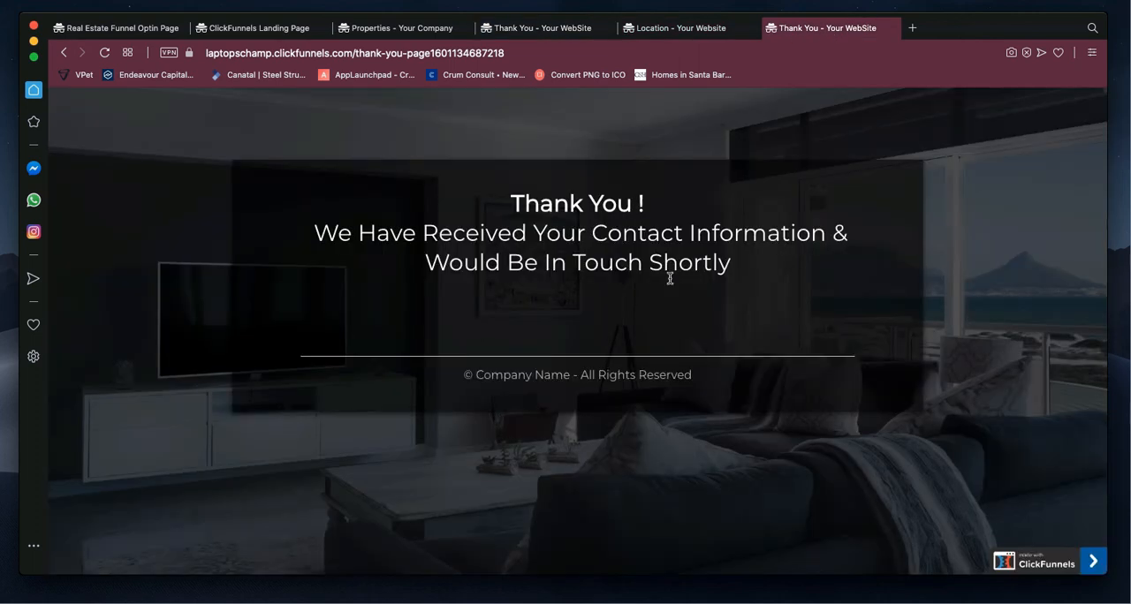
click(676, 27)
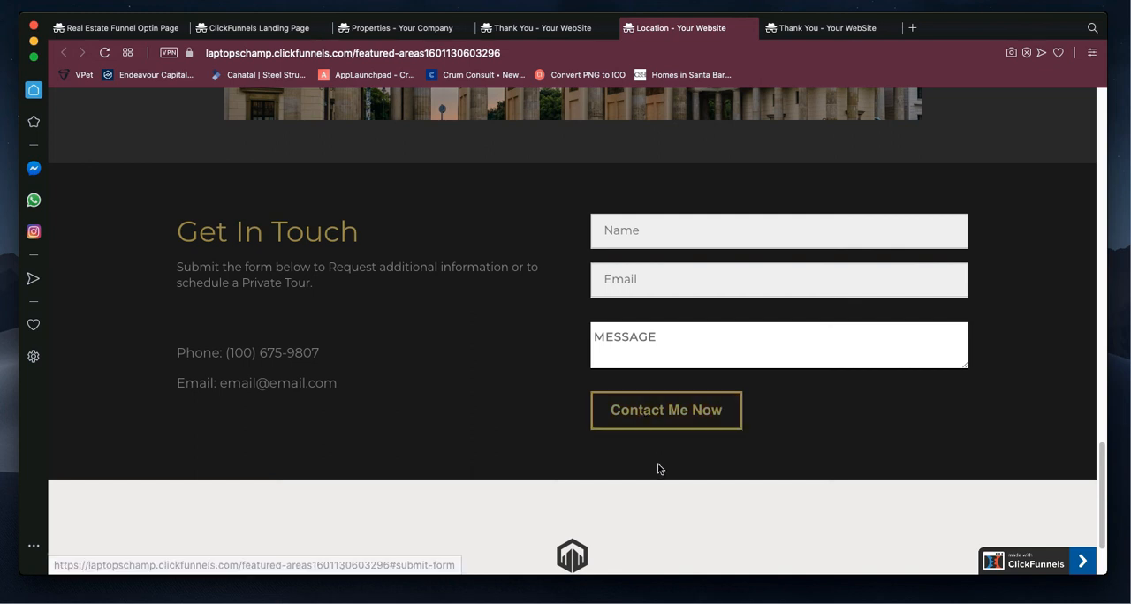
Step: Examine the Location page's footer and highlight Yourbrand.com in its copyright line
scroll(651, 492, down, 2)
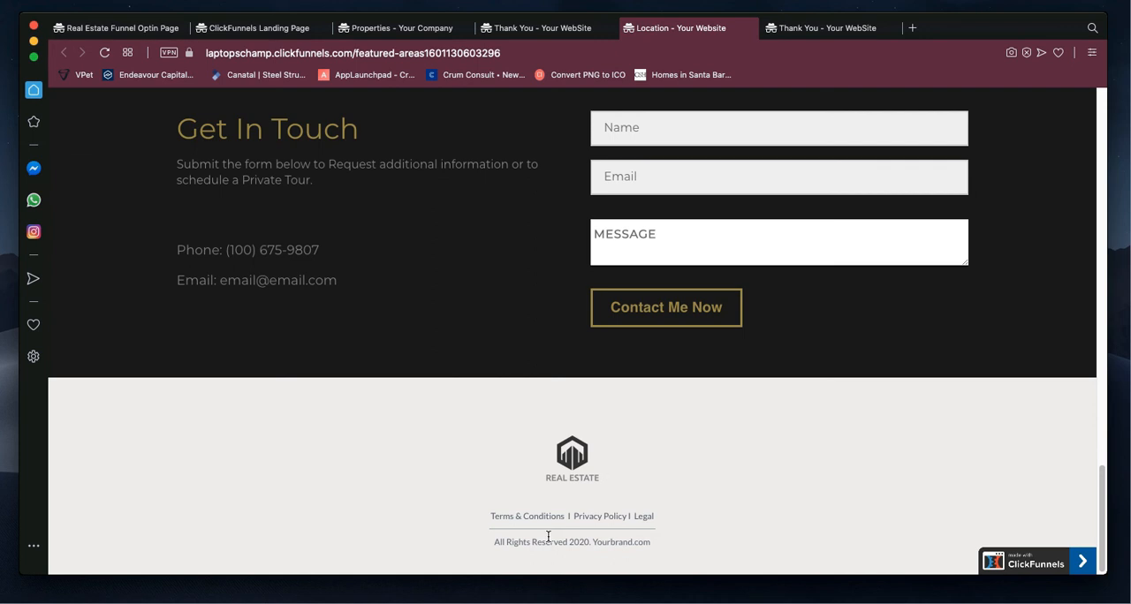
drag(653, 544, 592, 542)
Step: Review the whole Location page from its Explore Our Areas headline down to the Get In Touch form
scroll(687, 451, up, 20)
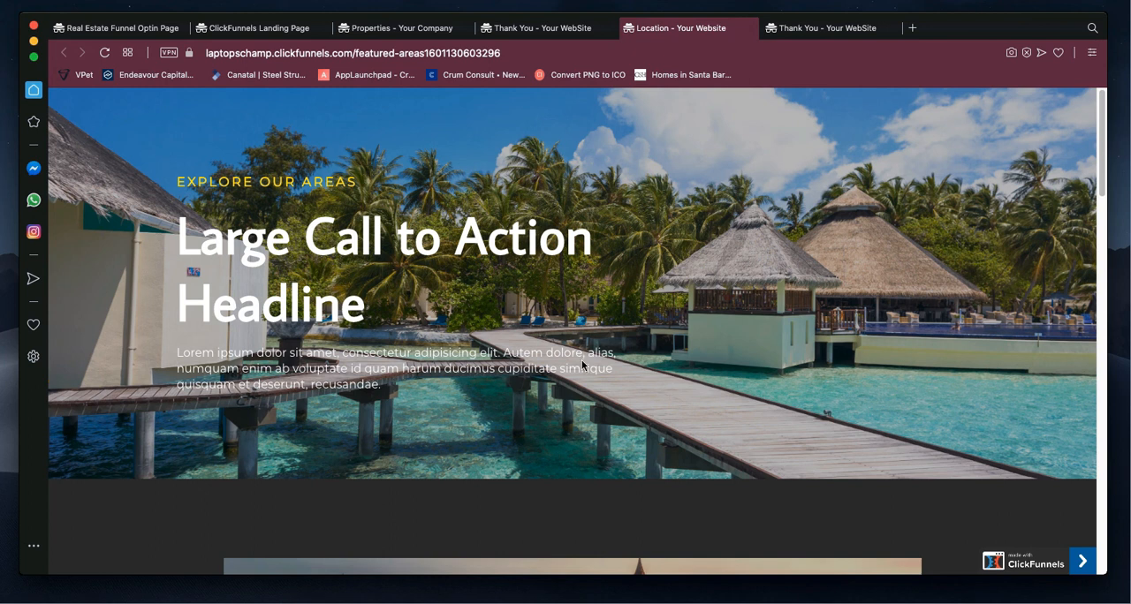
scroll(583, 365, down, 1)
scroll(582, 365, down, 12)
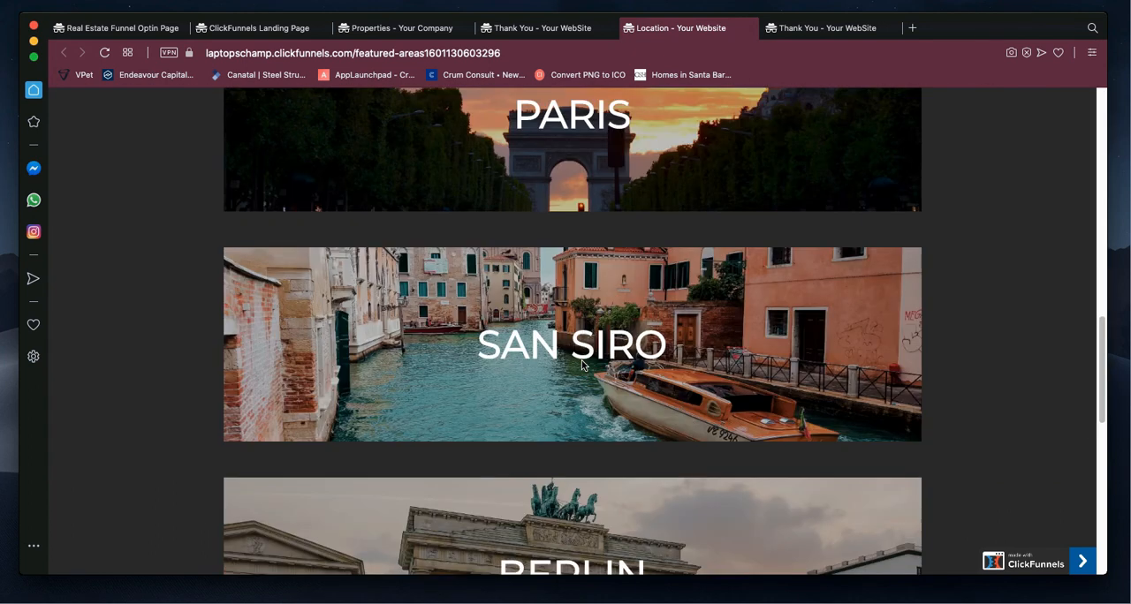
scroll(583, 364, down, 1)
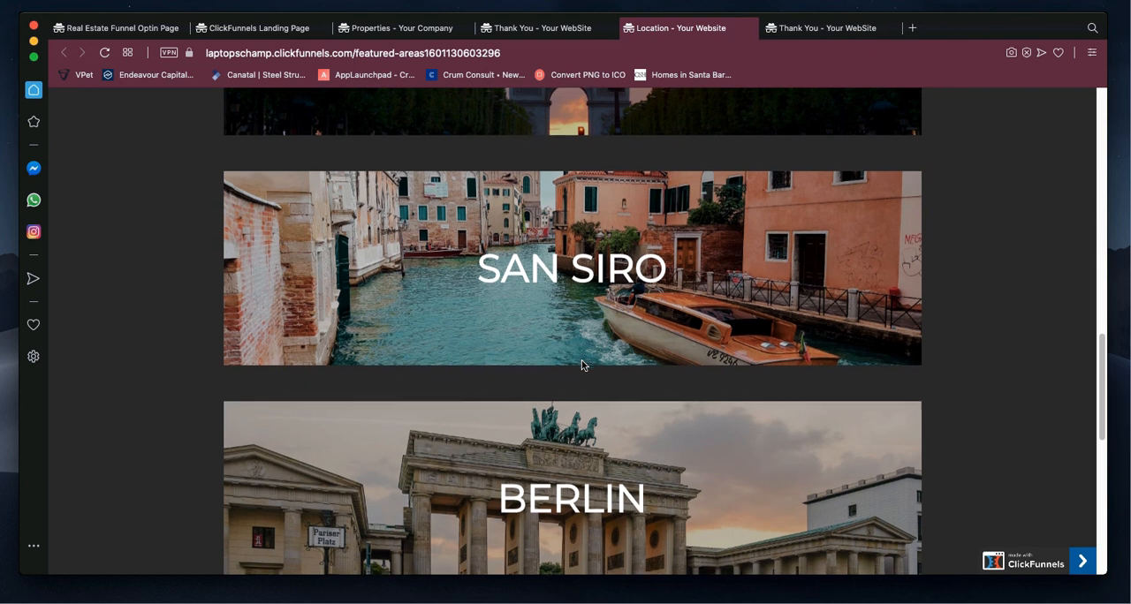
scroll(584, 364, down, 2)
scroll(582, 364, down, 5)
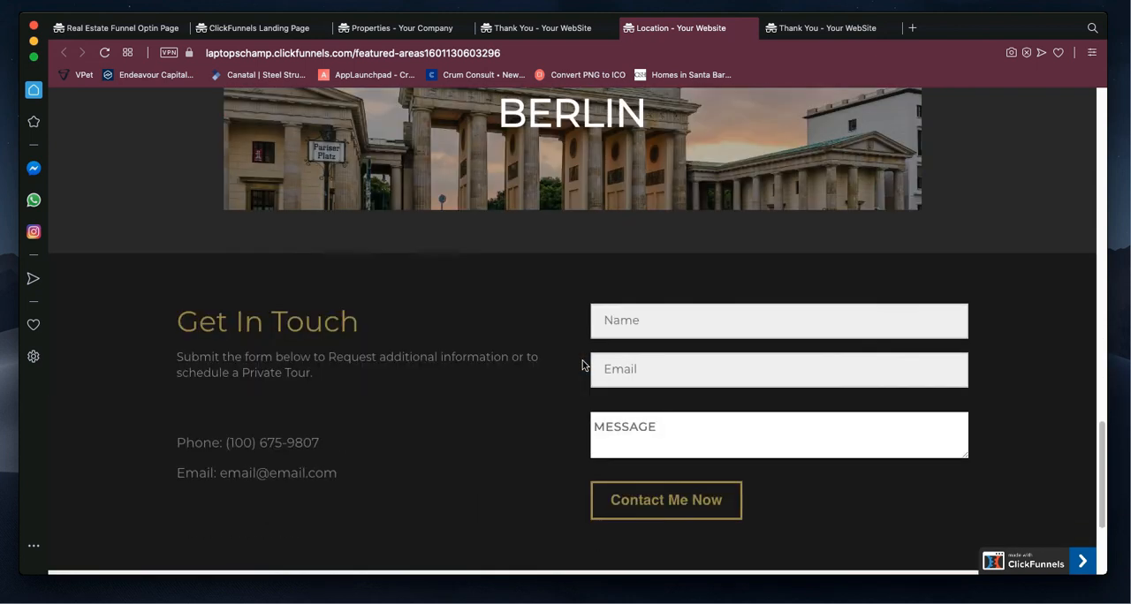
Step: Leave the page editor for the RE Sales Funnel and review its contacts from the last 30 days
scroll(582, 365, up, 18)
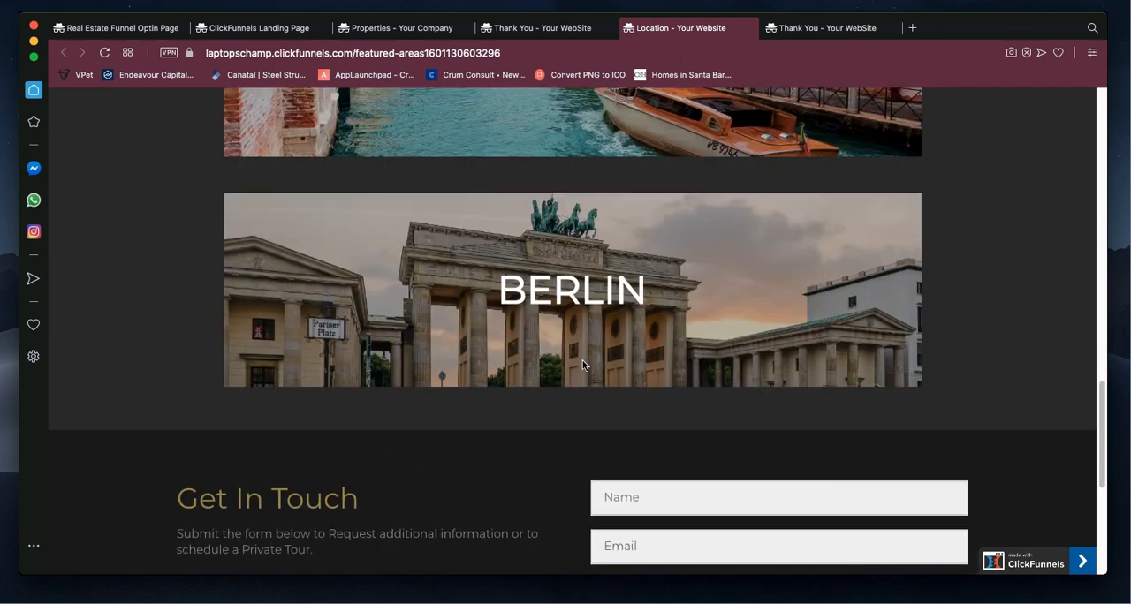
scroll(582, 365, up, 5)
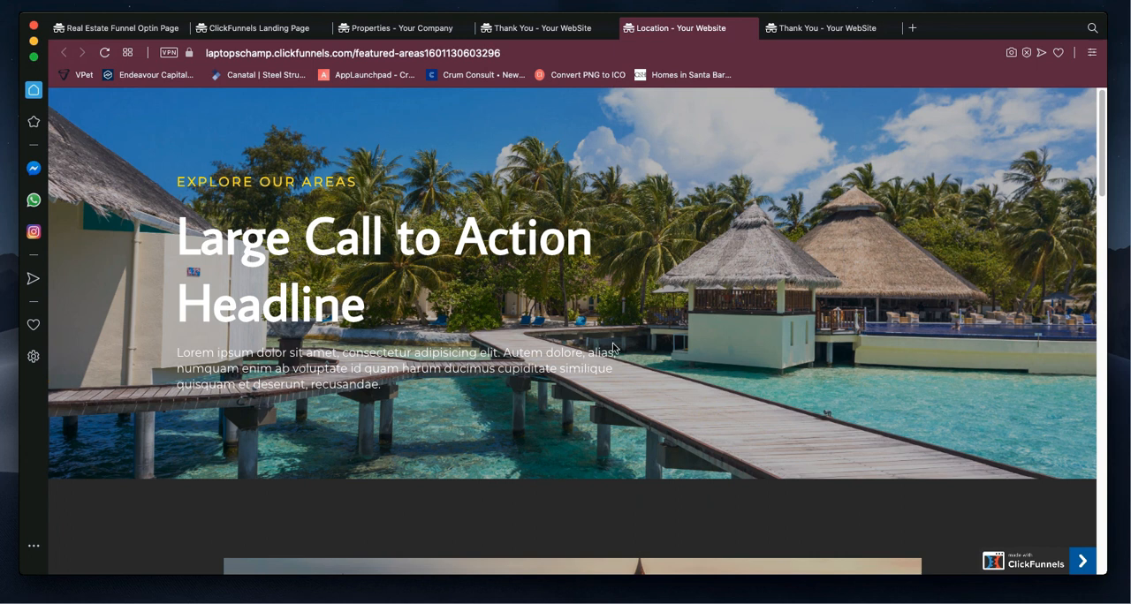
key(ctrl+Left)
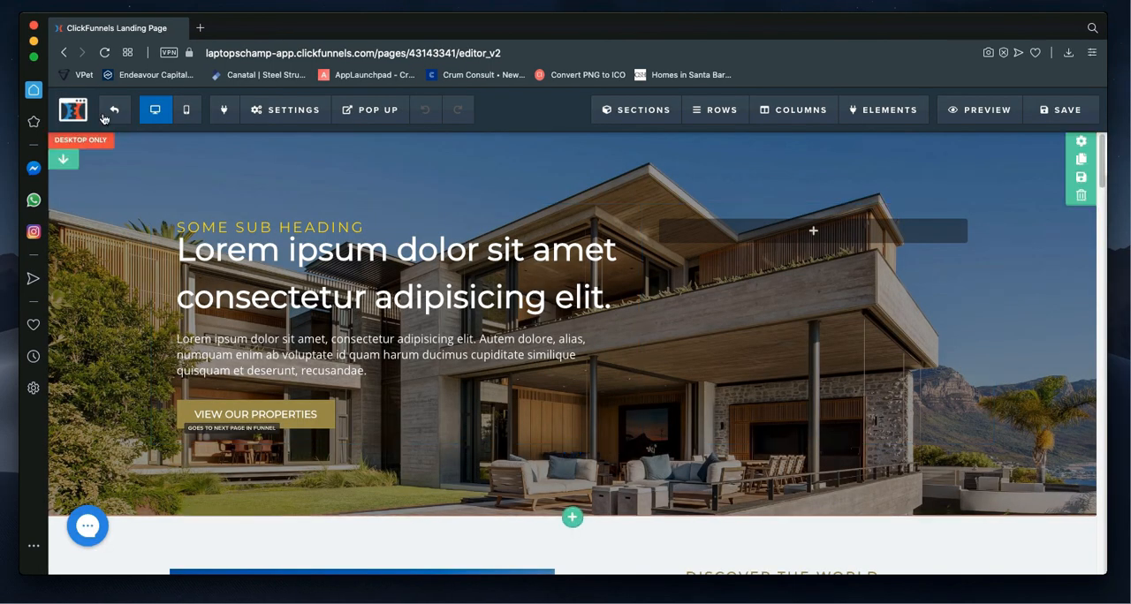
click(111, 110)
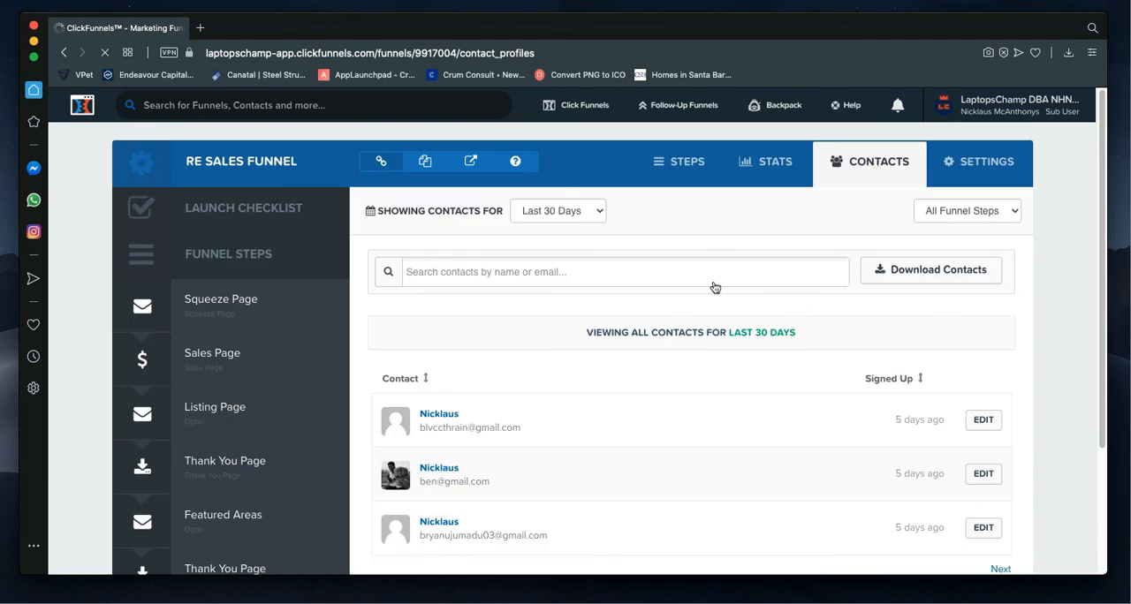
scroll(548, 336, down, 1)
scroll(539, 344, down, 2)
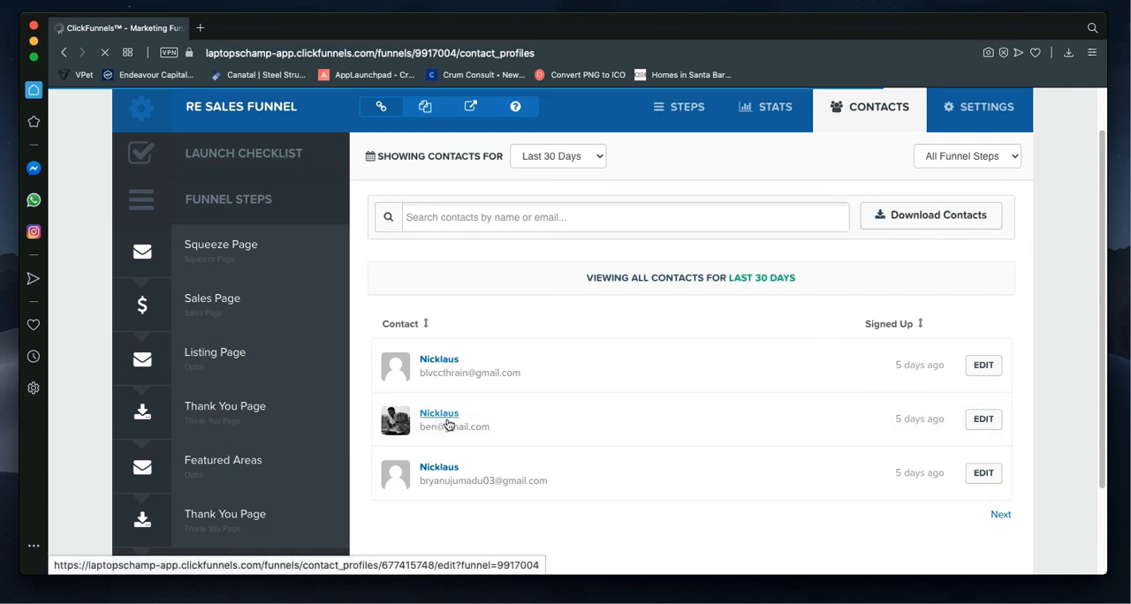
scroll(448, 425, down, 3)
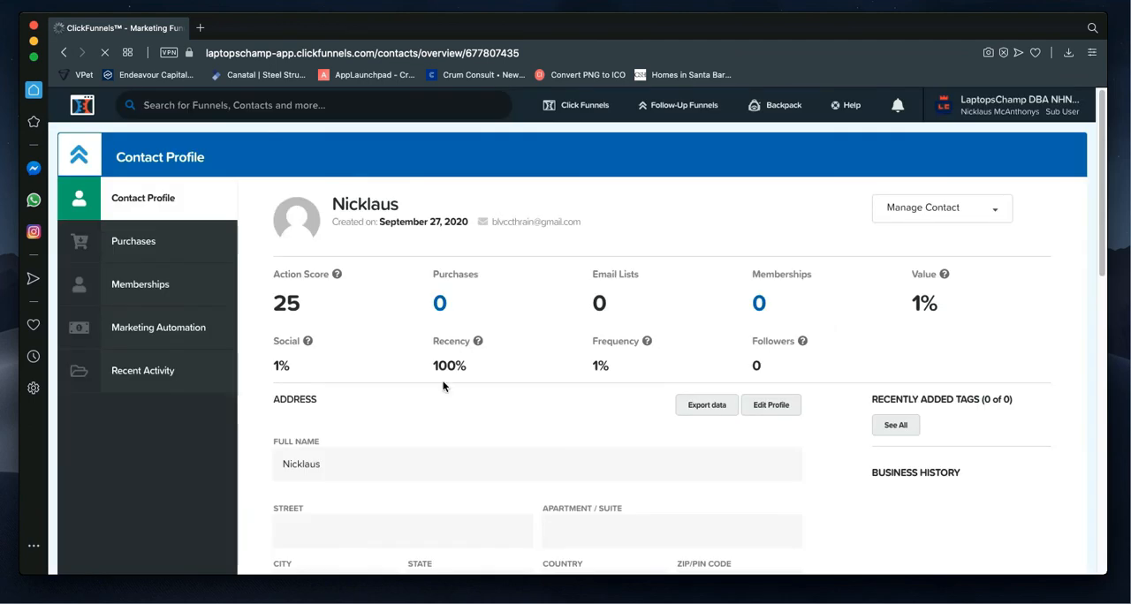
Step: Examine the first listed contact's profile from its scores through the address and shipping address fields to Additional Info
scroll(363, 423, down, 3)
scroll(370, 372, down, 1)
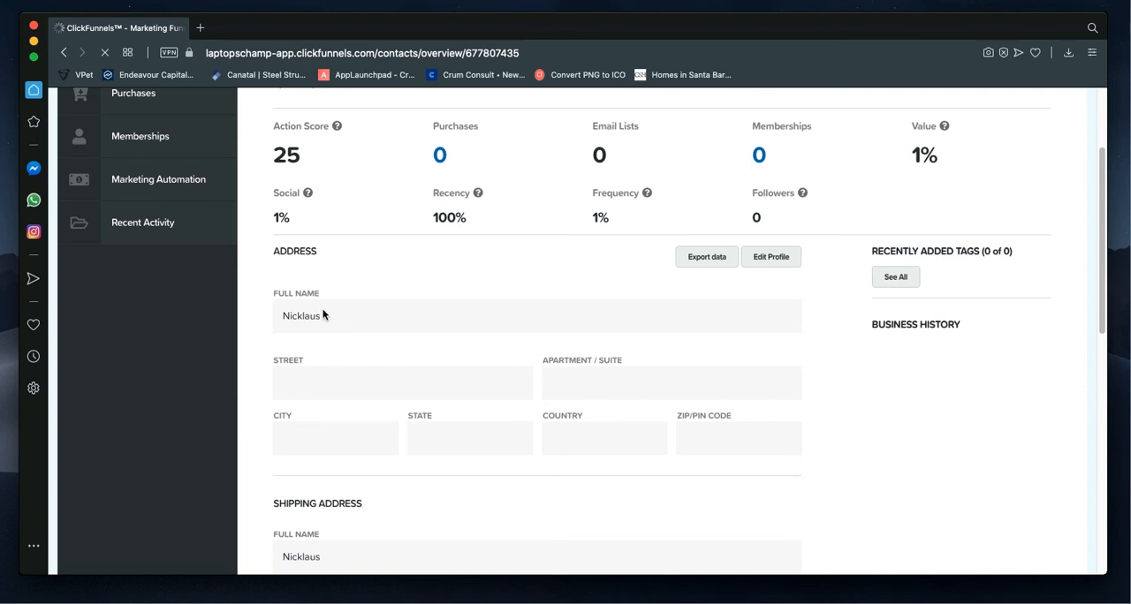
scroll(323, 317, down, 5)
scroll(343, 299, down, 2)
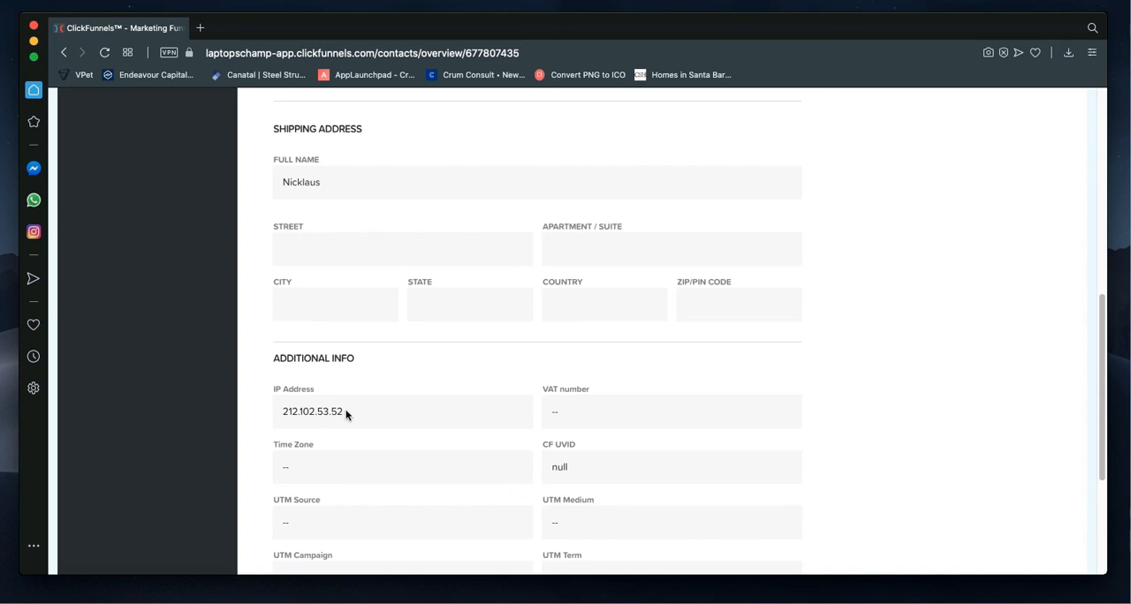
Step: Highlight the contact's IP address and examine the remaining Additional Info fields down to Message
drag(342, 412, 281, 416)
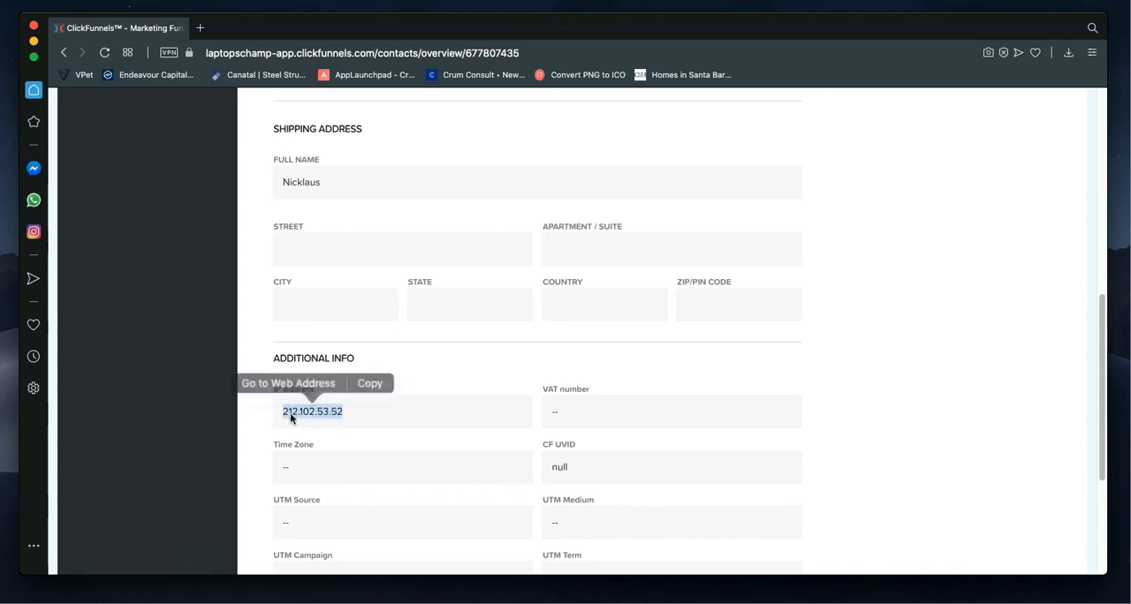
click(382, 419)
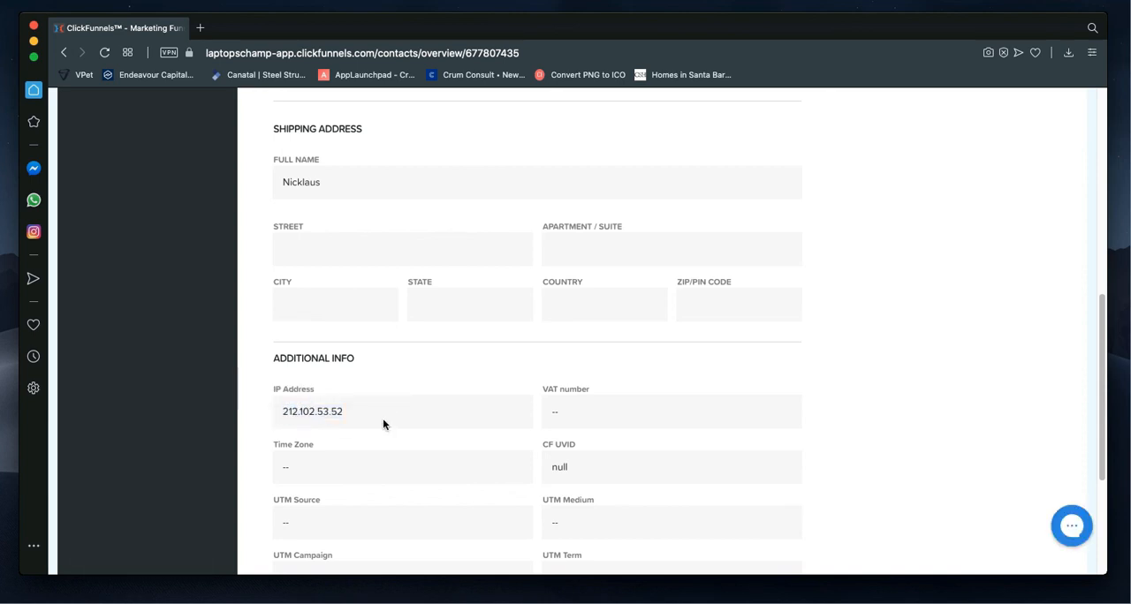
scroll(383, 424, down, 3)
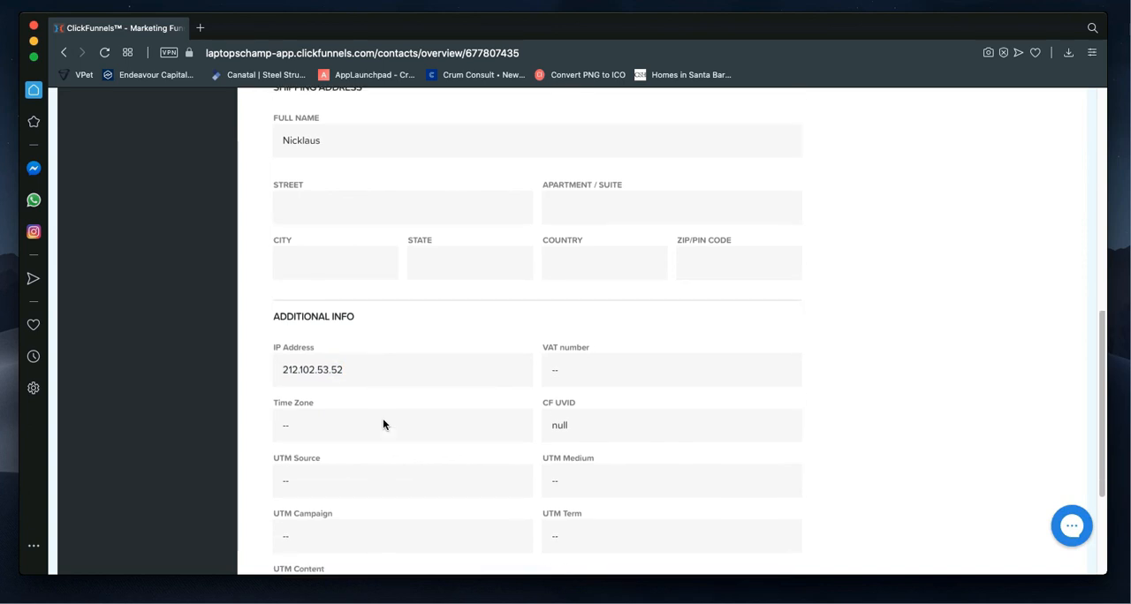
scroll(382, 424, down, 1)
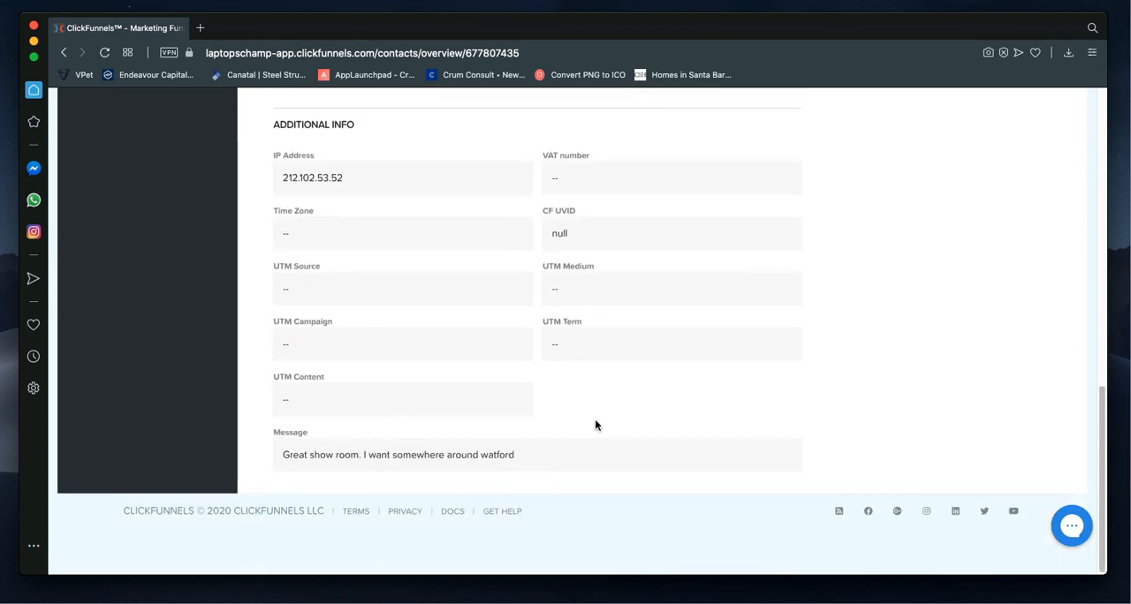
Step: Go to the published Location page's Get In Touch form and enter the test contact's name
key(ctrl+Right)
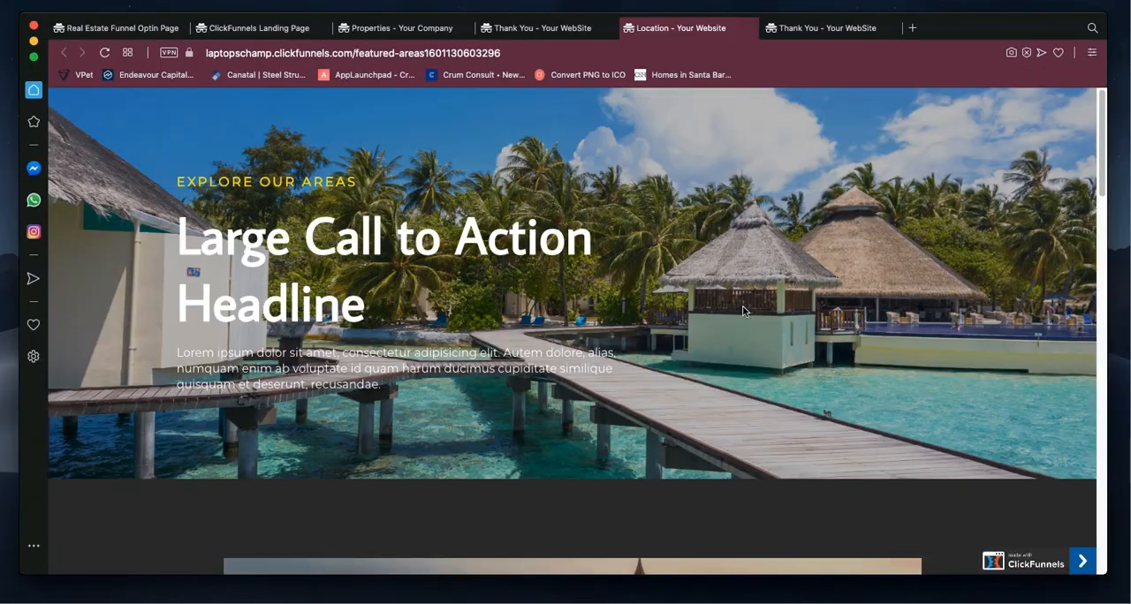
scroll(676, 403, down, 15)
scroll(677, 403, down, 5)
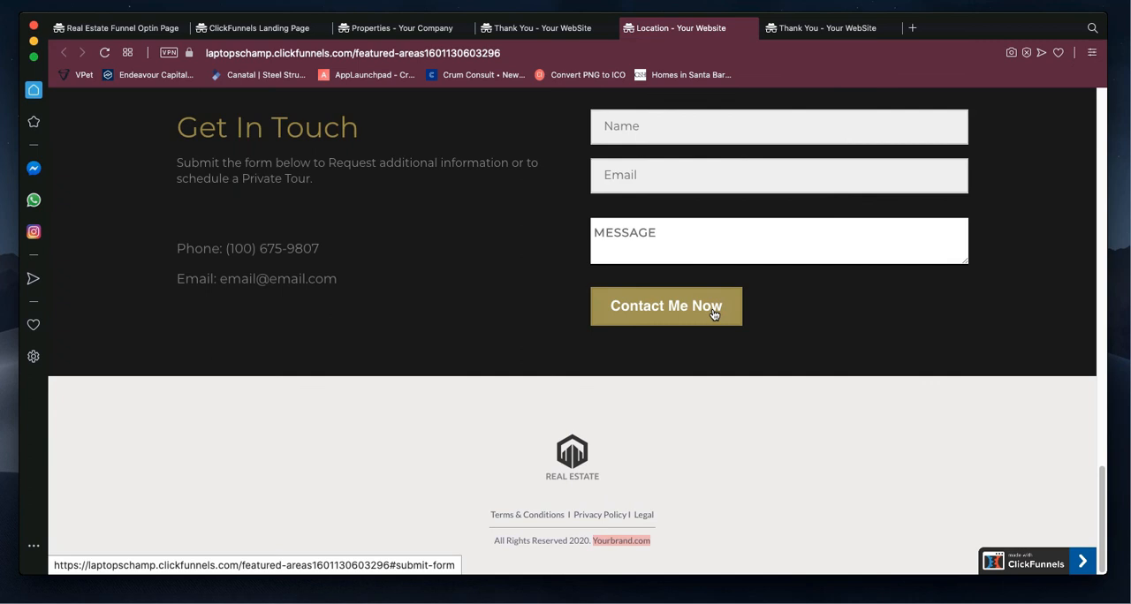
scroll(715, 315, up, 2)
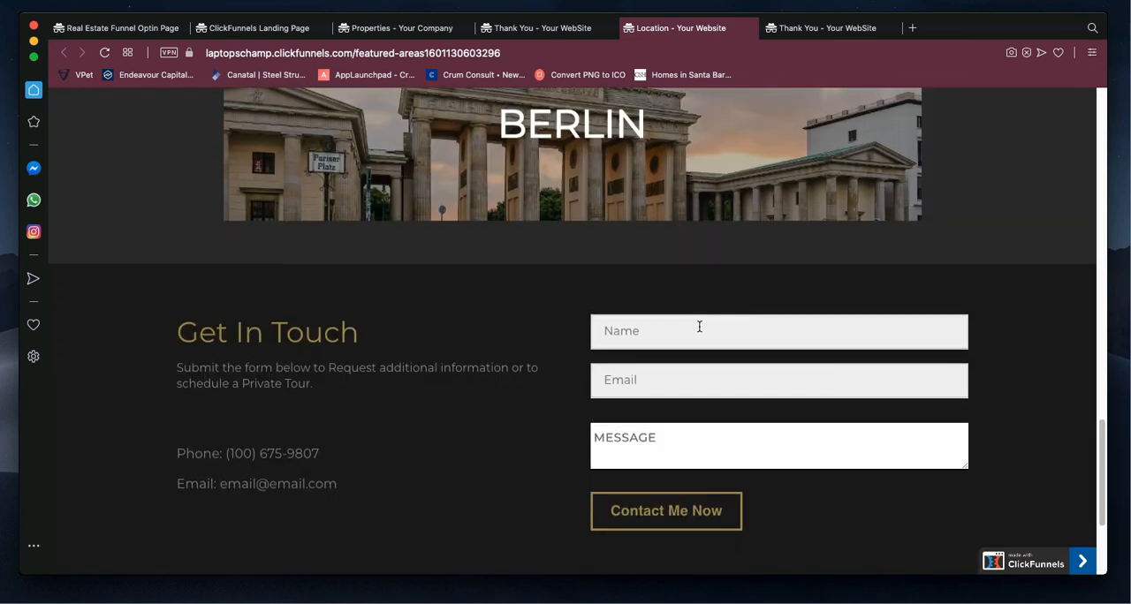
click(690, 339)
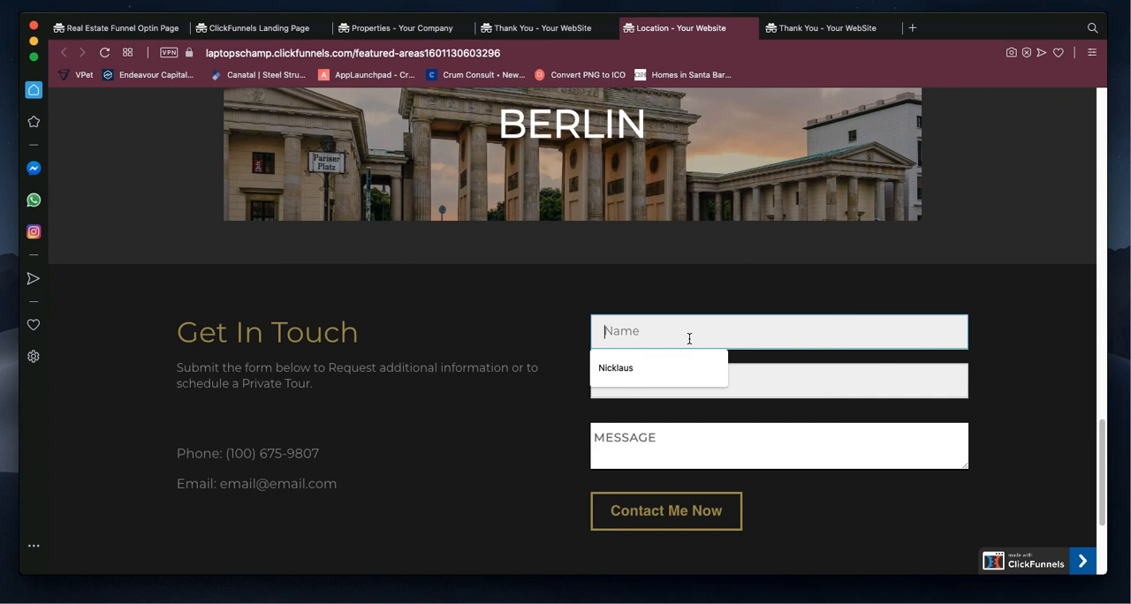
text(Sochi)
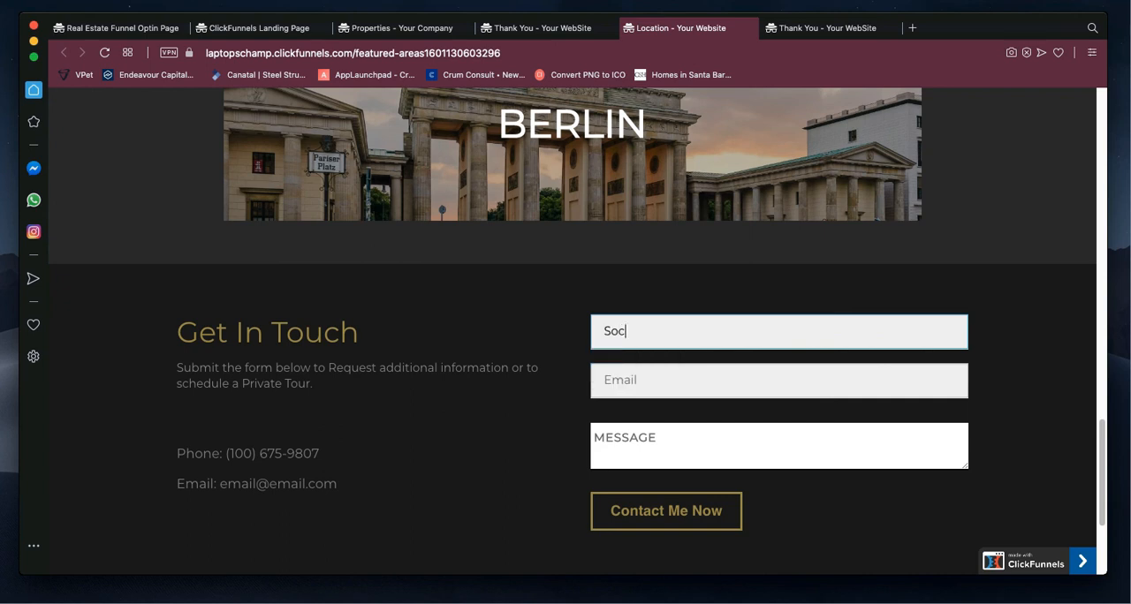
Step: Fill in the test contact's e-mail address in the Get In Touch form
click(687, 383)
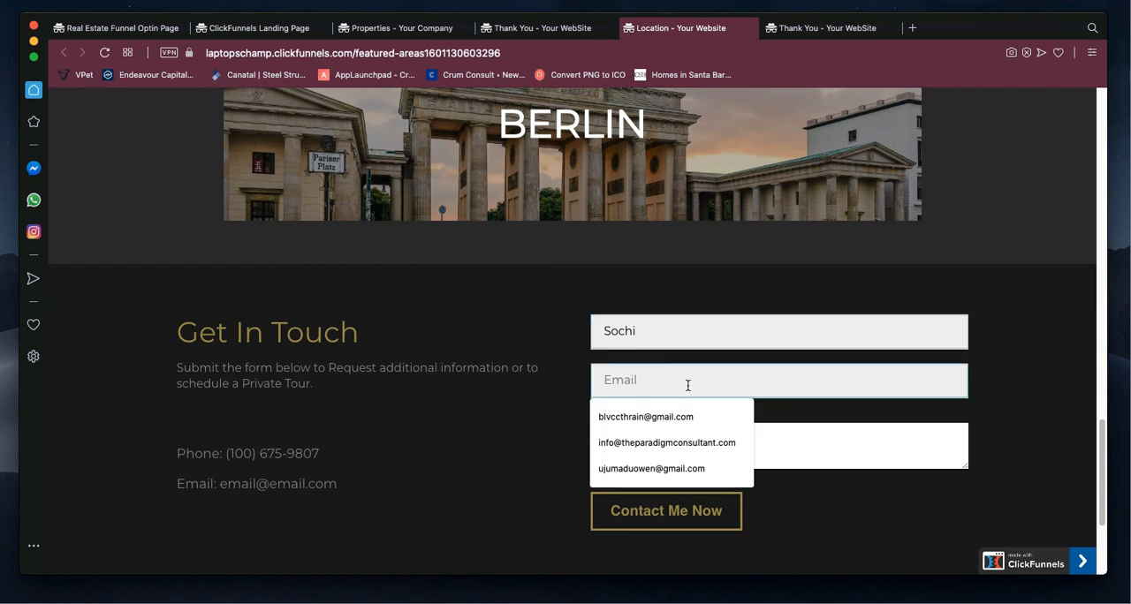
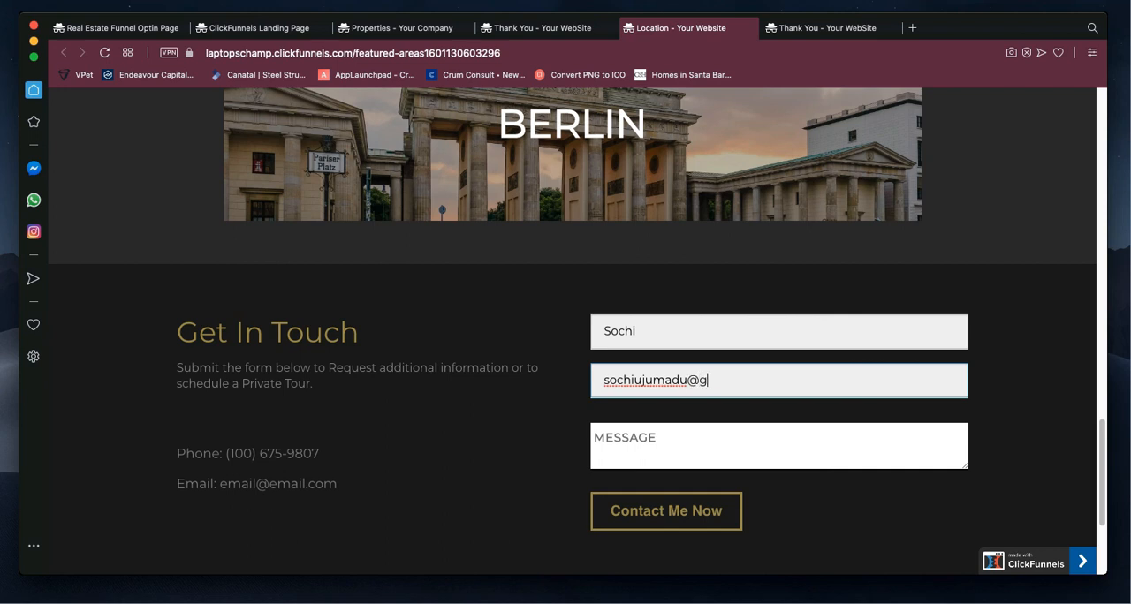
Step: Enter the message "I NEED SOMEWHERE IN GERMANY" and submit the contact form
click(706, 451)
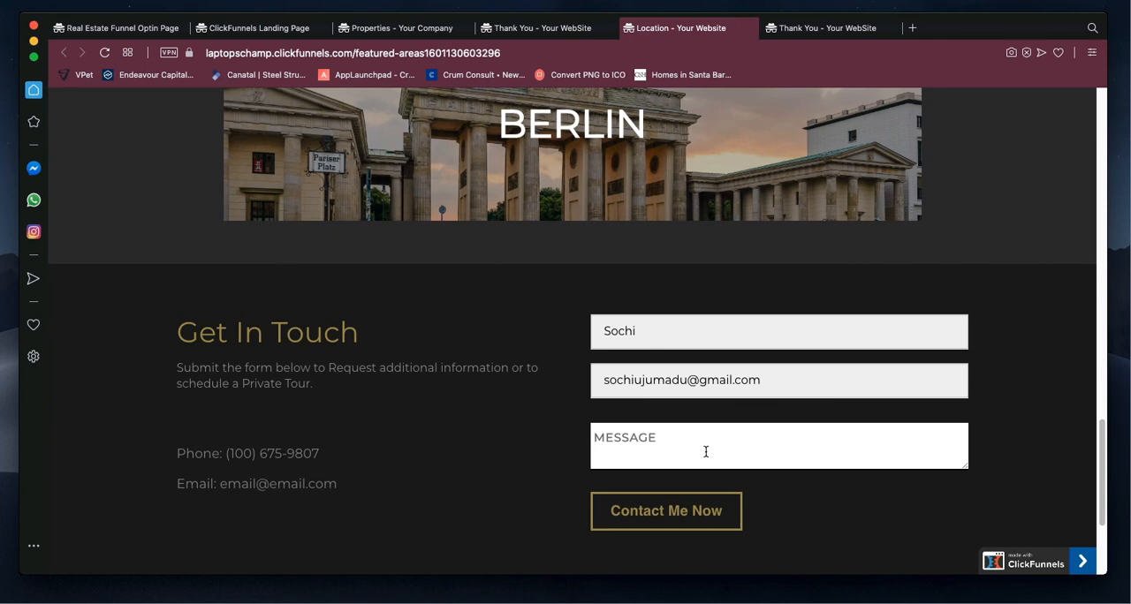
text(I NEED SOMEWHER )
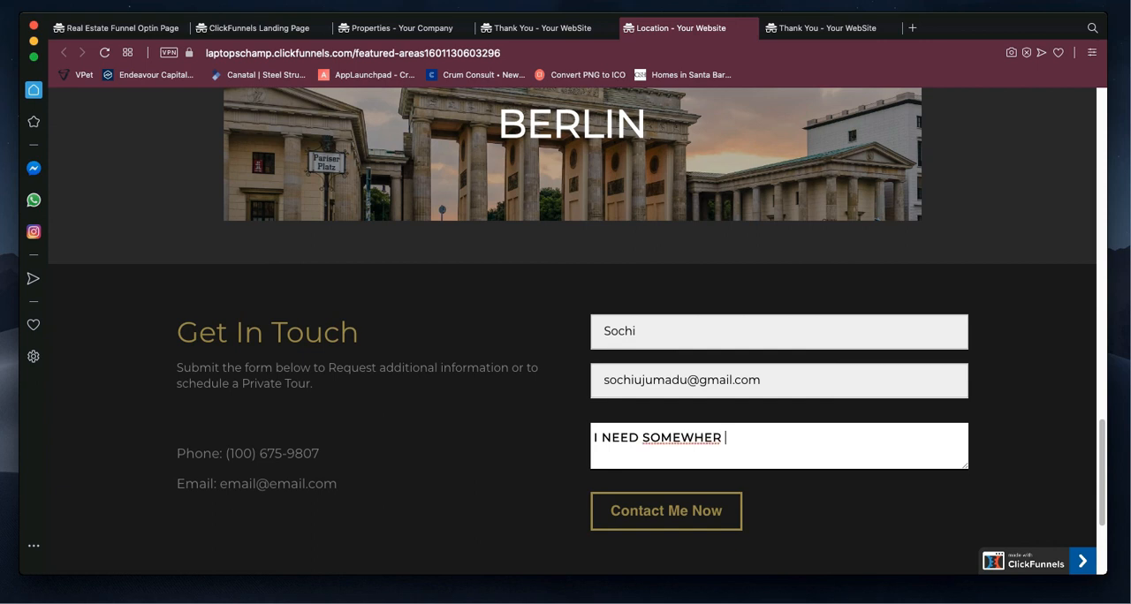
text(EIN GERMANY)
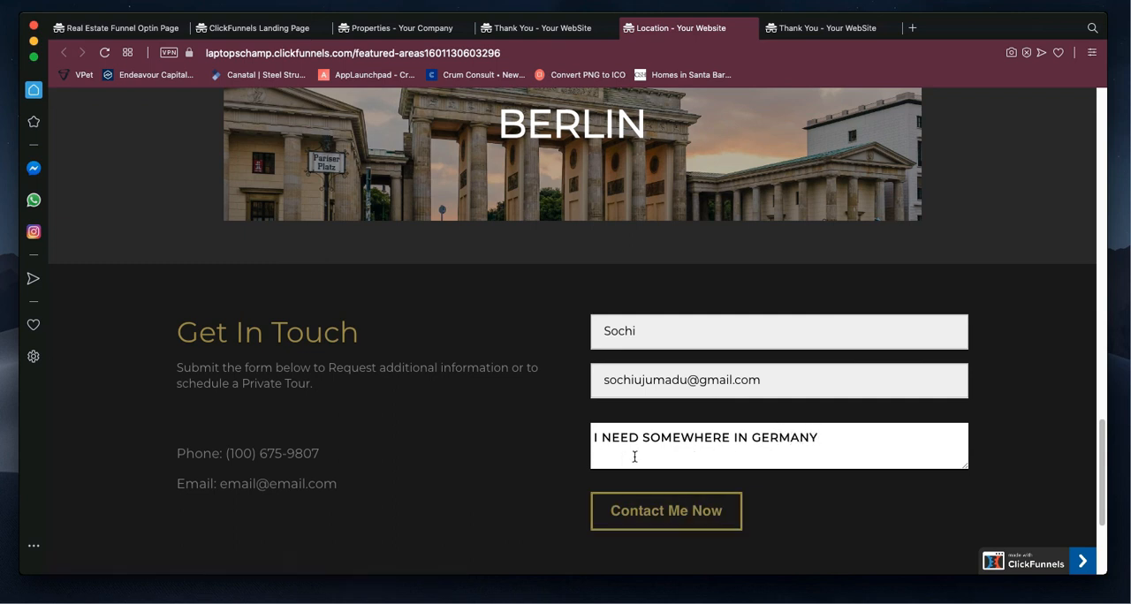
click(655, 514)
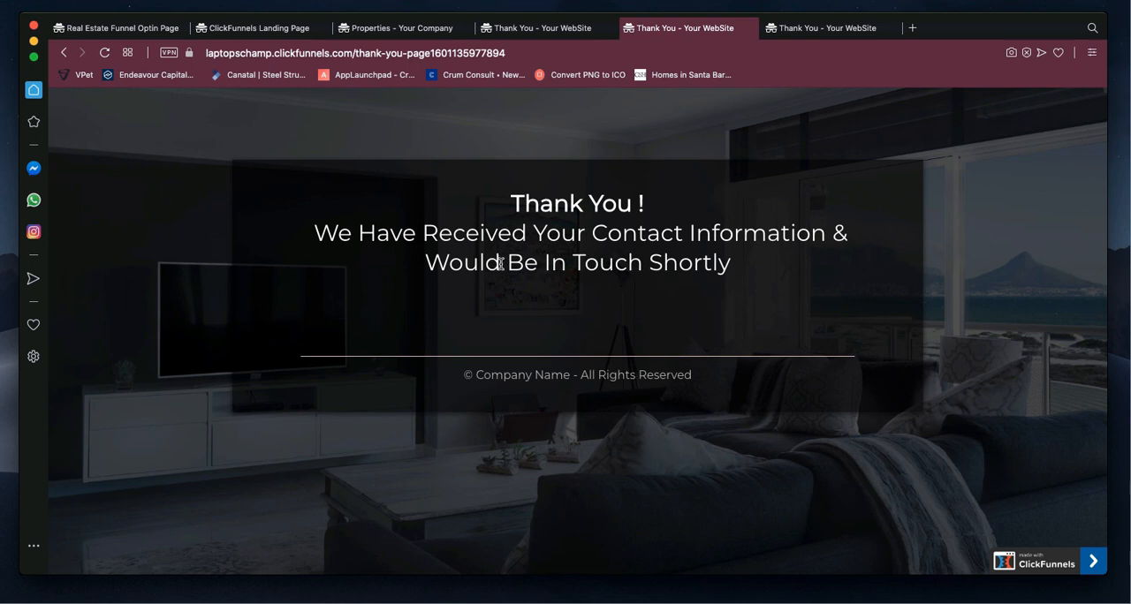
Step: Switch back to the ClickFunnels contact profile and return to the RE Sales Funnel's contacts list
key(ctrl+Left)
scroll(626, 225, up, 5)
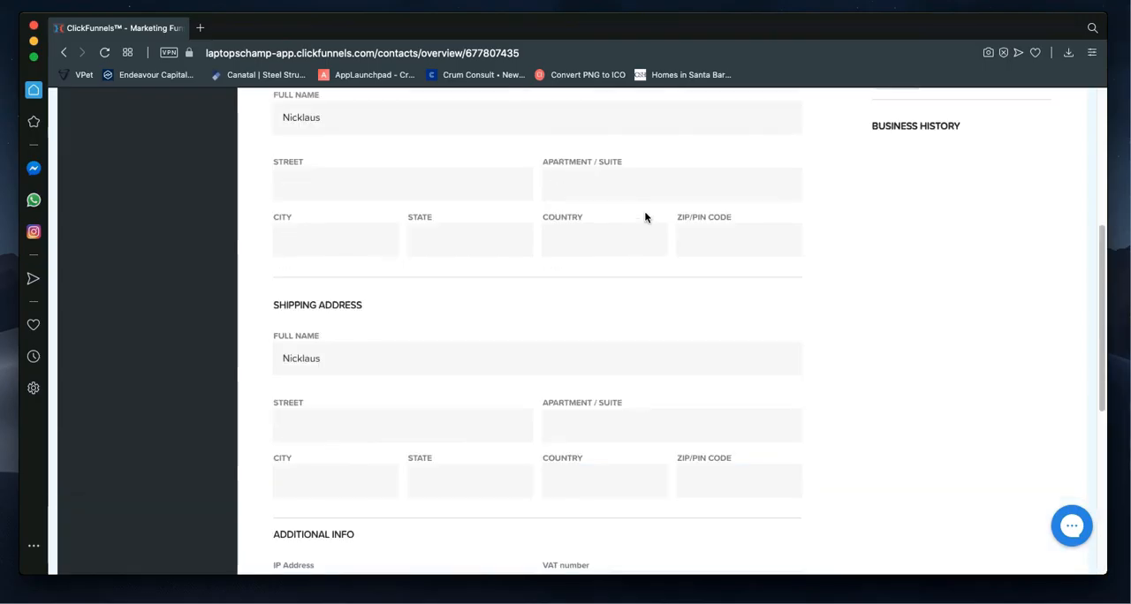
scroll(643, 219, up, 4)
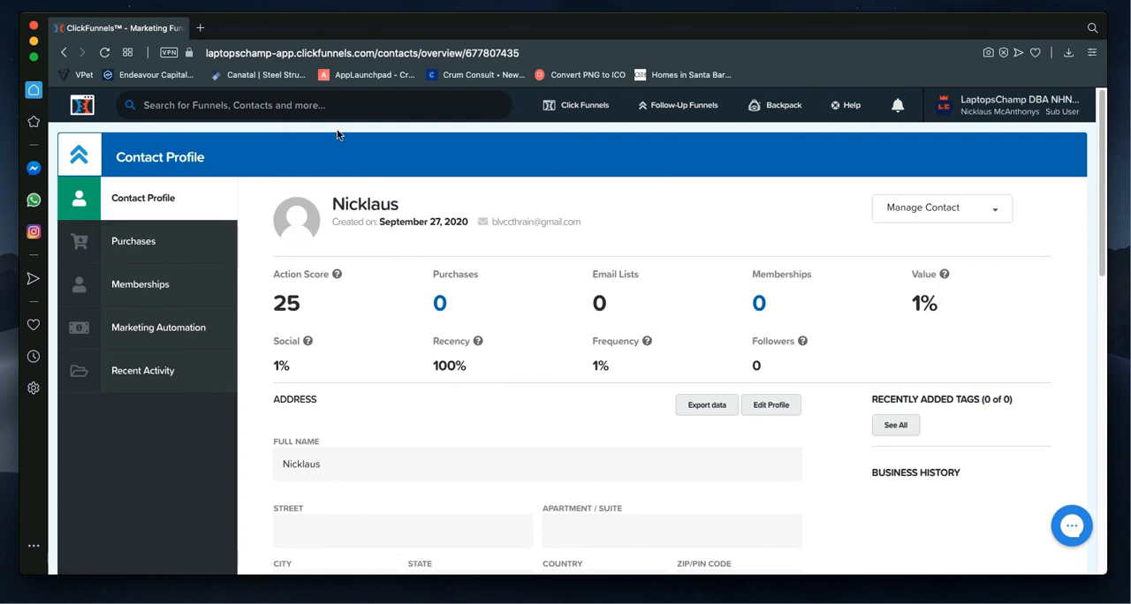
click(64, 53)
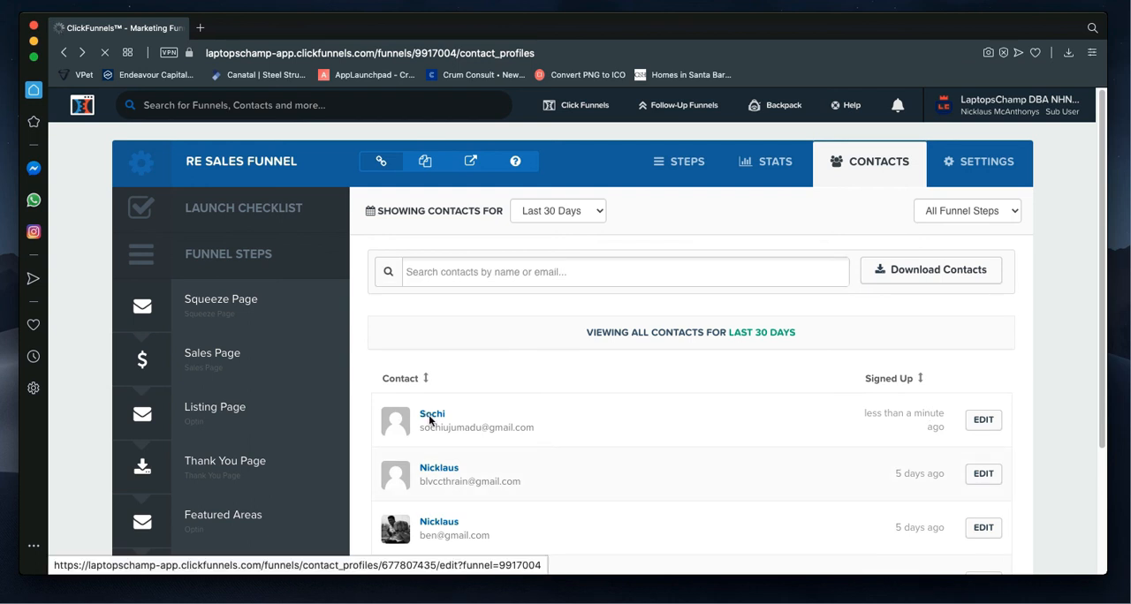
Step: Open the newest contact's profile, examine its details down to the submitted Message, and return to the contacts list
click(979, 431)
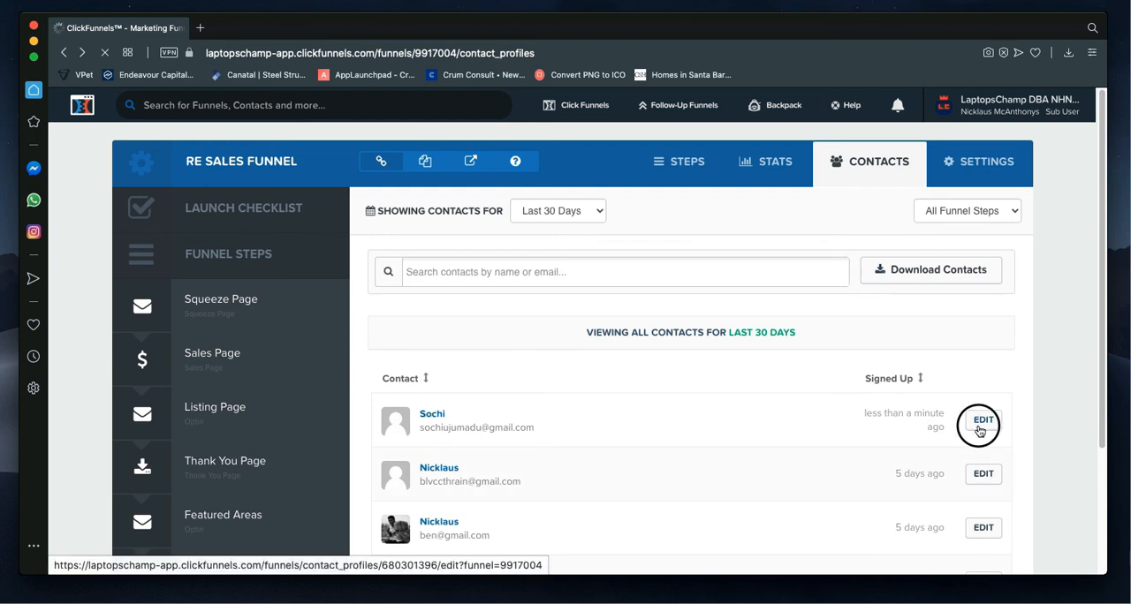
scroll(979, 430, down, 1)
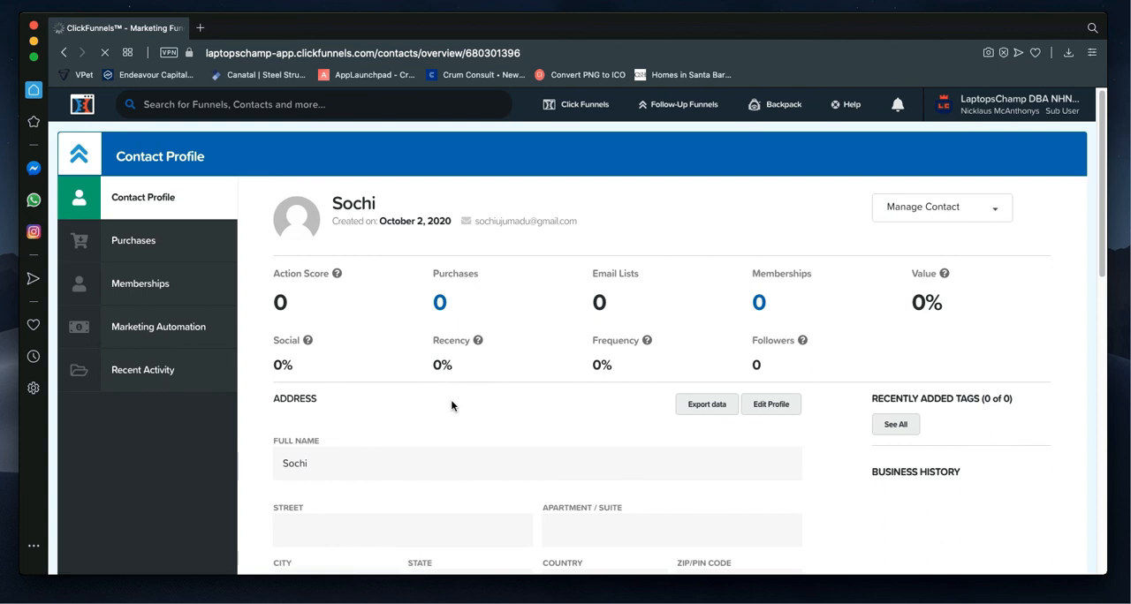
scroll(453, 396, down, 15)
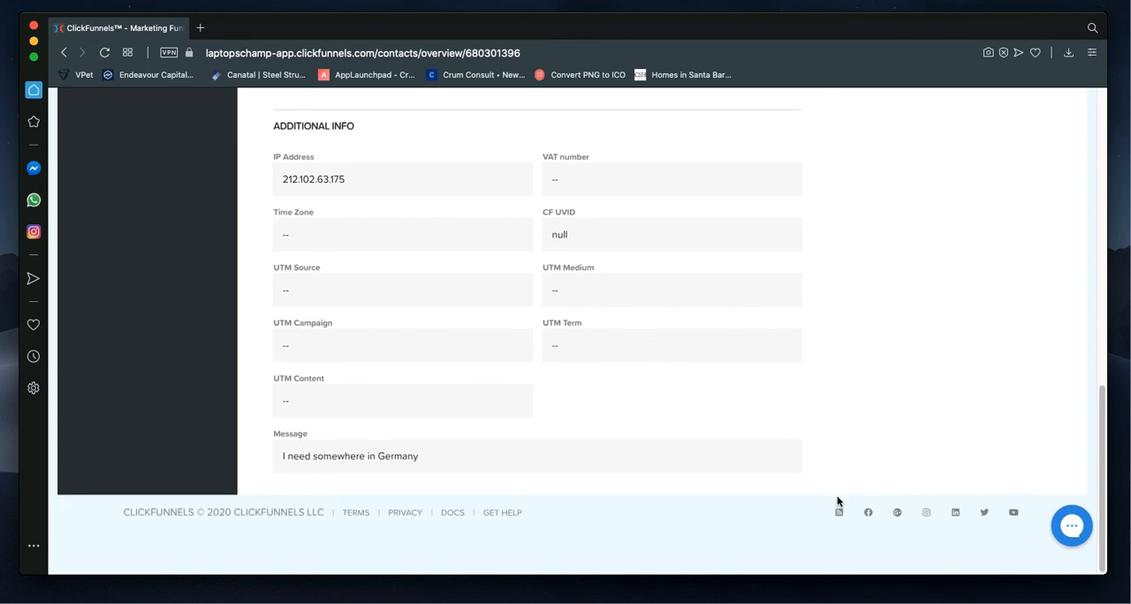
scroll(833, 455, up, 5)
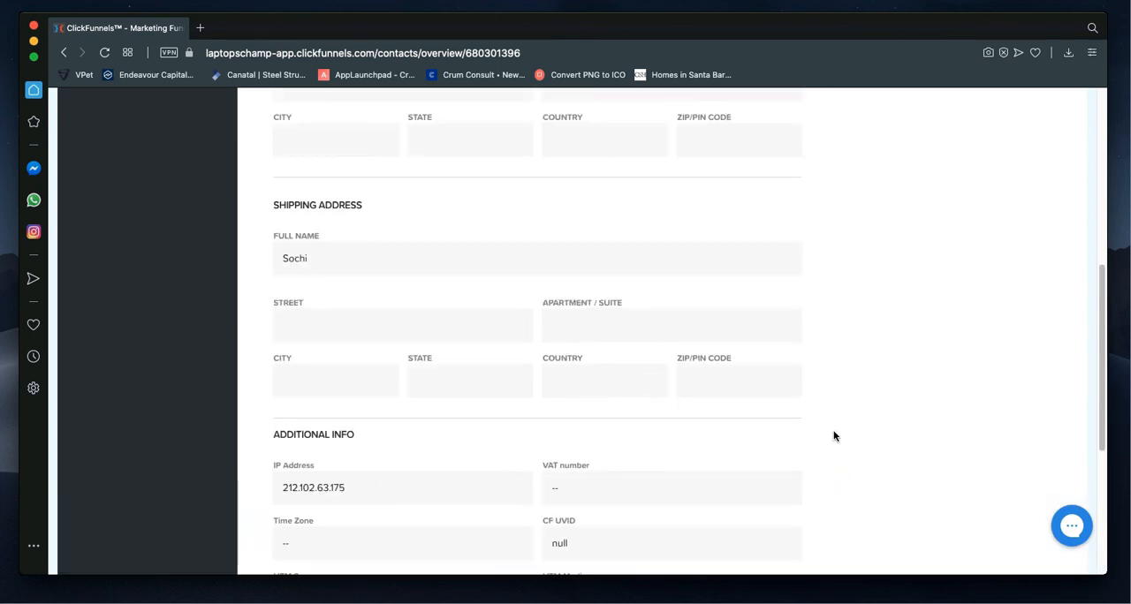
scroll(833, 433, up, 7)
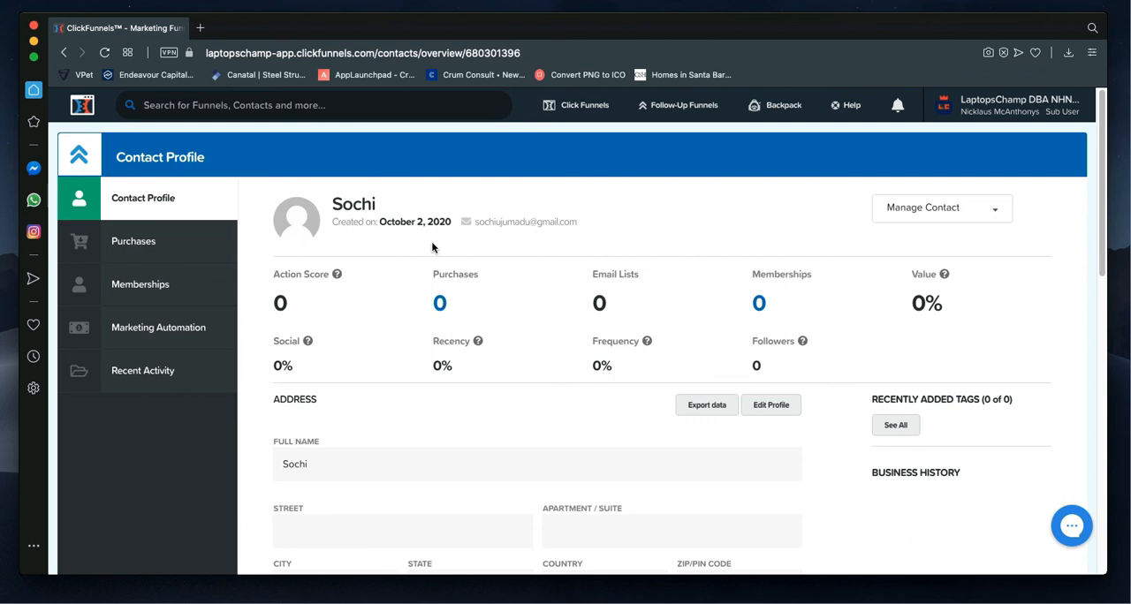
click(64, 53)
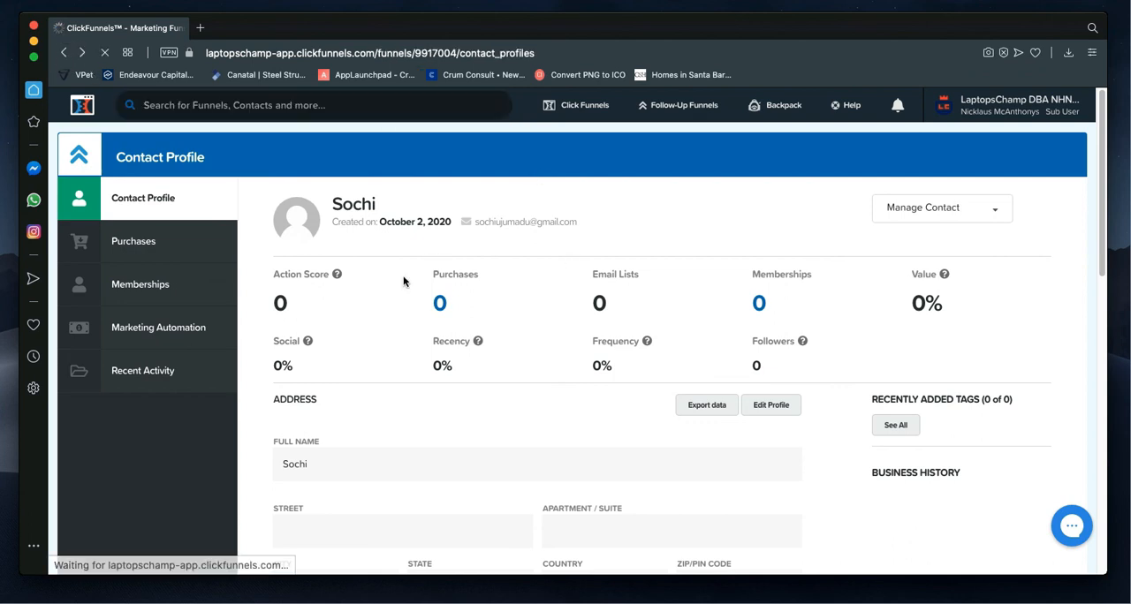